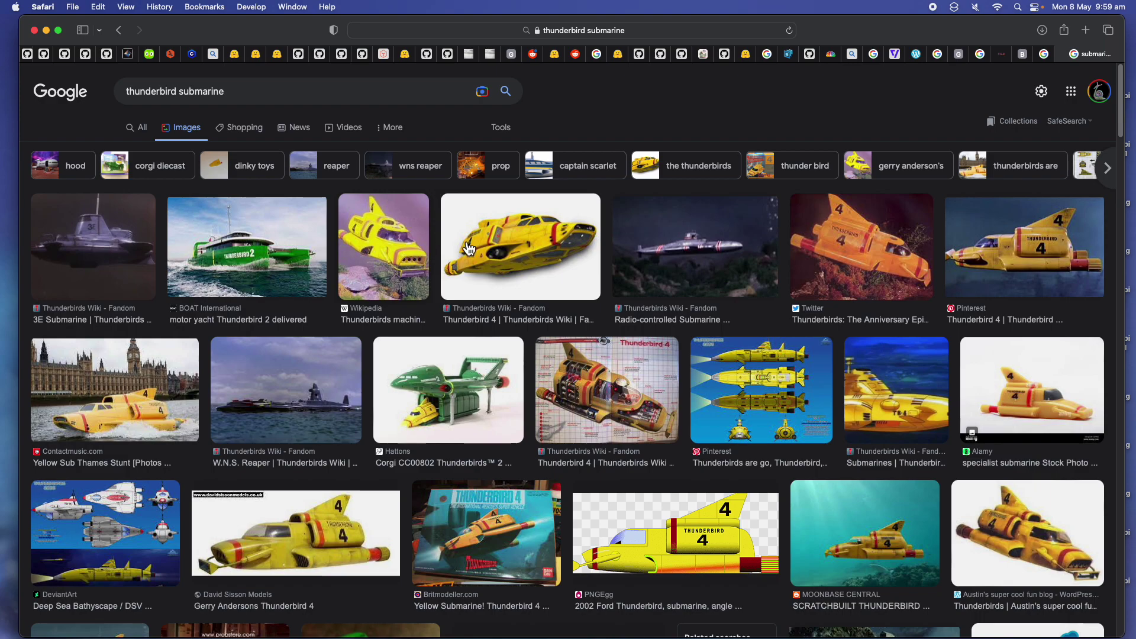
# Step: Browse the "thunderbird submarine" image results for reference pictures of Thunderbird 4
pyautogui.scroll(-1, 535, 305)
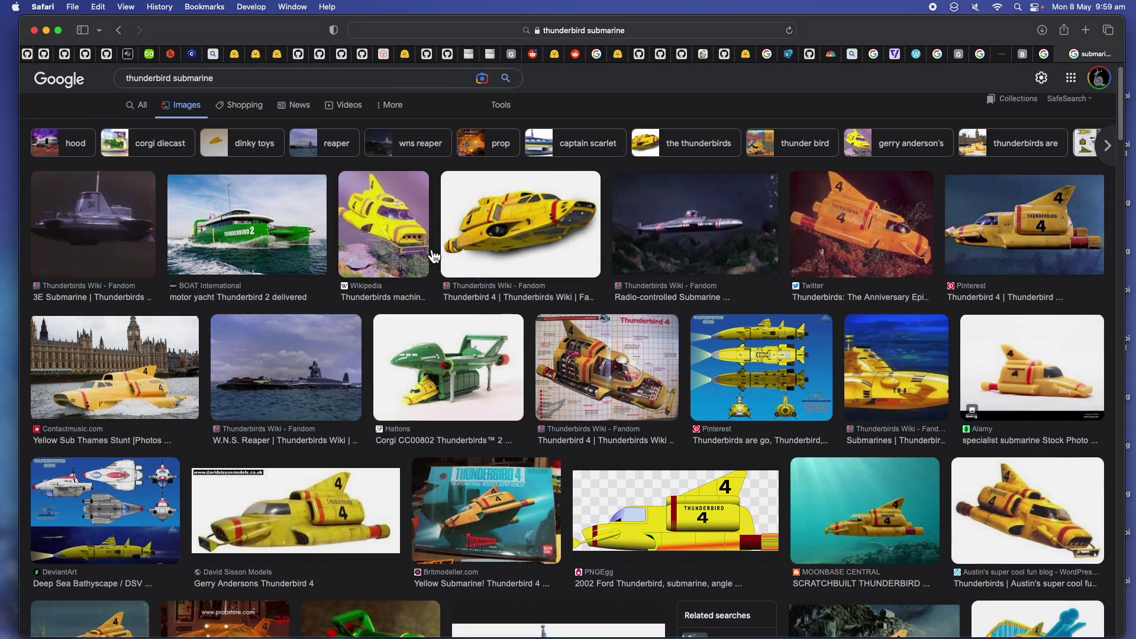
pyautogui.scroll(-1, 438, 276)
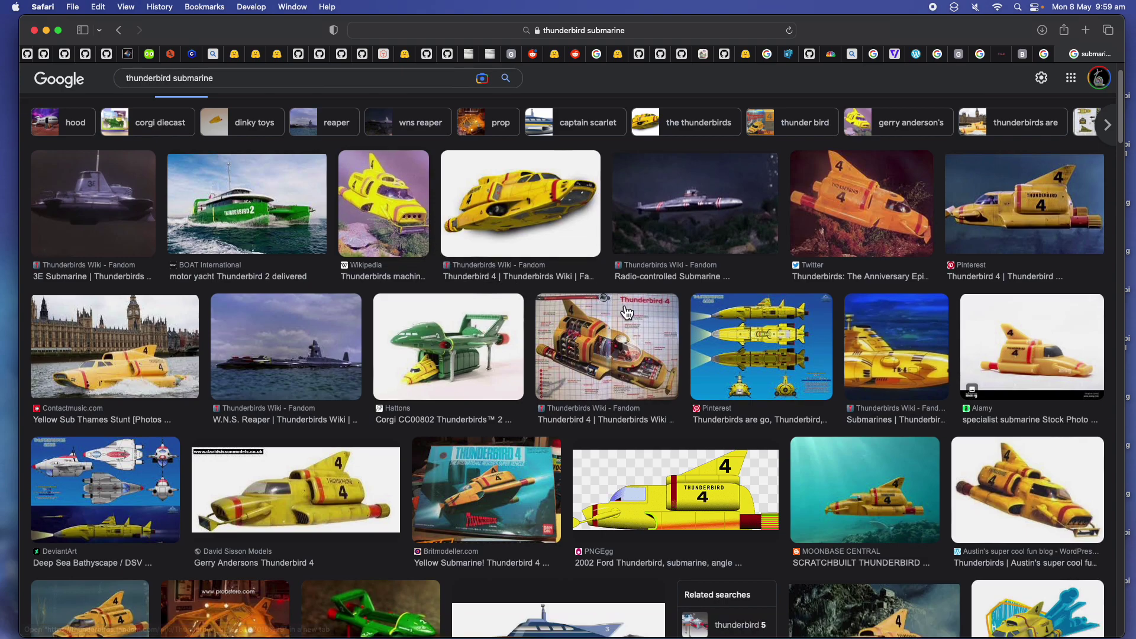
pyautogui.scroll(-5, 734, 332)
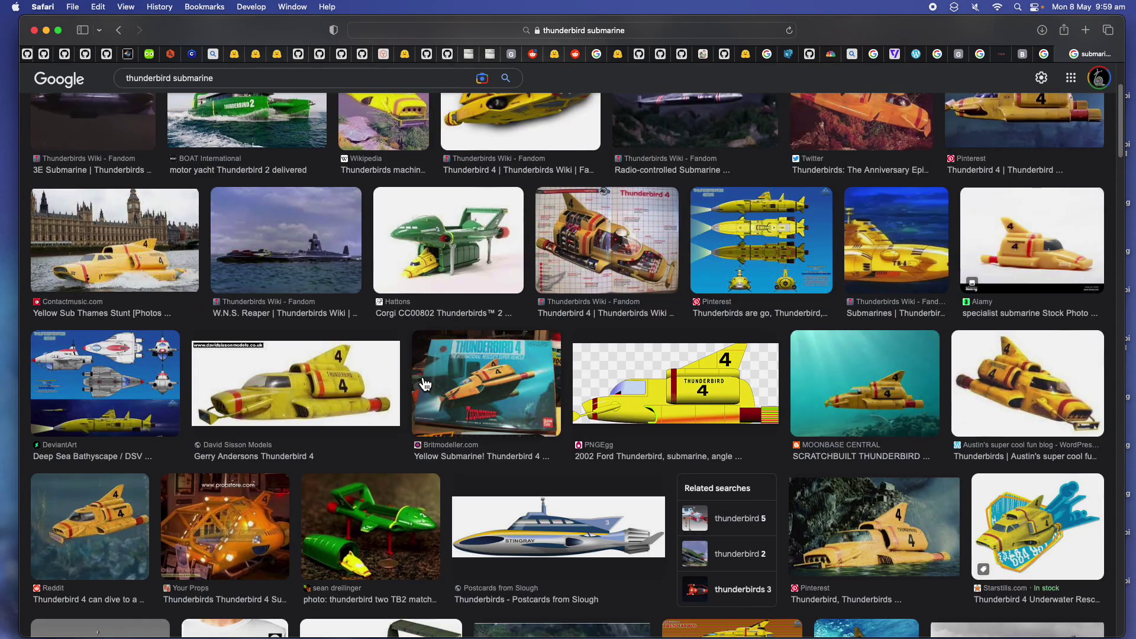
pyautogui.scroll(-1, 450, 408)
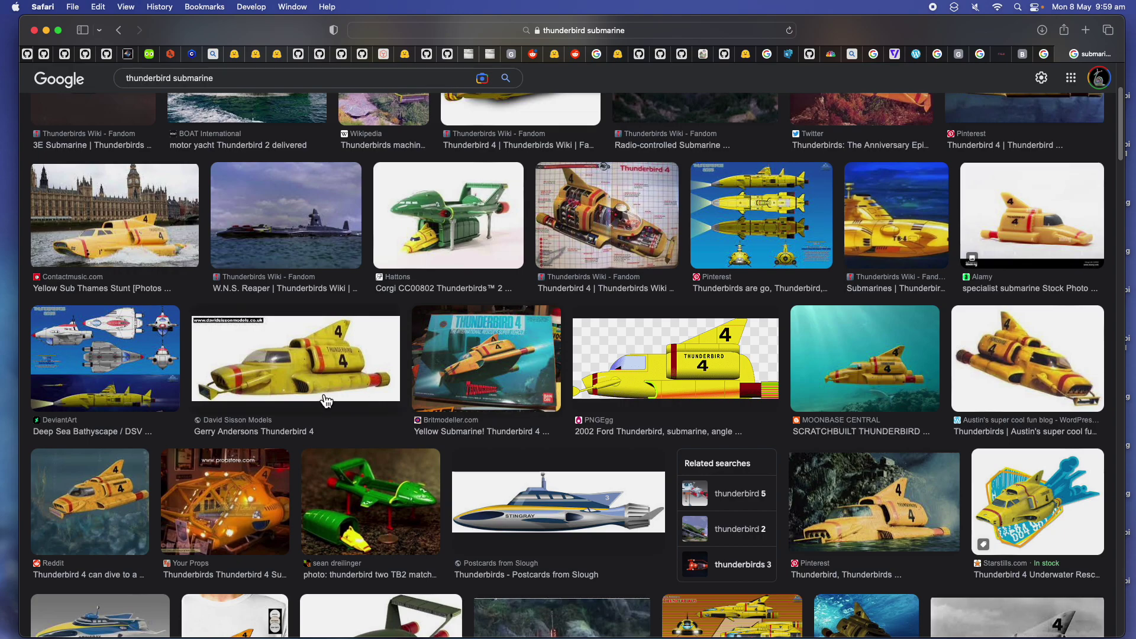
pyautogui.scroll(-1, 355, 402)
pyautogui.scroll(-1, 562, 395)
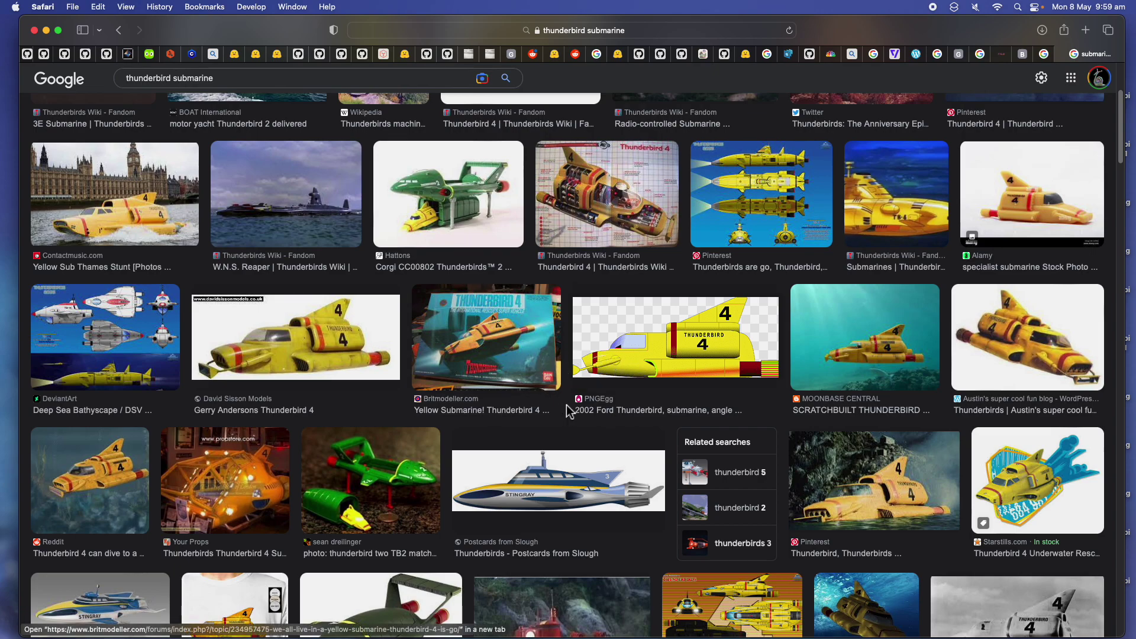
pyautogui.scroll(-2, 680, 396)
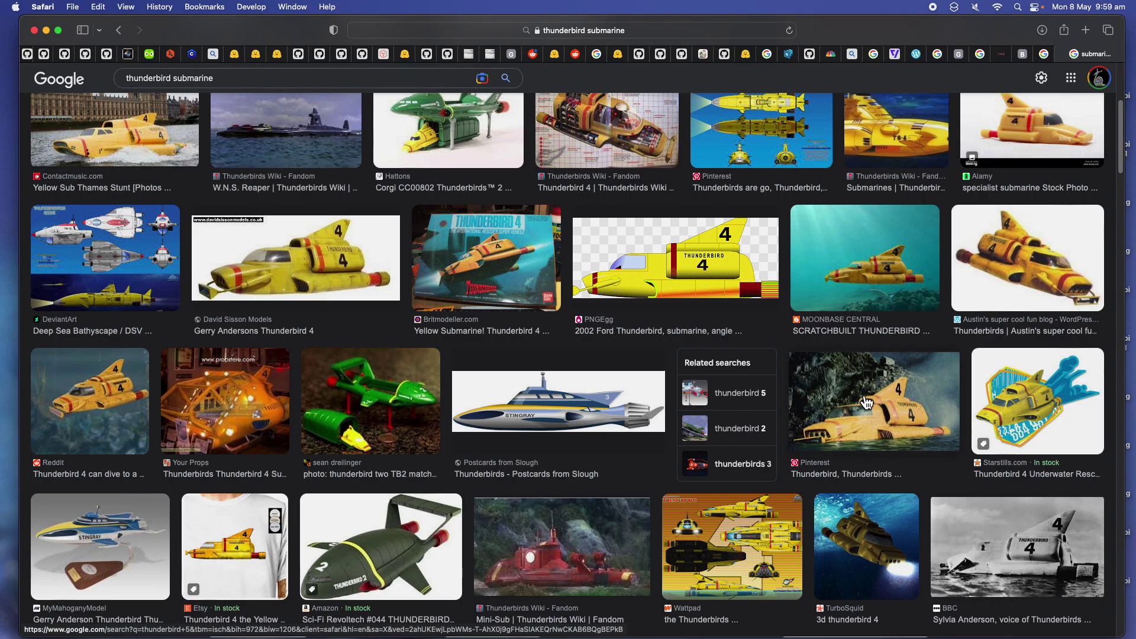
pyautogui.scroll(-2, 881, 417)
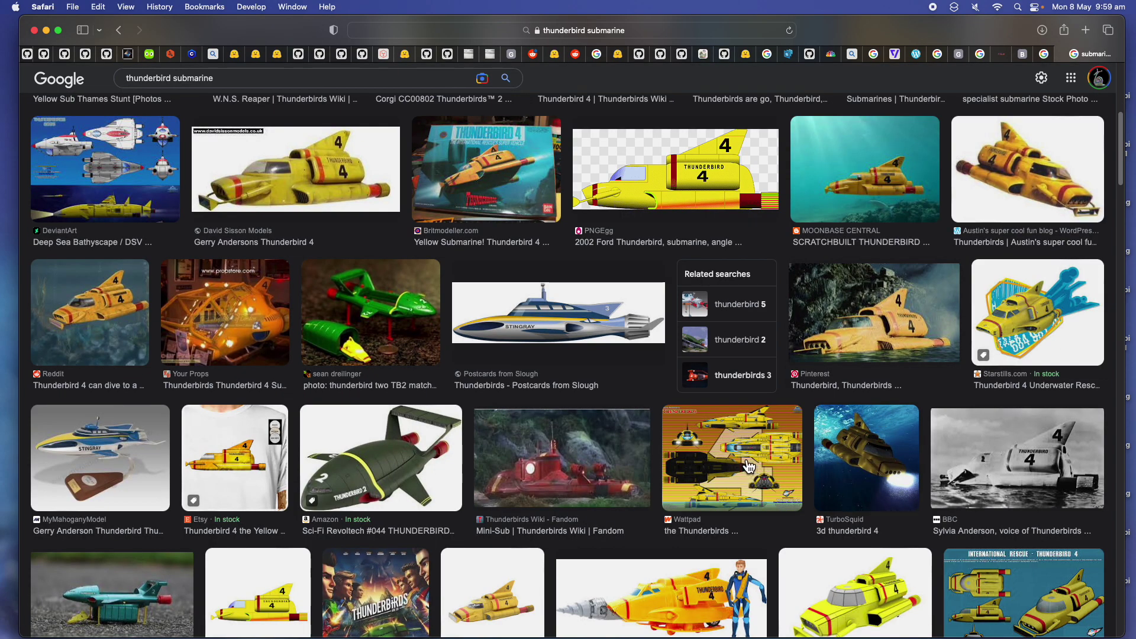
pyautogui.scroll(-1, 733, 468)
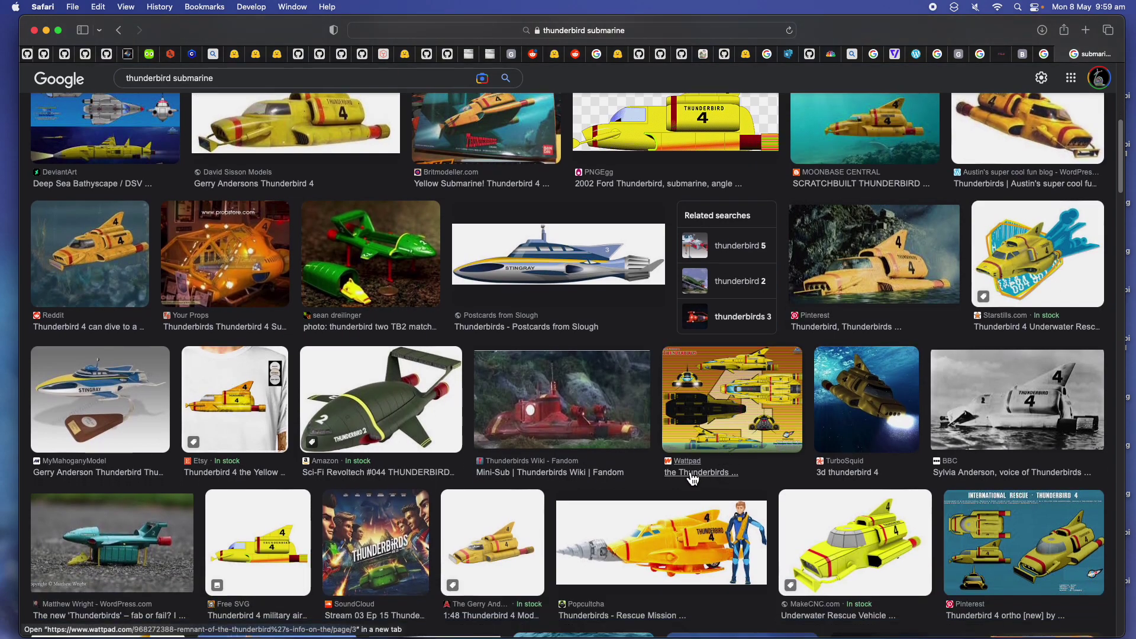
pyautogui.scroll(-2, 577, 495)
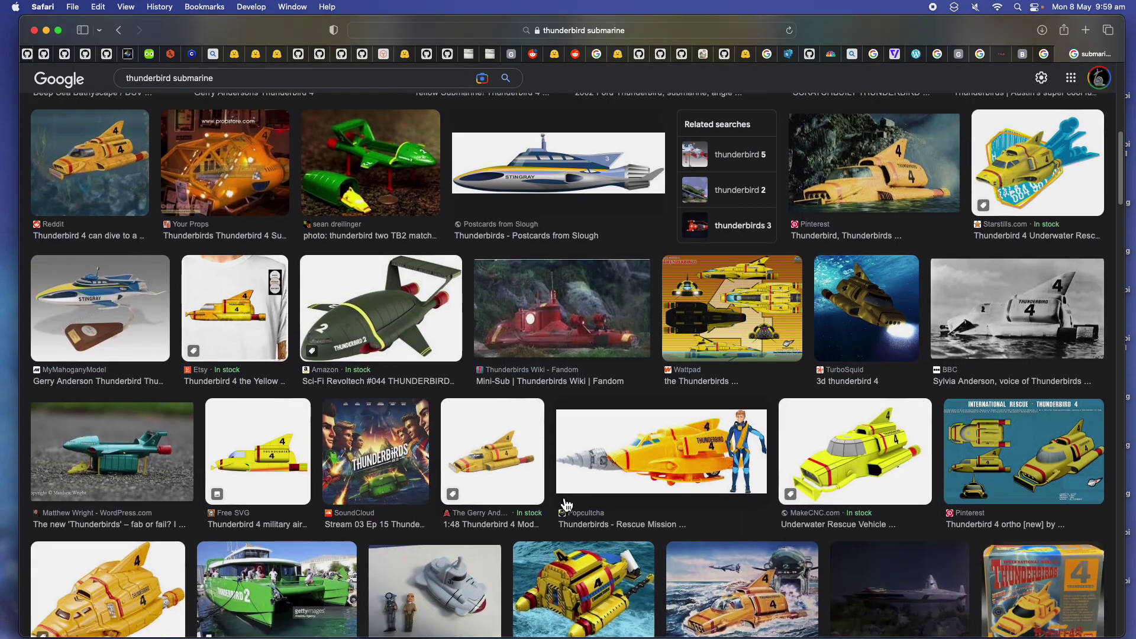
pyautogui.scroll(-1, 566, 504)
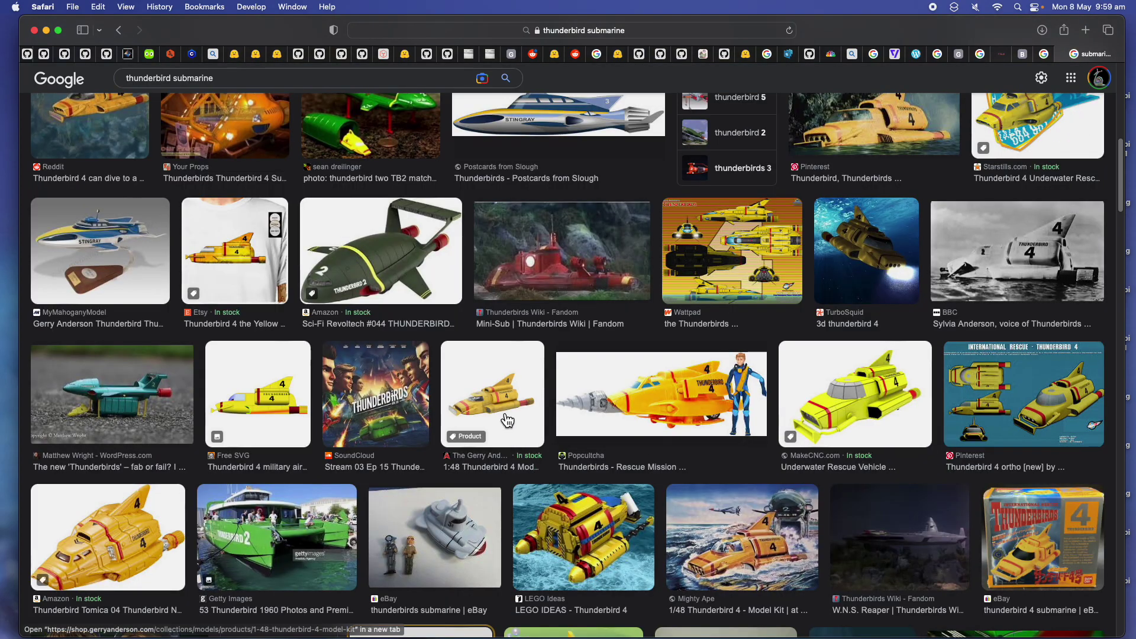
# Step: Preview the Thunderbird Tomica 04 toy and the LEGO MOC Micro Build of Thunderbird 4, and look through the related images
pyautogui.click(159, 529)
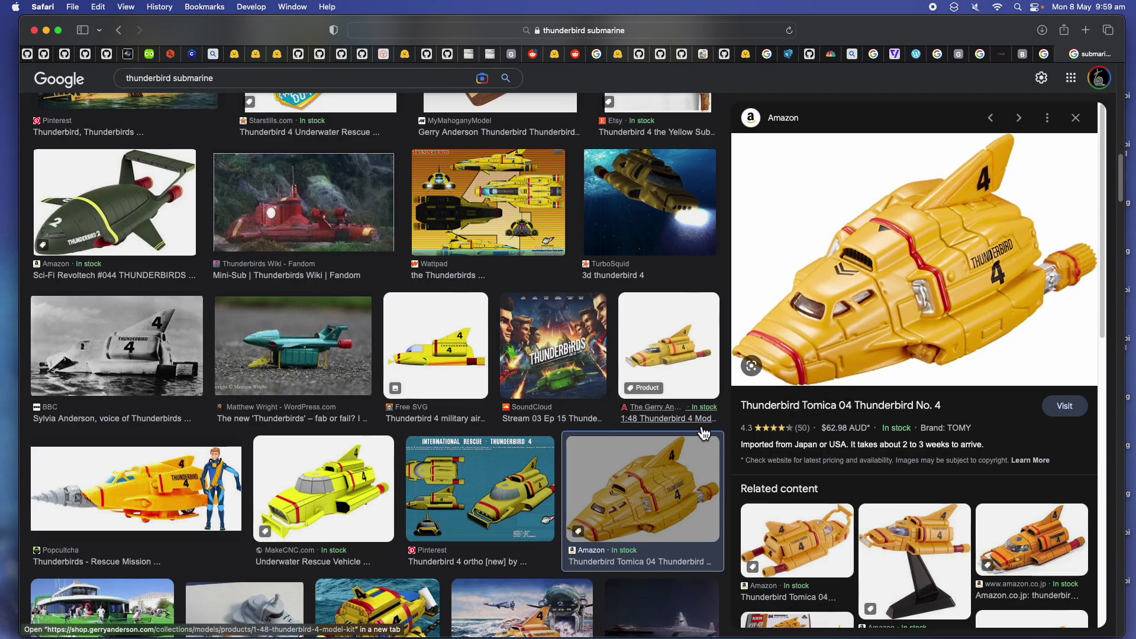
pyautogui.scroll(-5, 701, 432)
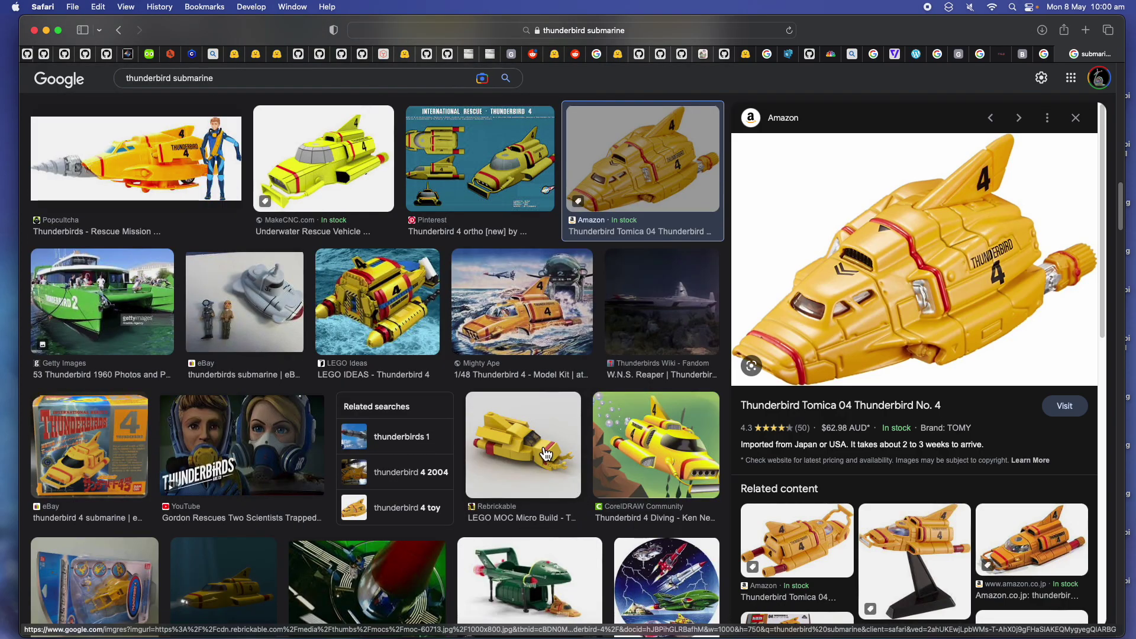
pyautogui.click(536, 450)
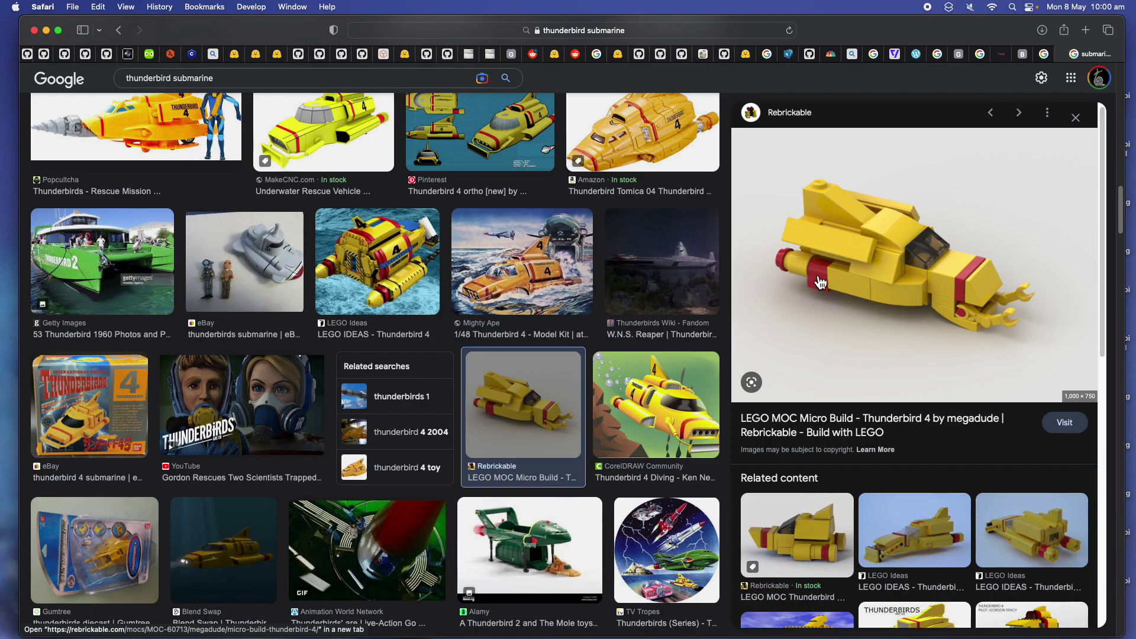
pyautogui.scroll(-3, 822, 456)
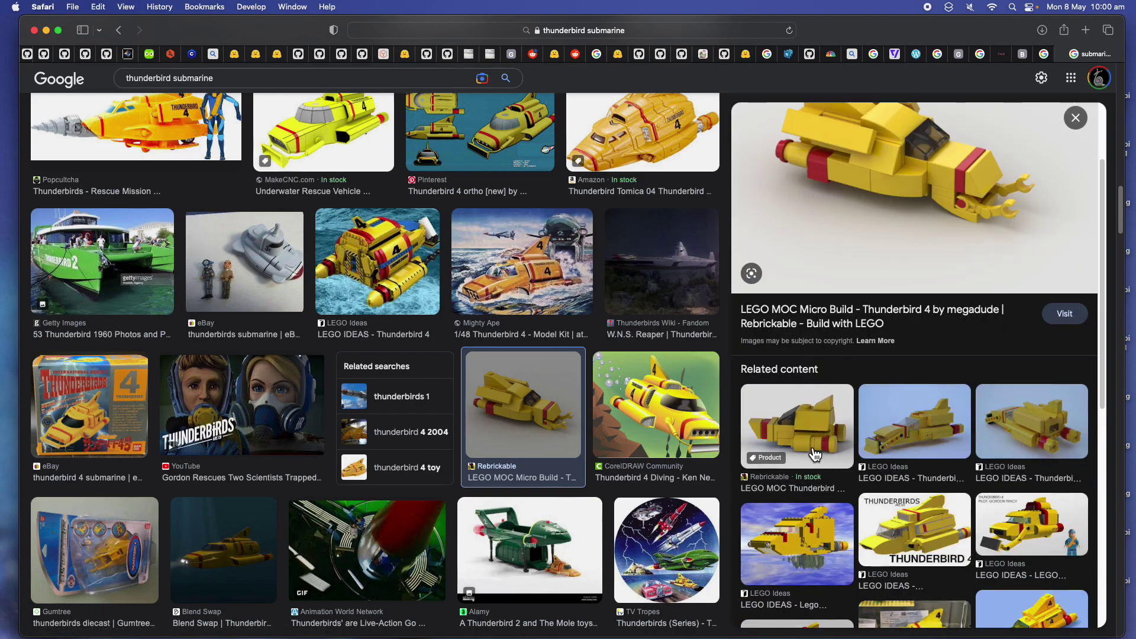
pyautogui.scroll(-3, 819, 455)
pyautogui.scroll(-4, 577, 456)
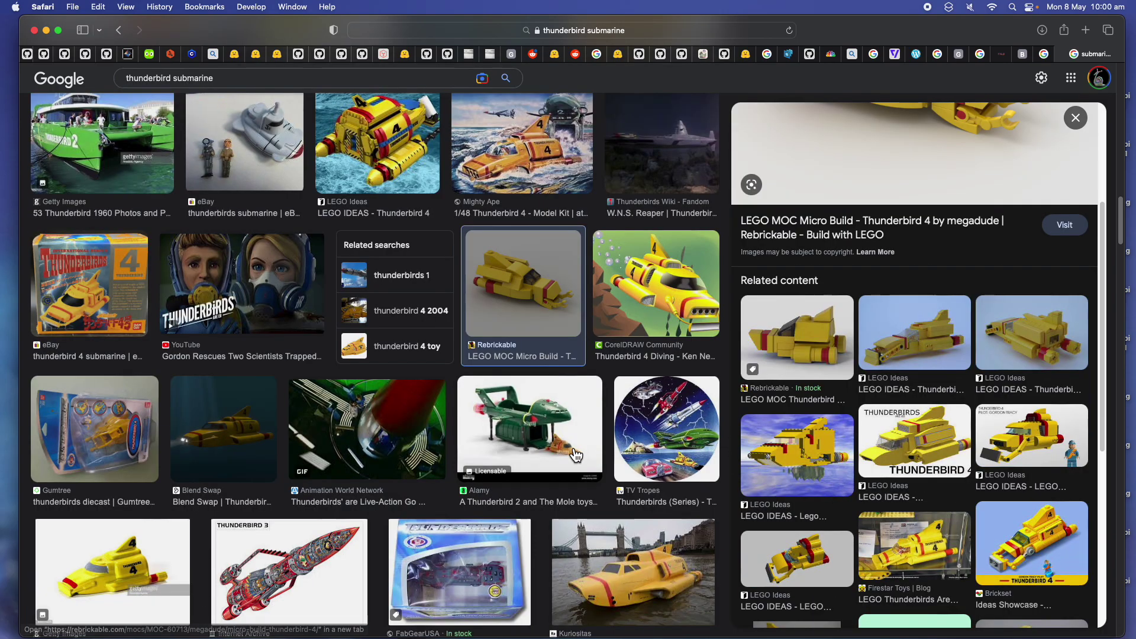
pyautogui.scroll(10, 577, 456)
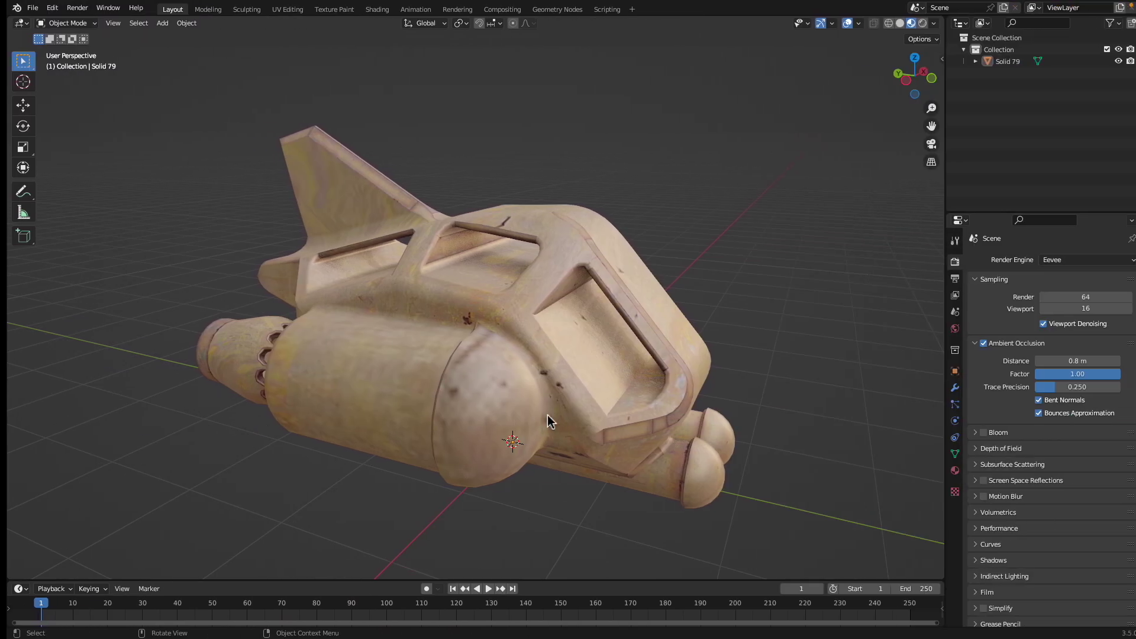
# Step: Switch to Blender and, in the right orthographic view, annotate a rounded hull outline with a pointed tail beside the submarine model
pyautogui.moveTo(540, 414); pyautogui.dragTo(390, 279, button='middle')
pyautogui.moveTo(589, 271); pyautogui.dragTo(401, 325, button='middle')
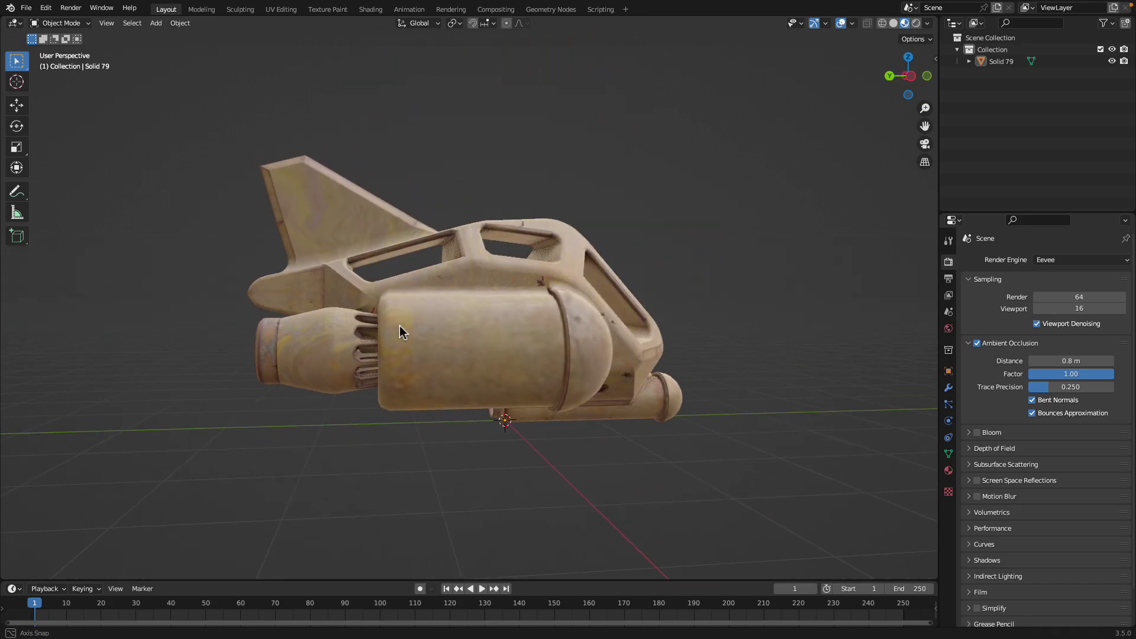
pyautogui.click(914, 75)
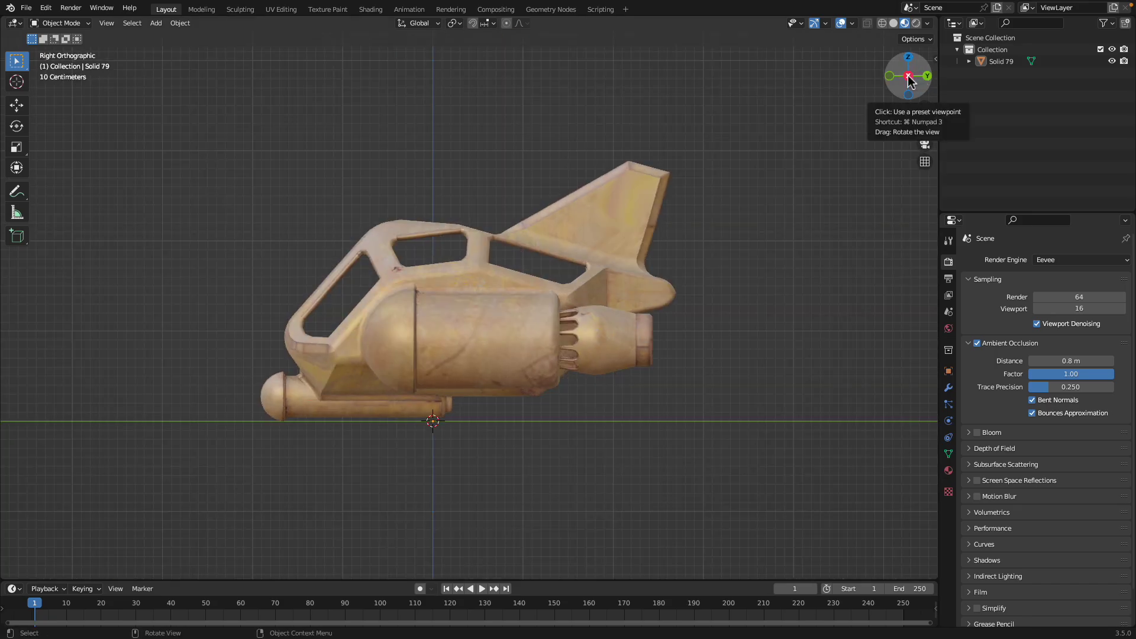
pyautogui.keyDown('shift'); pyautogui.moveTo(735, 187); pyautogui.dragTo(564, 185, button='middle'); pyautogui.keyUp('shift')
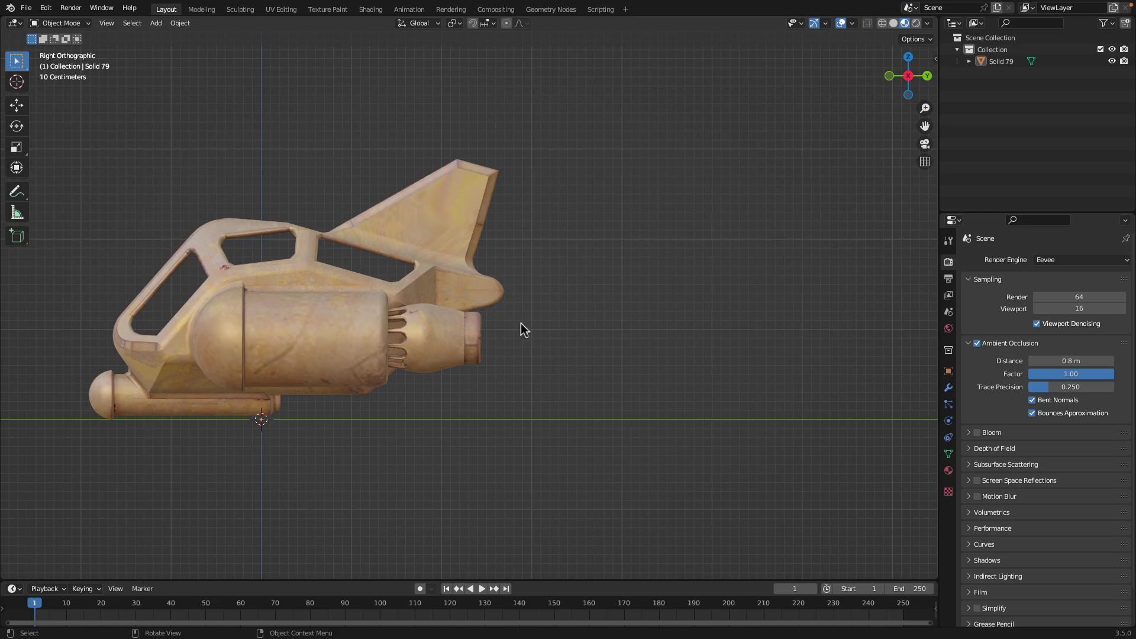
pyautogui.scroll(-3, 500, 284)
pyautogui.keyDown('shift'); pyautogui.moveTo(500, 283); pyautogui.dragTo(408, 306, button='middle'); pyautogui.keyUp('shift')
pyautogui.scroll(2, 382, 265)
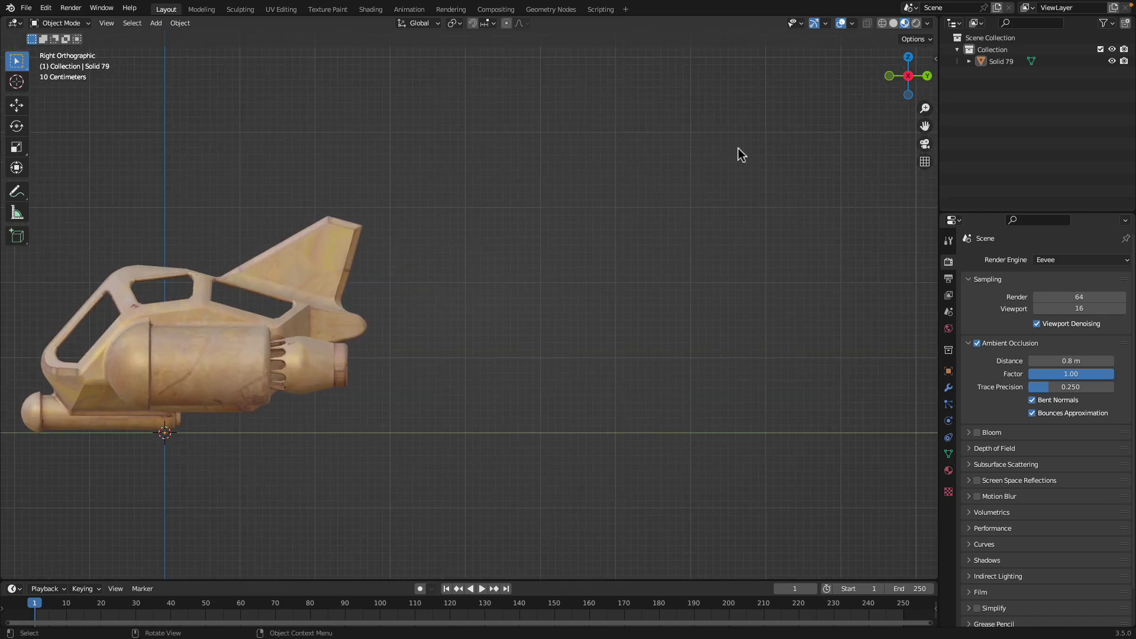
pyautogui.moveTo(744, 148)
pyautogui.mouseDown()
pyautogui.moveTo(679, 114)
pyautogui.moveTo(529, 102)
pyautogui.moveTo(472, 172)
pyautogui.mouseUp()
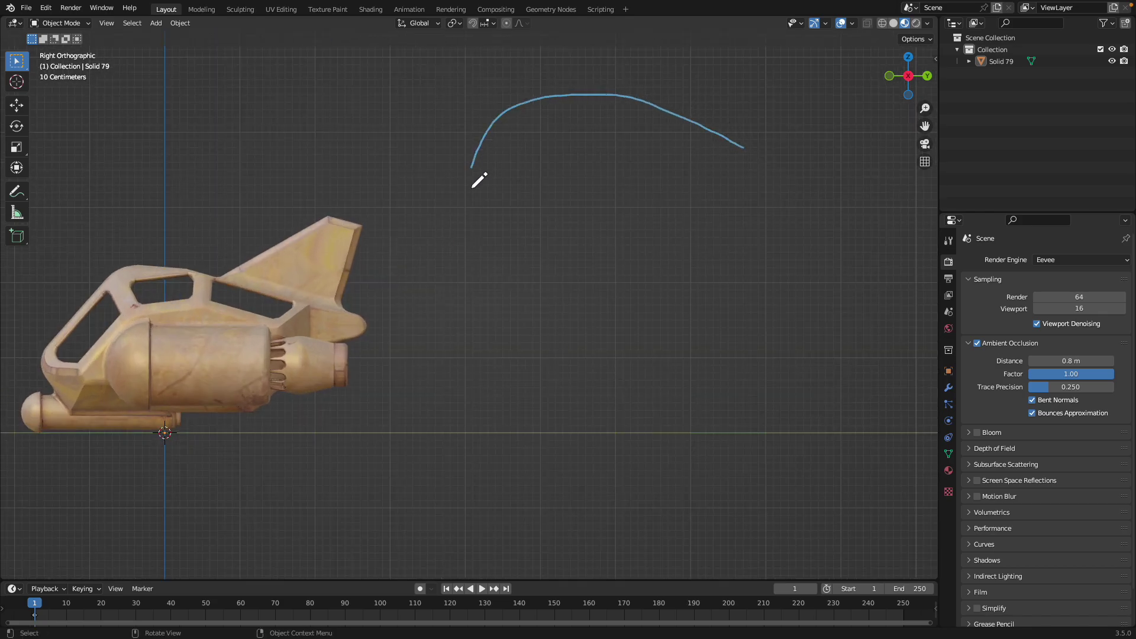
pyautogui.moveTo(588, 304); pyautogui.dragTo(665, 216)
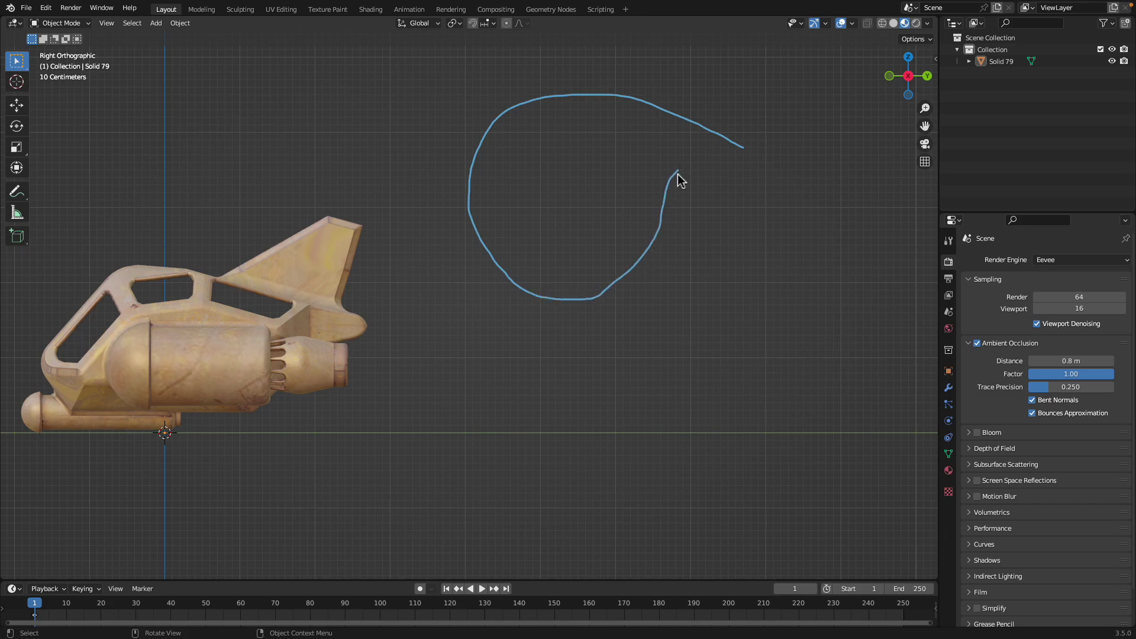
pyautogui.moveTo(753, 149)
pyautogui.mouseDown()
pyautogui.moveTo(563, 101)
pyautogui.moveTo(482, 244)
pyautogui.moveTo(652, 215)
pyautogui.moveTo(785, 152)
pyautogui.moveTo(584, 102)
pyautogui.mouseUp()
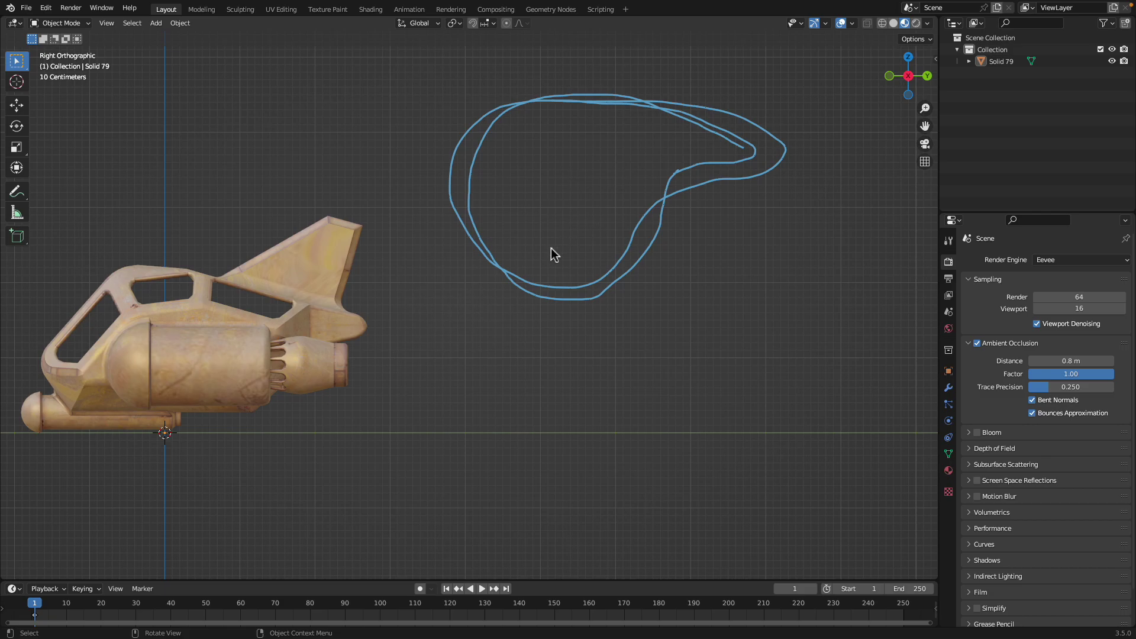
# Step: Annotate a flat base skid, a side engine with its nozzle, and a curved window on the hull outline
pyautogui.moveTo(563, 292); pyautogui.dragTo(514, 316)
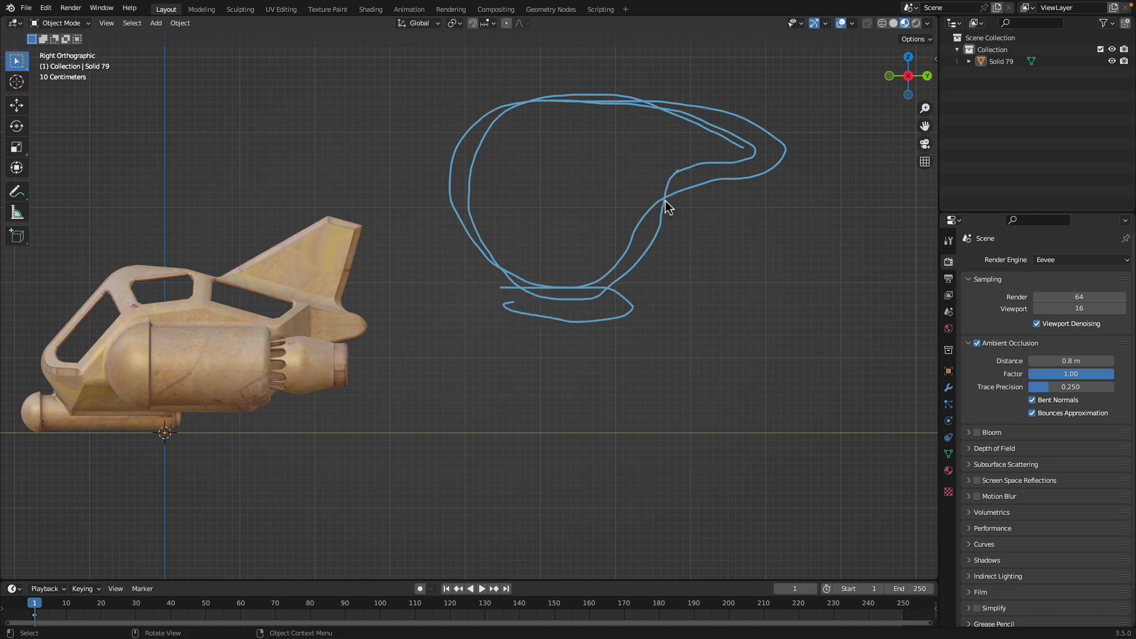
pyautogui.moveTo(680, 199)
pyautogui.mouseDown()
pyautogui.moveTo(553, 224)
pyautogui.moveTo(688, 237)
pyautogui.moveTo(687, 196)
pyautogui.mouseUp()
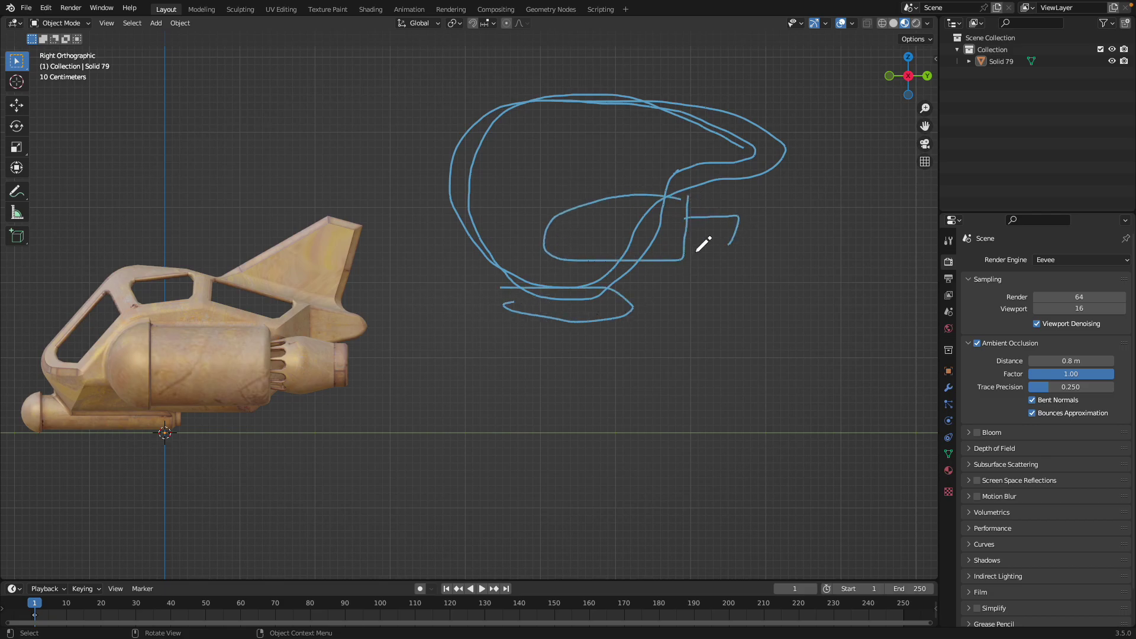
pyautogui.moveTo(698, 249); pyautogui.dragTo(666, 244)
pyautogui.moveTo(479, 152)
pyautogui.mouseDown()
pyautogui.moveTo(636, 117)
pyautogui.moveTo(474, 146)
pyautogui.mouseUp()
# Step: Annotate a second, rounder hull outline with a short tail stroke beside the first sketch
pyautogui.scroll(-4, 713, 217)
pyautogui.scroll(2, 716, 230)
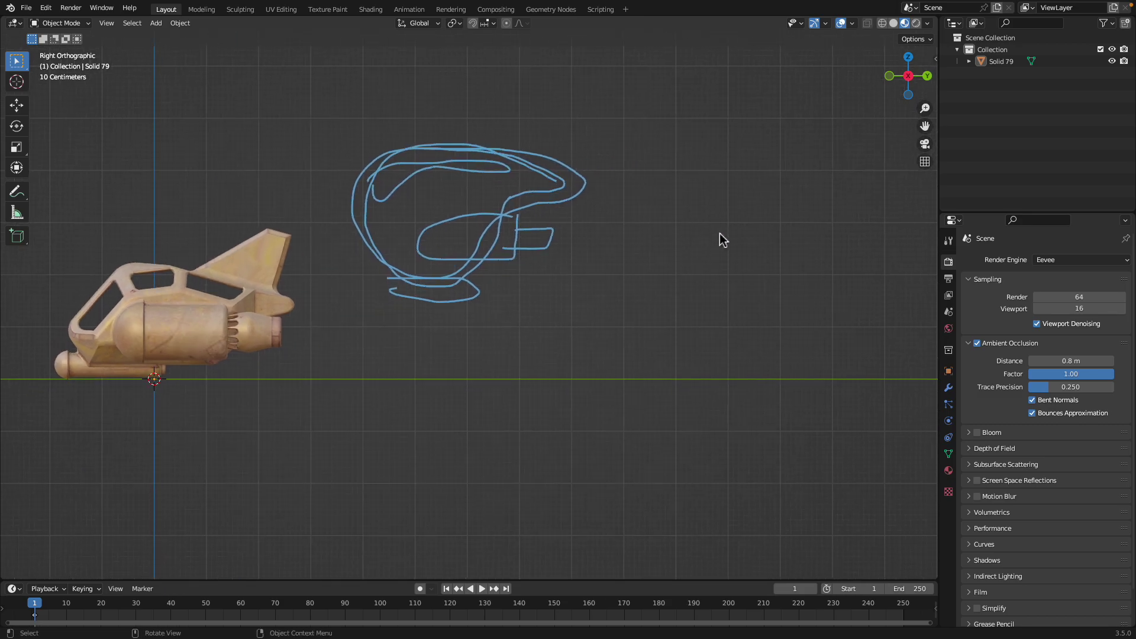
pyautogui.moveTo(719, 232)
pyautogui.mouseDown()
pyautogui.moveTo(611, 261)
pyautogui.moveTo(708, 320)
pyautogui.mouseUp()
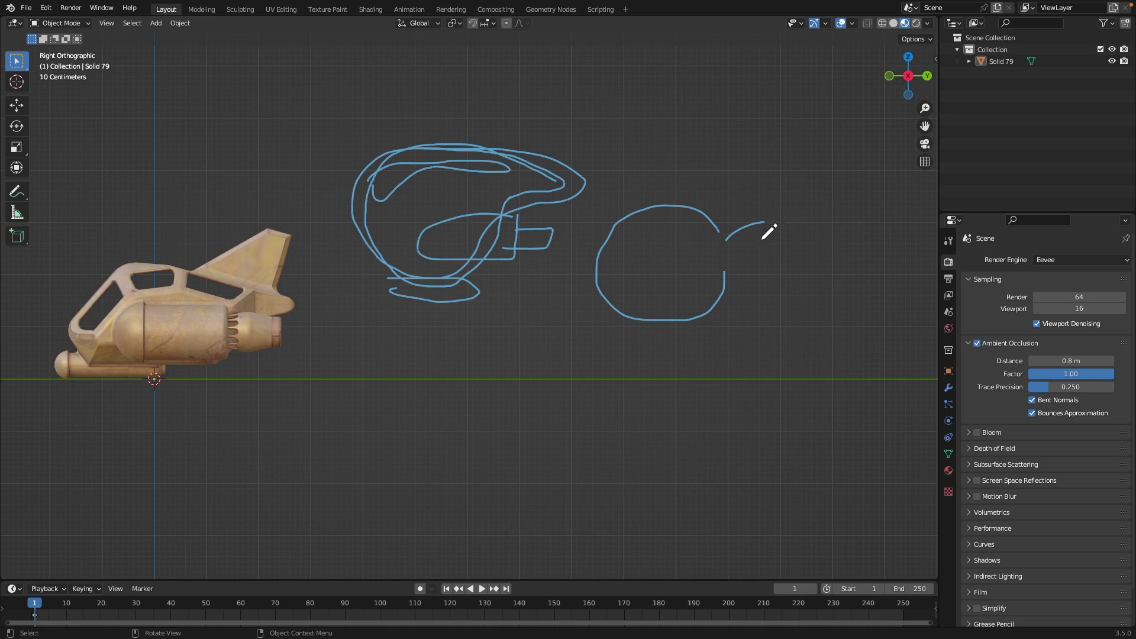
pyautogui.moveTo(650, 233)
pyautogui.mouseDown(button='middle')
pyautogui.moveTo(634, 284)
pyautogui.moveTo(590, 300)
pyautogui.moveTo(634, 289)
pyautogui.mouseUp(button='middle')
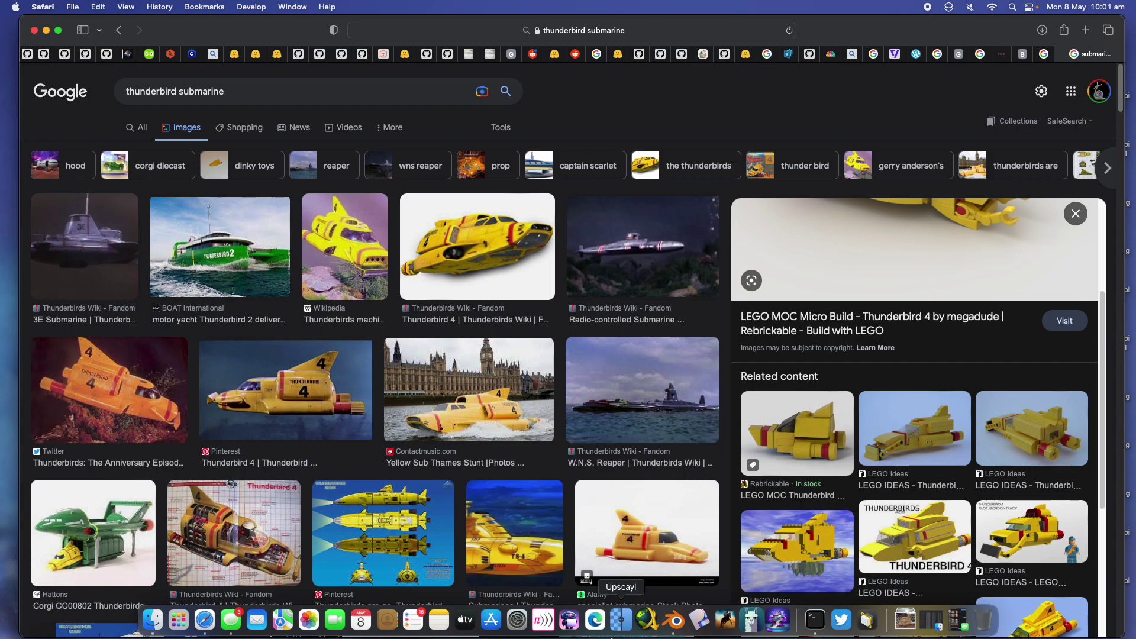
# Step: Switch to Plasticity and look over the existing model from another angle
pyautogui.click(699, 621)
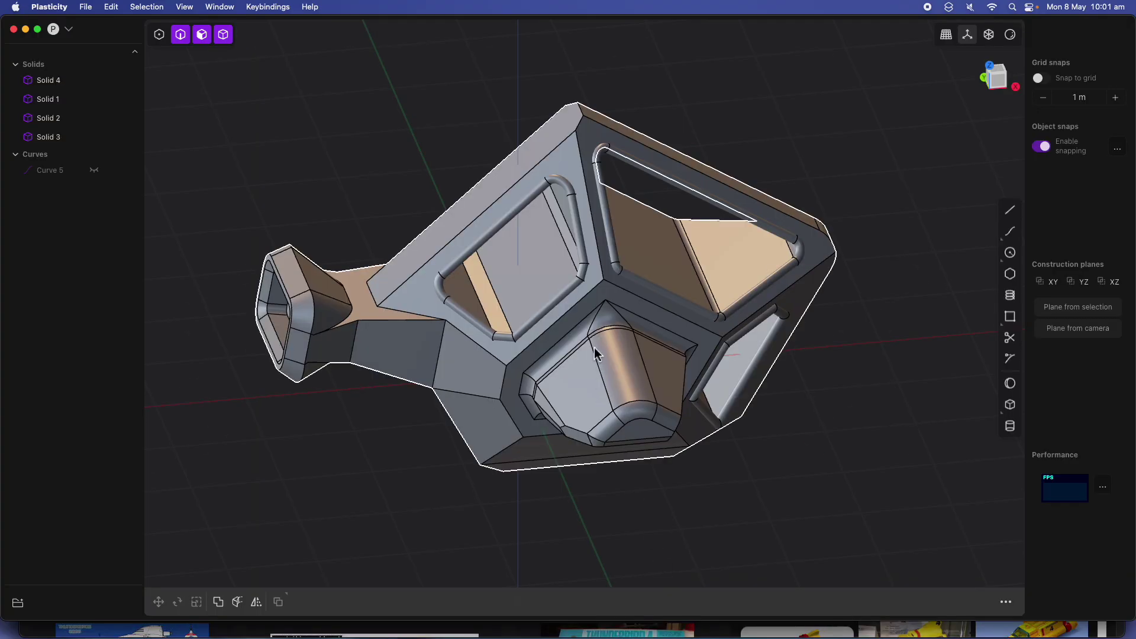
pyautogui.moveTo(594, 354); pyautogui.dragTo(189, 115, button='middle')
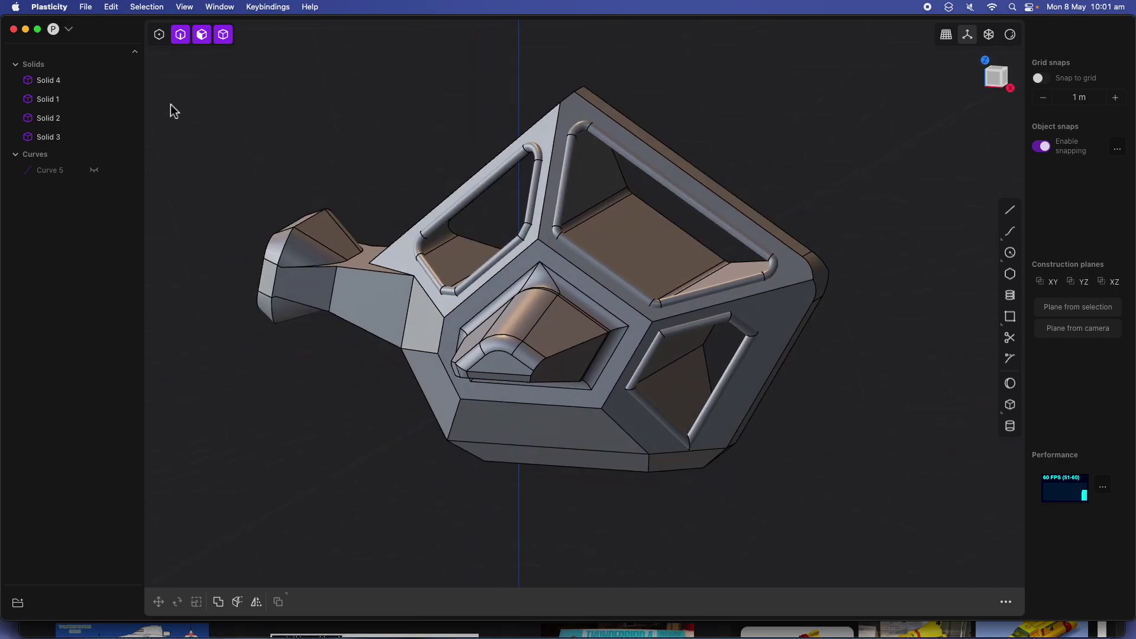
pyautogui.click(86, 8)
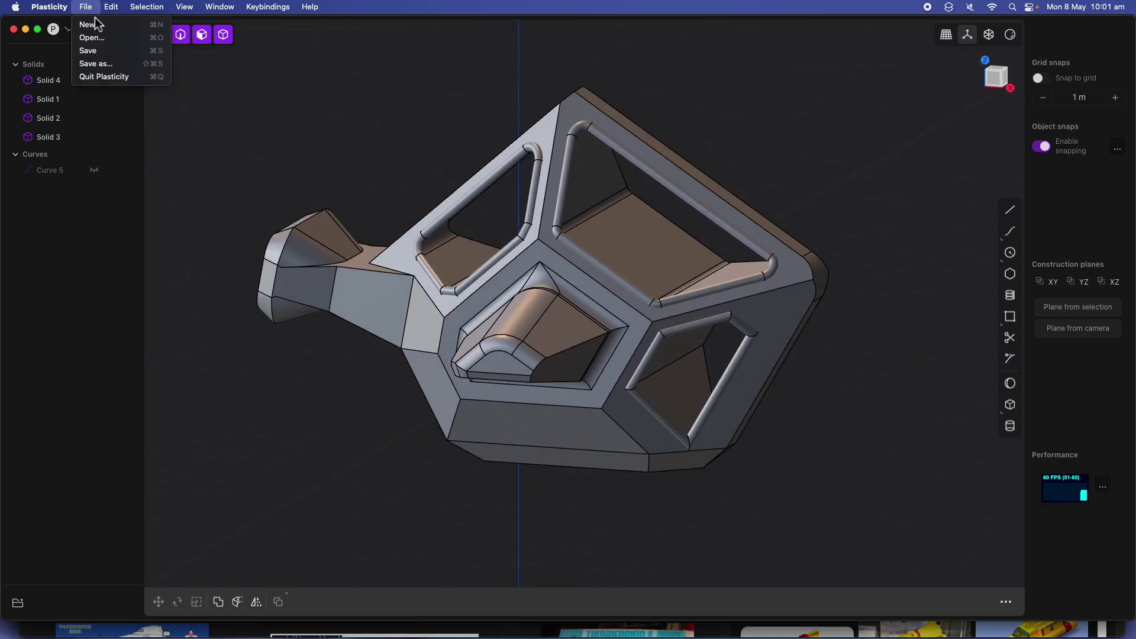
pyautogui.click(95, 22)
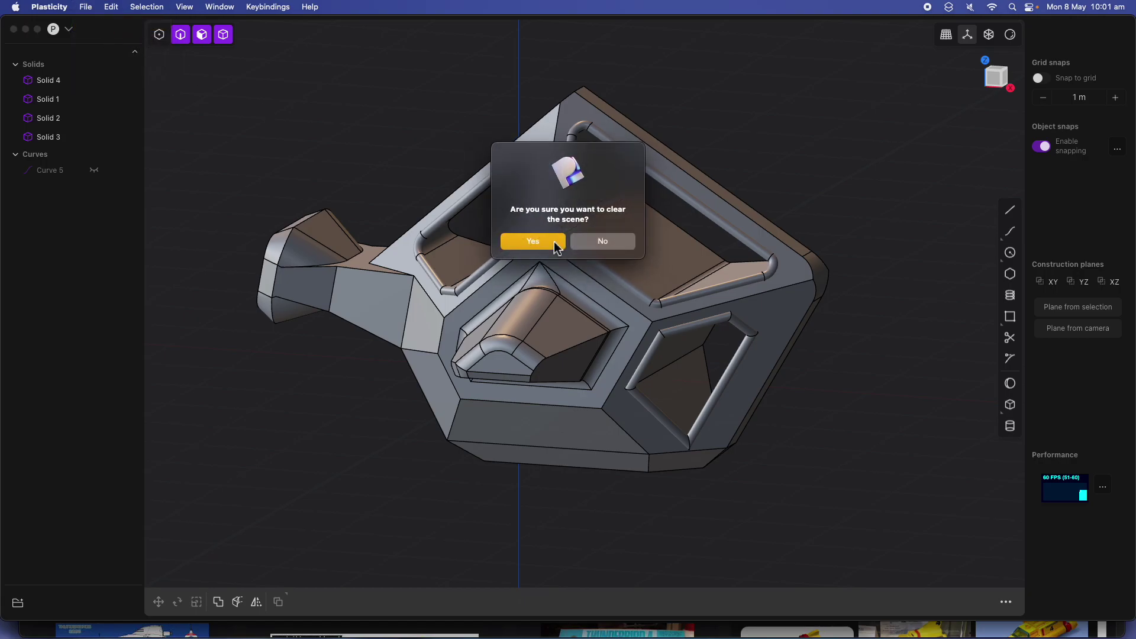
pyautogui.click(589, 246)
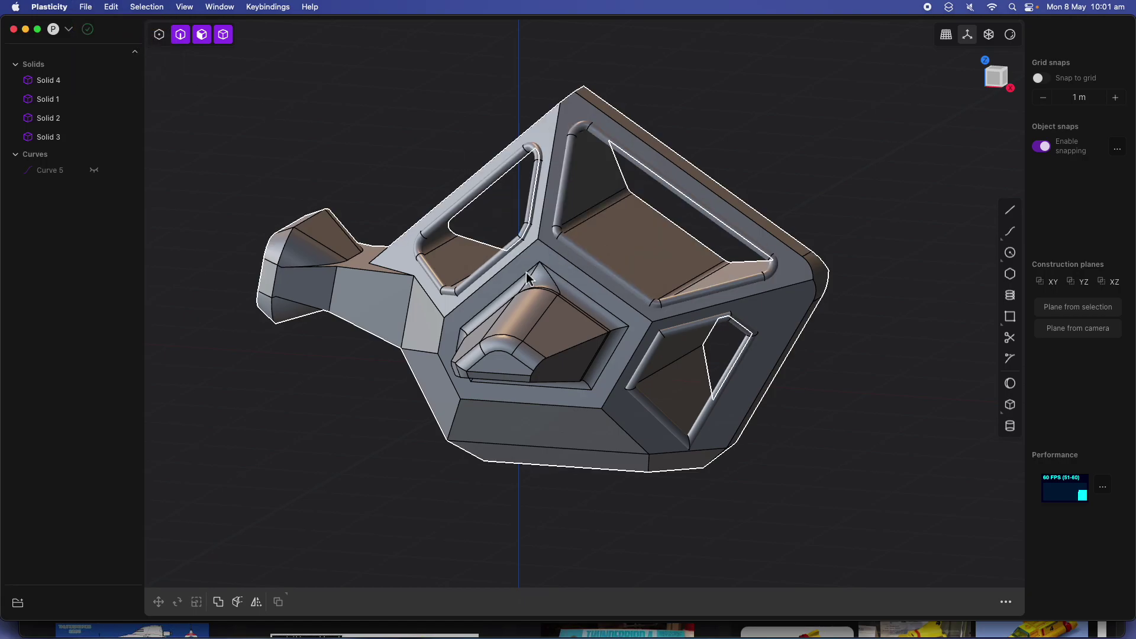
# Step: Start a new Plasticity scene, clearing the existing model
pyautogui.click(86, 7)
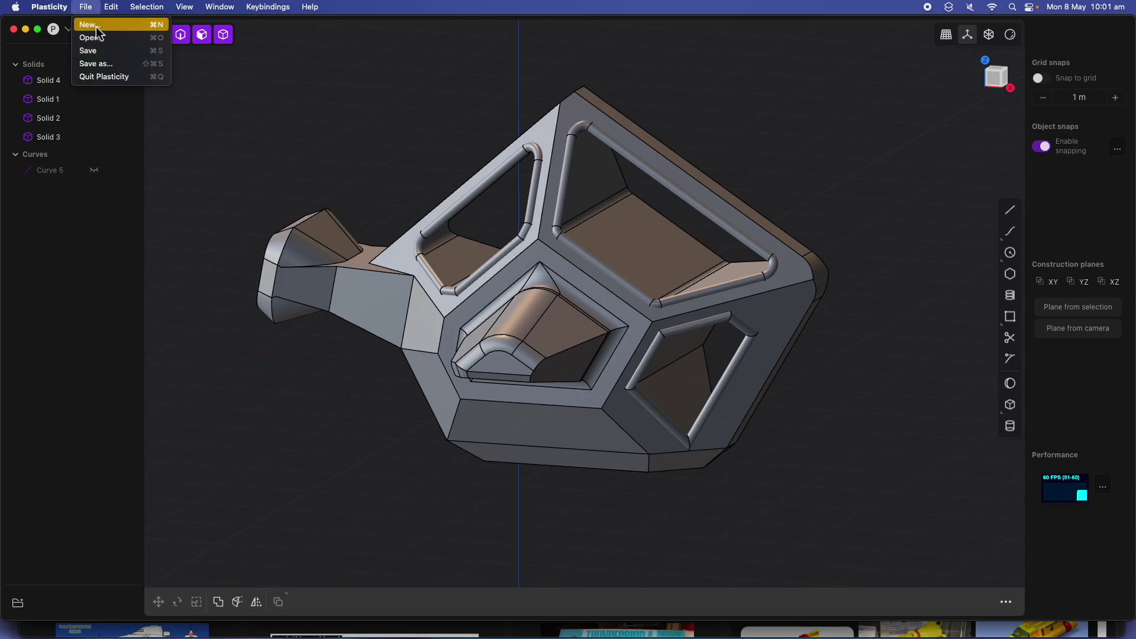
pyautogui.click(89, 25)
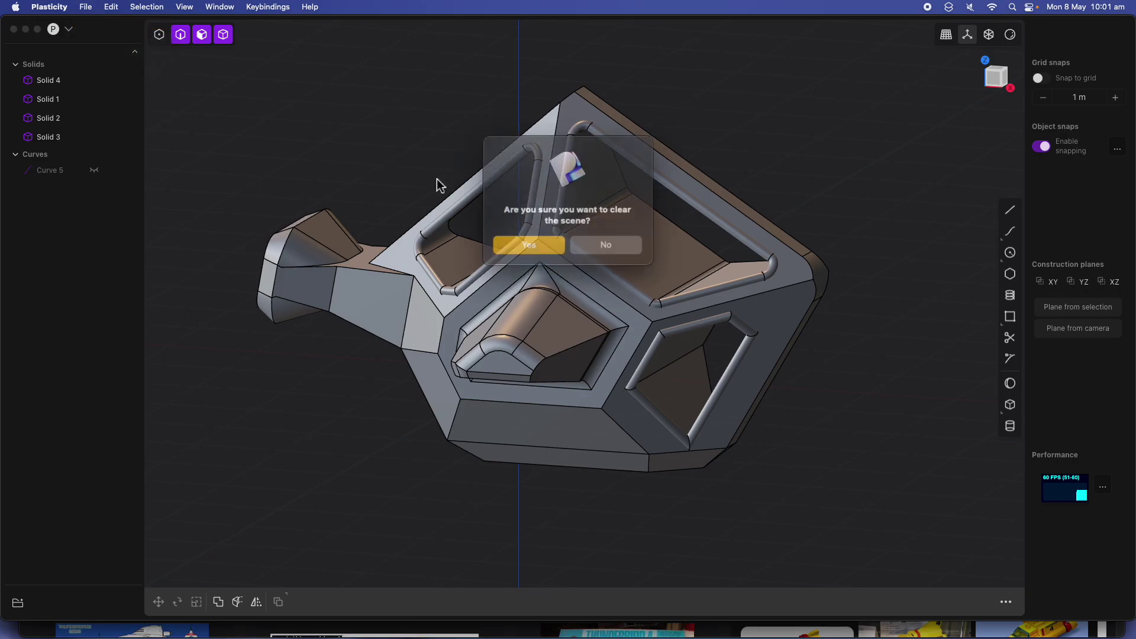
pyautogui.click(532, 241)
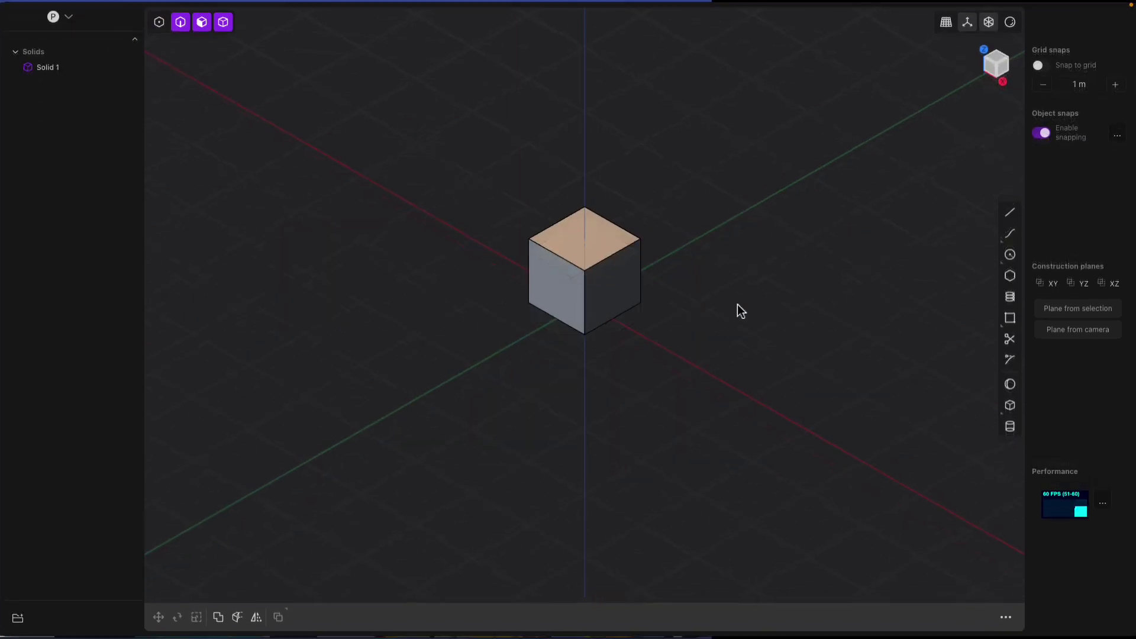
pyautogui.moveTo(672, 304); pyautogui.dragTo(741, 268, button='middle')
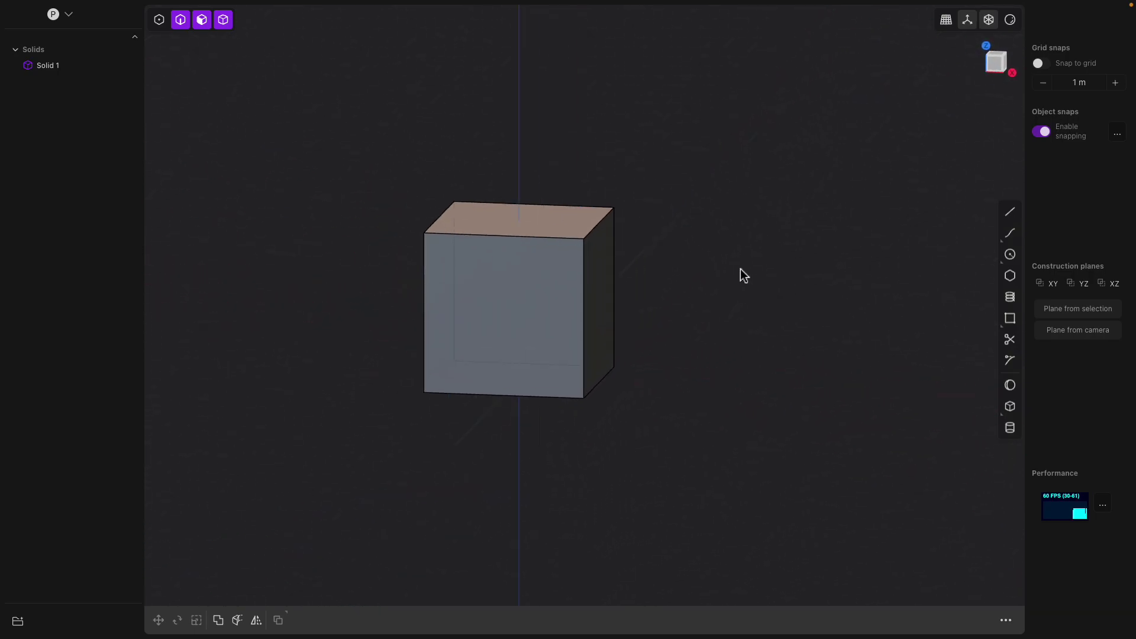
# Step: Chamfer one lower edge of the default cube by about 0.22 m
pyautogui.click(992, 67)
pyautogui.moveTo(590, 348); pyautogui.dragTo(564, 361, button='middle')
pyautogui.click(567, 360)
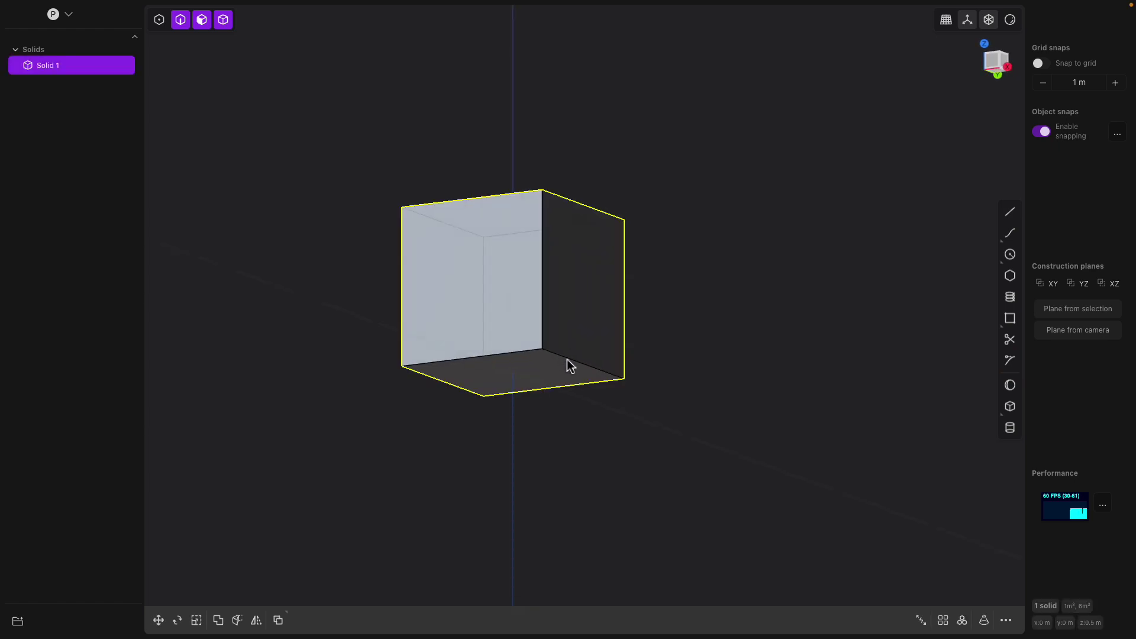
pyautogui.click(568, 359)
pyautogui.press('f')
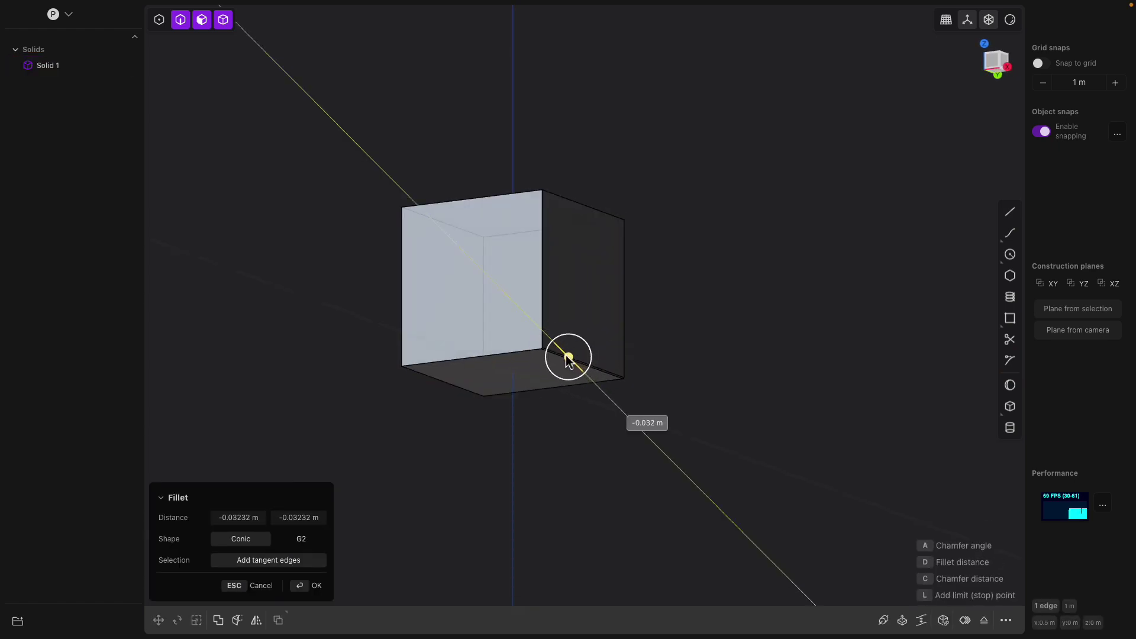
pyautogui.click(550, 343)
pyautogui.moveTo(549, 342); pyautogui.dragTo(590, 365, button='middle')
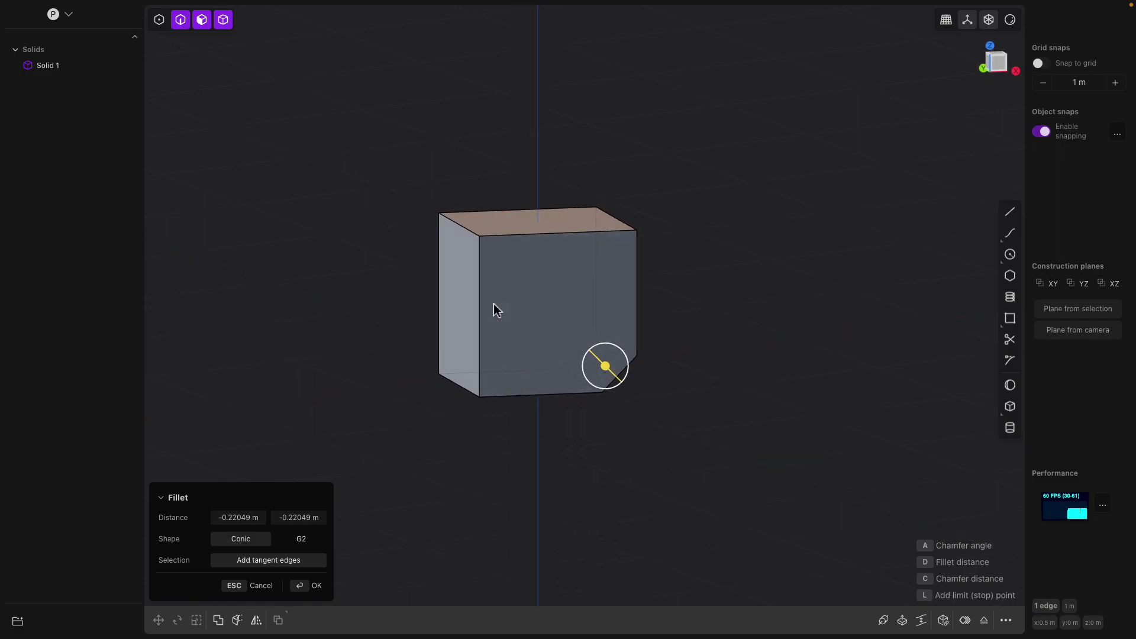
# Step: Chamfer the cube's diagonally opposite upper edge by about 0.34 m
pyautogui.click(466, 229)
pyautogui.moveTo(465, 228); pyautogui.dragTo(487, 248)
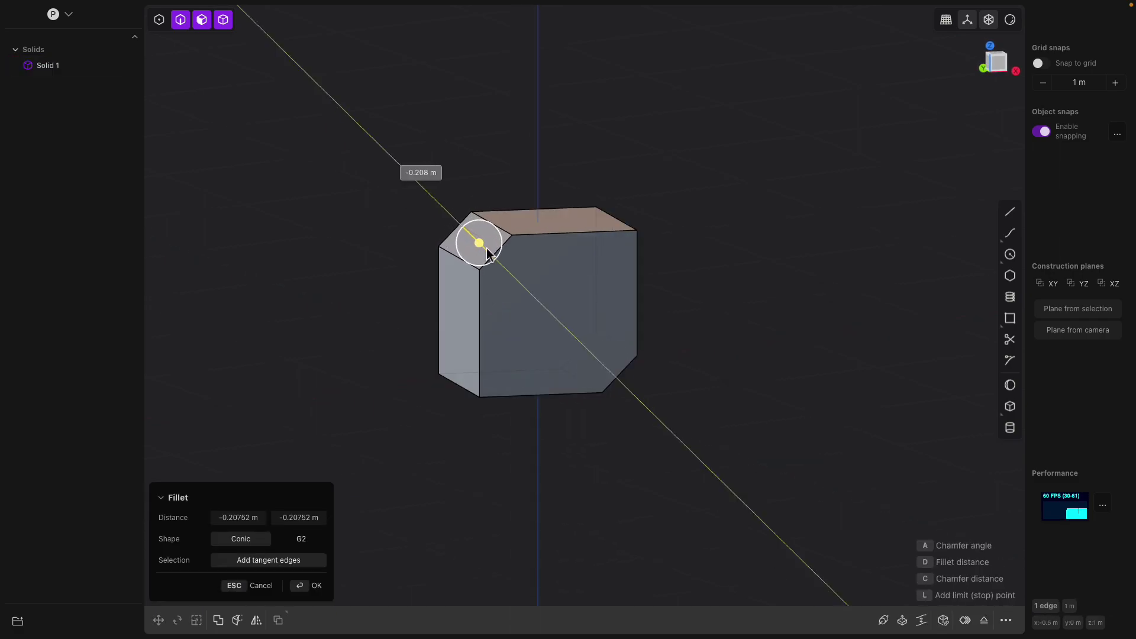
pyautogui.moveTo(487, 248); pyautogui.dragTo(474, 248, button='middle')
pyautogui.moveTo(465, 238); pyautogui.dragTo(484, 245)
pyautogui.moveTo(534, 311); pyautogui.dragTo(565, 257, button='middle')
pyautogui.click(998, 62)
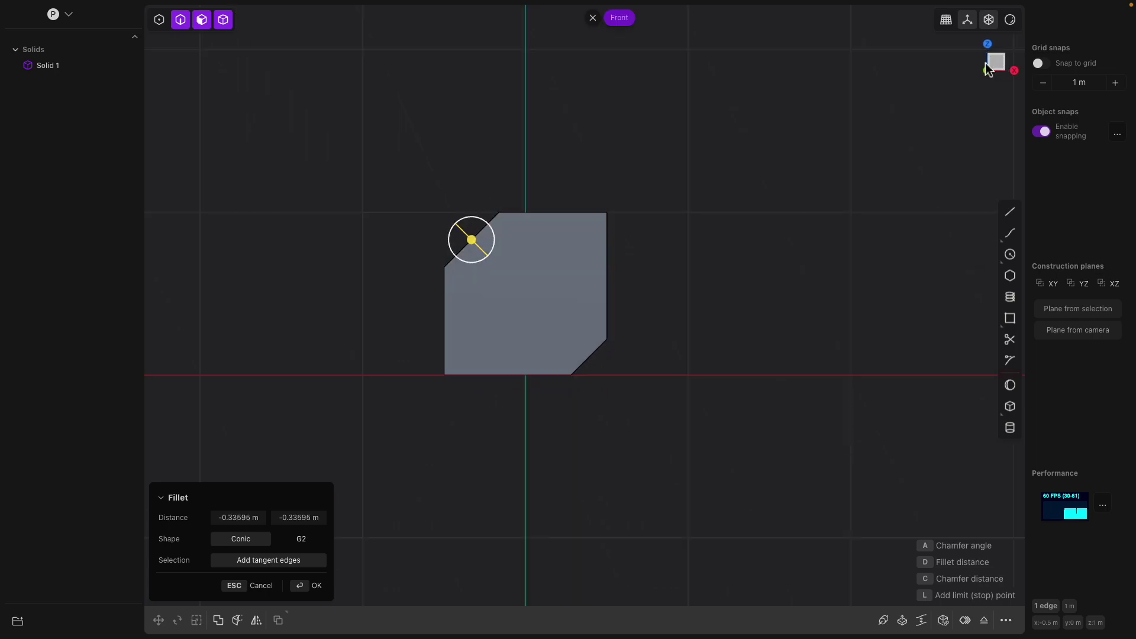
pyautogui.moveTo(410, 199); pyautogui.dragTo(343, 153, button='middle')
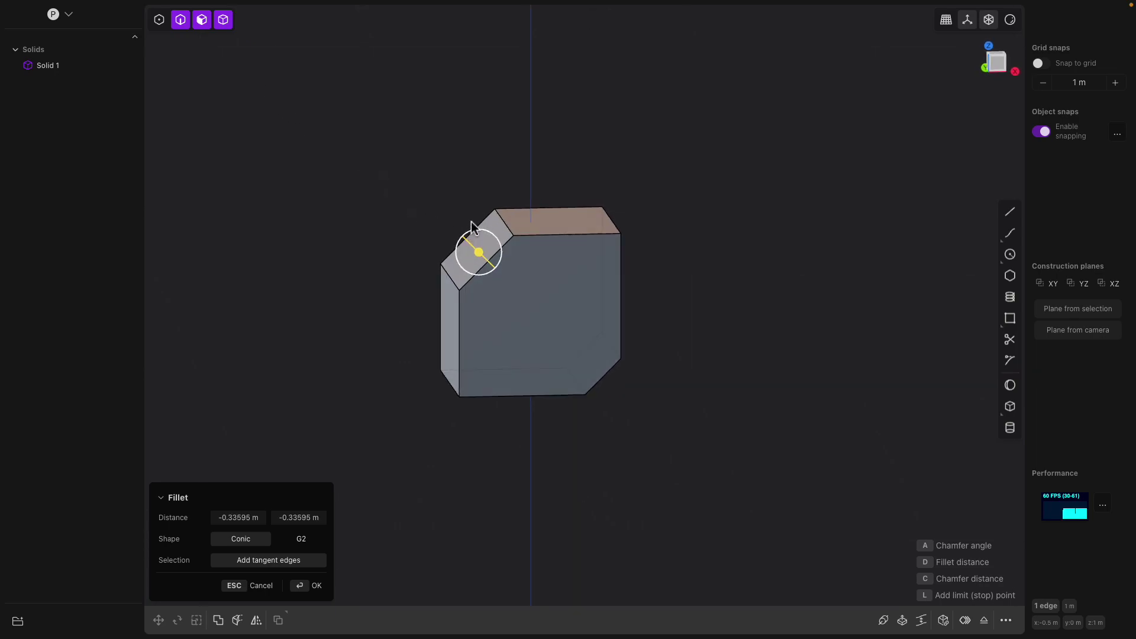
pyautogui.press('Return')
# Step: Move the top edge of the upper chamfer outward and down so the cube's top face slopes
pyautogui.click(504, 221)
pyautogui.moveTo(504, 221); pyautogui.dragTo(497, 224, button='middle')
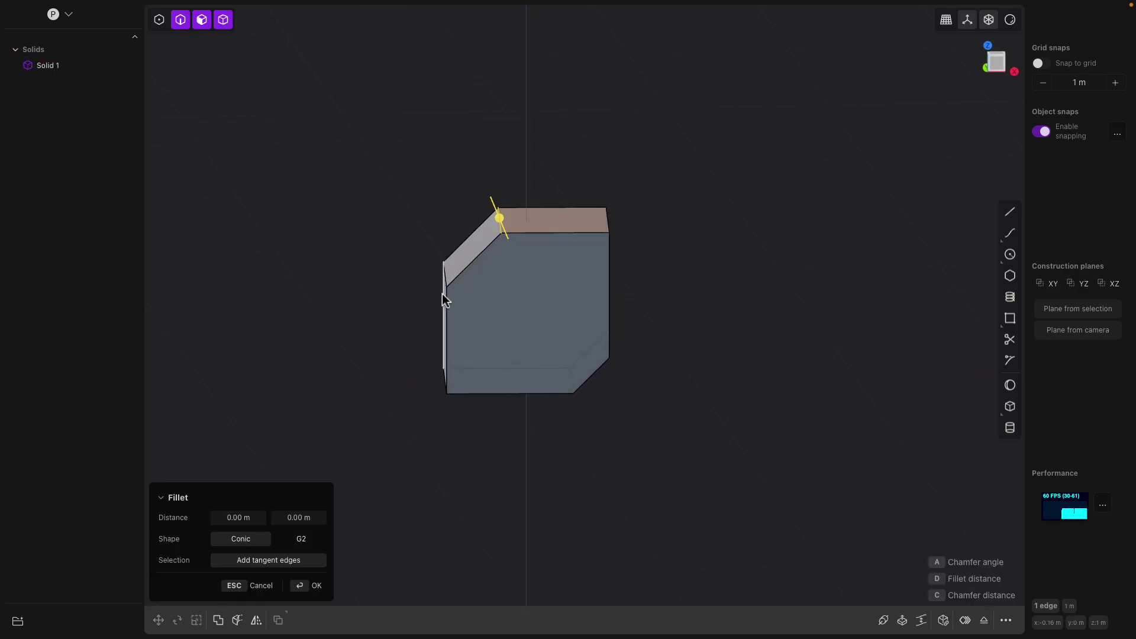
pyautogui.press('g')
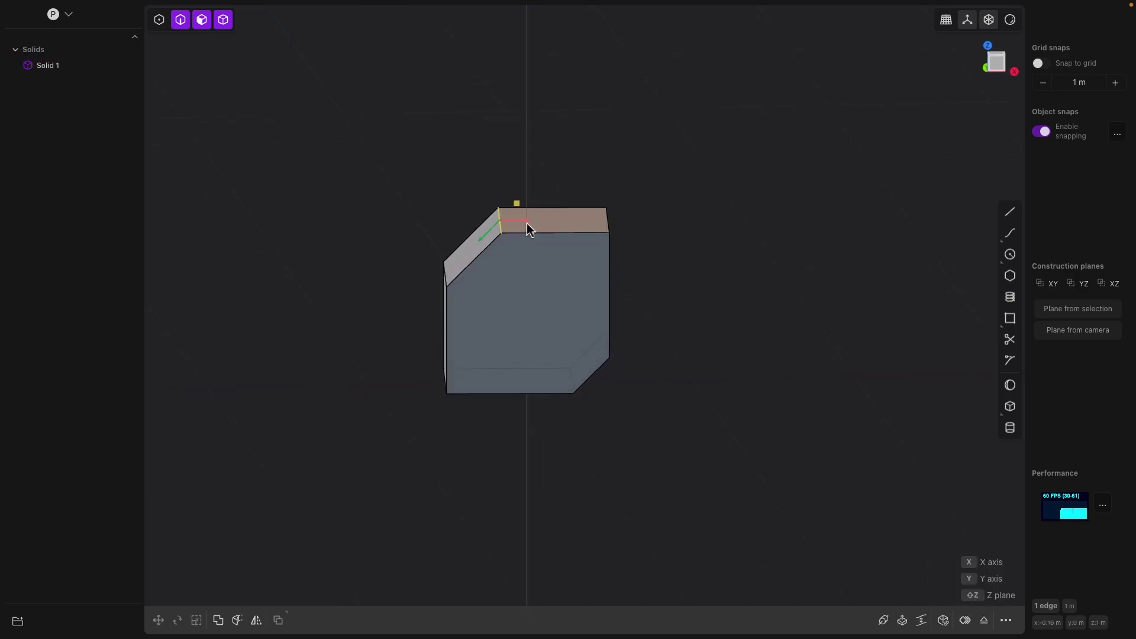
pyautogui.moveTo(519, 225); pyautogui.dragTo(511, 212, button='middle')
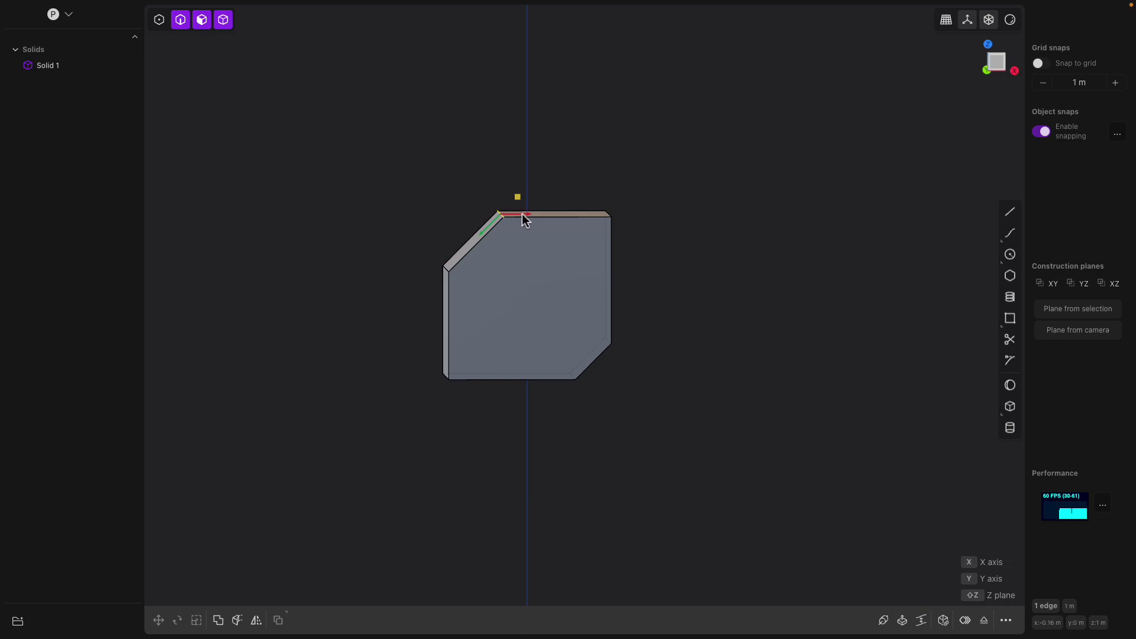
pyautogui.moveTo(527, 214); pyautogui.dragTo(455, 242)
pyautogui.moveTo(530, 220); pyautogui.dragTo(515, 235, button='middle')
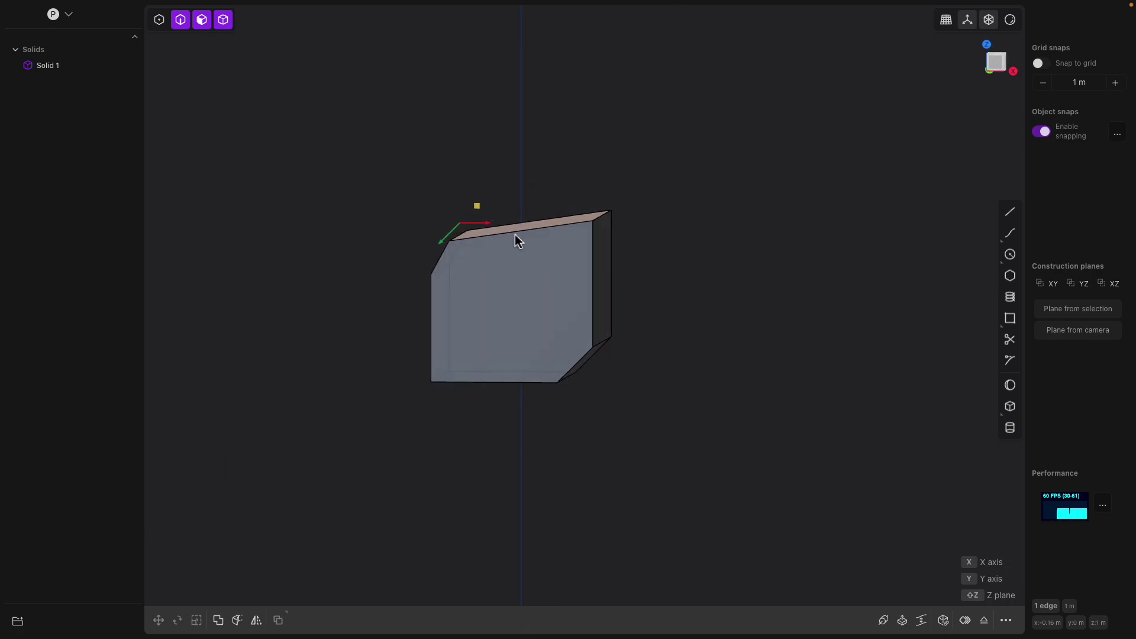
pyautogui.click(511, 172)
# Step: Delete the reshaped cube to empty the scene
pyautogui.moveTo(629, 251); pyautogui.dragTo(715, 257, button='middle')
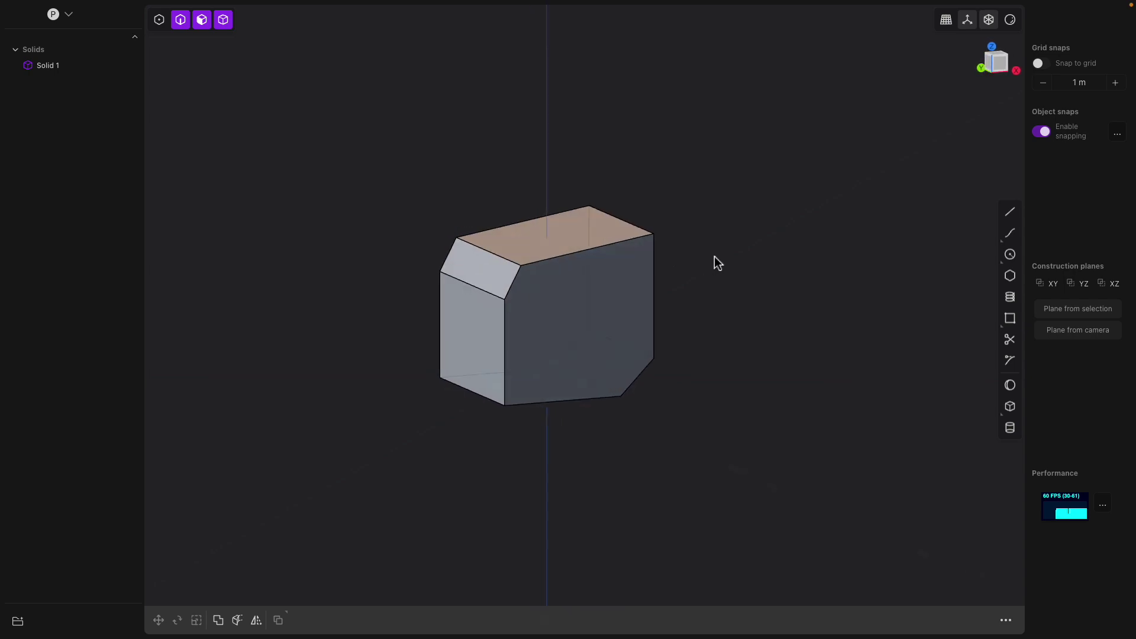
pyautogui.press('a')
pyautogui.press('Delete')
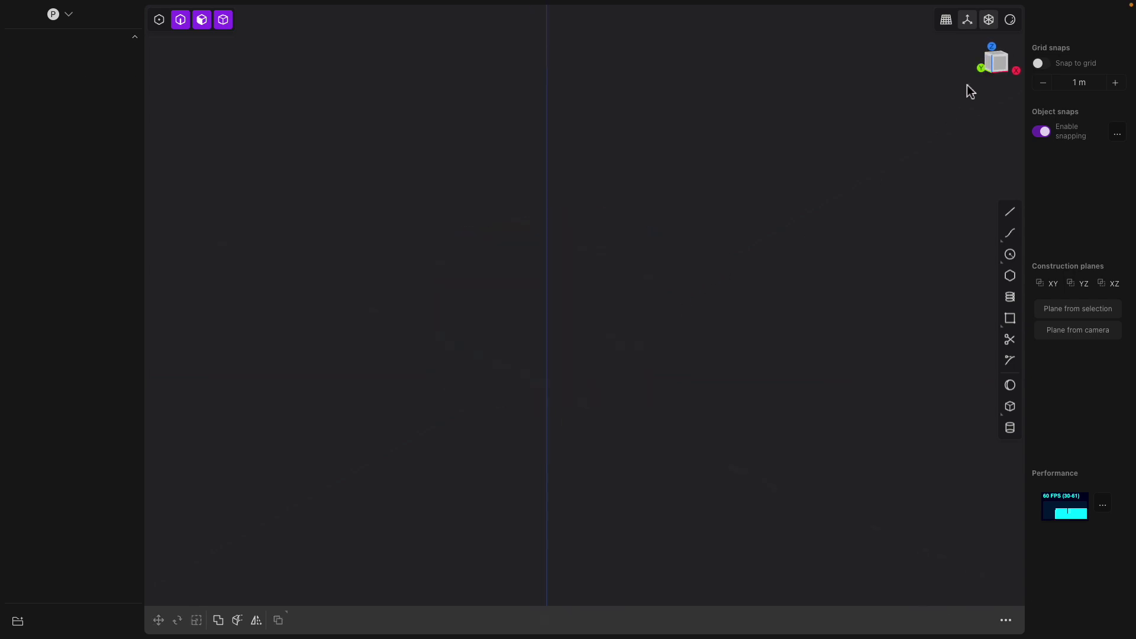
# Step: In the front view, draw a closed six-sided hull profile with straight lines, its flat base on the X axis and its perimeter about 7 m
pyautogui.click(1004, 69)
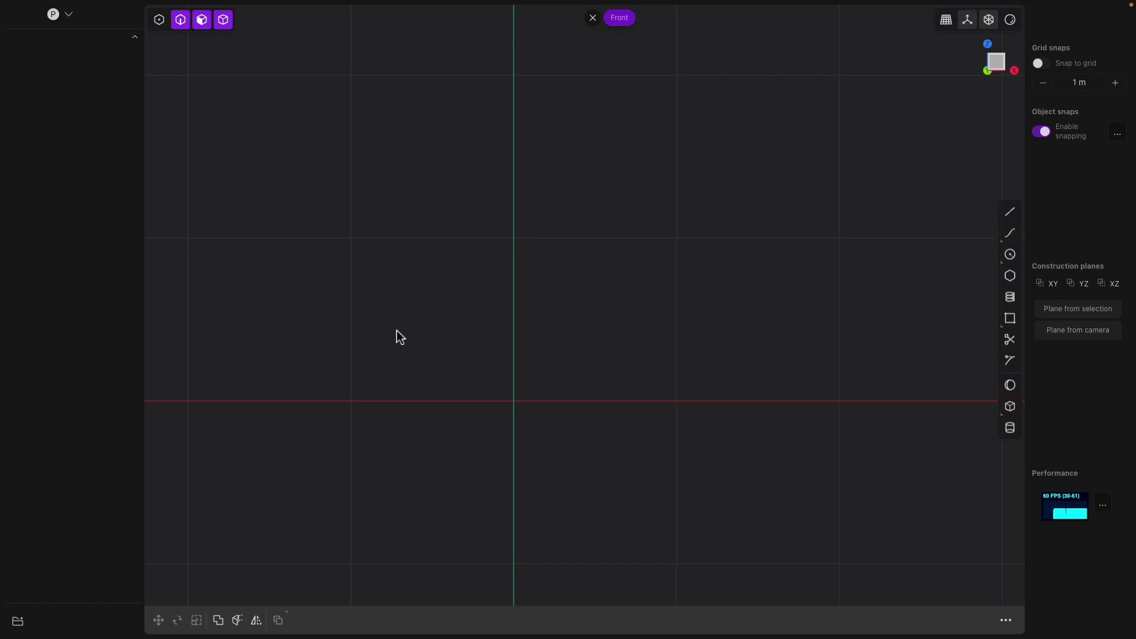
pyautogui.scroll(-1, 355, 261)
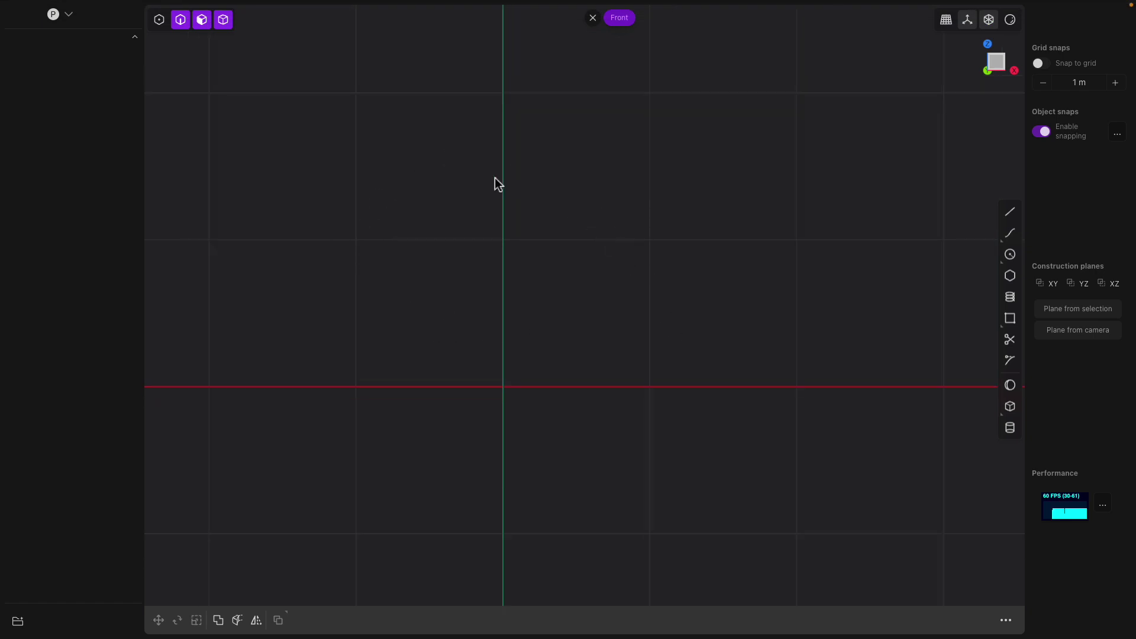
pyautogui.keyDown('shift'); pyautogui.moveTo(464, 252); pyautogui.dragTo(517, 274, button='middle'); pyautogui.keyUp('shift')
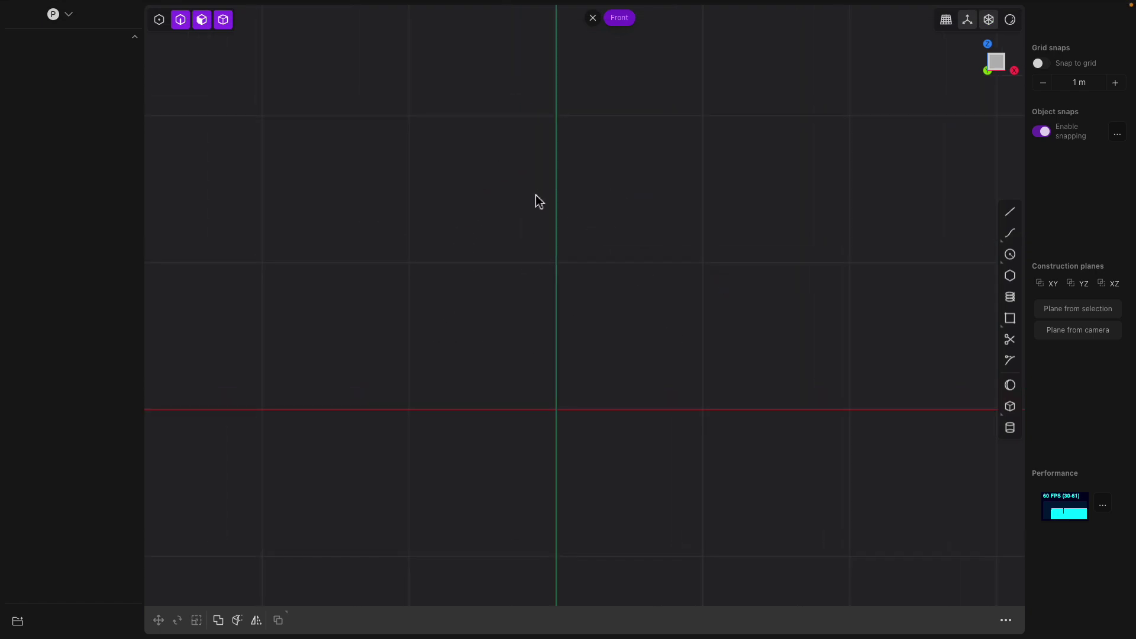
pyautogui.click(1008, 215)
pyautogui.scroll(-1, 446, 215)
pyautogui.keyDown('shift'); pyautogui.moveTo(437, 227); pyautogui.dragTo(421, 257, button='middle'); pyautogui.keyUp('shift')
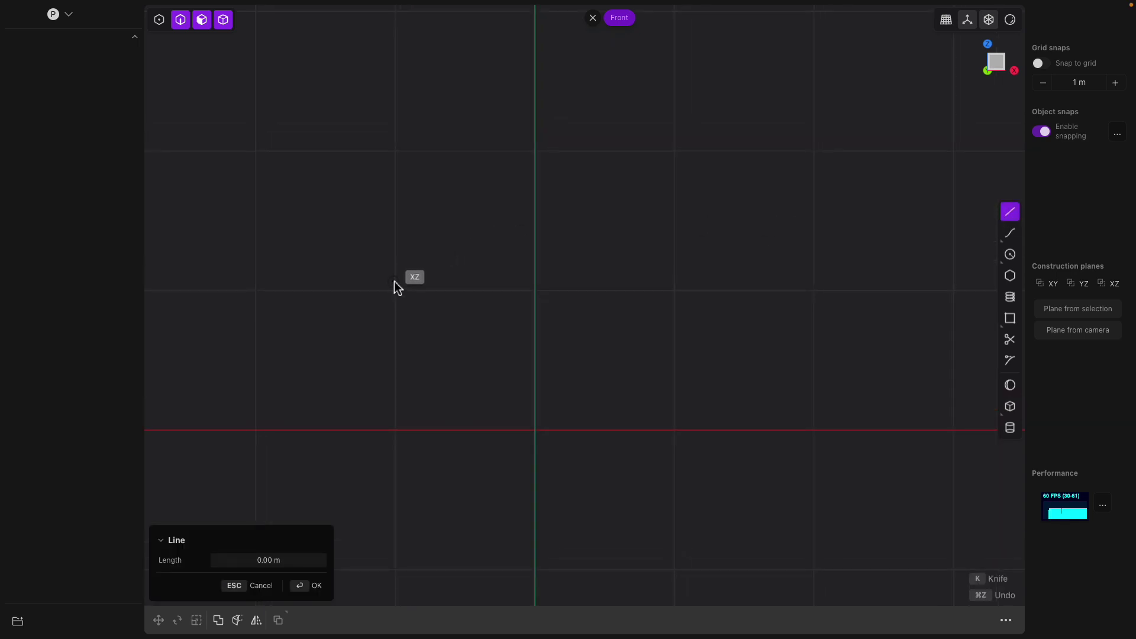
pyautogui.click(373, 327)
pyautogui.click(438, 430)
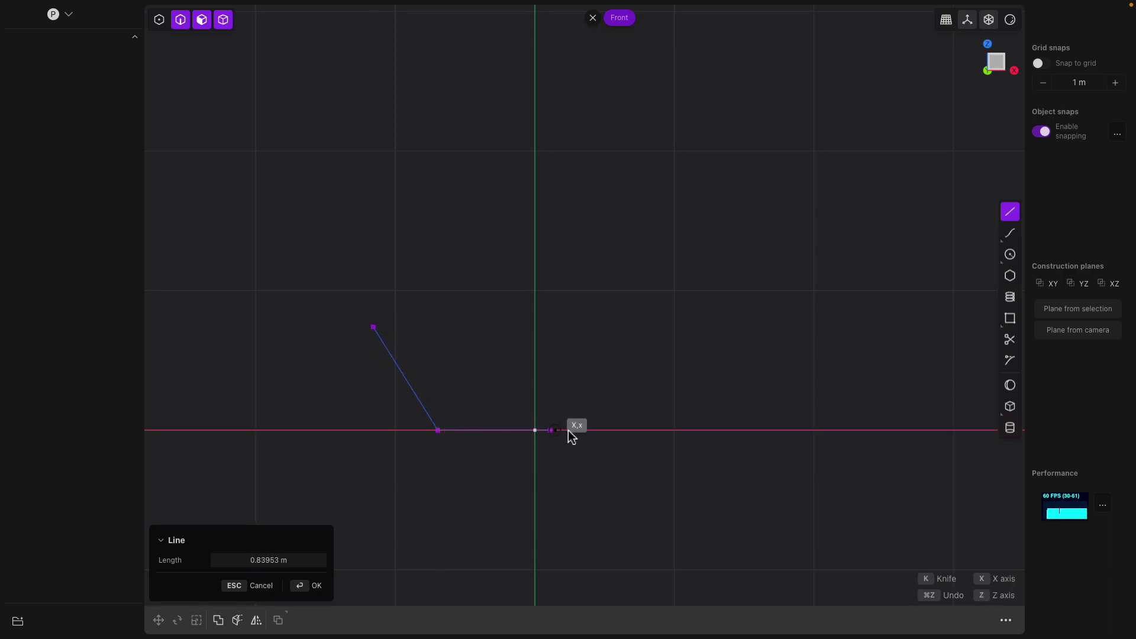
pyautogui.click(608, 430)
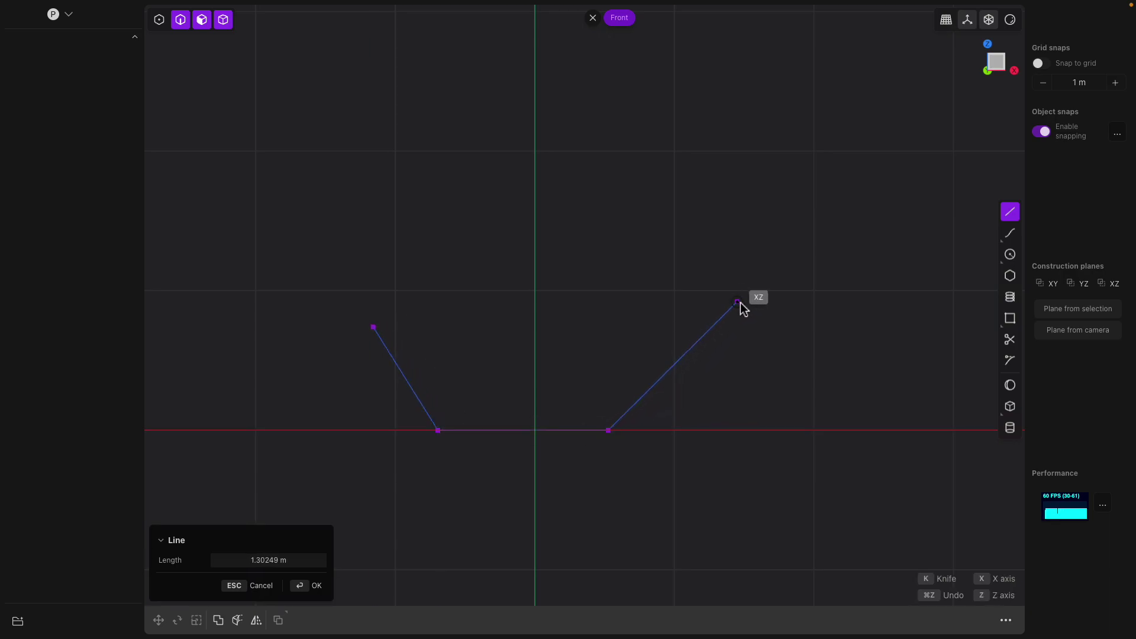
pyautogui.click(620, 181)
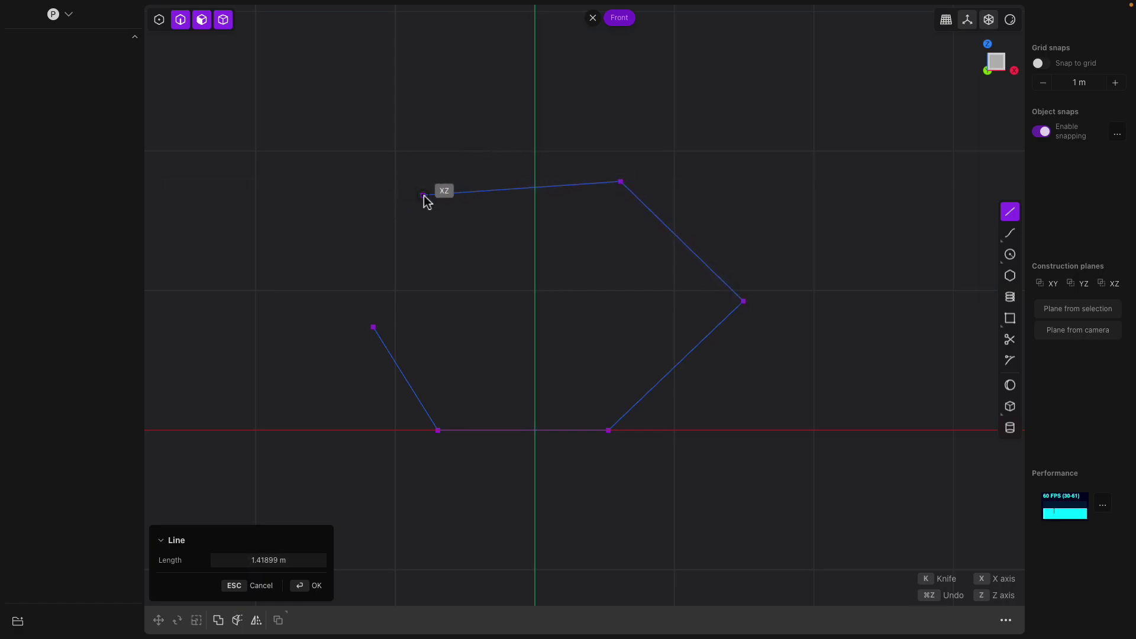
pyautogui.click(429, 204)
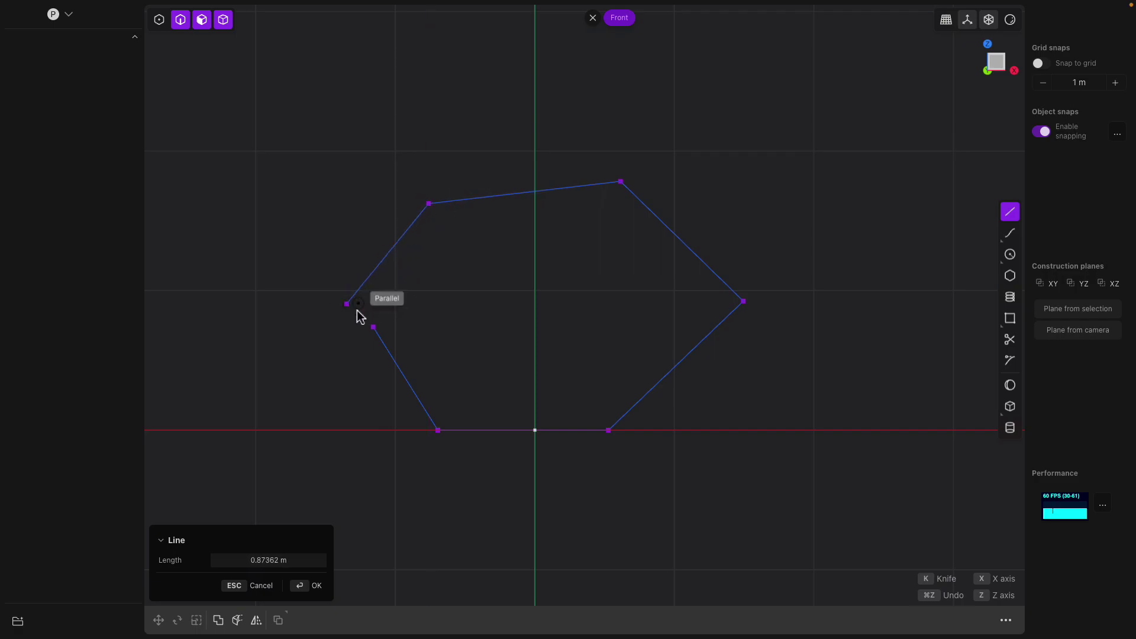
pyautogui.click(374, 327)
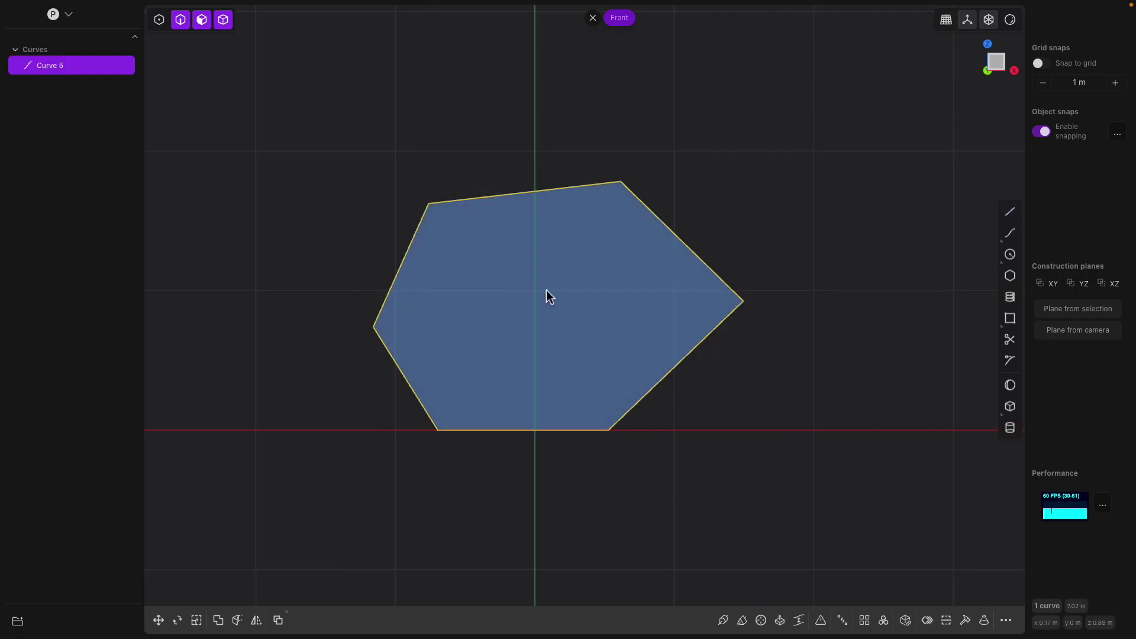
# Step: Save the scene as fishy_submarine in the Plasticity documents folder
pyautogui.moveTo(546, 289); pyautogui.dragTo(600, 304, button='middle')
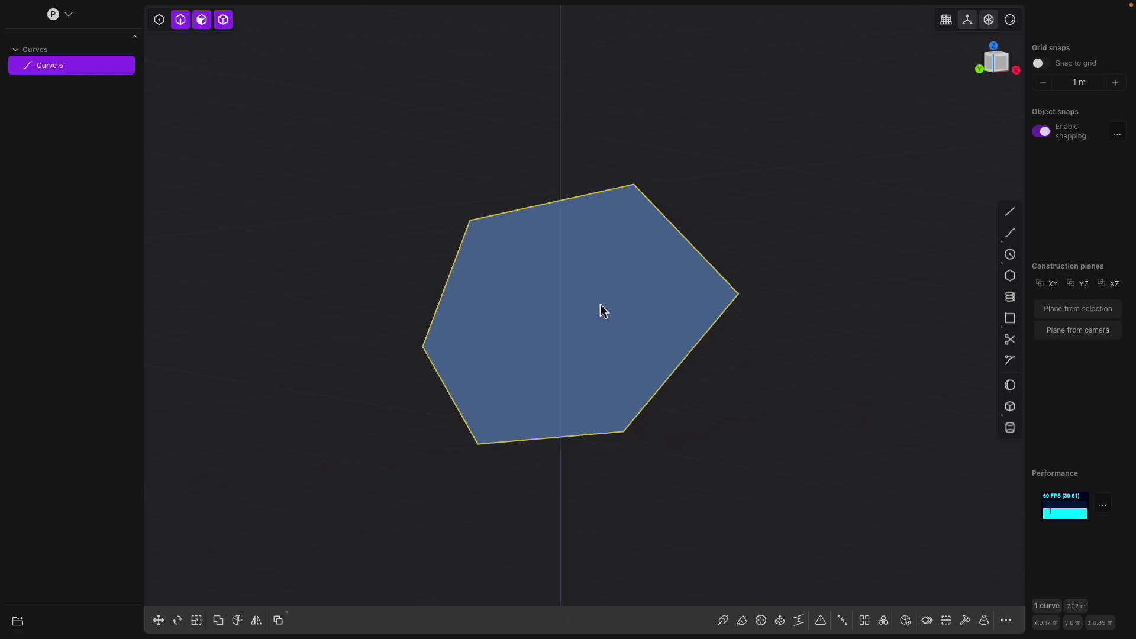
pyautogui.press('super+s')
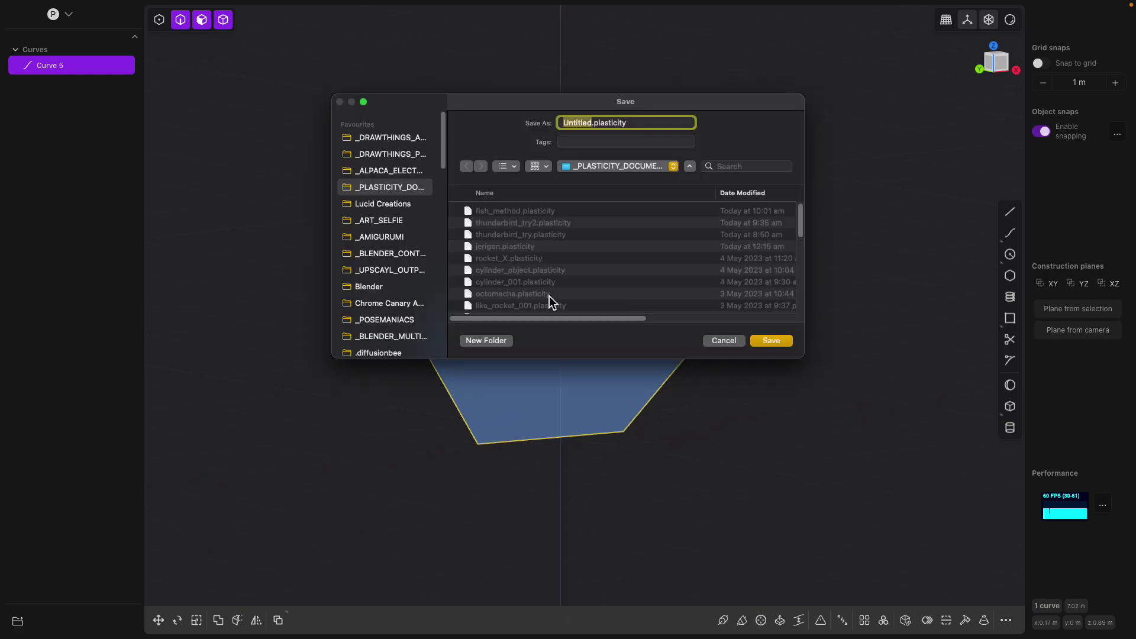
pyautogui.write('fish')
pyautogui.write('y_submarine')
pyautogui.press('Return')
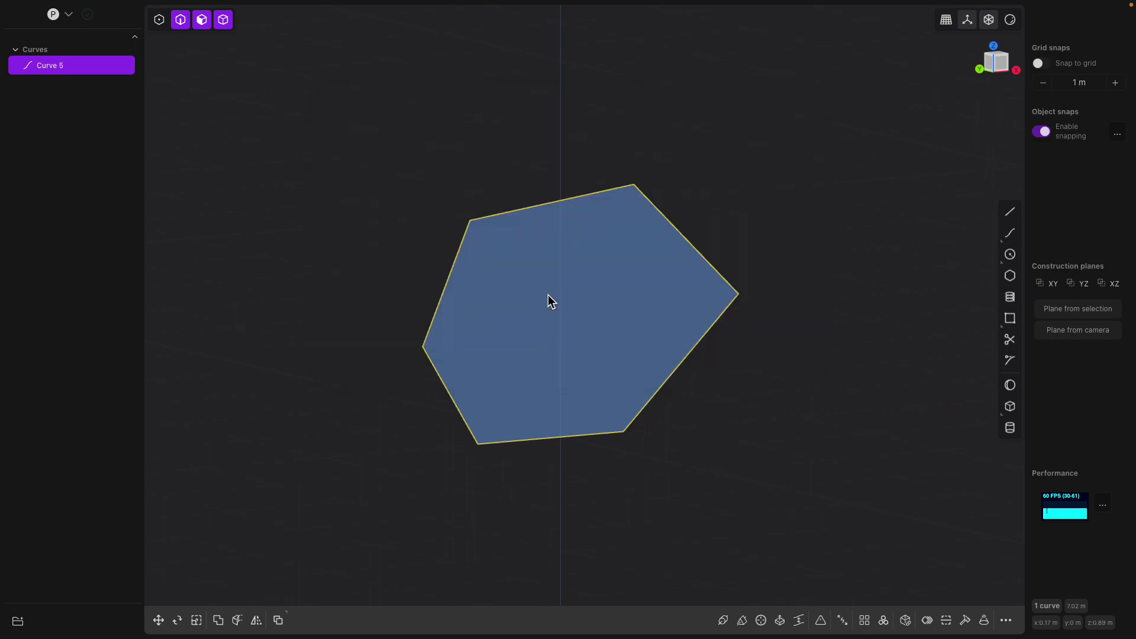
# Step: Extrude the six-sided hull profile symmetrically, about 0.55 m to each side of its plane
pyautogui.moveTo(645, 301)
pyautogui.mouseDown(button='middle')
pyautogui.moveTo(665, 311)
pyautogui.moveTo(637, 308)
pyautogui.mouseUp(button='middle')
pyautogui.moveTo(542, 302); pyautogui.dragTo(598, 340, button='middle')
pyautogui.press('e')
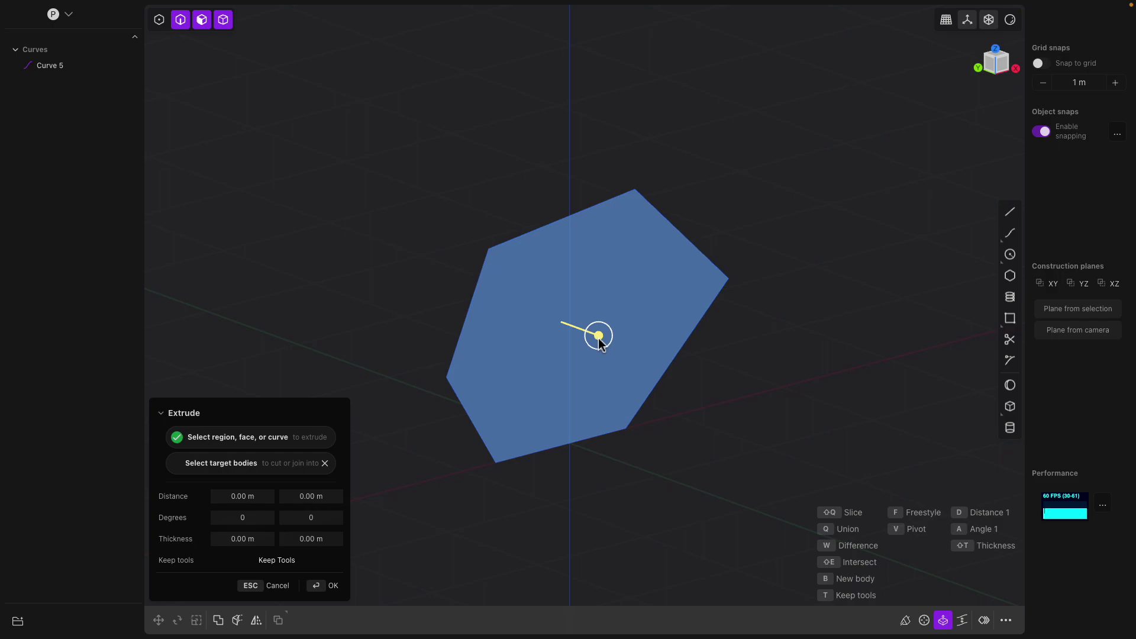
pyautogui.moveTo(497, 251); pyautogui.dragTo(462, 235, button='middle')
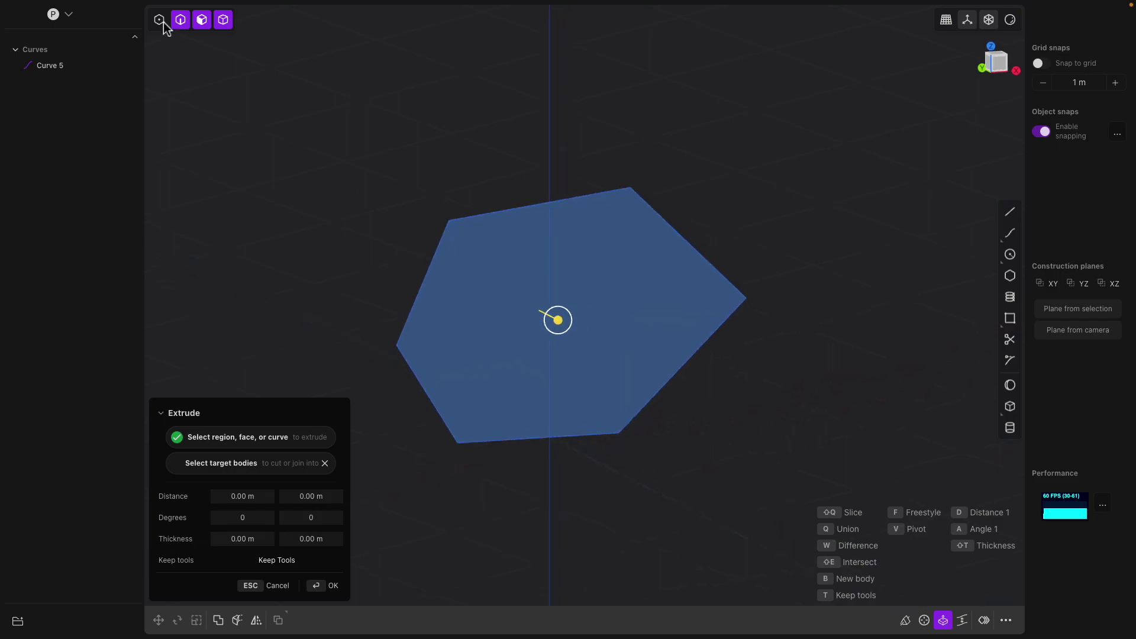
pyautogui.moveTo(556, 261); pyautogui.dragTo(596, 279, button='middle')
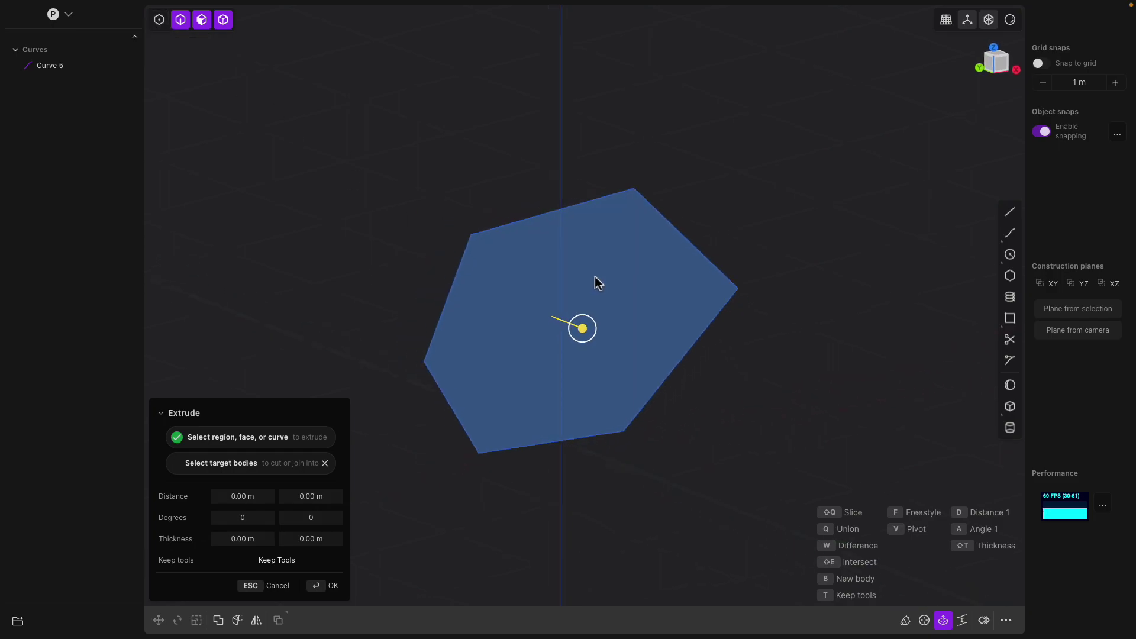
pyautogui.moveTo(610, 331); pyautogui.dragTo(636, 349, button='middle')
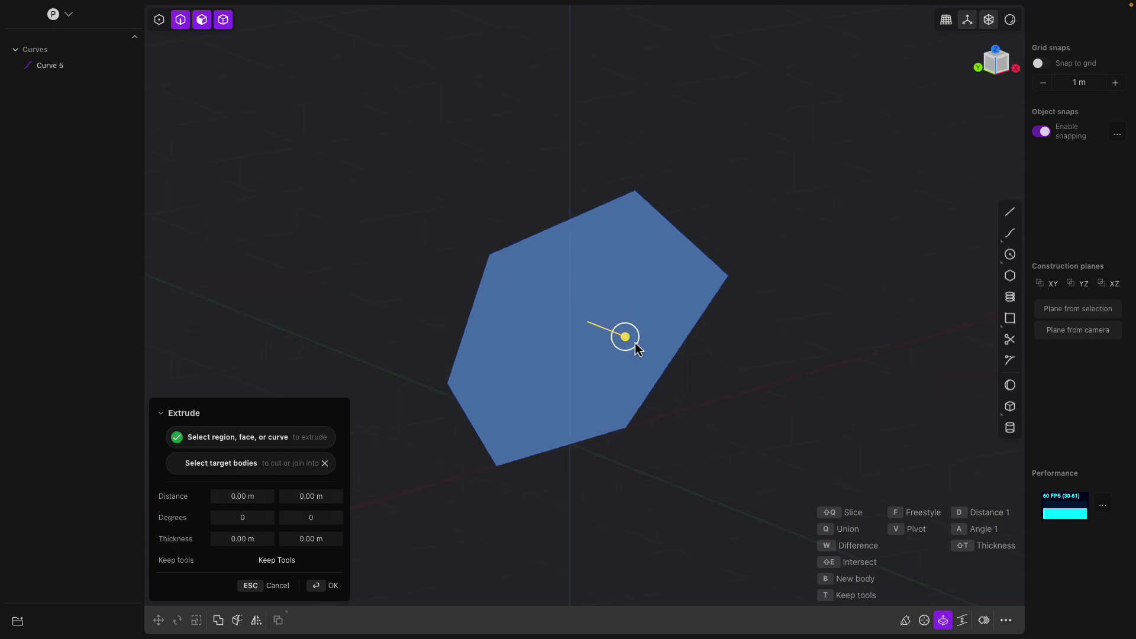
pyautogui.moveTo(626, 338); pyautogui.dragTo(696, 403)
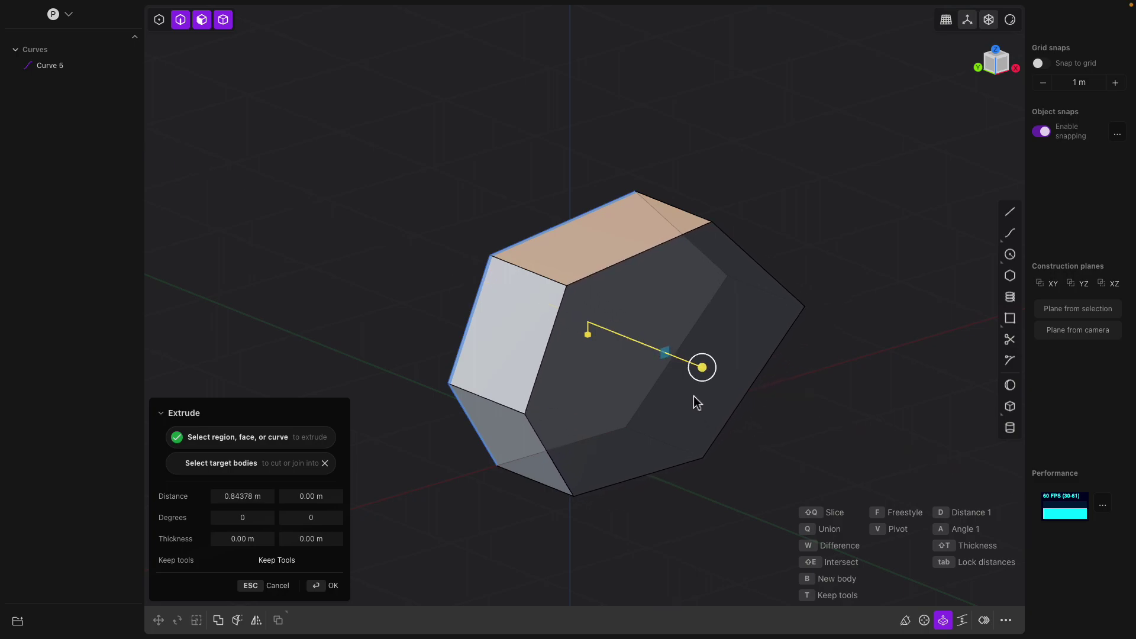
pyautogui.press('Tab')
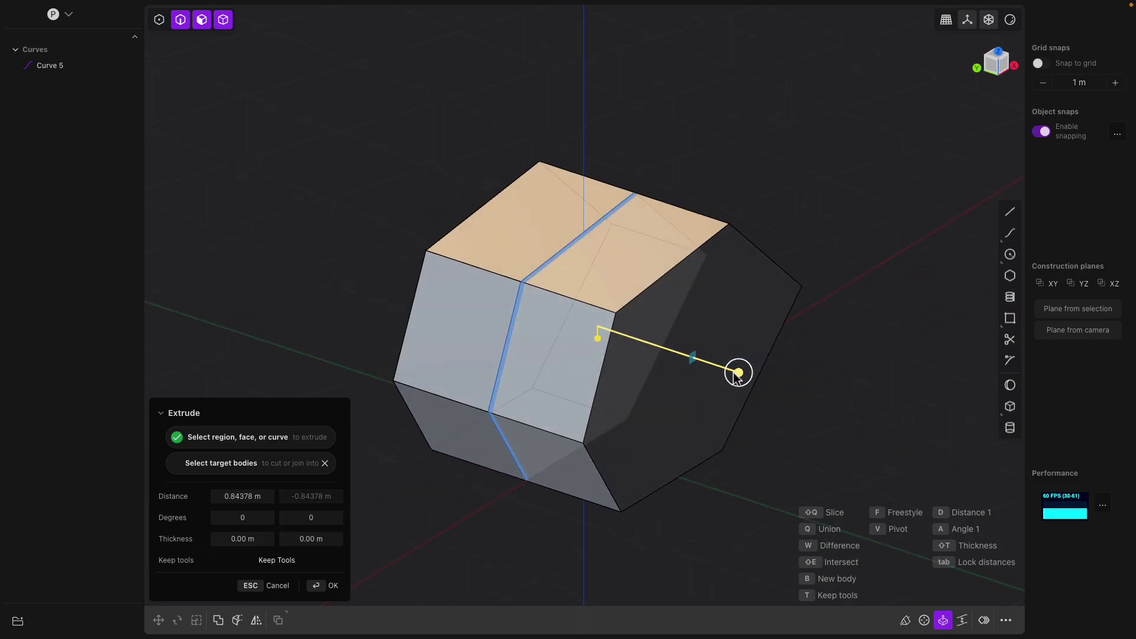
pyautogui.moveTo(739, 373); pyautogui.dragTo(701, 365)
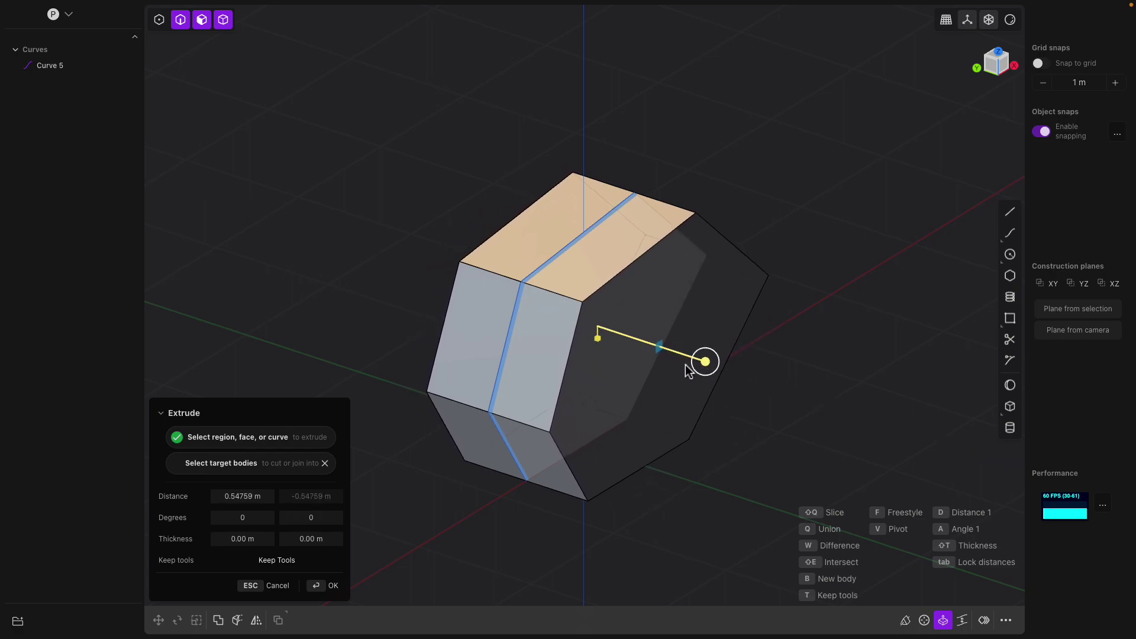
# Step: Taper the near half of the hull extrusion by about 13.85 degrees and accept the solid
pyautogui.moveTo(685, 364); pyautogui.dragTo(613, 340, button='middle')
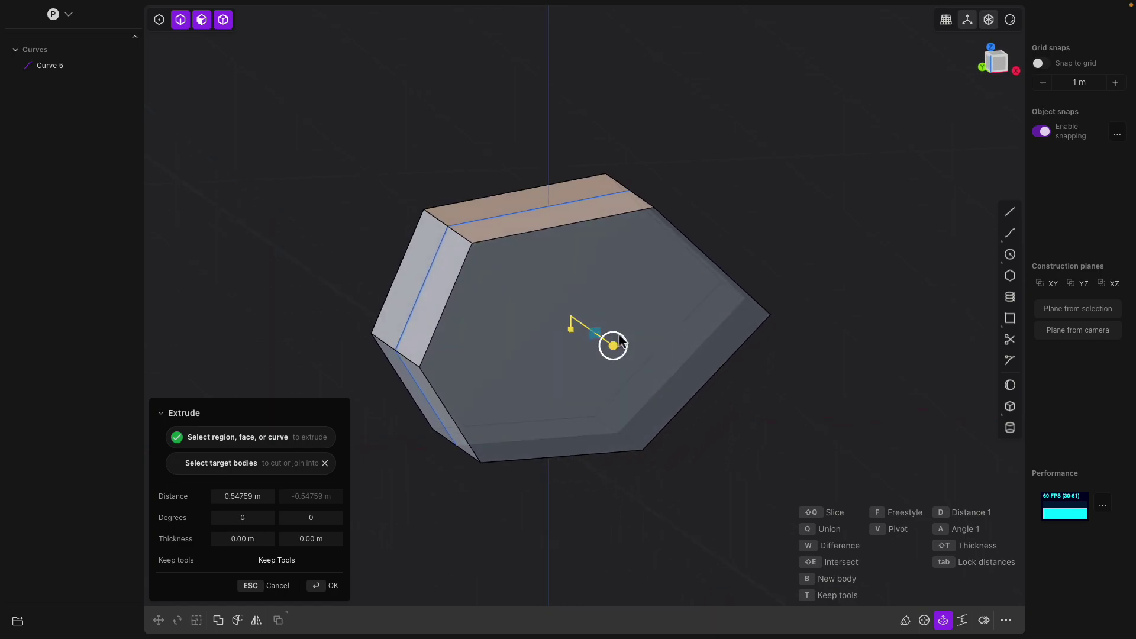
pyautogui.moveTo(623, 342); pyautogui.dragTo(619, 340)
pyautogui.moveTo(583, 333); pyautogui.dragTo(619, 211, button='middle')
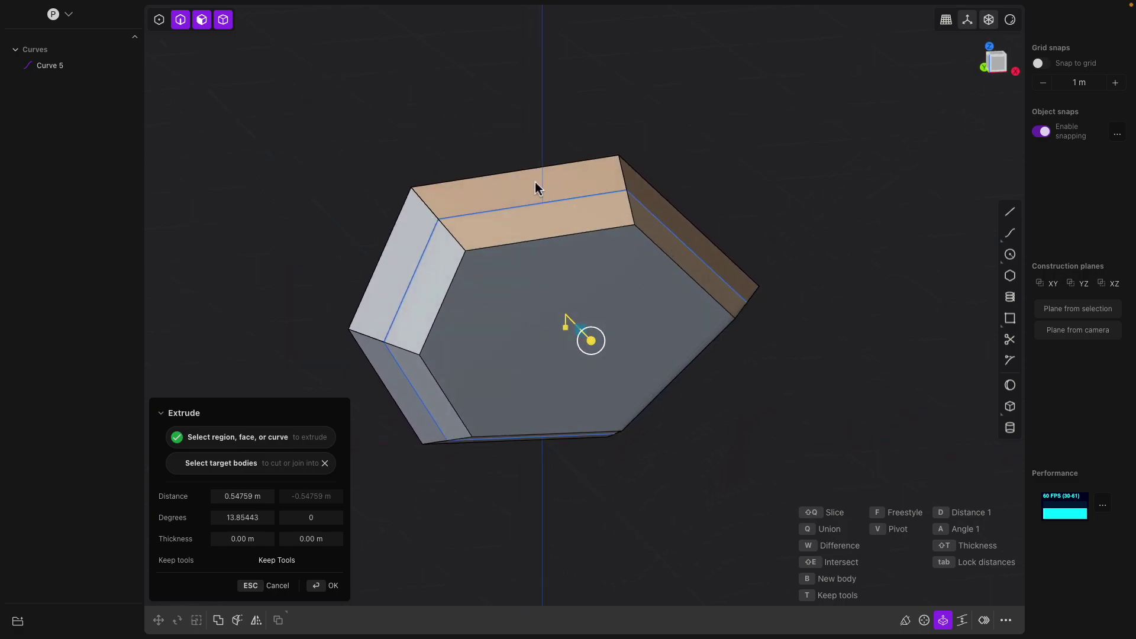
pyautogui.moveTo(536, 188)
pyautogui.mouseDown(button='middle')
pyautogui.moveTo(527, 267)
pyautogui.moveTo(537, 195)
pyautogui.mouseUp(button='middle')
pyautogui.moveTo(581, 293); pyautogui.dragTo(572, 289, button='middle')
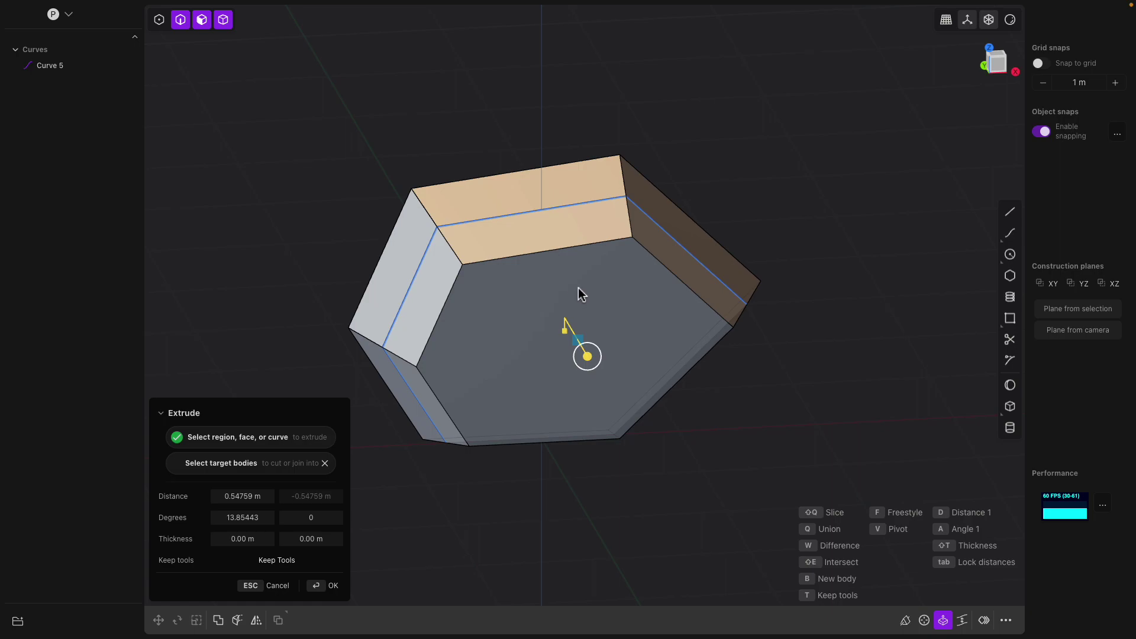
pyautogui.press('Return')
# Step: Inspect the tapered hull's side, top and sloping end faces with Offset Face and hide the profile curve
pyautogui.moveTo(621, 304); pyautogui.dragTo(600, 314, button='middle')
pyautogui.click(633, 283)
pyautogui.press('o')
pyautogui.click(548, 233)
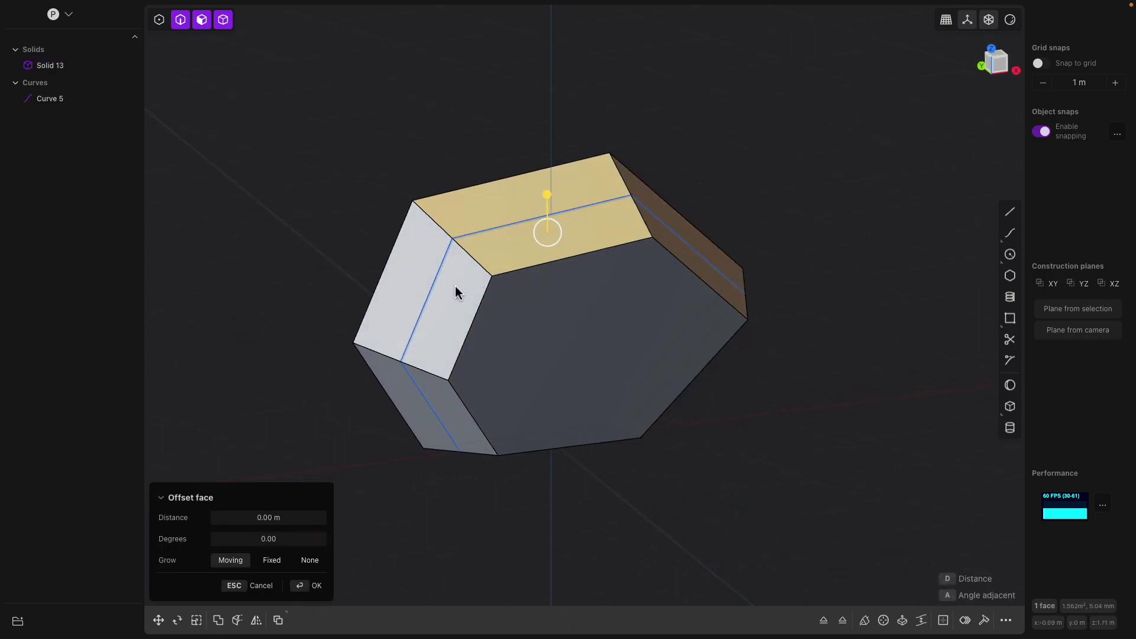
pyautogui.click(456, 291)
pyautogui.click(439, 397)
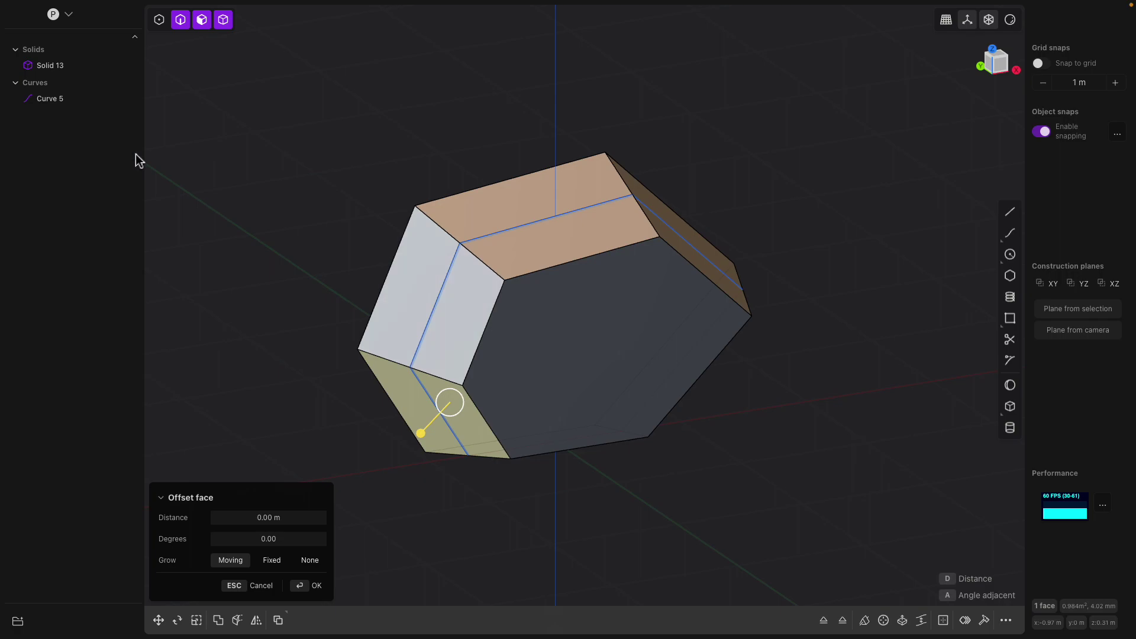
pyautogui.click(97, 99)
pyautogui.moveTo(622, 287); pyautogui.dragTo(586, 297, button='middle')
pyautogui.click(649, 280)
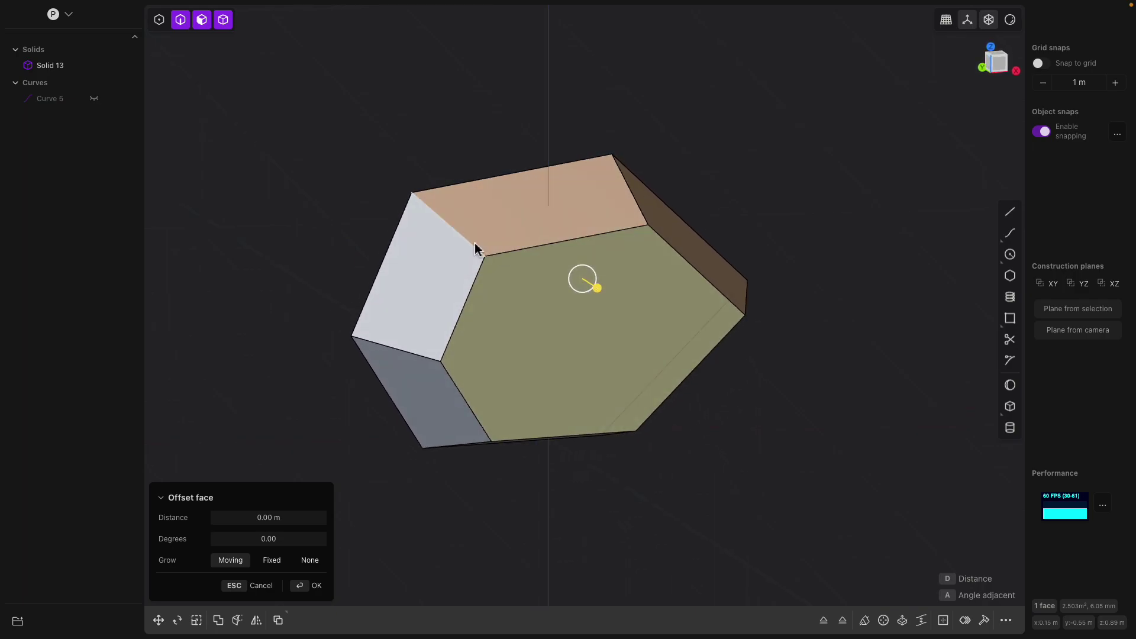
pyautogui.moveTo(572, 260); pyautogui.dragTo(582, 265, button='middle')
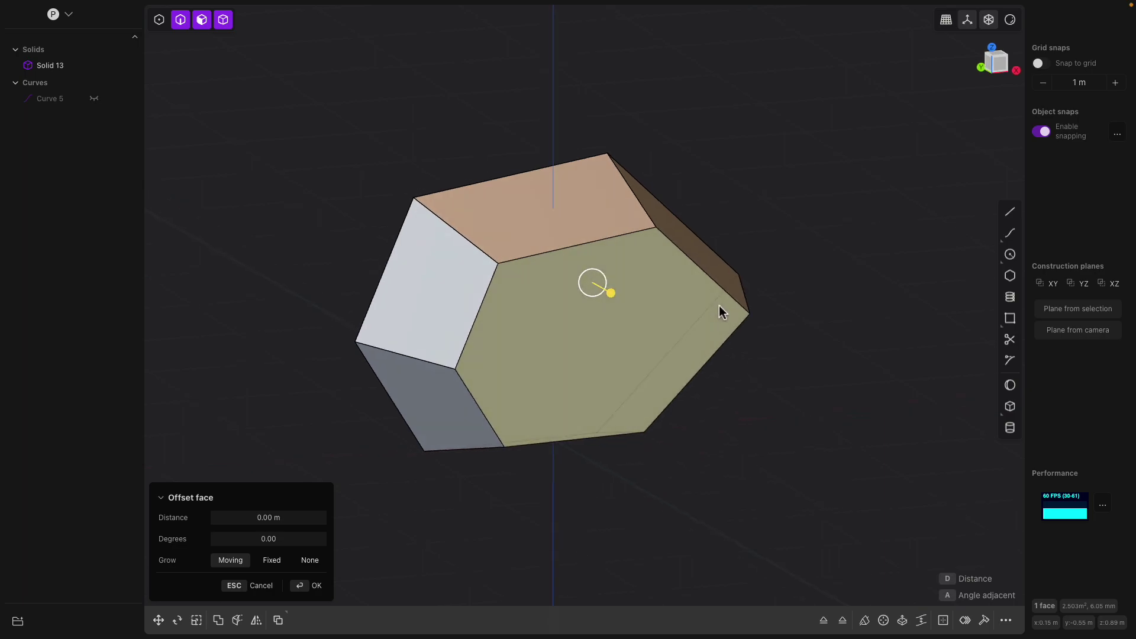
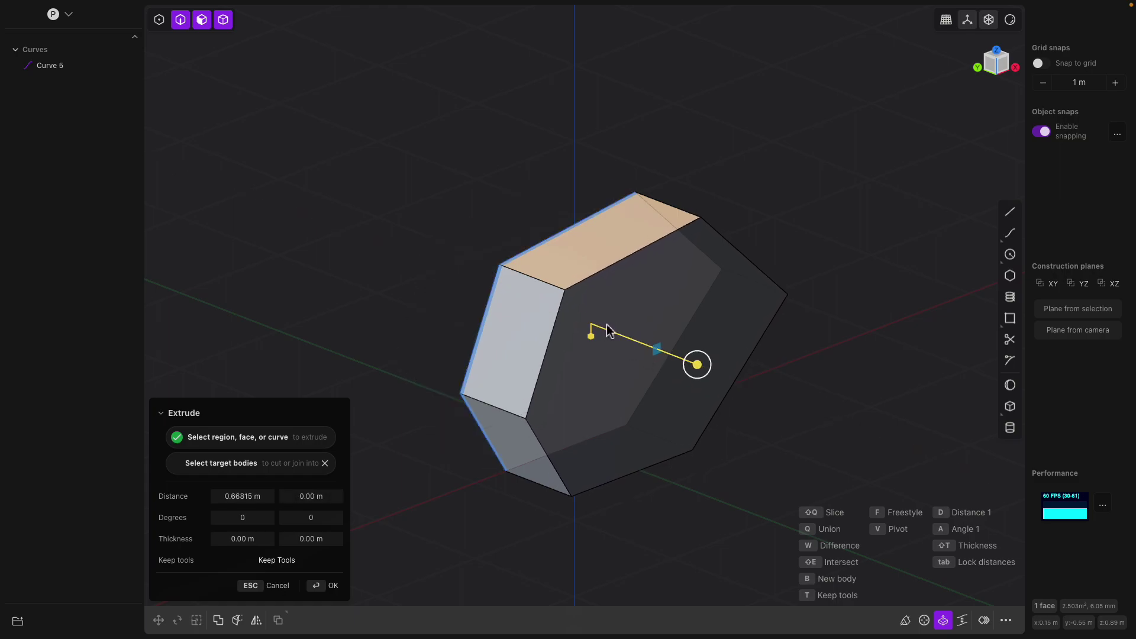
# Step: Extrude the hull profile symmetrically without taper, about 0.61 m to each side of its plane
pyautogui.moveTo(688, 360); pyautogui.dragTo(685, 362)
pyautogui.moveTo(685, 362); pyautogui.dragTo(642, 354, button='middle')
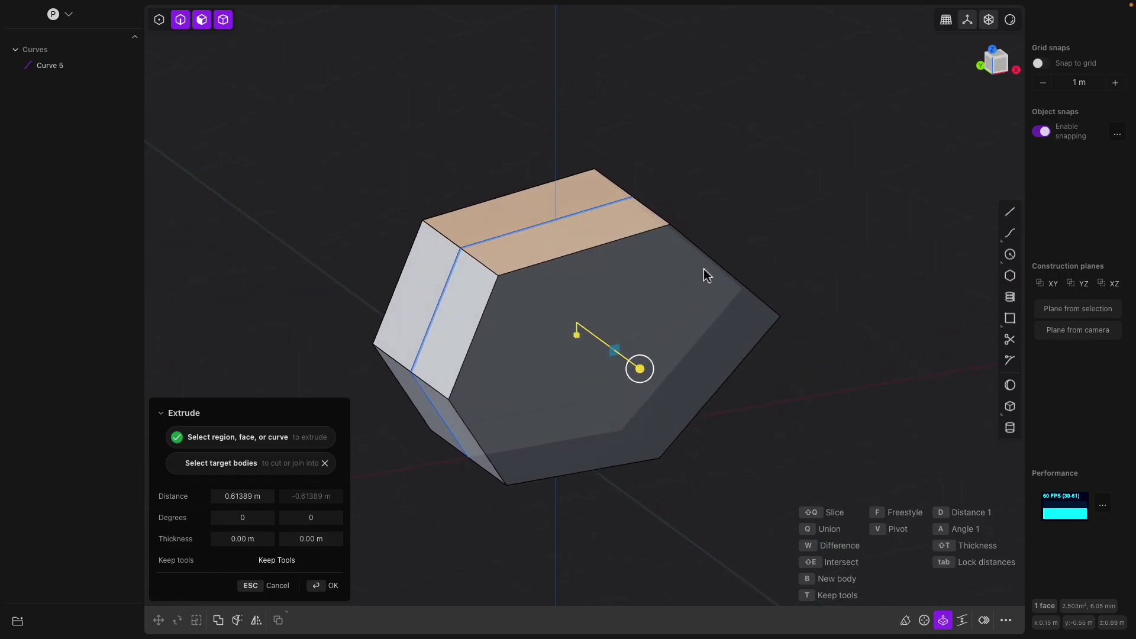
pyautogui.press('Return')
# Step: Offset the outline of the hull's flat side face inward by about 0.41 m to imprint a smaller six-sided face
pyautogui.moveTo(631, 231); pyautogui.dragTo(608, 290, button='middle')
pyautogui.click(608, 290)
pyautogui.press('o')
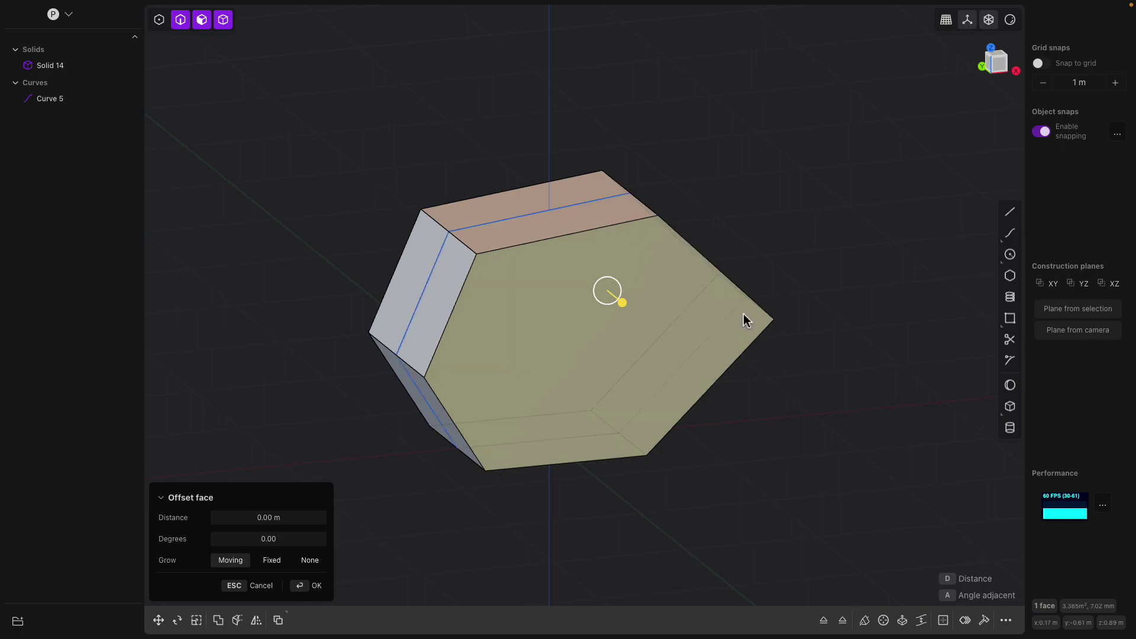
pyautogui.hotkey('shift', 'p')
pyautogui.moveTo(823, 295); pyautogui.dragTo(615, 265, button='middle')
pyautogui.press('Escape')
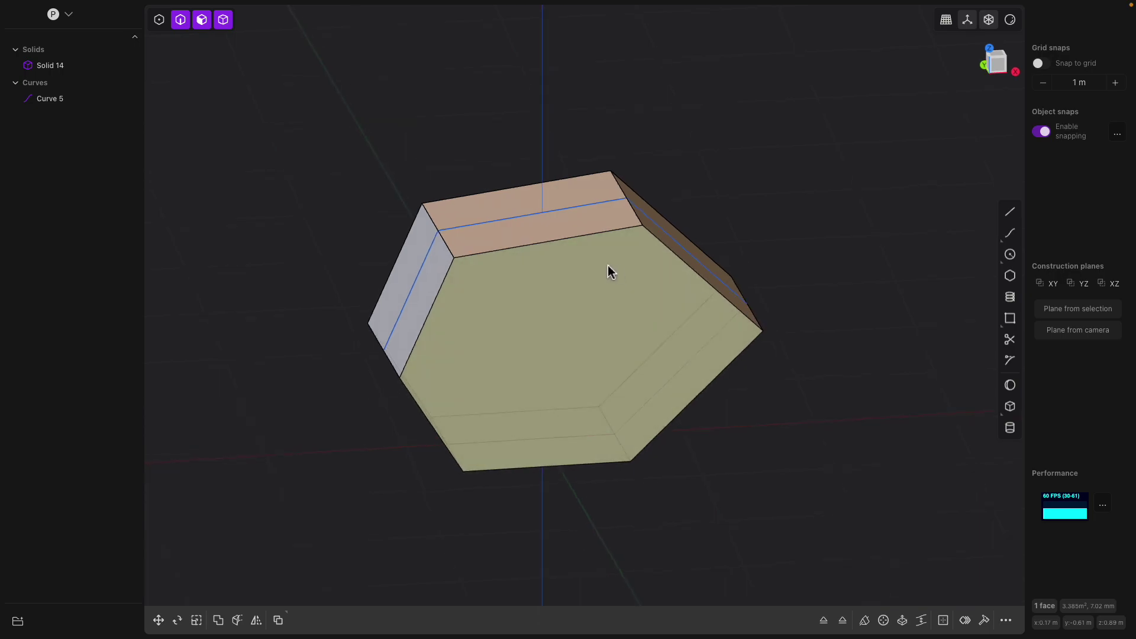
pyautogui.press('o')
pyautogui.press('o')
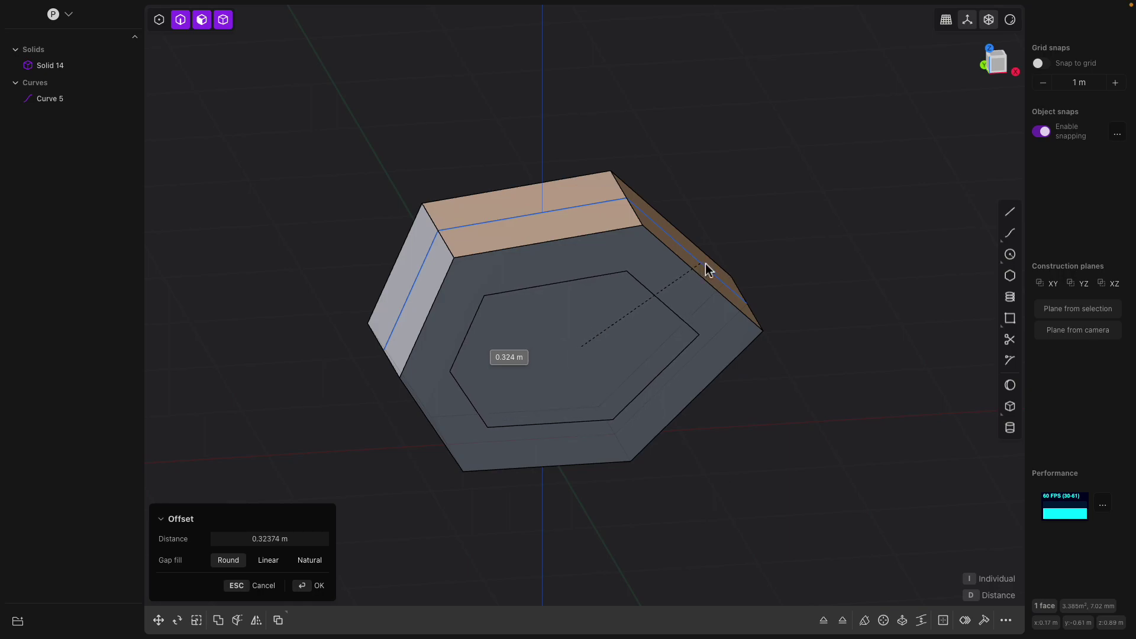
pyautogui.moveTo(722, 271); pyautogui.dragTo(703, 254, button='middle')
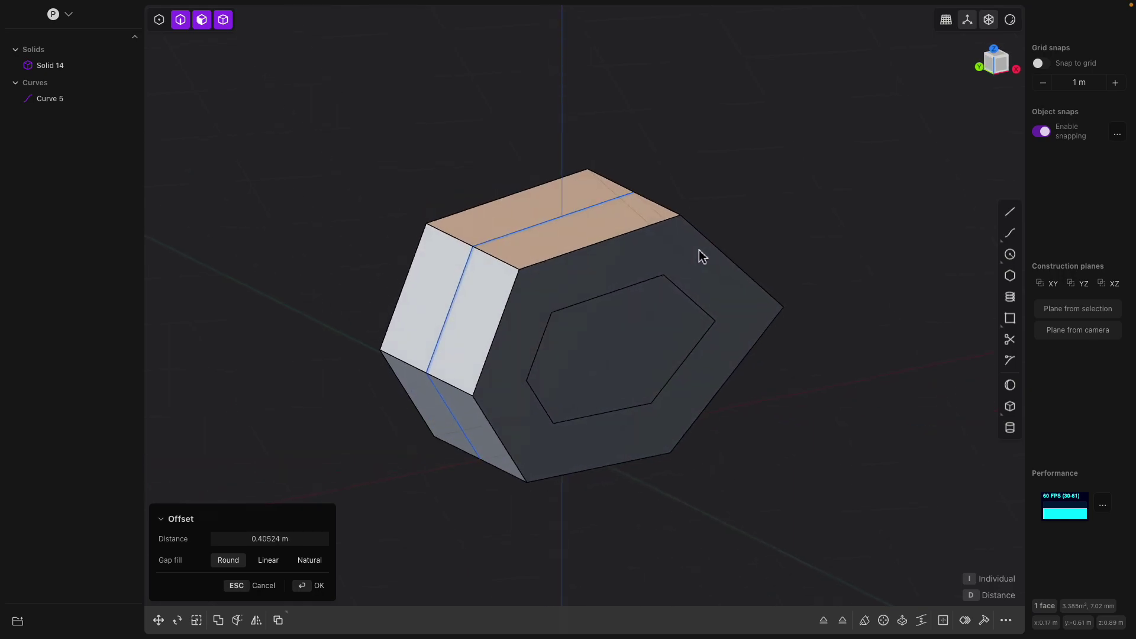
pyautogui.press('Return')
# Step: Try pulling the imprinted inner face outward, and undo both that pull and the inset outline
pyautogui.click(631, 328)
pyautogui.moveTo(650, 340); pyautogui.dragTo(683, 355)
pyautogui.press('Return')
pyautogui.hotkey('ctrl', 'z')
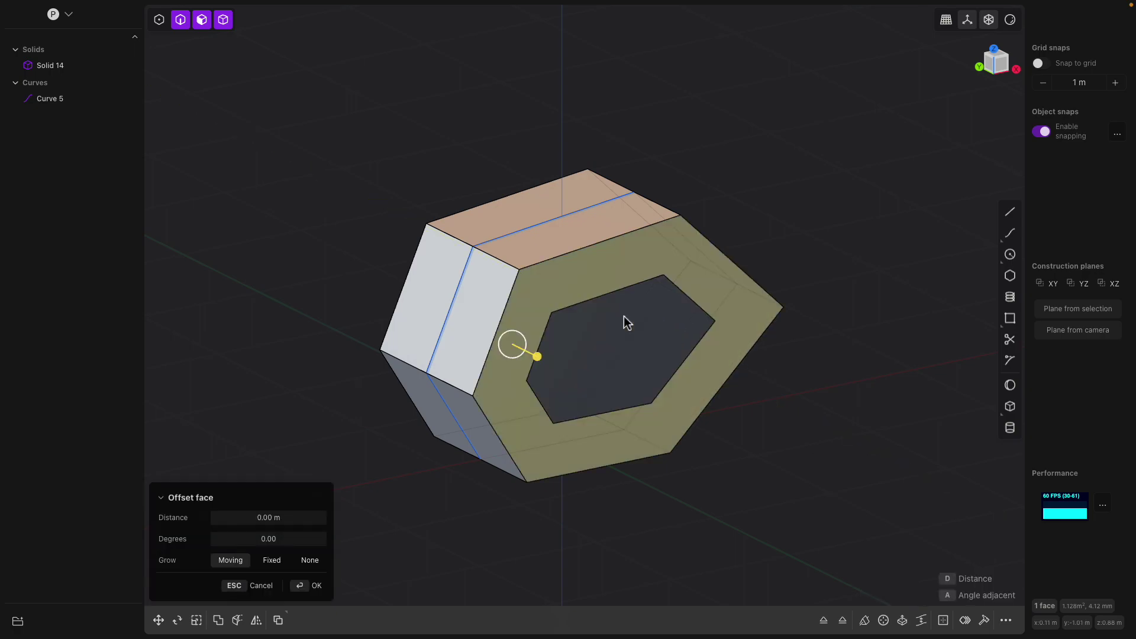
pyautogui.hotkey('ctrl', 'z')
# Step: Extrude the hull's whole flat side face outward about 0.54 m with an inward taper of about 31.8 degrees
pyautogui.moveTo(609, 381)
pyautogui.mouseDown()
pyautogui.moveTo(623, 390)
pyautogui.moveTo(601, 373)
pyautogui.mouseUp()
pyautogui.press('x')
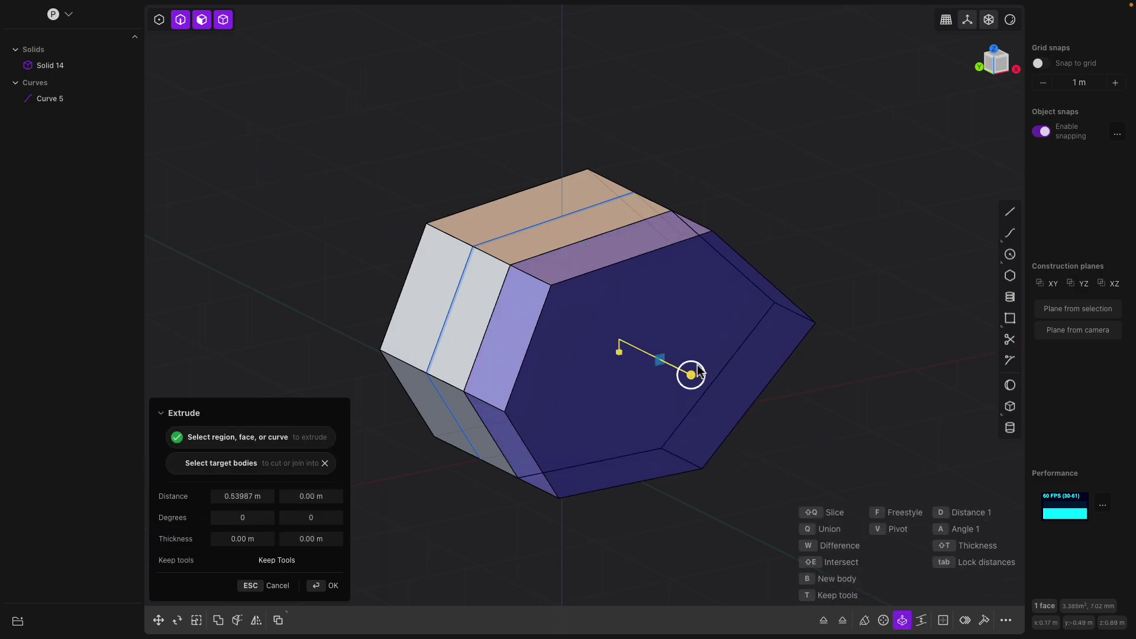
pyautogui.press('a')
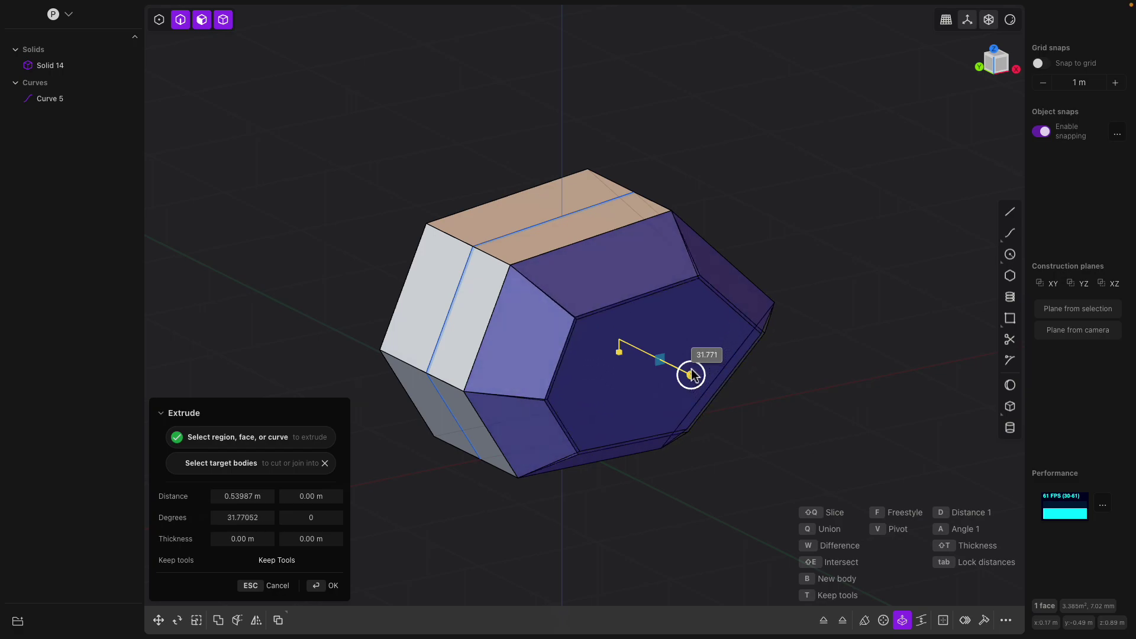
pyautogui.moveTo(691, 368); pyautogui.dragTo(544, 308, button='middle')
pyautogui.press('Return')
# Step: Hide the original hull profile curve so only the solid is displayed
pyautogui.click(515, 294)
pyautogui.press('o')
pyautogui.click(460, 314)
pyautogui.press('Escape')
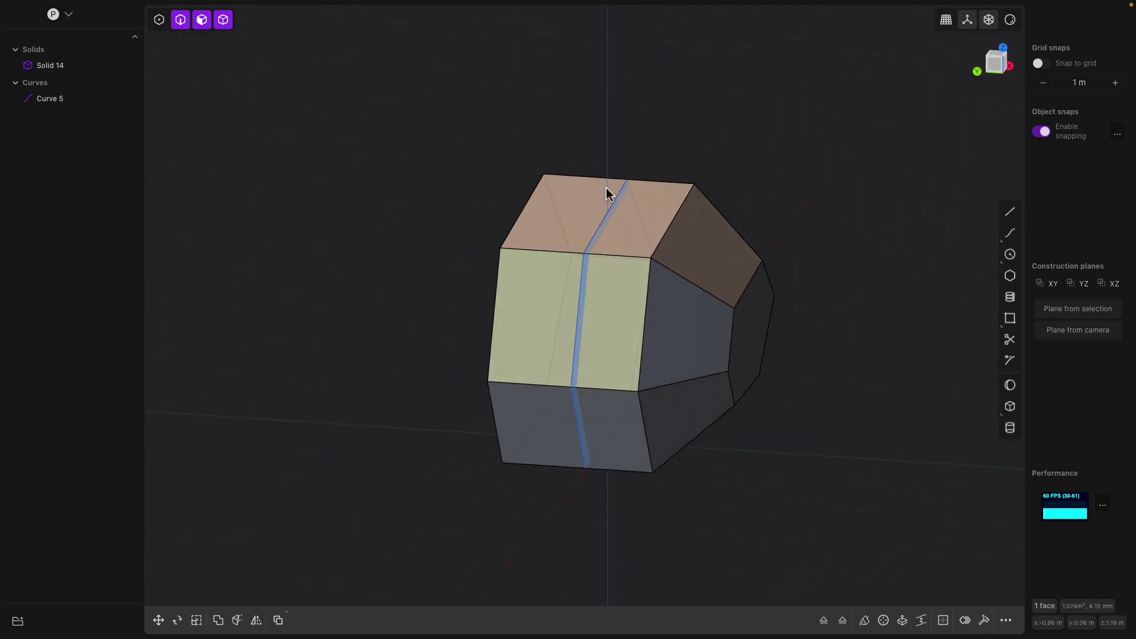
pyautogui.click(95, 98)
pyautogui.moveTo(686, 340); pyautogui.dragTo(581, 279, button='middle')
pyautogui.click(580, 278)
pyautogui.moveTo(583, 269); pyautogui.dragTo(646, 225)
pyautogui.press('Escape')
pyautogui.moveTo(618, 271); pyautogui.dragTo(621, 273, button='middle')
pyautogui.click(621, 272)
pyautogui.moveTo(635, 256)
pyautogui.mouseDown()
pyautogui.moveTo(638, 243)
pyautogui.moveTo(635, 265)
pyautogui.mouseUp()
pyautogui.press('Escape')
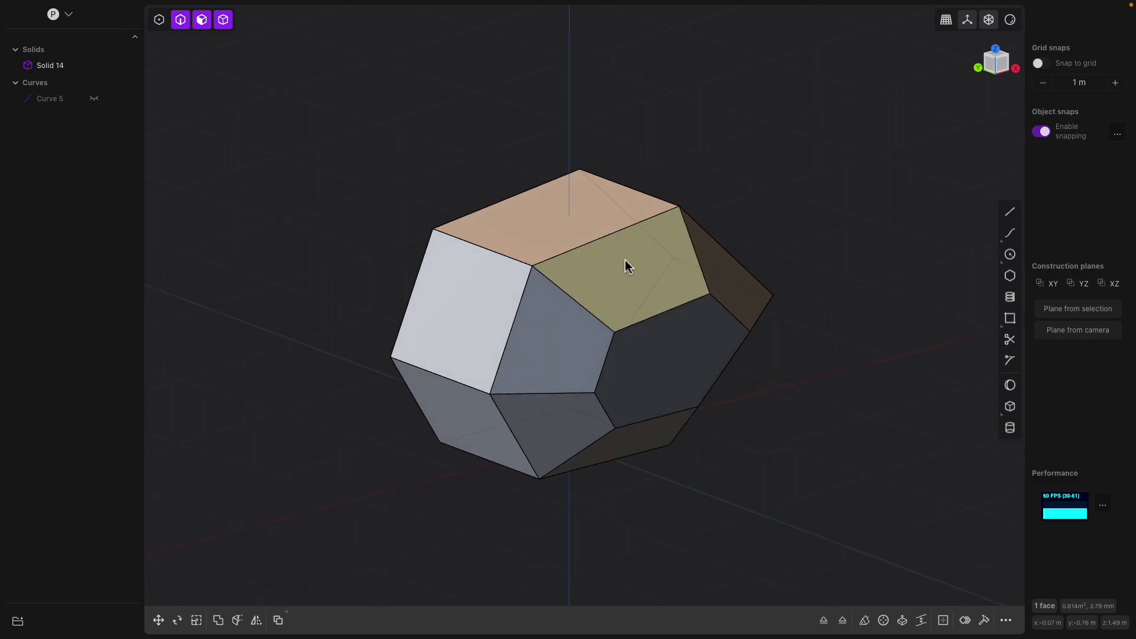
# Step: Mirror the hull solid across the XZ plane, slicing down the mirror plane and merging the halves so both sides taper
pyautogui.hotkey('ctrl', '4')
pyautogui.moveTo(702, 195); pyautogui.dragTo(576, 569, button='middle')
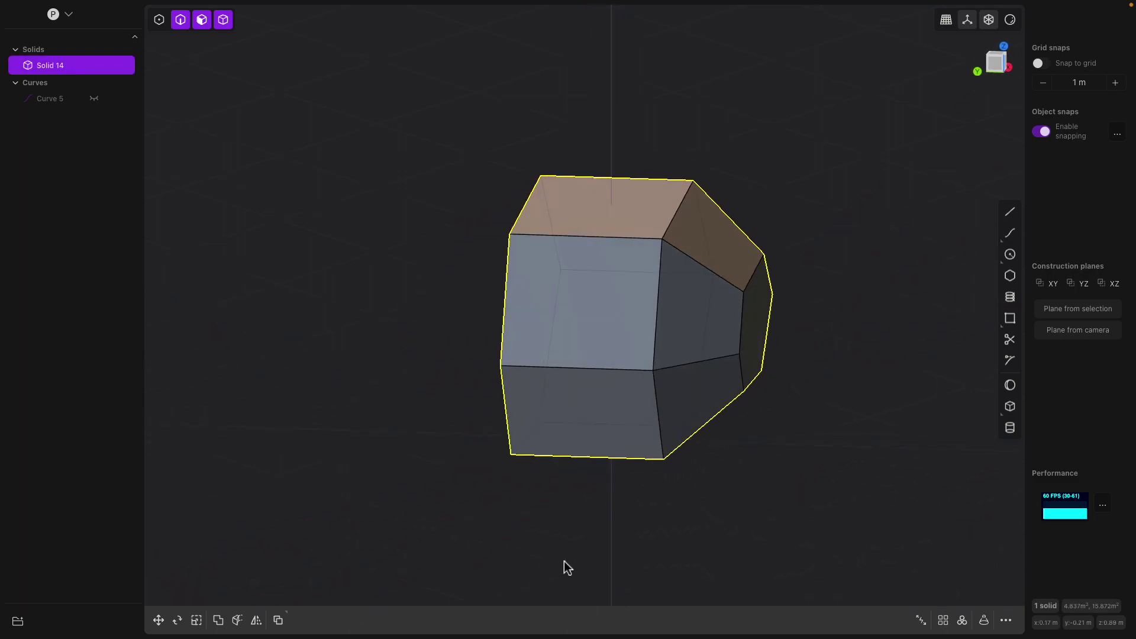
pyautogui.click(256, 621)
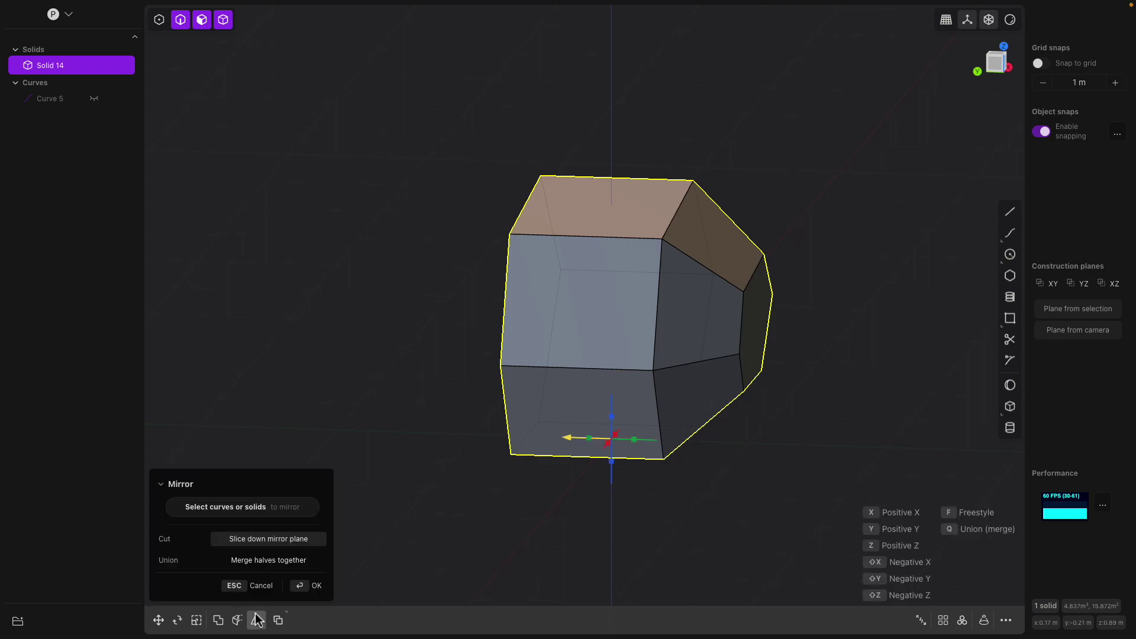
pyautogui.click(634, 440)
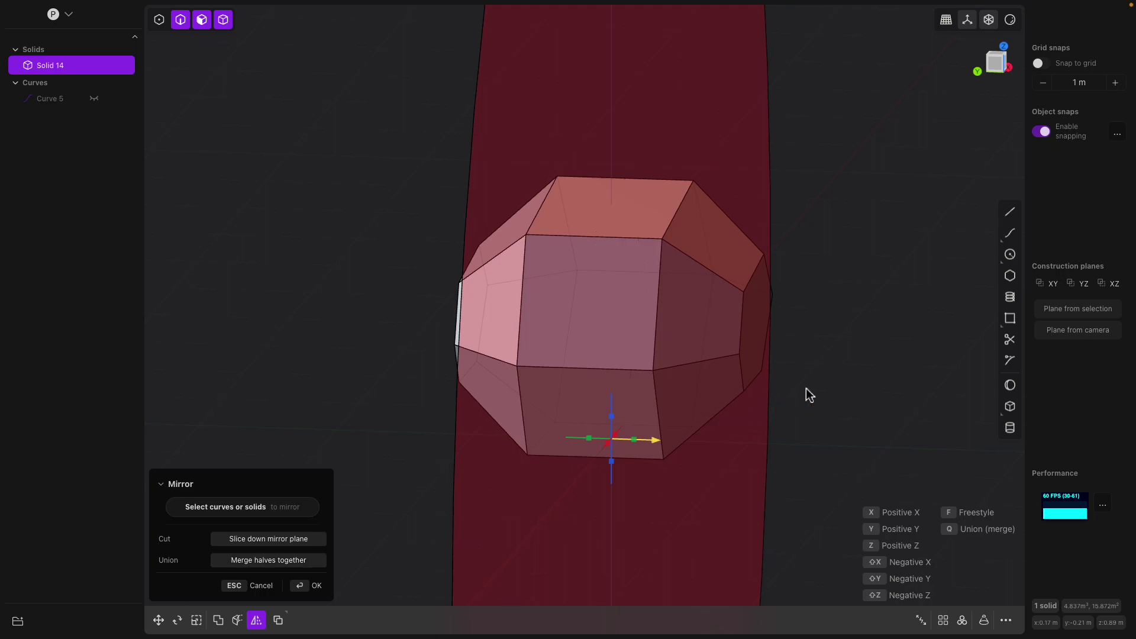
pyautogui.press('Return')
pyautogui.moveTo(807, 392); pyautogui.dragTo(604, 304, button='middle')
pyautogui.click(524, 284)
pyautogui.press('o')
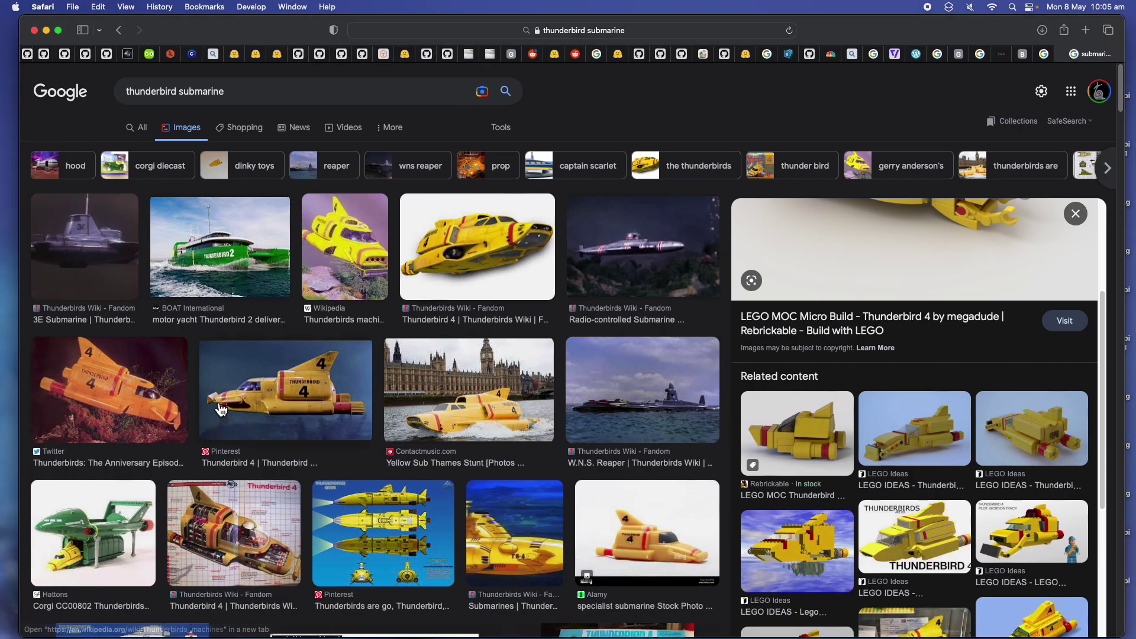
# Step: Browse the "thunderbird submarine" image results for views of Thunderbird 4's hull, windows and tail
pyautogui.scroll(-10, 790, 473)
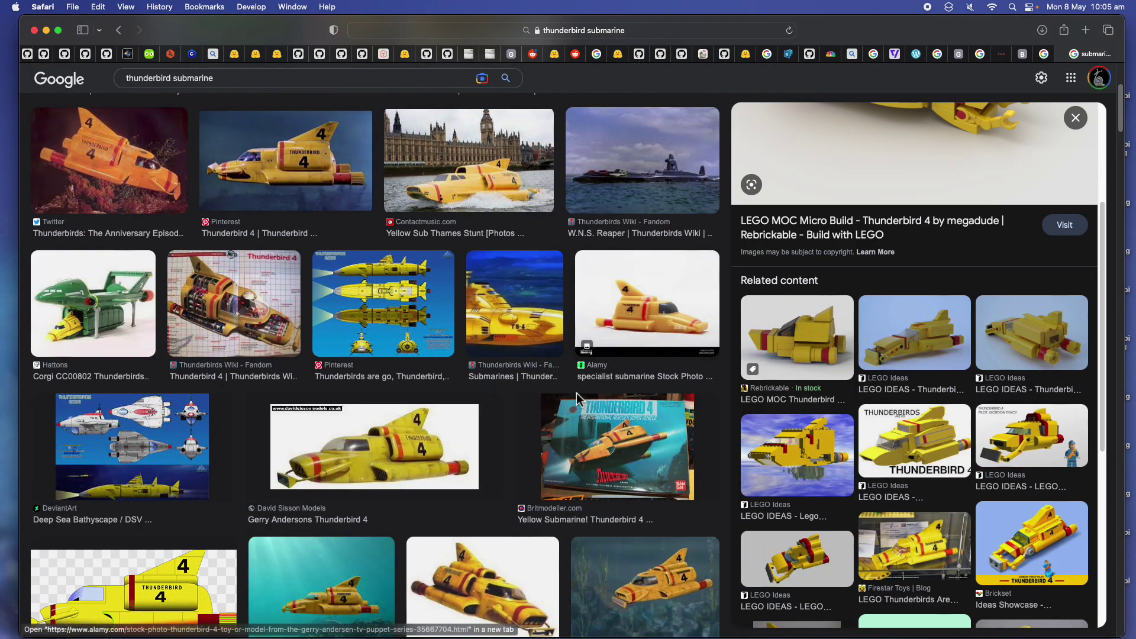
pyautogui.scroll(10, 467, 453)
pyautogui.scroll(-7, 468, 453)
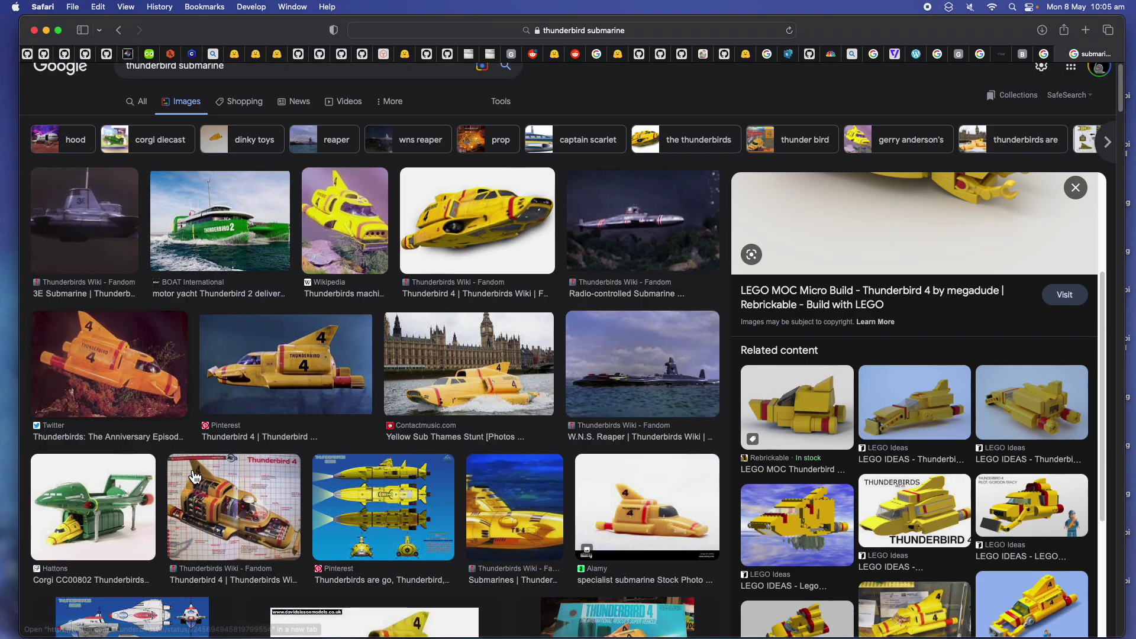
pyautogui.scroll(-5, 359, 480)
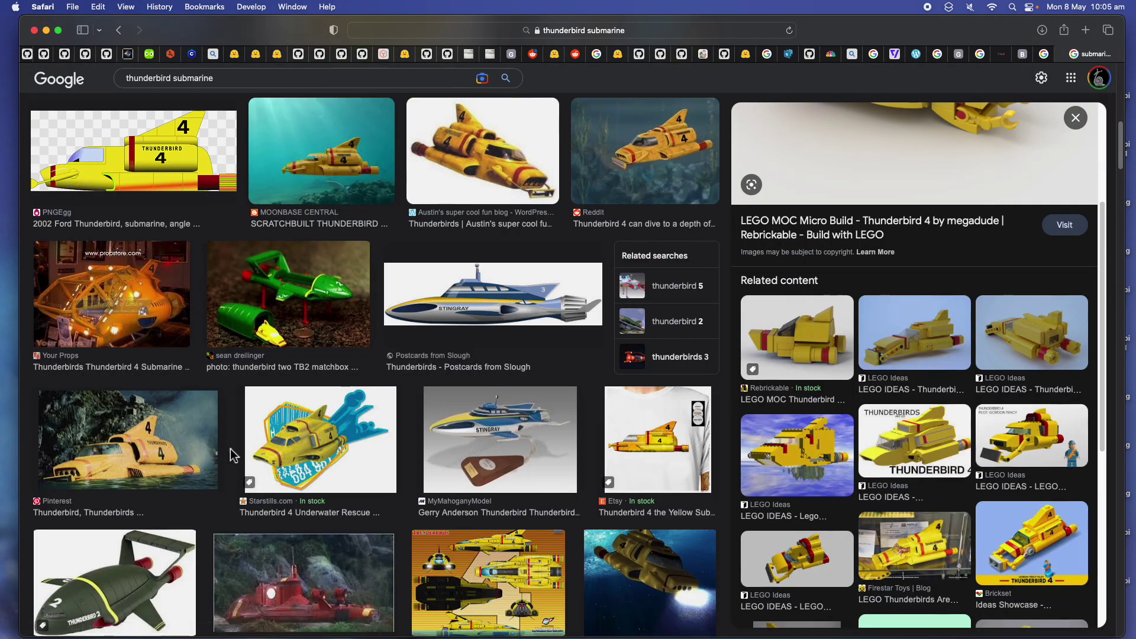
pyautogui.scroll(-2, 836, 394)
pyautogui.scroll(-2, 836, 394)
pyautogui.scroll(-5, 496, 454)
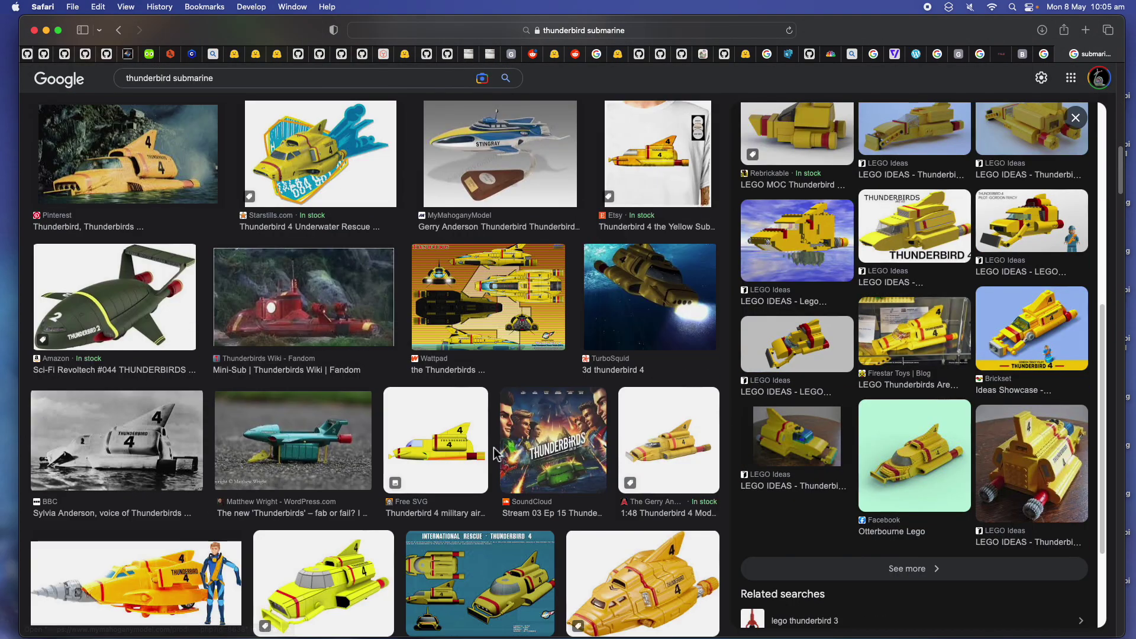
pyautogui.scroll(-8, 589, 514)
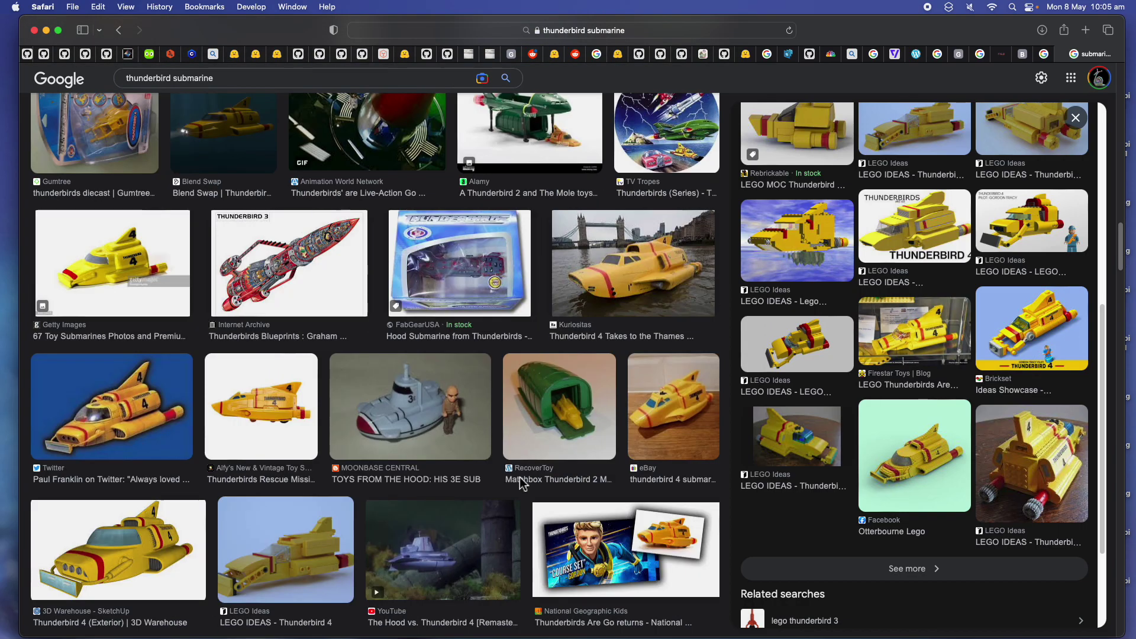
pyautogui.scroll(5, 520, 484)
# Step: Search images for "thunderbirds 4" and open the Thunderbirds Wiki picture of the yellow submarine
pyautogui.click(171, 78)
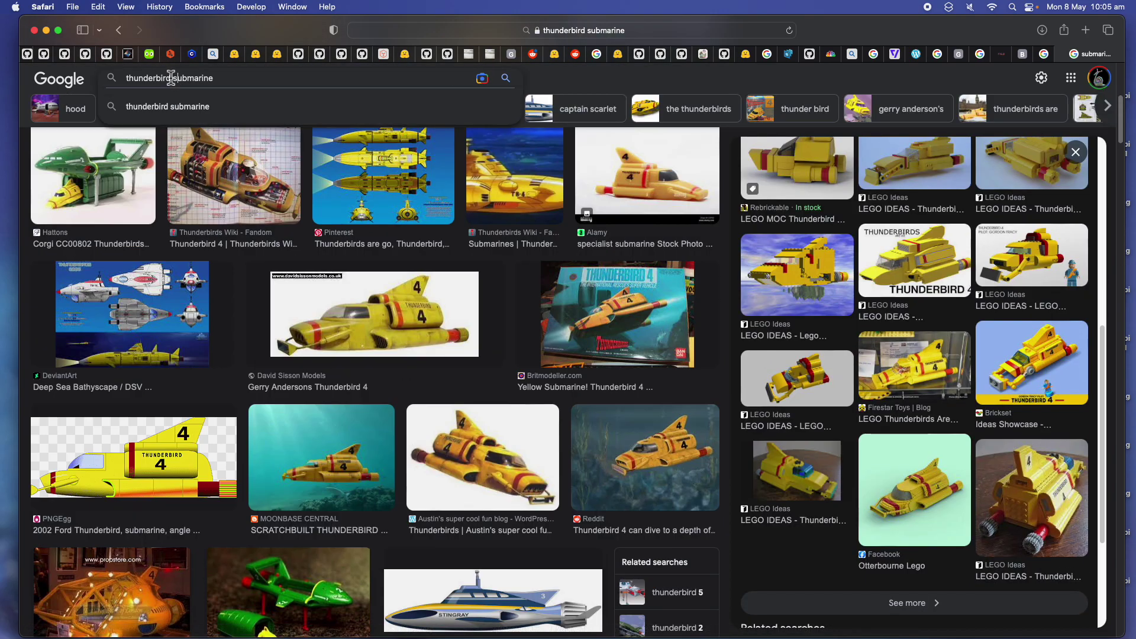
pyautogui.write('s 4')
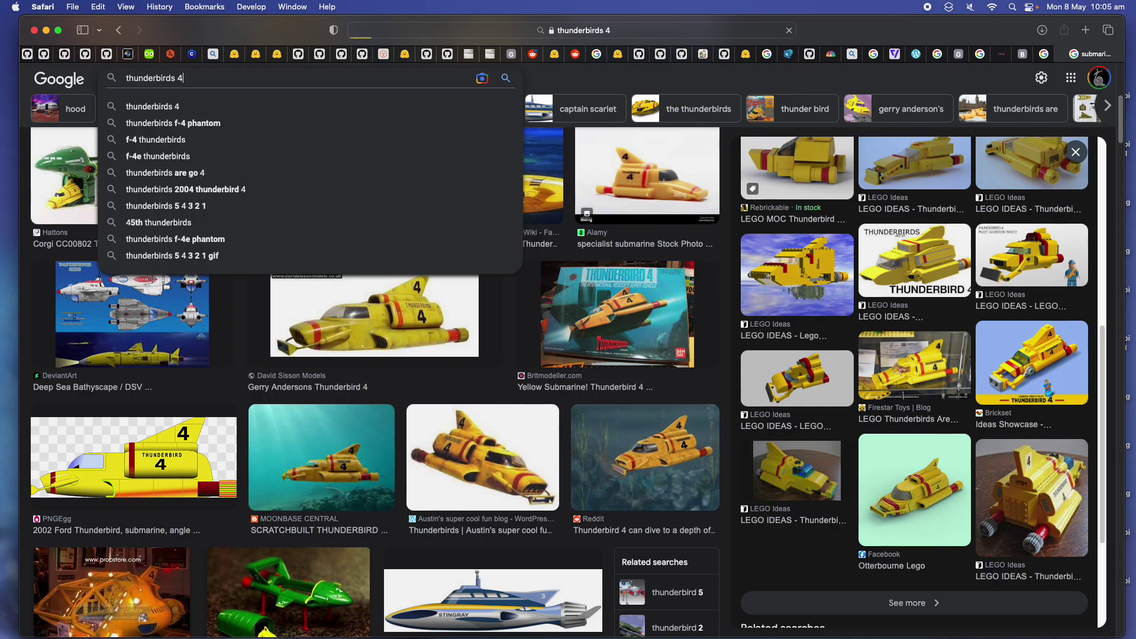
pyautogui.press('Return')
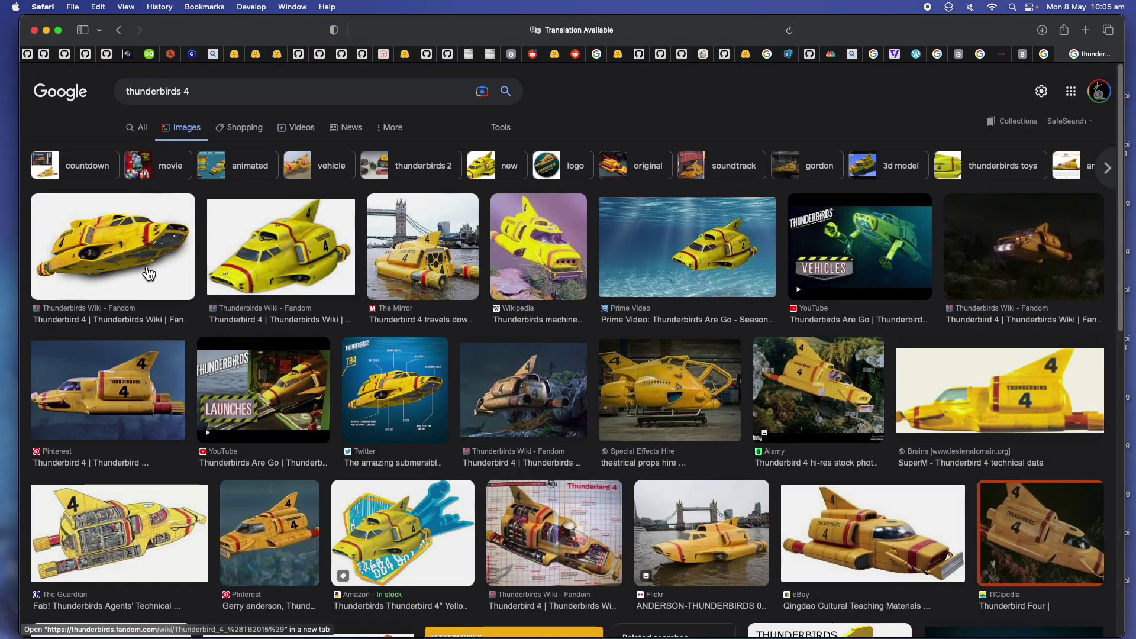
pyautogui.scroll(-3, 138, 242)
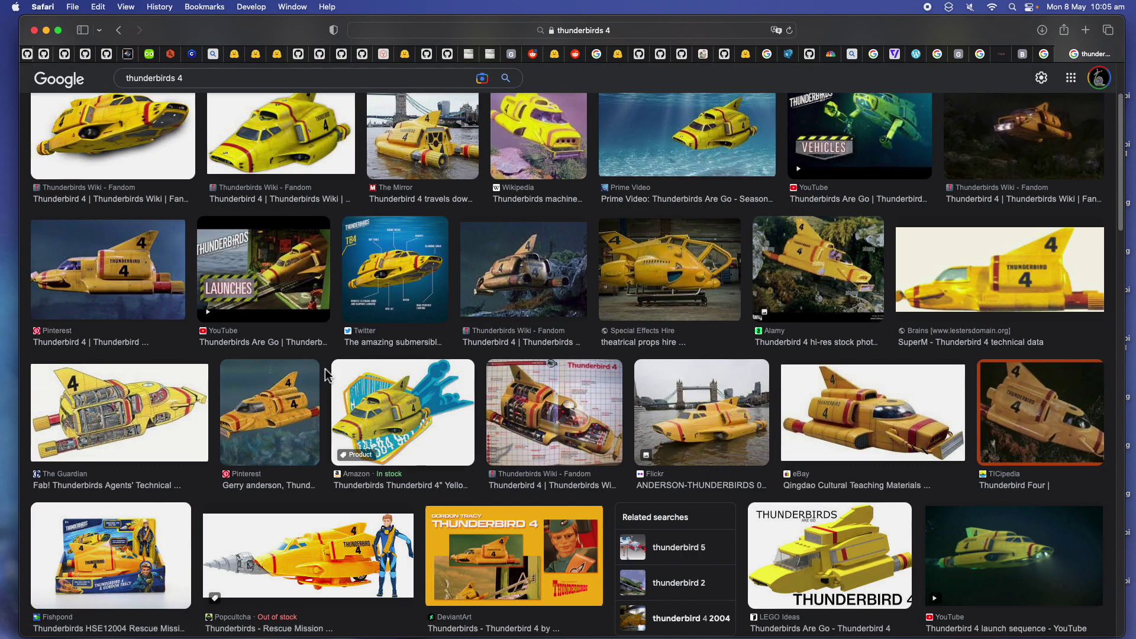
pyautogui.scroll(3, 142, 343)
pyautogui.click(127, 255)
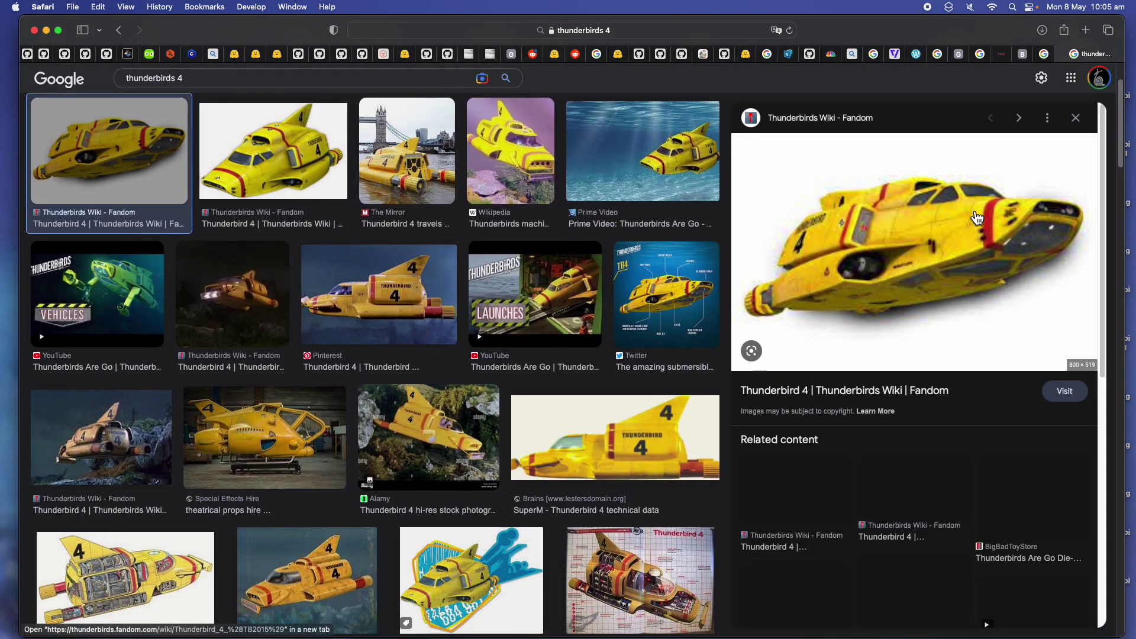
# Step: Switch to Plasticity and offset outlines about 0.15 m inside the hull's upper and upper-front angled side faces
pyautogui.hotkey('ctrl', 'Right')
pyautogui.moveTo(628, 268); pyautogui.dragTo(525, 271, button='middle')
pyautogui.click(459, 283)
pyautogui.click(533, 232)
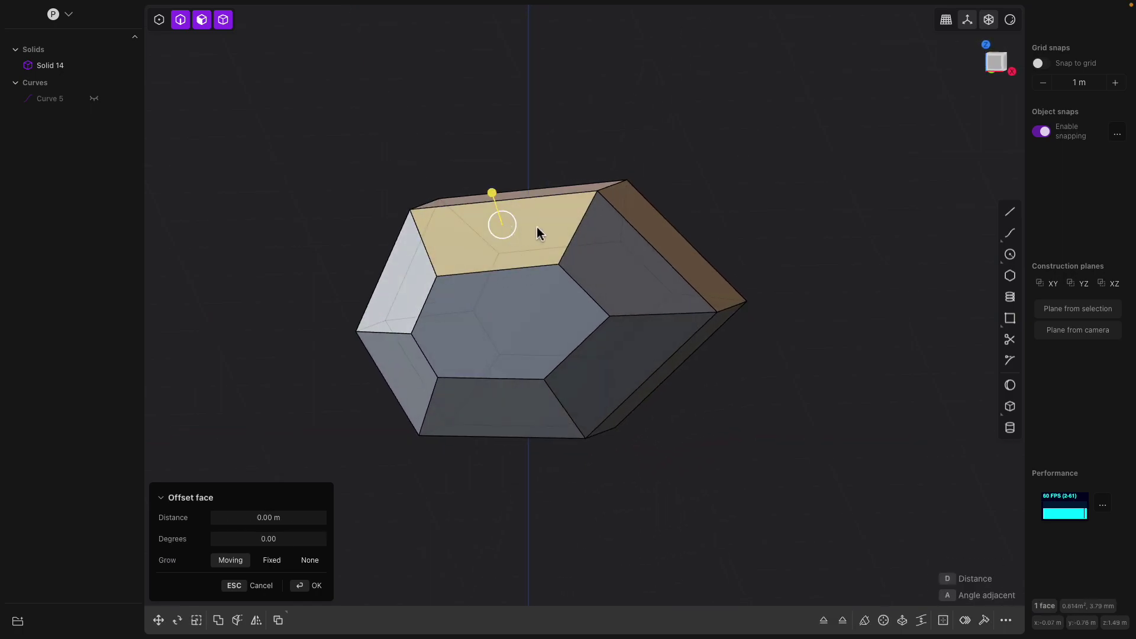
pyautogui.click(612, 267)
pyautogui.moveTo(611, 277)
pyautogui.mouseDown(button='middle')
pyautogui.moveTo(586, 274)
pyautogui.moveTo(570, 302)
pyautogui.moveTo(480, 236)
pyautogui.moveTo(613, 299)
pyautogui.mouseUp(button='middle')
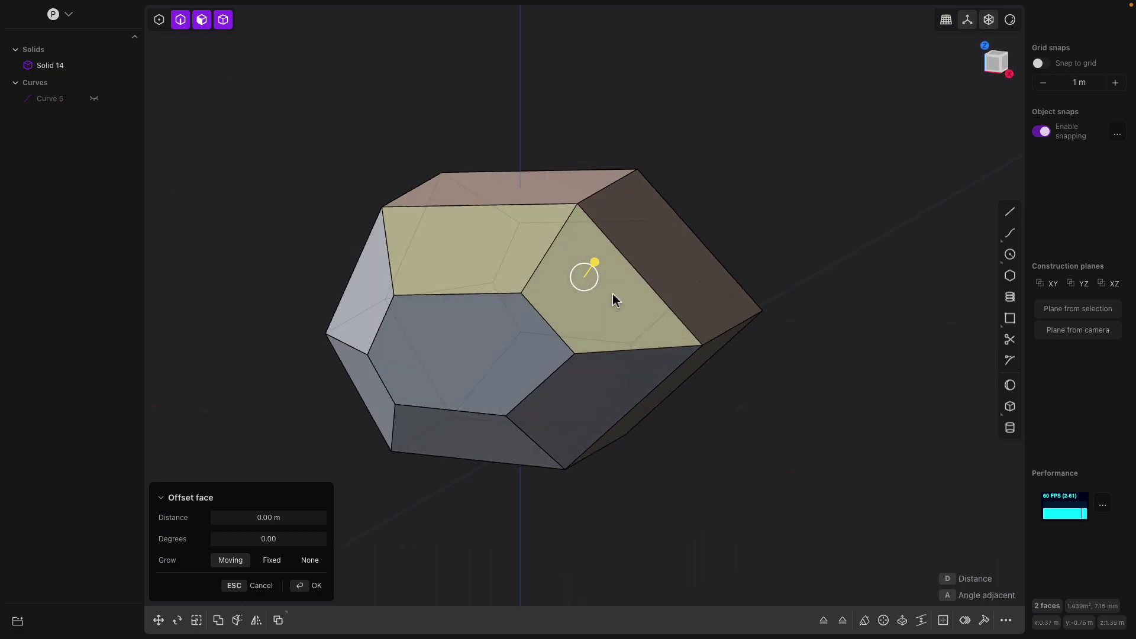
pyautogui.click(500, 221)
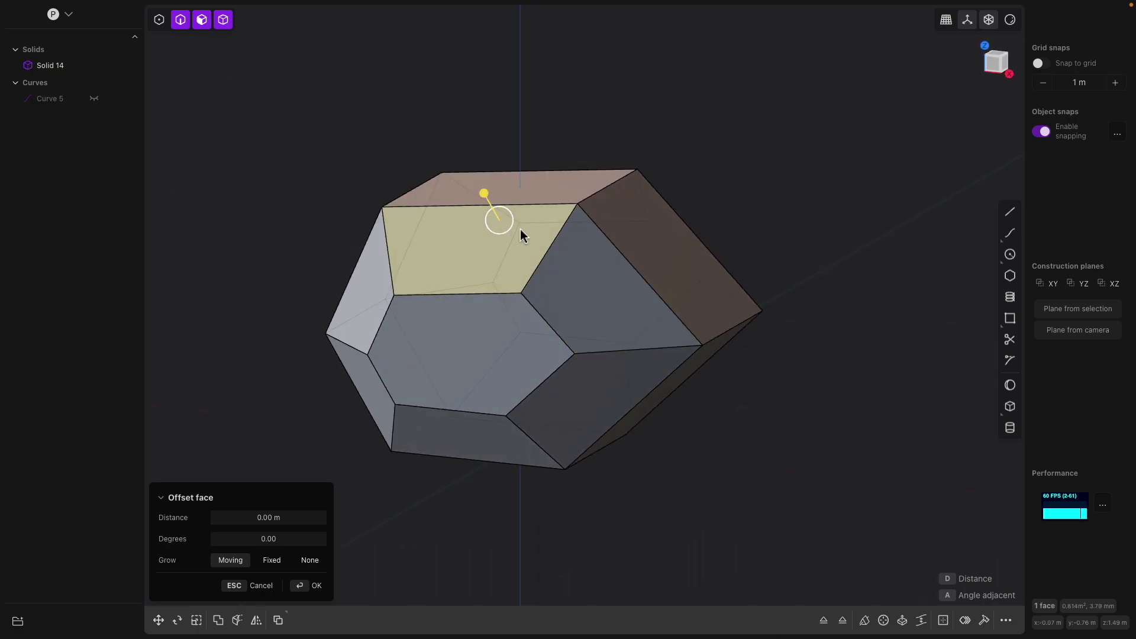
pyautogui.keyDown('shift'); pyautogui.click(584, 287); pyautogui.keyUp('shift')
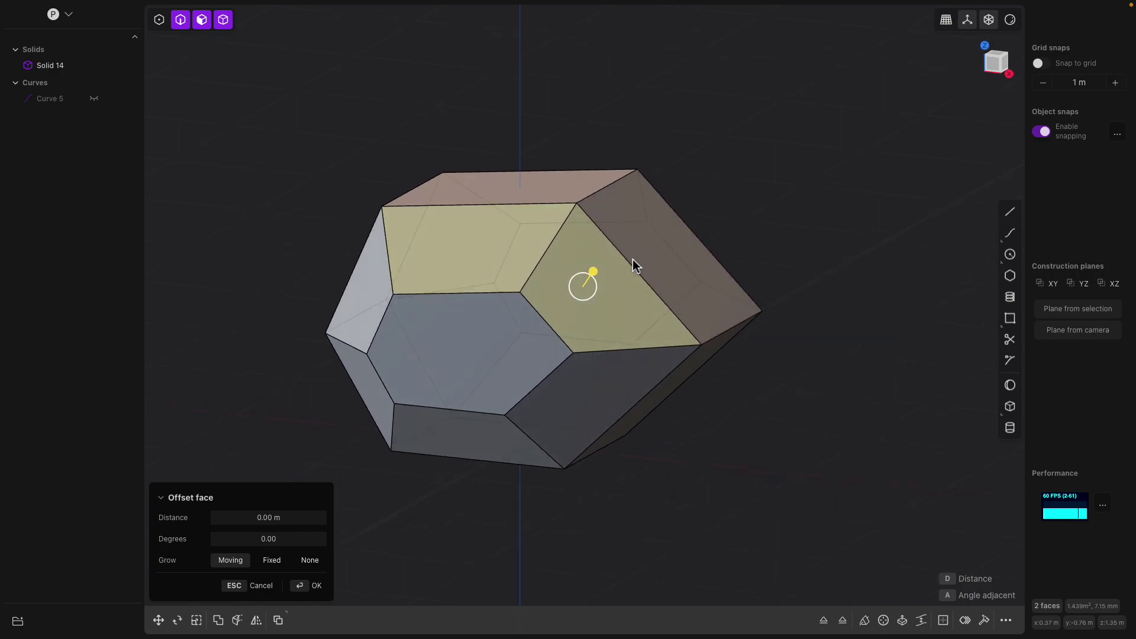
pyautogui.press('y')
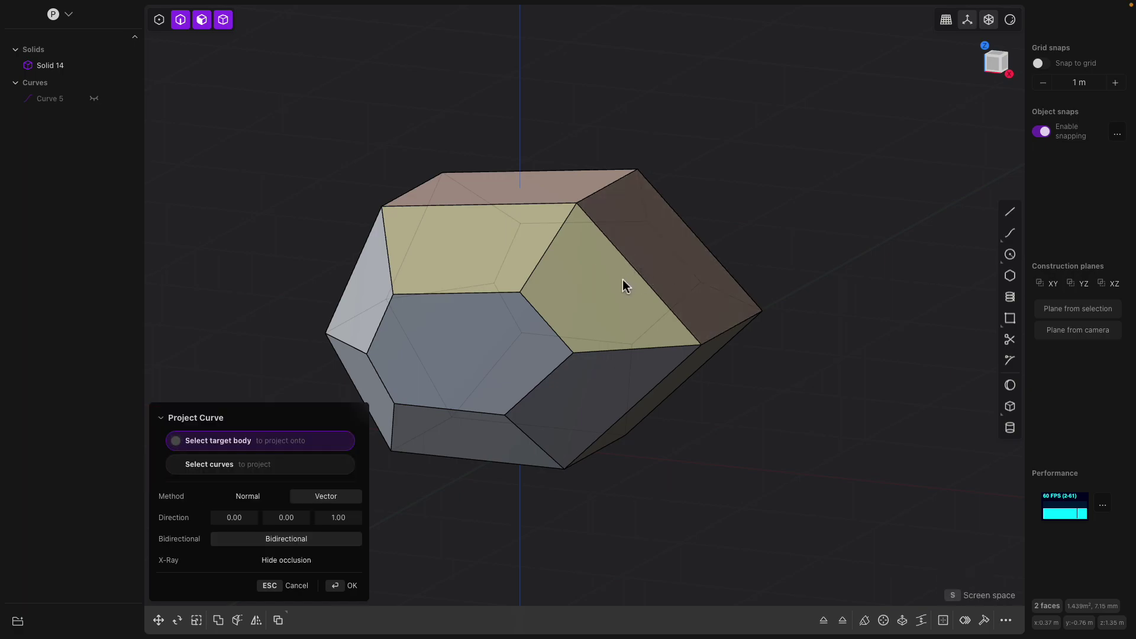
pyautogui.press('o')
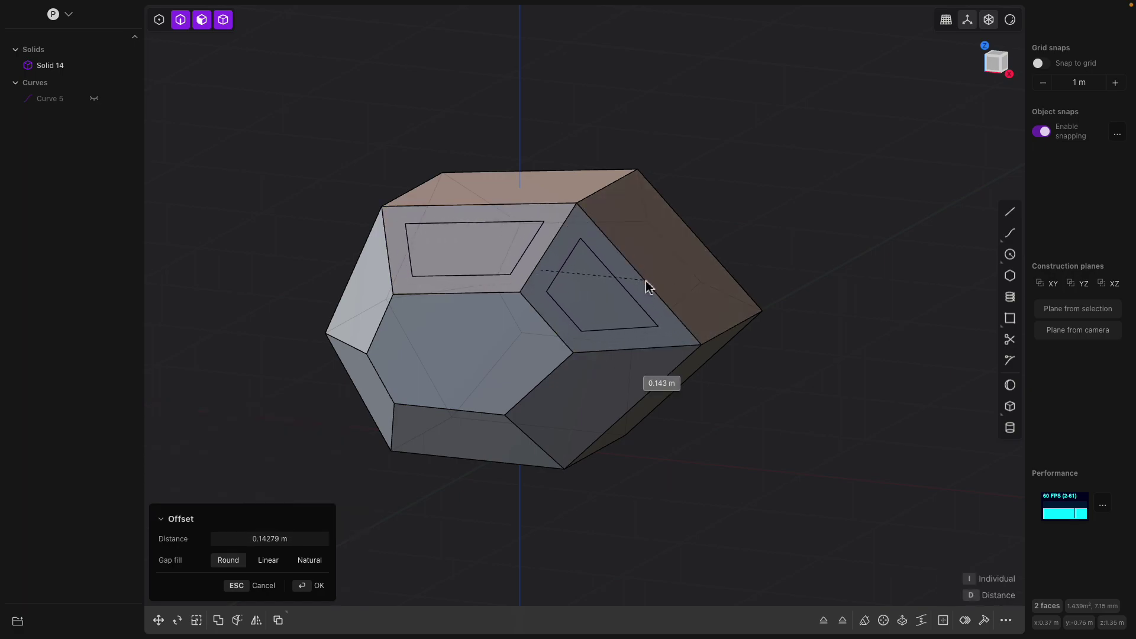
pyautogui.moveTo(650, 287); pyautogui.dragTo(580, 308, button='middle')
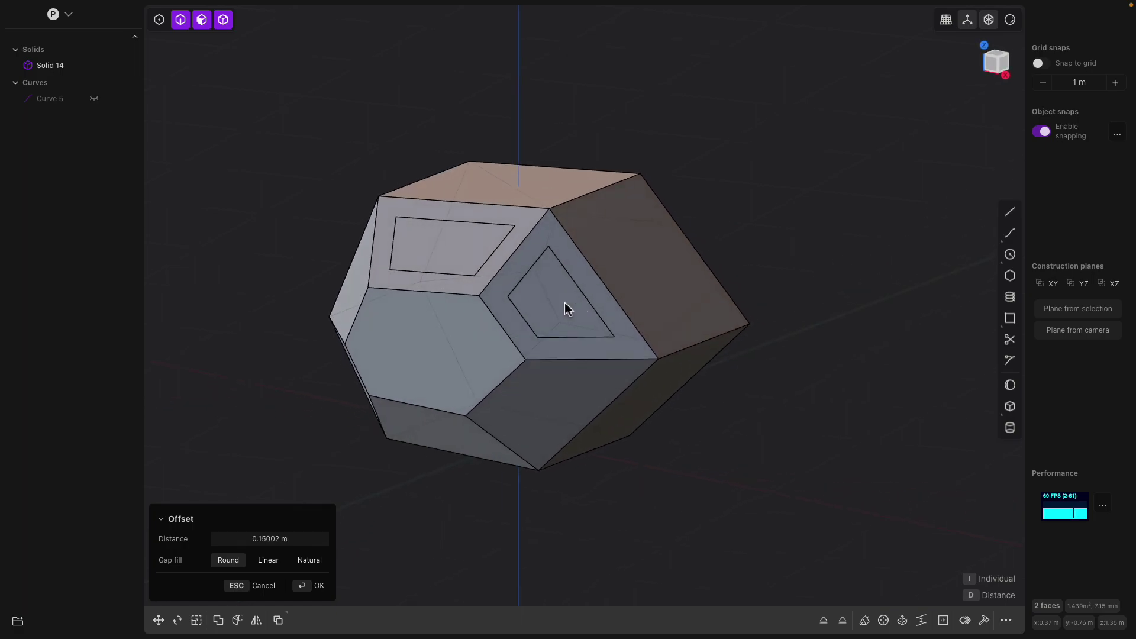
pyautogui.press('Return')
# Step: Extrude the two inset window regions through the full width of the hull to cut openings
pyautogui.click(563, 304)
pyautogui.keyDown('shift'); pyautogui.click(456, 259); pyautogui.keyUp('shift')
pyautogui.moveTo(473, 266); pyautogui.dragTo(408, 302, button='middle')
pyautogui.press('e')
pyautogui.press('g')
pyautogui.moveTo(491, 262); pyautogui.dragTo(860, 234)
pyautogui.moveTo(844, 218)
pyautogui.mouseDown(button='middle')
pyautogui.moveTo(784, 197)
pyautogui.moveTo(490, 181)
pyautogui.moveTo(724, 194)
pyautogui.moveTo(722, 158)
pyautogui.moveTo(591, 216)
pyautogui.moveTo(517, 231)
pyautogui.moveTo(510, 278)
pyautogui.moveTo(578, 299)
pyautogui.moveTo(529, 285)
pyautogui.moveTo(547, 240)
pyautogui.moveTo(527, 272)
pyautogui.moveTo(634, 264)
pyautogui.moveTo(618, 205)
pyautogui.mouseUp(button='middle')
pyautogui.press('Return')
# Step: Fillet the hull's upper front edge, between the roof and the sloping front face, about 0.42 m
pyautogui.click(572, 298)
pyautogui.click(632, 235)
pyautogui.press('b')
pyautogui.moveTo(618, 205); pyautogui.dragTo(630, 206)
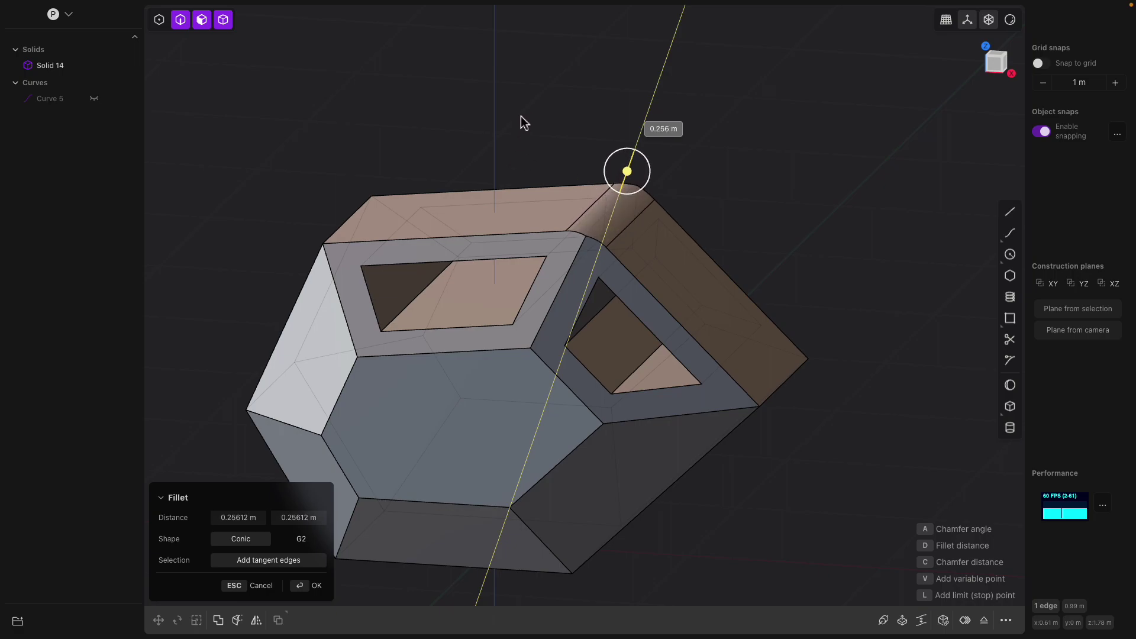
pyautogui.moveTo(529, 103); pyautogui.dragTo(536, 90)
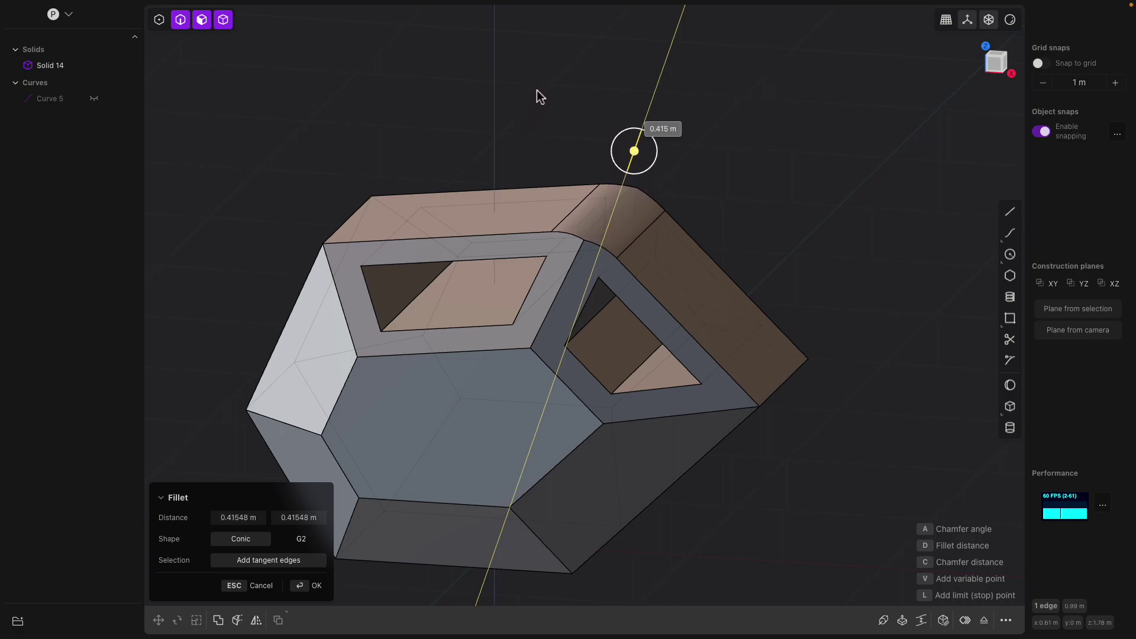
pyautogui.moveTo(539, 98); pyautogui.dragTo(751, 398, button='middle')
pyautogui.press('Return')
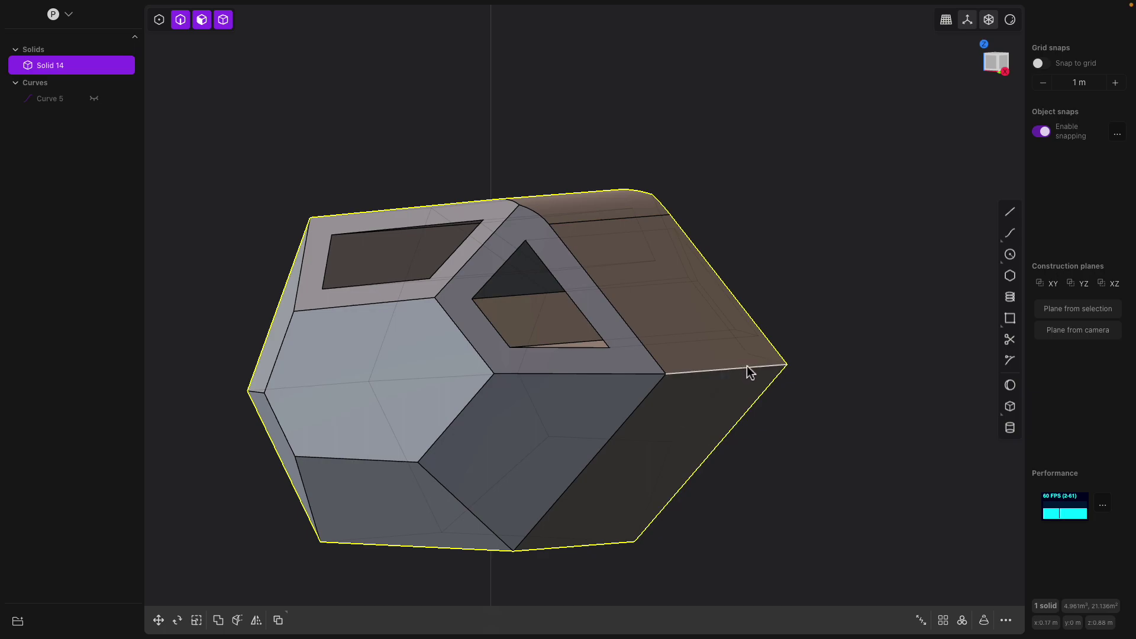
# Step: Fillet the hull's nose edge and lower front edge together, about 0.43 m
pyautogui.click(747, 371)
pyautogui.press('f')
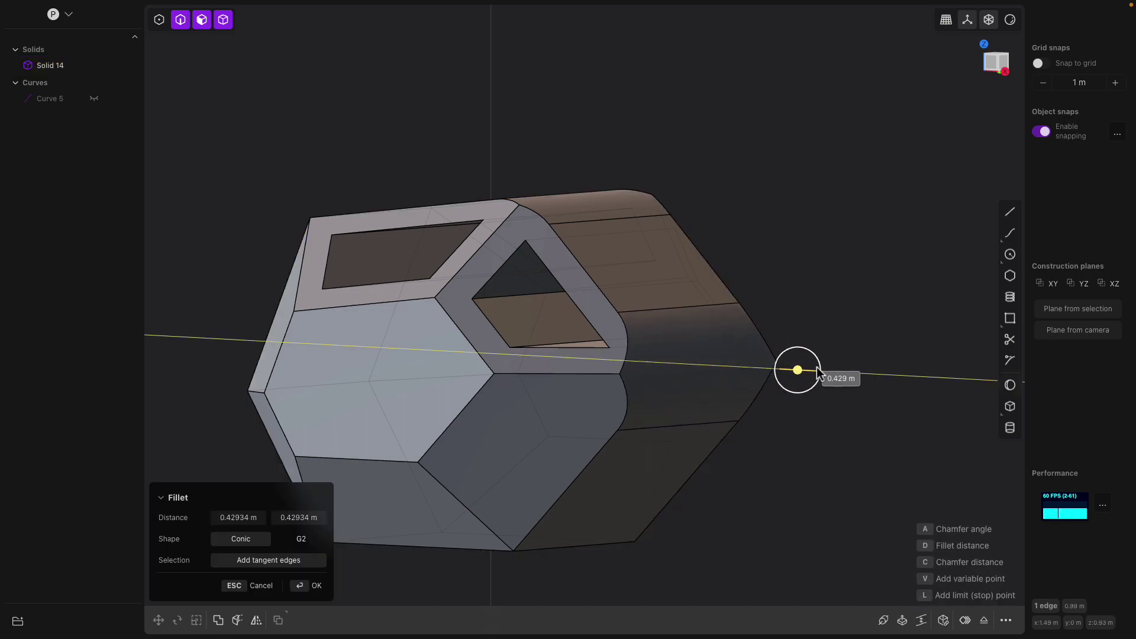
pyautogui.moveTo(793, 374); pyautogui.dragTo(656, 373, button='middle')
pyautogui.press('Escape')
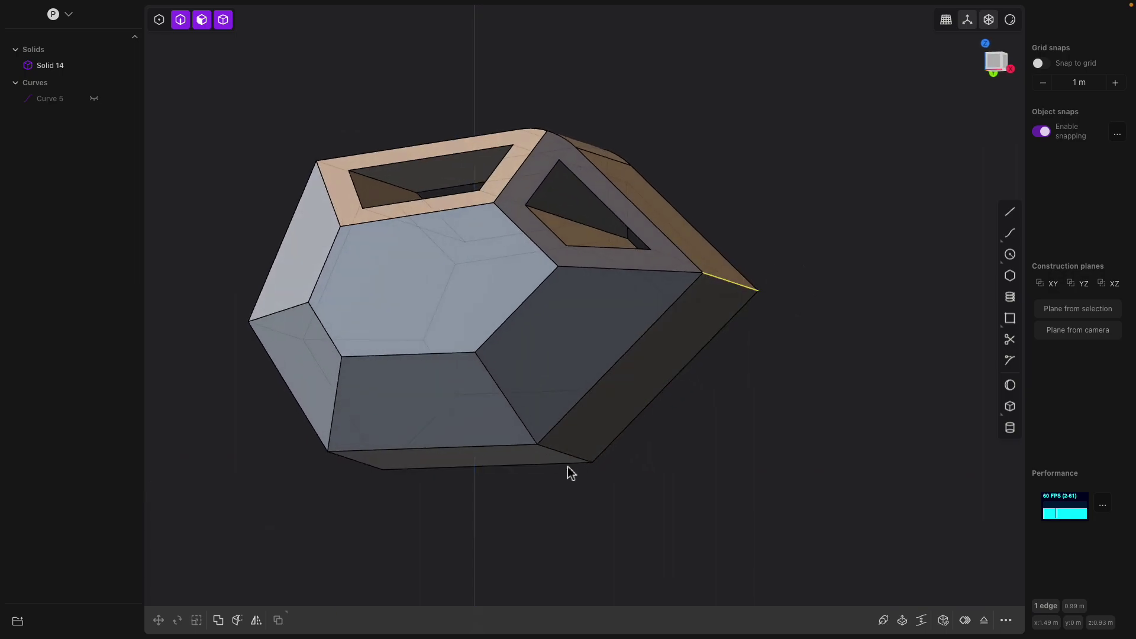
pyautogui.click(570, 463)
pyautogui.press('f')
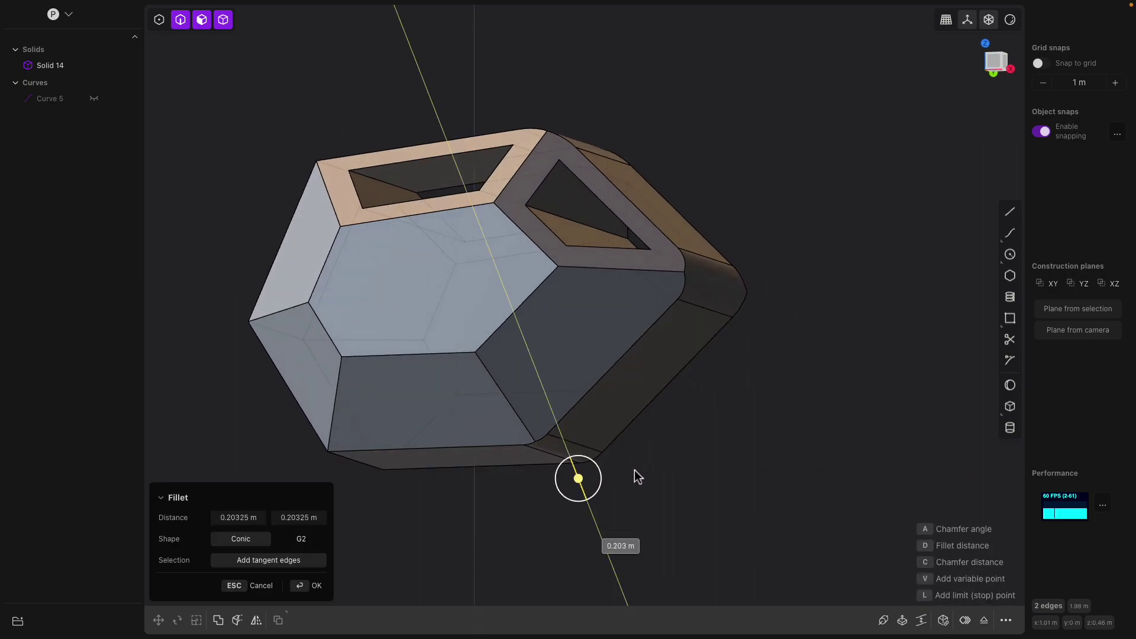
pyautogui.moveTo(706, 493); pyautogui.dragTo(583, 282, button='middle')
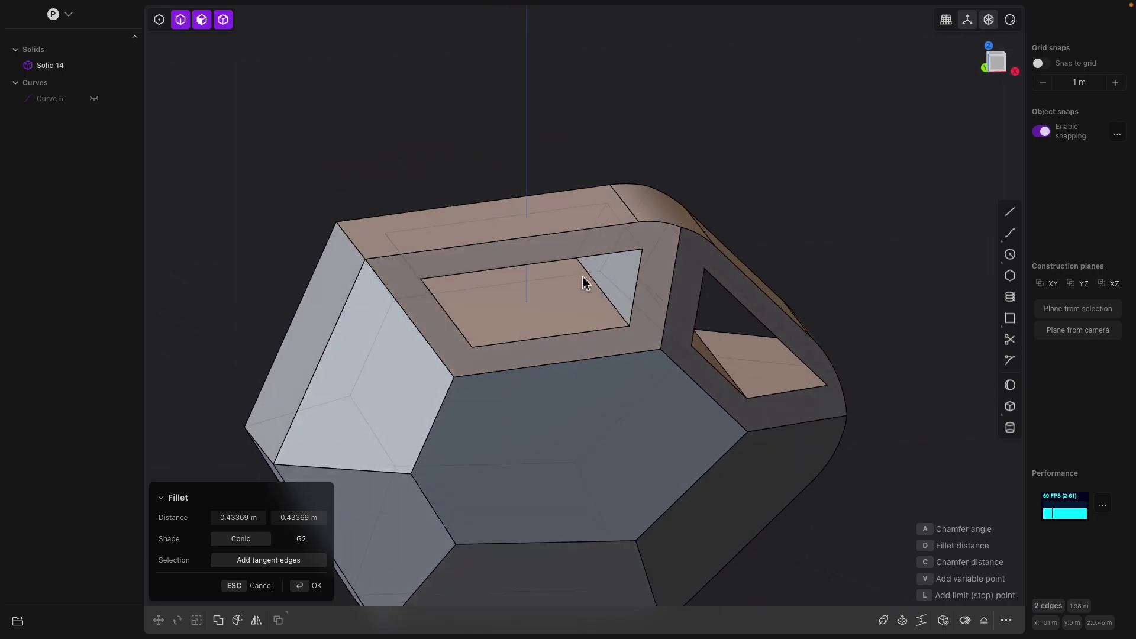
pyautogui.press('Return')
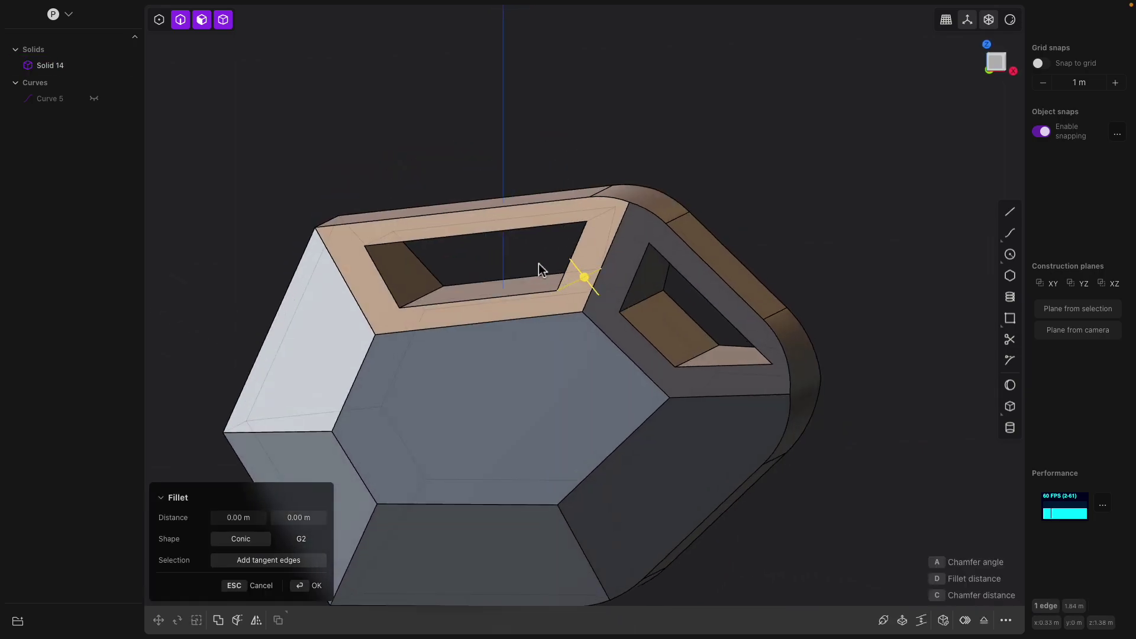
pyautogui.click(446, 208)
pyautogui.moveTo(446, 208); pyautogui.dragTo(495, 236, button='middle')
pyautogui.click(495, 236)
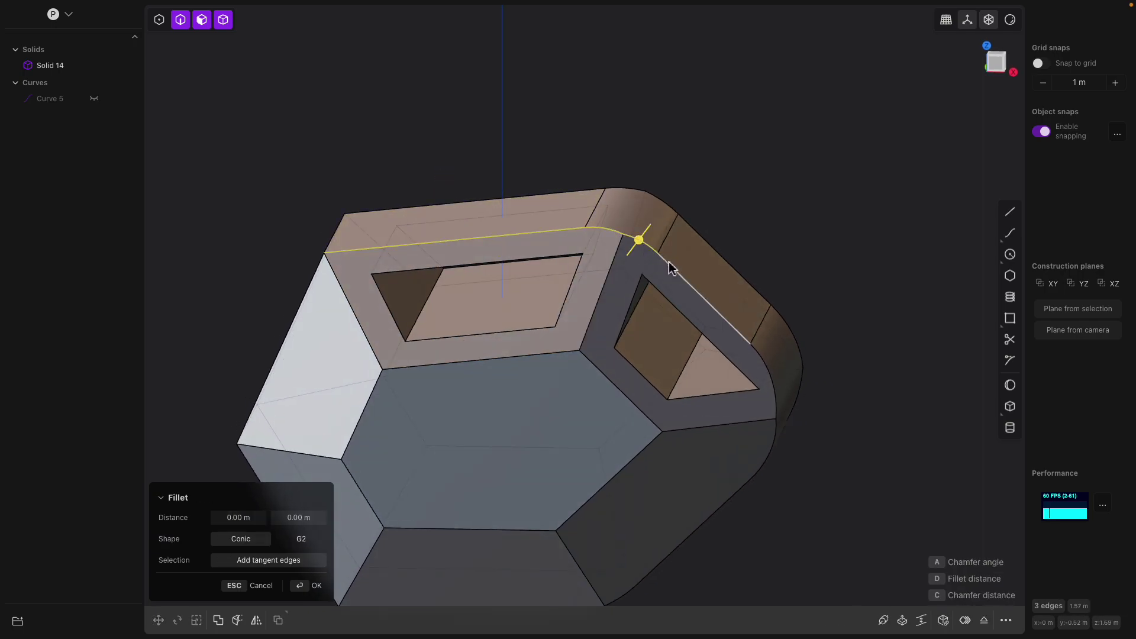
pyautogui.moveTo(668, 269); pyautogui.dragTo(408, 276, button='middle')
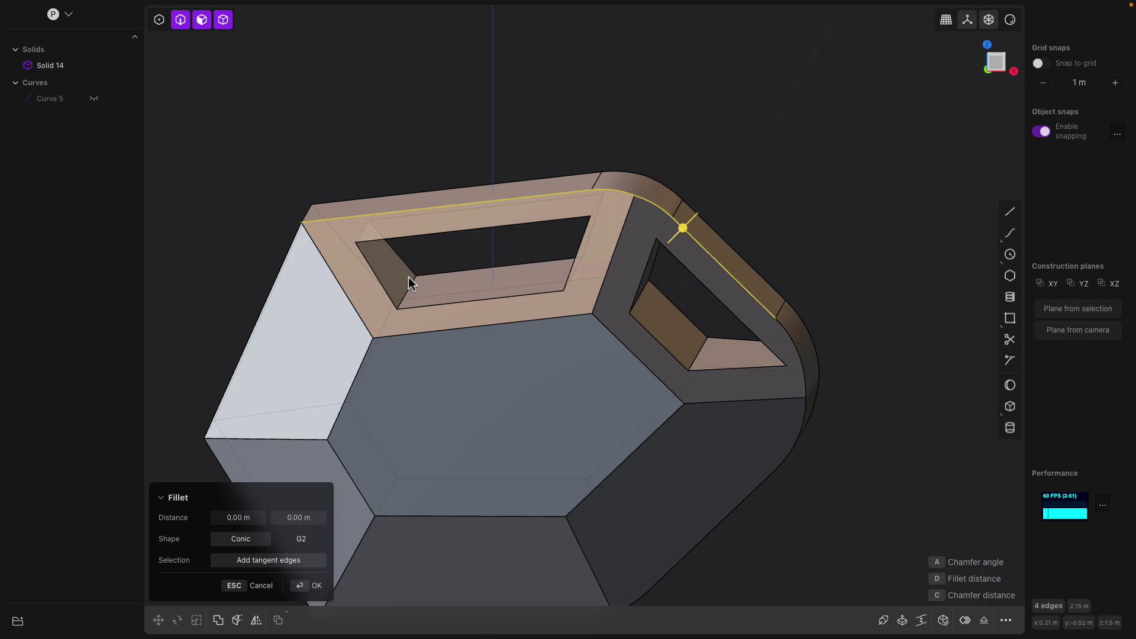
# Step: Fillet the lower rear inner corner of the upper window opening about 0.09 m
pyautogui.moveTo(412, 290); pyautogui.dragTo(444, 287)
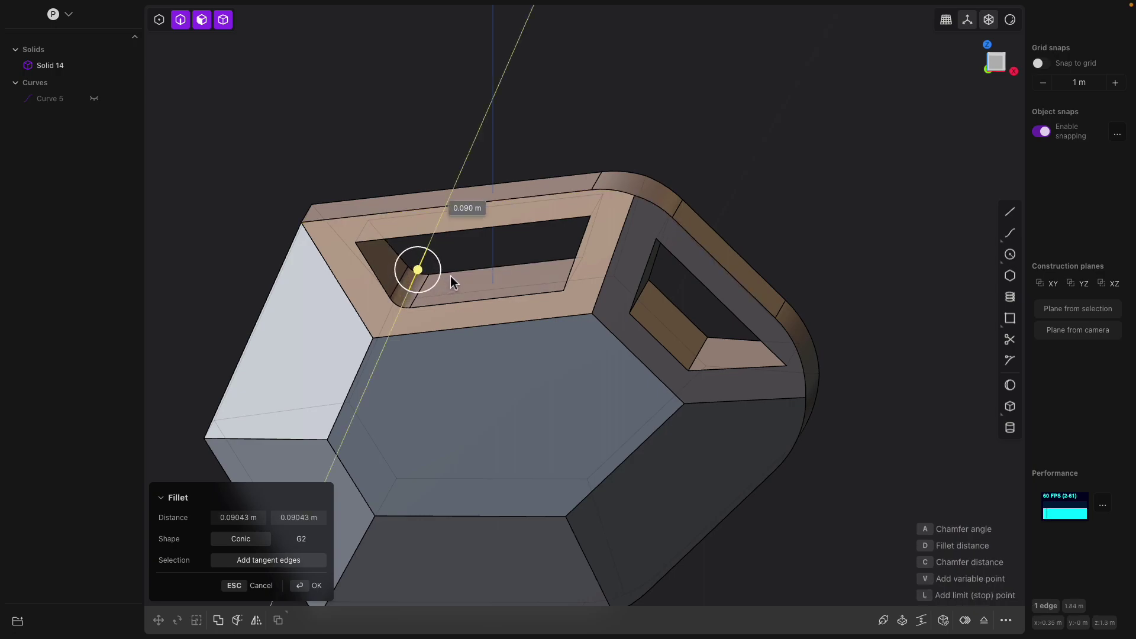
pyautogui.moveTo(453, 276); pyautogui.dragTo(691, 332, button='middle')
pyautogui.press('Return')
# Step: Fillet the top corner and lower front corner of the front window opening about 0.06 m
pyautogui.click(592, 228)
pyautogui.press('b')
pyautogui.click(703, 360)
pyautogui.moveTo(704, 361); pyautogui.dragTo(702, 364)
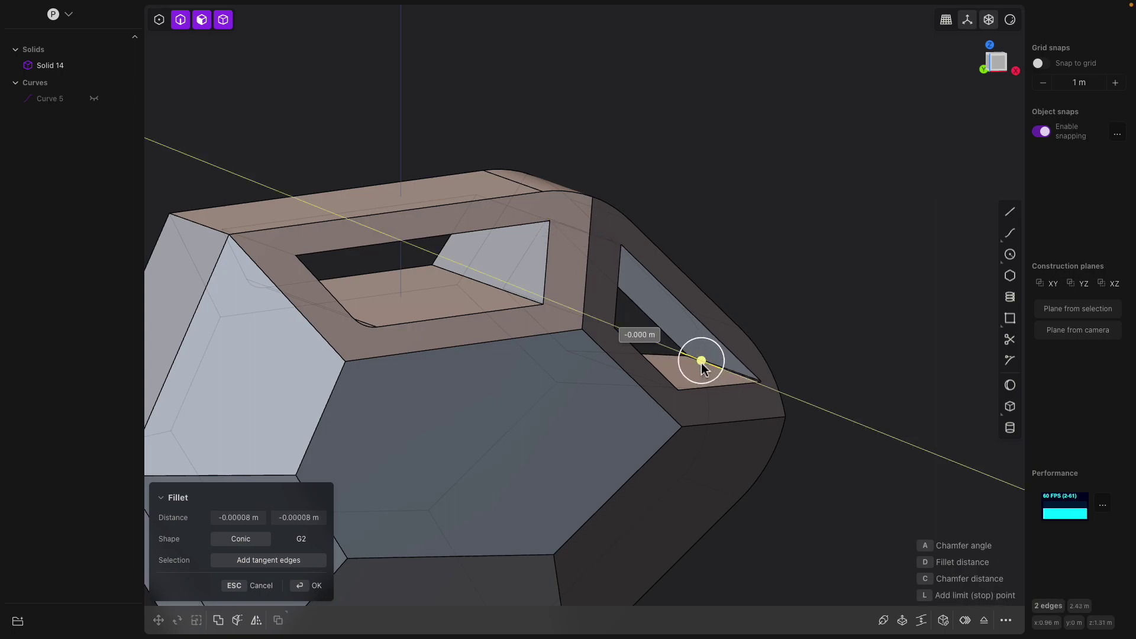
pyautogui.keyDown('shift'); pyautogui.moveTo(452, 395); pyautogui.dragTo(508, 300, button='middle'); pyautogui.keyUp('shift')
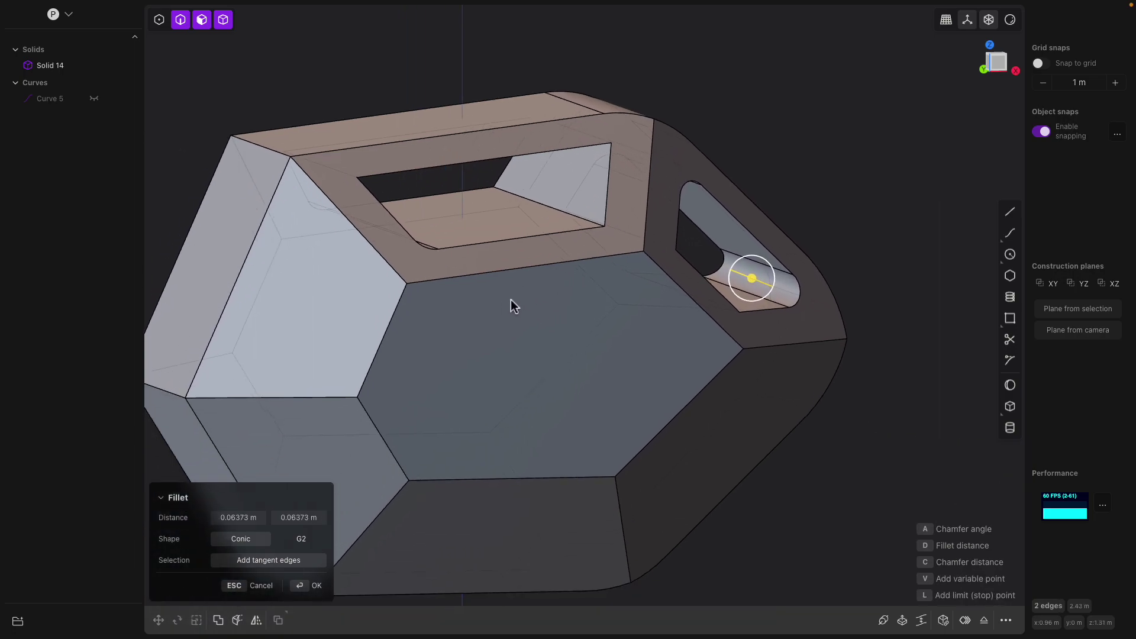
pyautogui.scroll(-2, 509, 300)
pyautogui.keyDown('shift'); pyautogui.moveTo(453, 367); pyautogui.dragTo(510, 286, button='middle'); pyautogui.keyUp('shift')
pyautogui.moveTo(359, 307); pyautogui.dragTo(382, 314, button='middle')
pyautogui.press('Return')
# Step: Extrude the hull's upper rear face outward about 0.56 m with an inward taper
pyautogui.click(358, 351)
pyautogui.moveTo(357, 350); pyautogui.dragTo(417, 264, button='middle')
pyautogui.press('e')
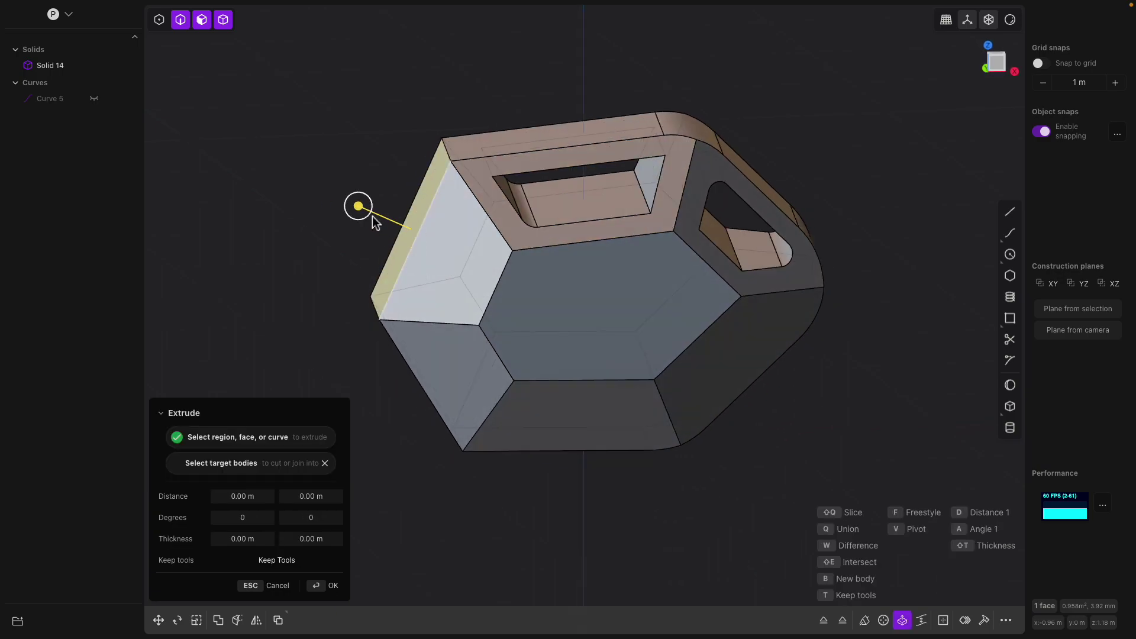
pyautogui.moveTo(359, 208); pyautogui.dragTo(272, 185)
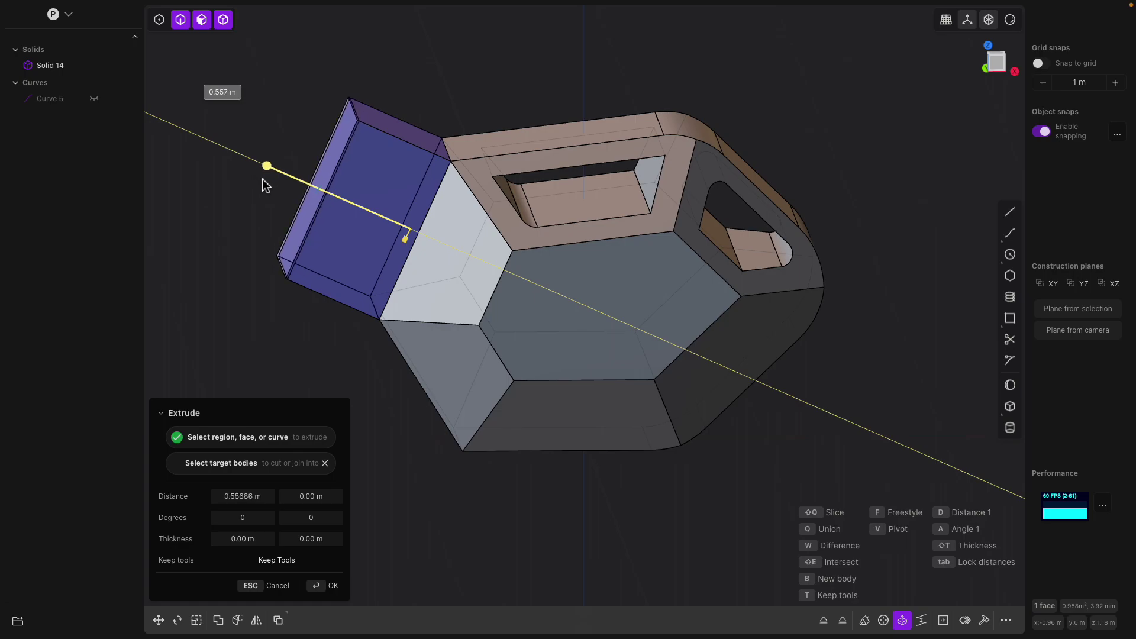
pyautogui.moveTo(296, 176); pyautogui.dragTo(290, 183)
pyautogui.press('Return')
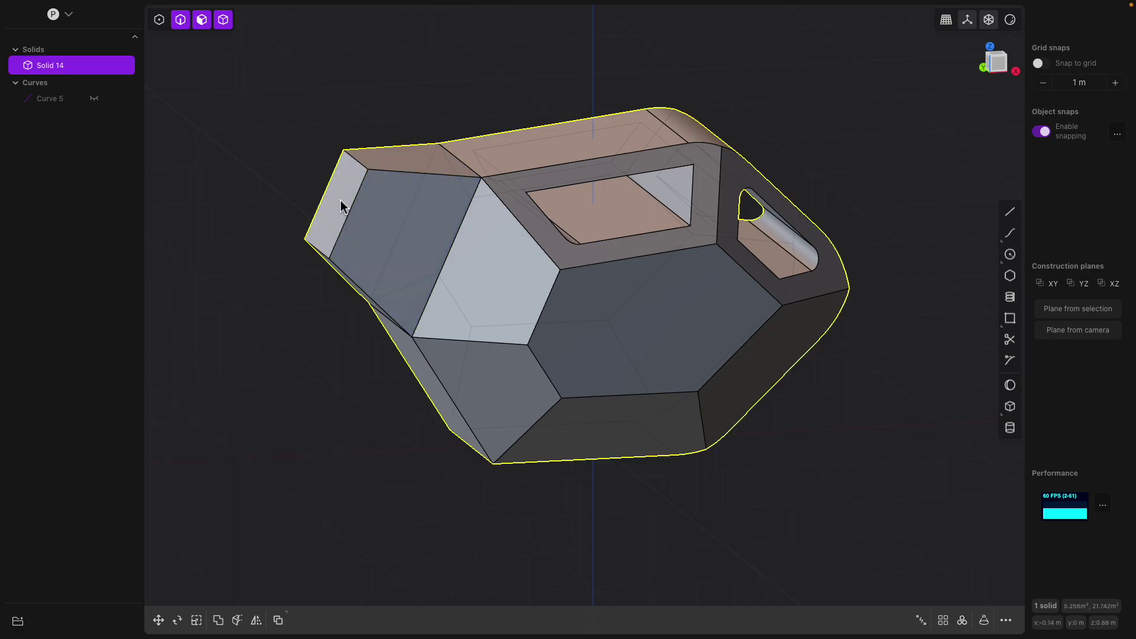
# Step: Try to extrude the tail's rear face outward about 0.47 m with an inward taper of about 15 degrees
pyautogui.click(341, 205)
pyautogui.moveTo(353, 213); pyautogui.dragTo(337, 221, button='middle')
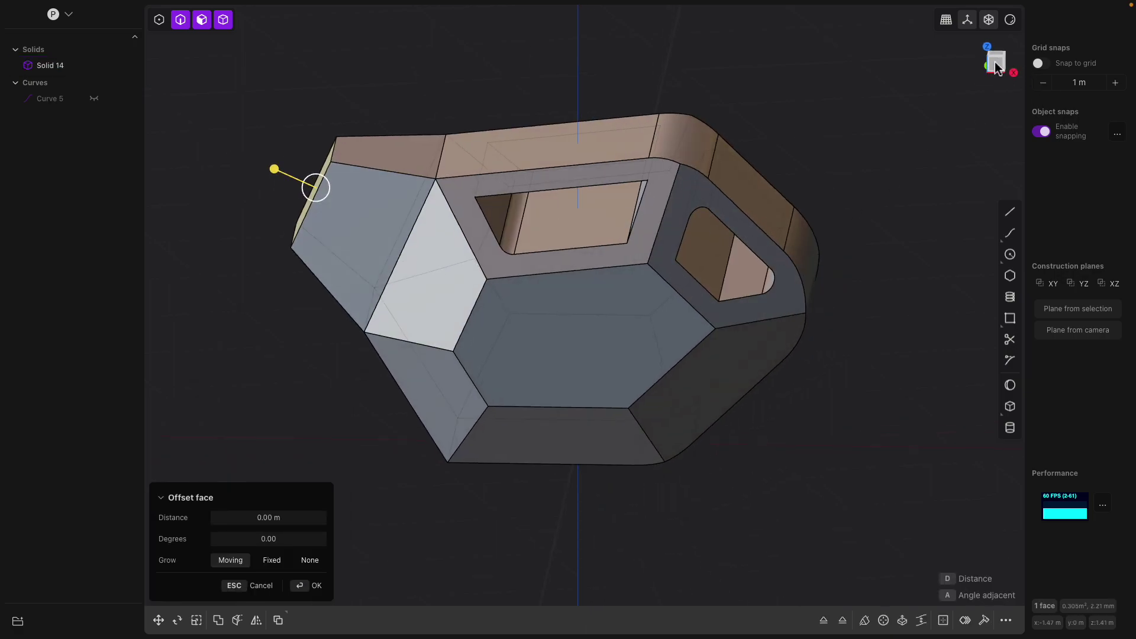
pyautogui.click(998, 64)
pyautogui.press('e')
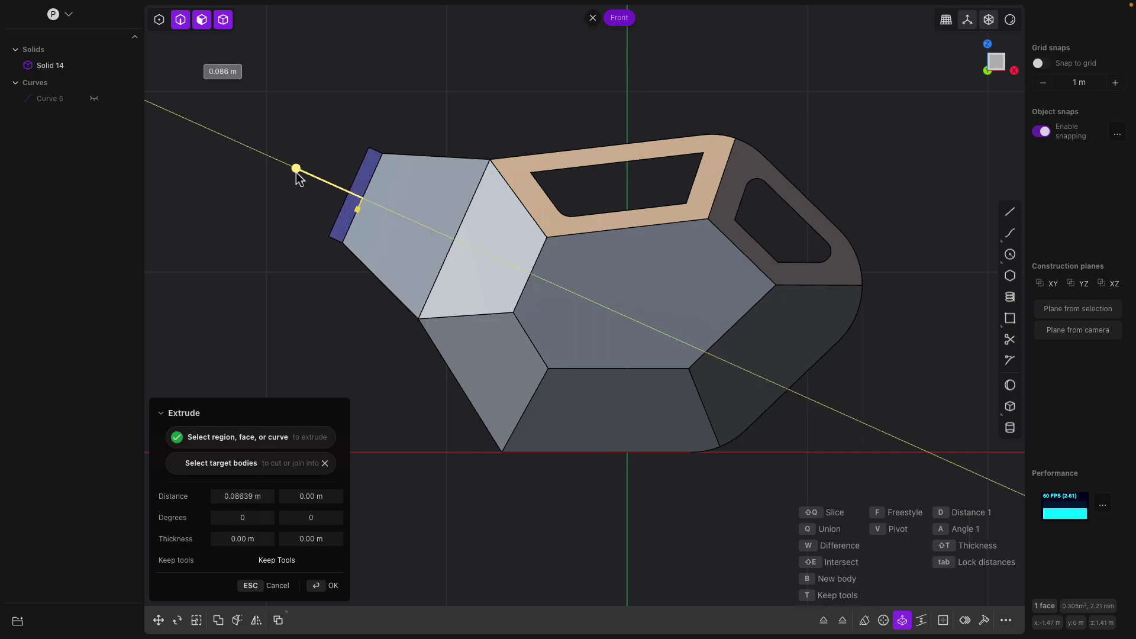
pyautogui.moveTo(299, 174); pyautogui.dragTo(240, 155)
pyautogui.moveTo(235, 155); pyautogui.dragTo(515, 243, button='middle')
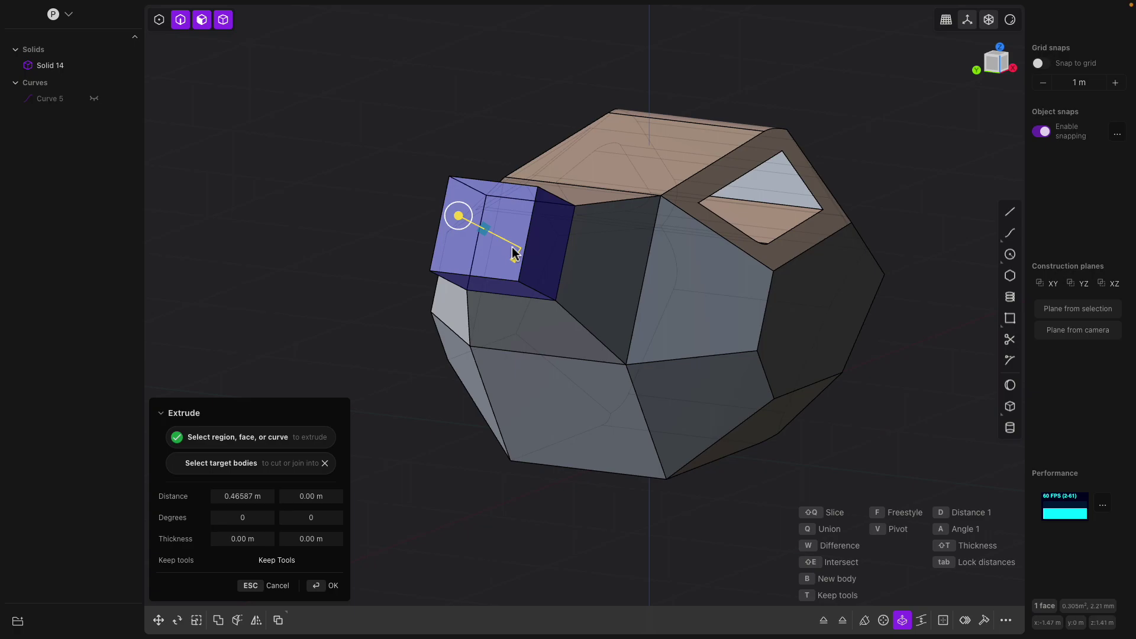
pyautogui.moveTo(473, 222); pyautogui.dragTo(480, 220)
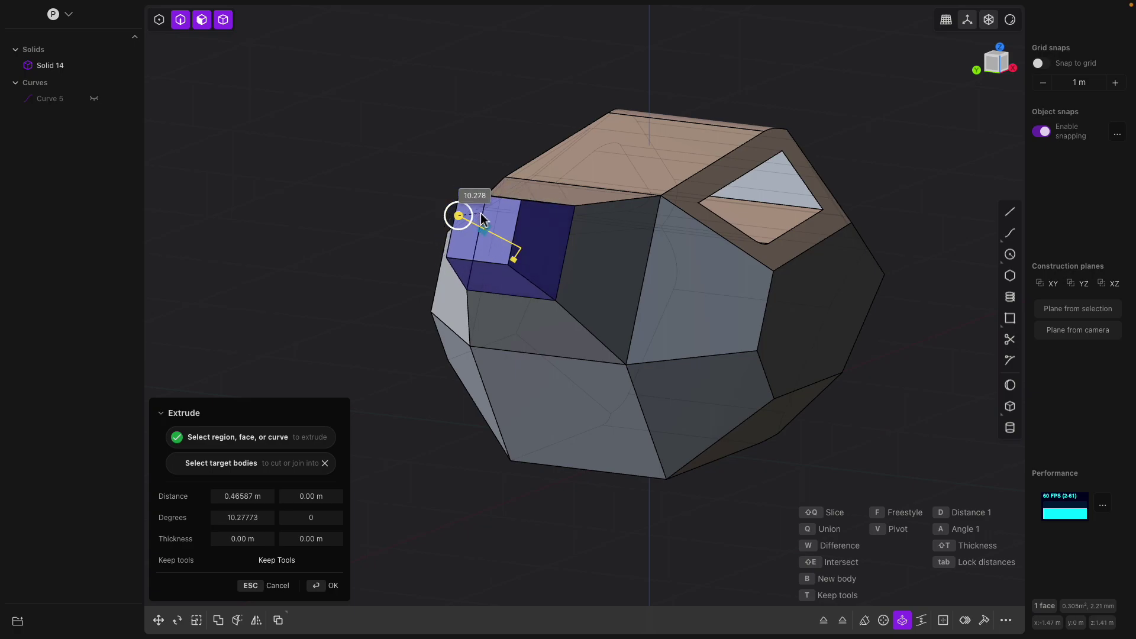
pyautogui.moveTo(497, 225); pyautogui.dragTo(391, 222, button='middle')
pyautogui.moveTo(288, 187); pyautogui.dragTo(269, 177, button='middle')
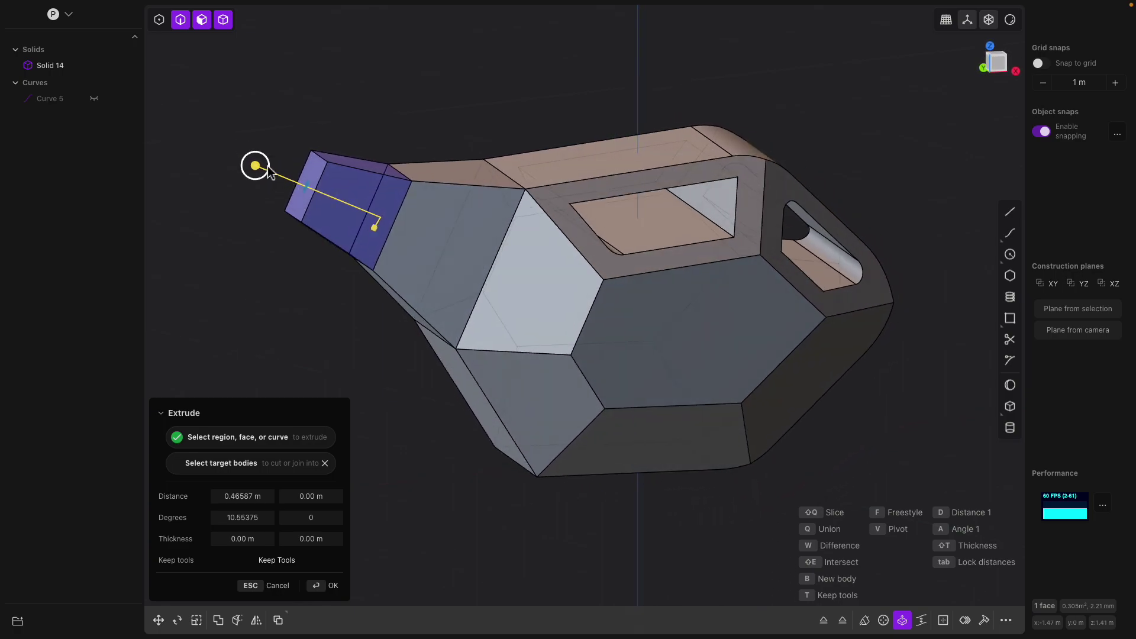
pyautogui.moveTo(263, 168); pyautogui.dragTo(279, 166)
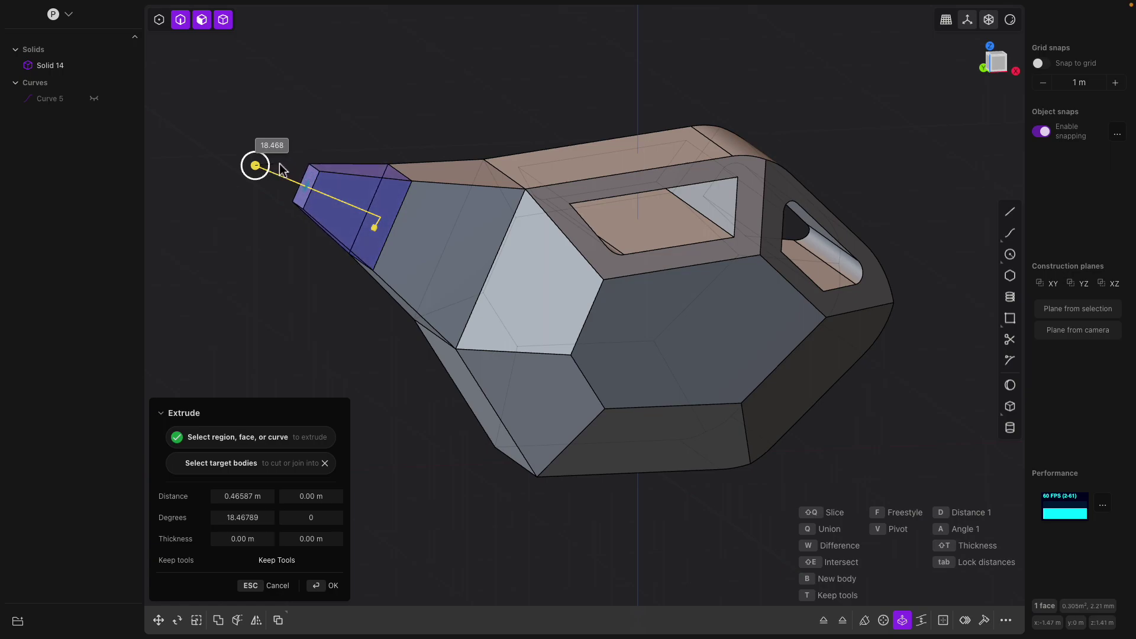
pyautogui.moveTo(359, 176); pyautogui.dragTo(360, 169, button='middle')
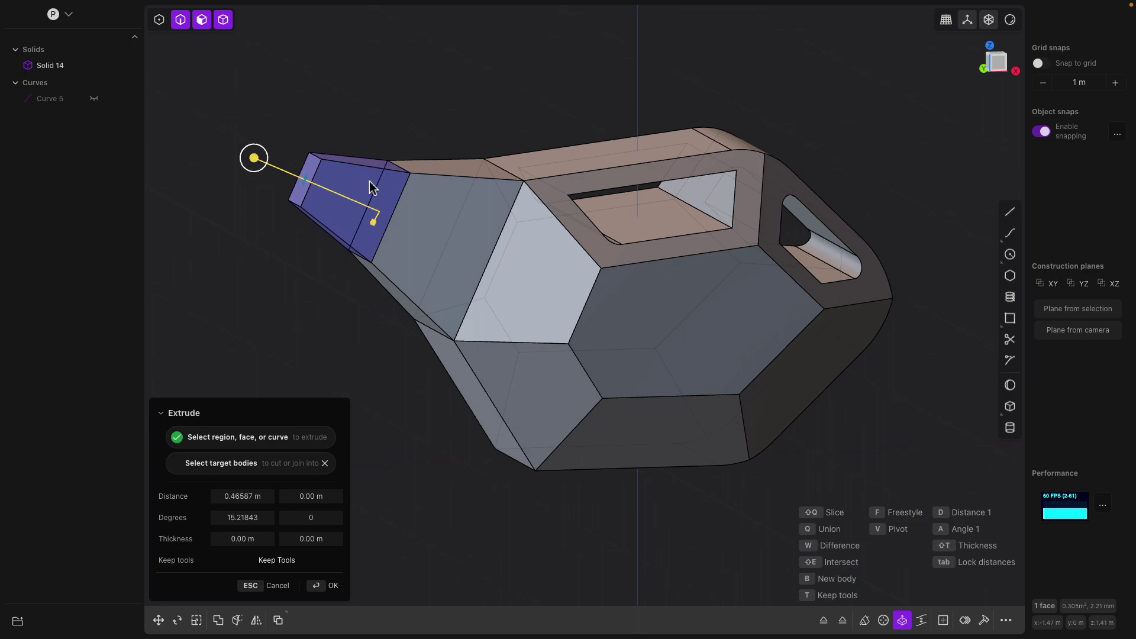
# Step: Try giving the tail extrusion a hollow wall thickness, and undo the whole extrusion
pyautogui.moveTo(373, 223); pyautogui.dragTo(436, 243)
pyautogui.moveTo(436, 243); pyautogui.dragTo(558, 159, button='middle')
pyautogui.press('Return')
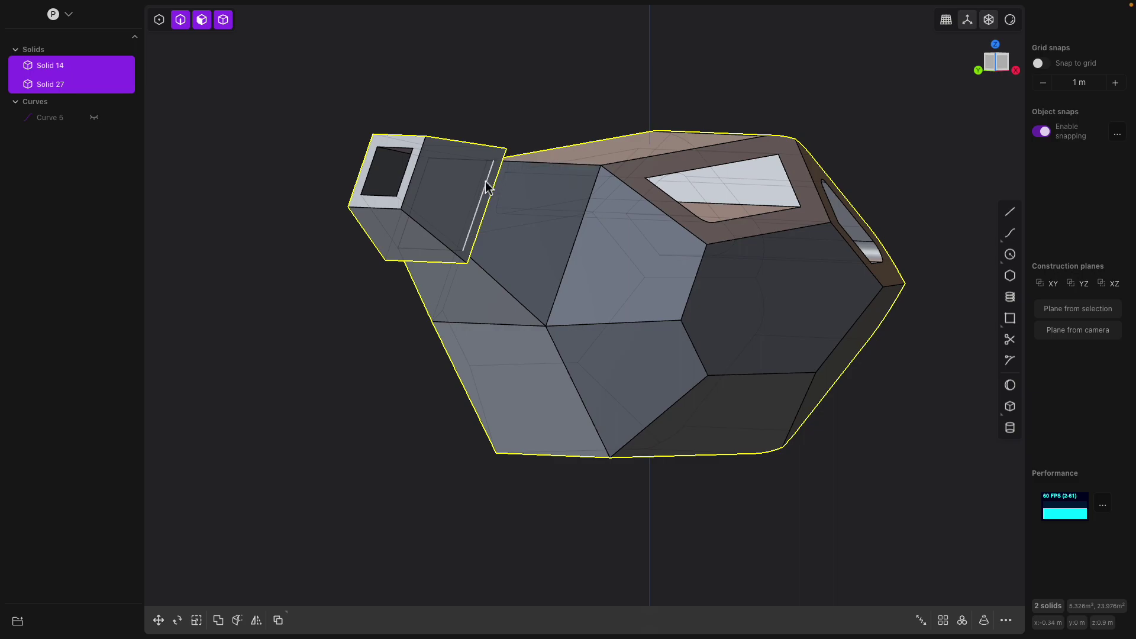
pyautogui.press('super+z')
# Step: Offset the tail's rear face outward about 0.08 m
pyautogui.moveTo(479, 185); pyautogui.dragTo(412, 196, button='middle')
pyautogui.moveTo(376, 205); pyautogui.dragTo(363, 207)
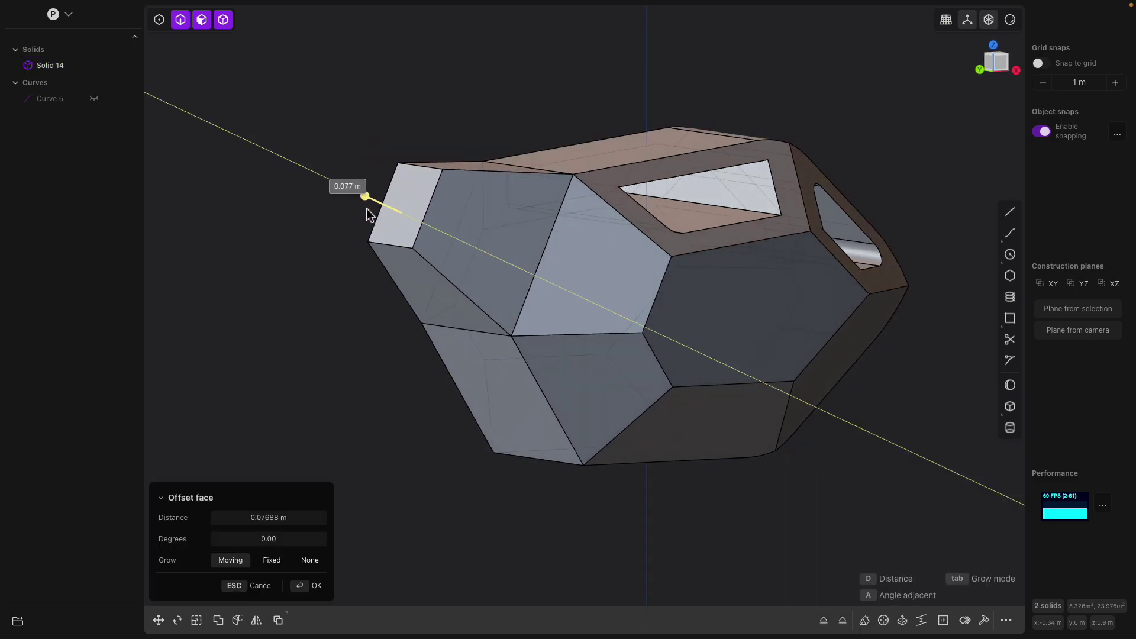
pyautogui.moveTo(380, 220); pyautogui.dragTo(558, 246, button='middle')
pyautogui.scroll(5, 592, 236)
pyautogui.moveTo(632, 229); pyautogui.dragTo(678, 185, button='middle')
pyautogui.rightClick(672, 163)
# Step: Fillet the upper front inner corner of the upper window opening about 0.02 m
pyautogui.click(672, 162)
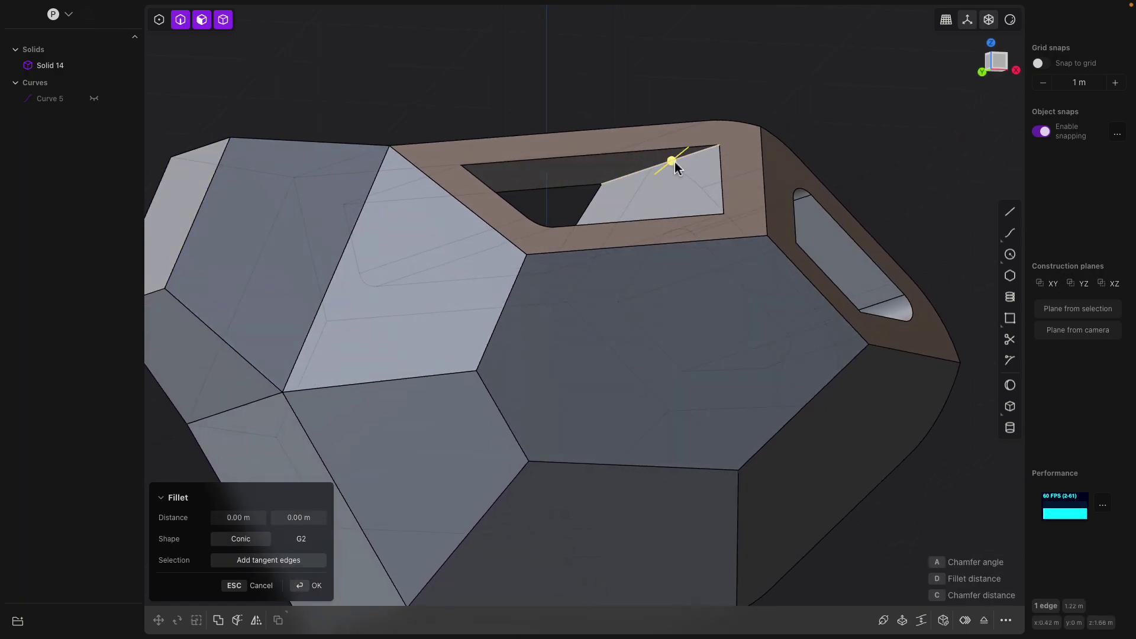
pyautogui.moveTo(673, 161); pyautogui.dragTo(681, 166)
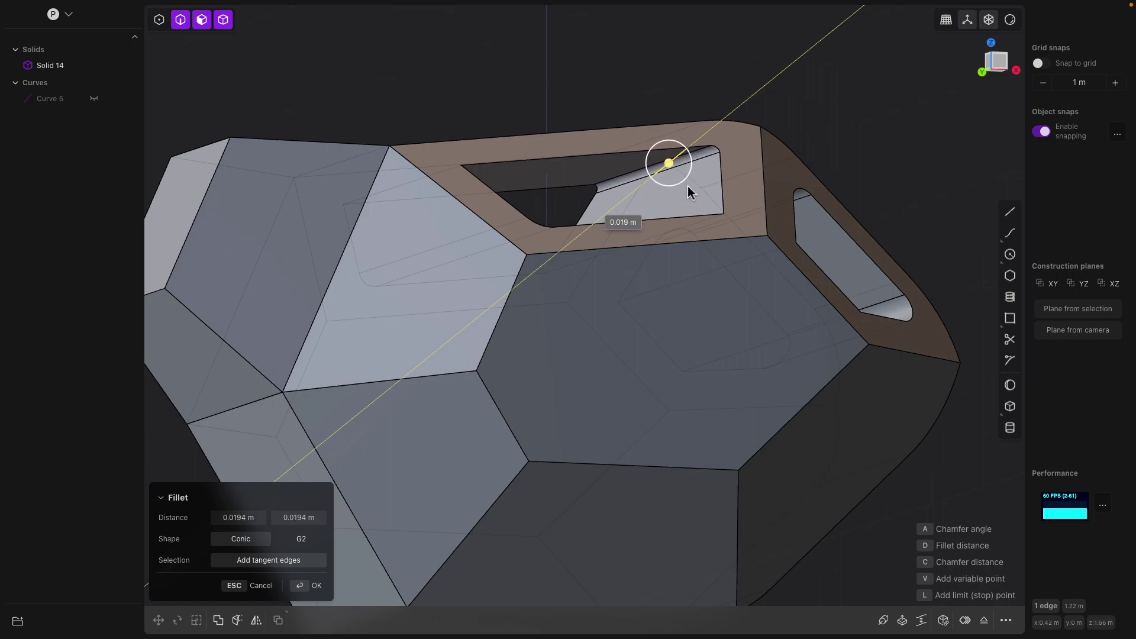
pyautogui.moveTo(691, 192); pyautogui.dragTo(584, 247, button='middle')
pyautogui.rightClick(555, 298)
# Step: Try to extrude the frame face around the upper window opening
pyautogui.moveTo(554, 297); pyautogui.dragTo(526, 274, button='middle')
pyautogui.click(584, 265)
pyautogui.click(523, 218)
pyautogui.click(474, 207)
pyautogui.moveTo(474, 207); pyautogui.dragTo(437, 215, button='middle')
pyautogui.moveTo(412, 184); pyautogui.dragTo(410, 187)
pyautogui.moveTo(431, 190); pyautogui.dragTo(473, 199, button='middle')
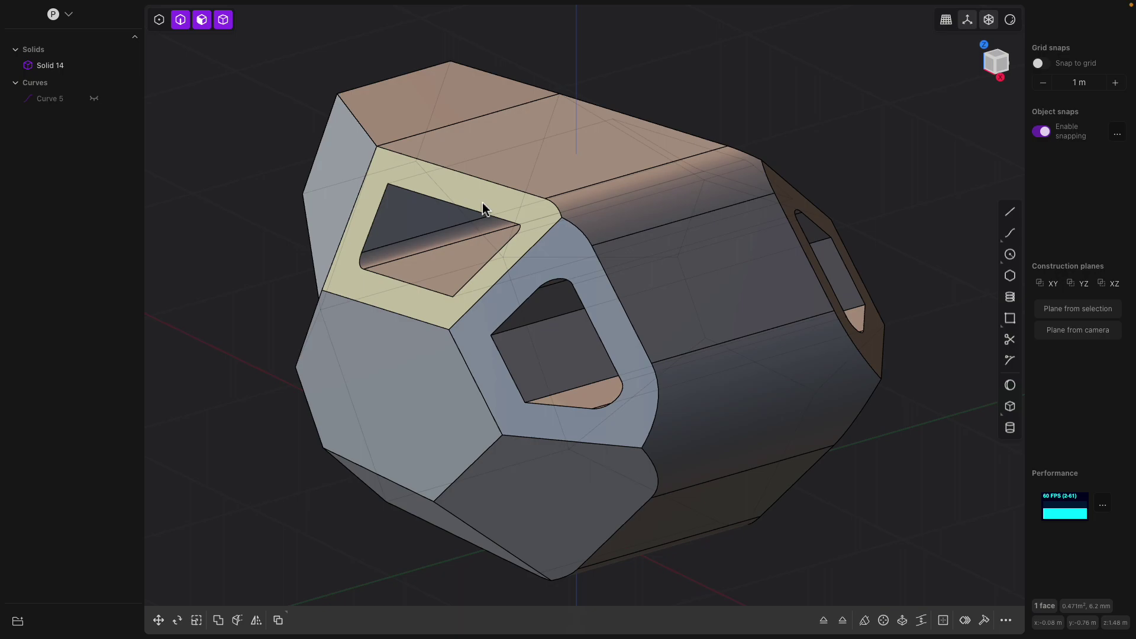
pyautogui.press('e')
pyautogui.moveTo(393, 203); pyautogui.dragTo(385, 202, button='middle')
pyautogui.moveTo(385, 203); pyautogui.dragTo(377, 200)
pyautogui.moveTo(456, 197); pyautogui.dragTo(580, 169, button='middle')
pyautogui.moveTo(488, 183); pyautogui.dragTo(623, 208, button='middle')
pyautogui.press('Return')
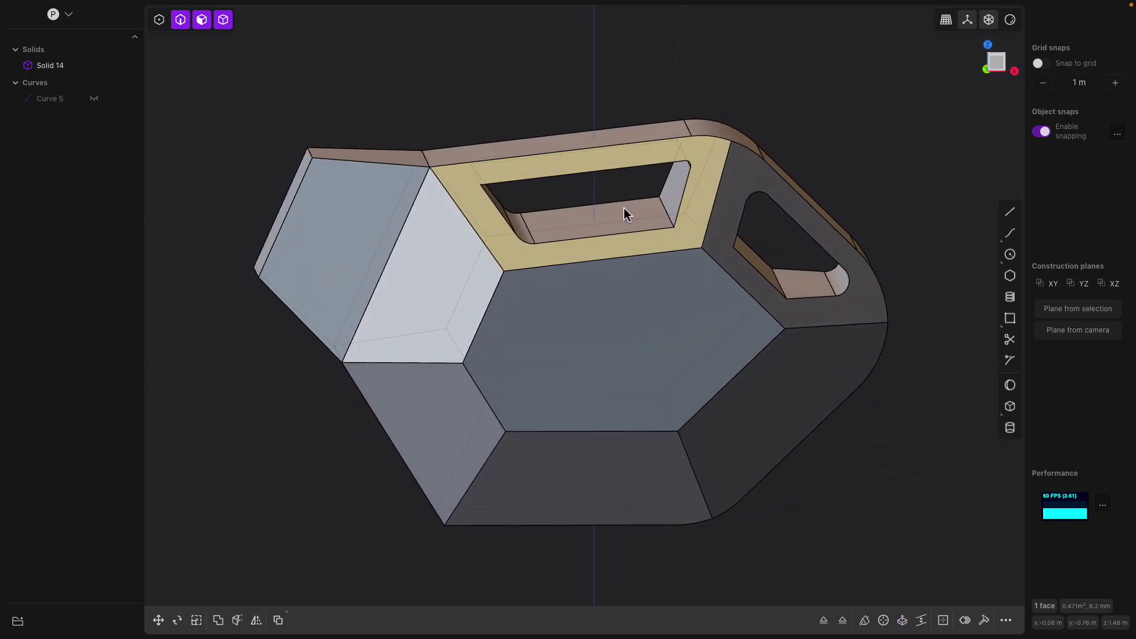
# Step: Offset the hull's large hexagonal side face inward about 0.01 m
pyautogui.scroll(-2, 593, 307)
pyautogui.click(640, 353)
pyautogui.press('o')
pyautogui.moveTo(593, 307)
pyautogui.mouseDown(button='middle')
pyautogui.moveTo(637, 352)
pyautogui.moveTo(591, 324)
pyautogui.mouseUp(button='middle')
pyautogui.moveTo(591, 324); pyautogui.dragTo(621, 352, button='middle')
pyautogui.moveTo(622, 355)
pyautogui.mouseDown()
pyautogui.moveTo(645, 375)
pyautogui.moveTo(622, 364)
pyautogui.mouseUp()
pyautogui.moveTo(622, 366); pyautogui.dragTo(602, 312, button='middle')
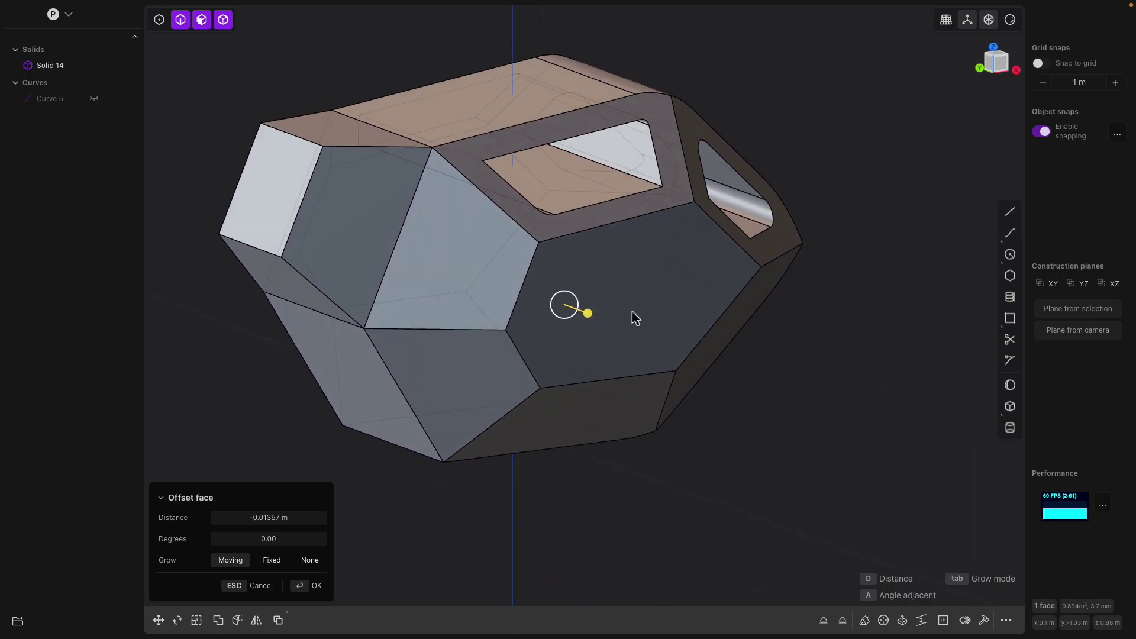
# Step: Offset the boundary of the large side face inward about 0.18 m to split off an inner hexagonal region
pyautogui.hotkey('shift', 'p')
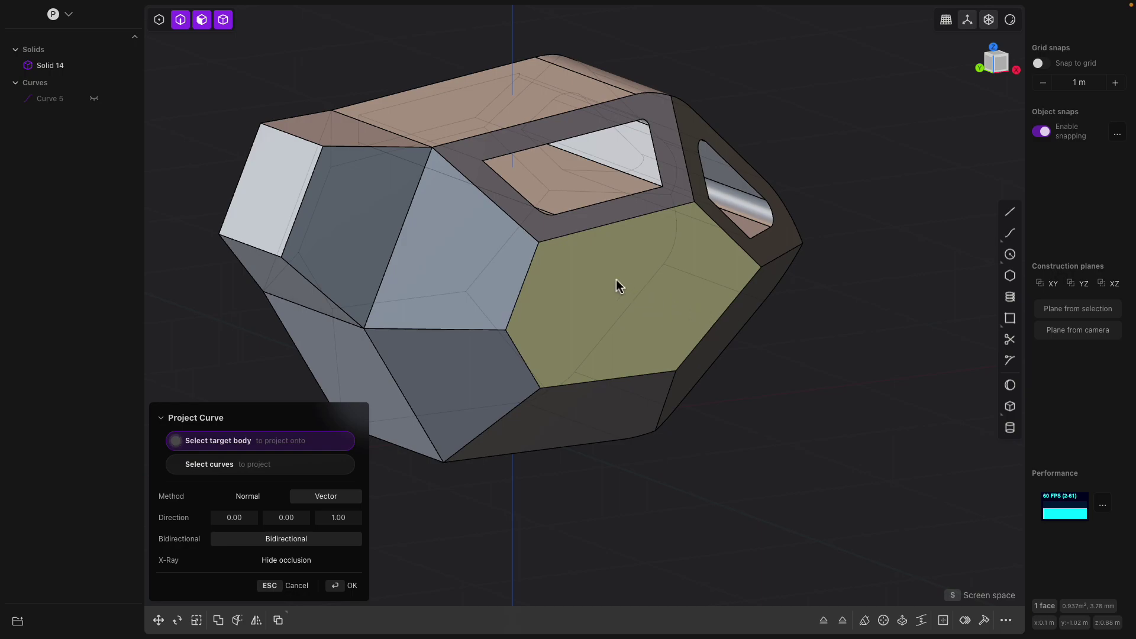
pyautogui.press('o')
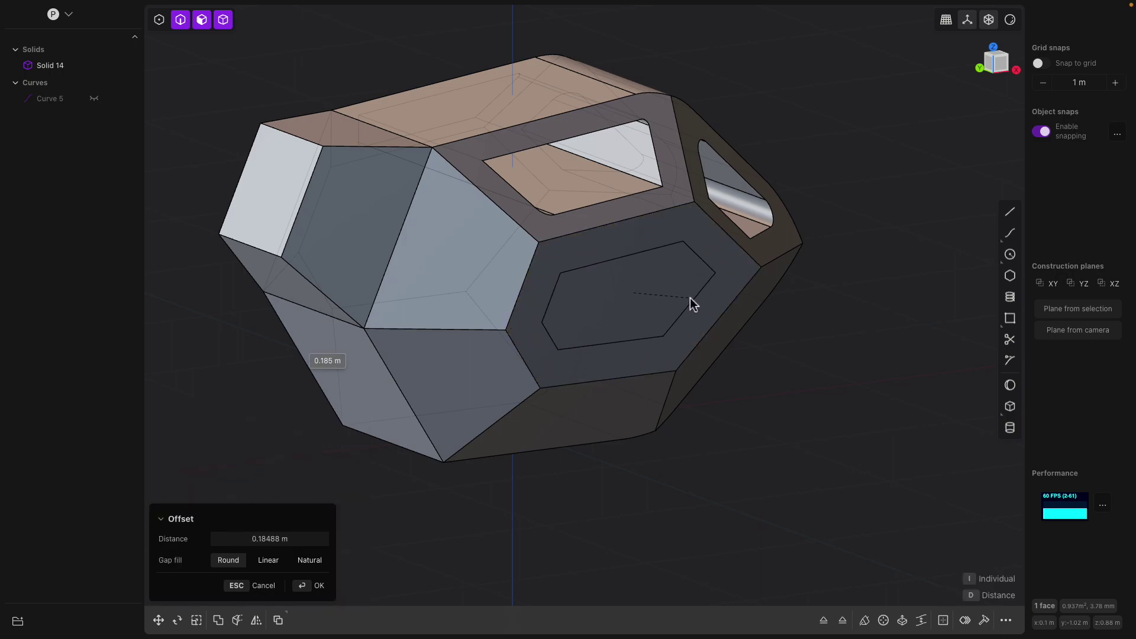
pyautogui.click(690, 299)
pyautogui.press('Return')
pyautogui.moveTo(757, 345); pyautogui.dragTo(764, 360, button='middle')
# Step: Extrude the inner hexagonal region outward about 0.62 m with an inward taper of about 12 degrees
pyautogui.click(675, 327)
pyautogui.moveTo(675, 326)
pyautogui.mouseDown(button='middle')
pyautogui.moveTo(598, 328)
pyautogui.moveTo(658, 335)
pyautogui.mouseUp(button='middle')
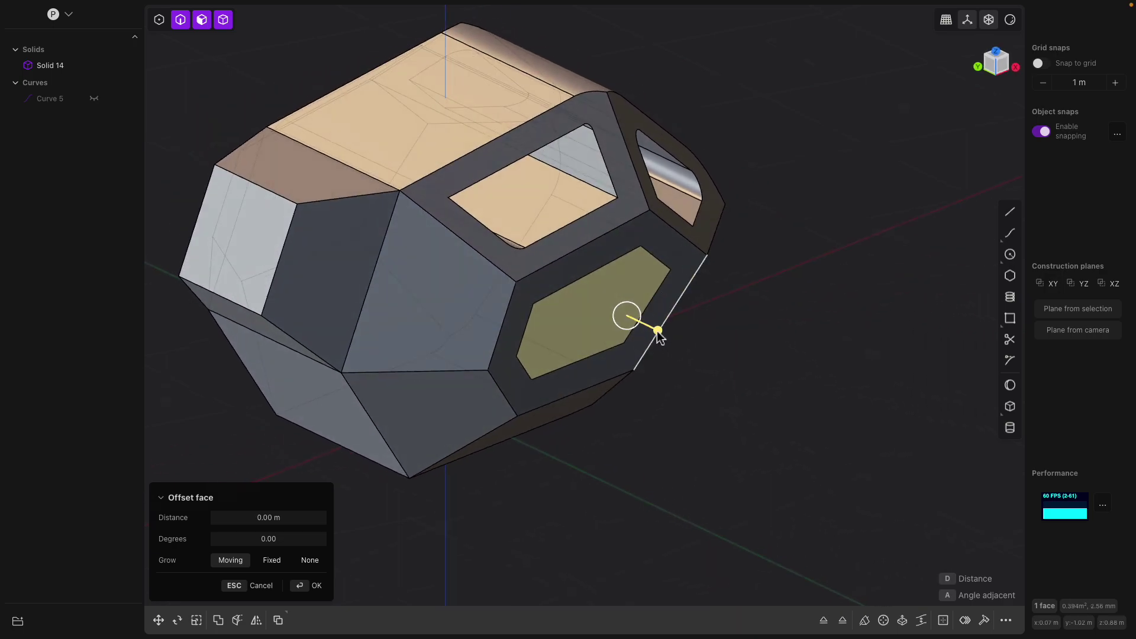
pyautogui.press('x')
pyautogui.moveTo(632, 326); pyautogui.dragTo(723, 368)
pyautogui.moveTo(737, 373); pyautogui.dragTo(763, 377, button='middle')
pyautogui.moveTo(763, 378)
pyautogui.mouseDown()
pyautogui.moveTo(751, 375)
pyautogui.moveTo(758, 381)
pyautogui.mouseUp()
pyautogui.moveTo(651, 371); pyautogui.dragTo(764, 366, button='middle')
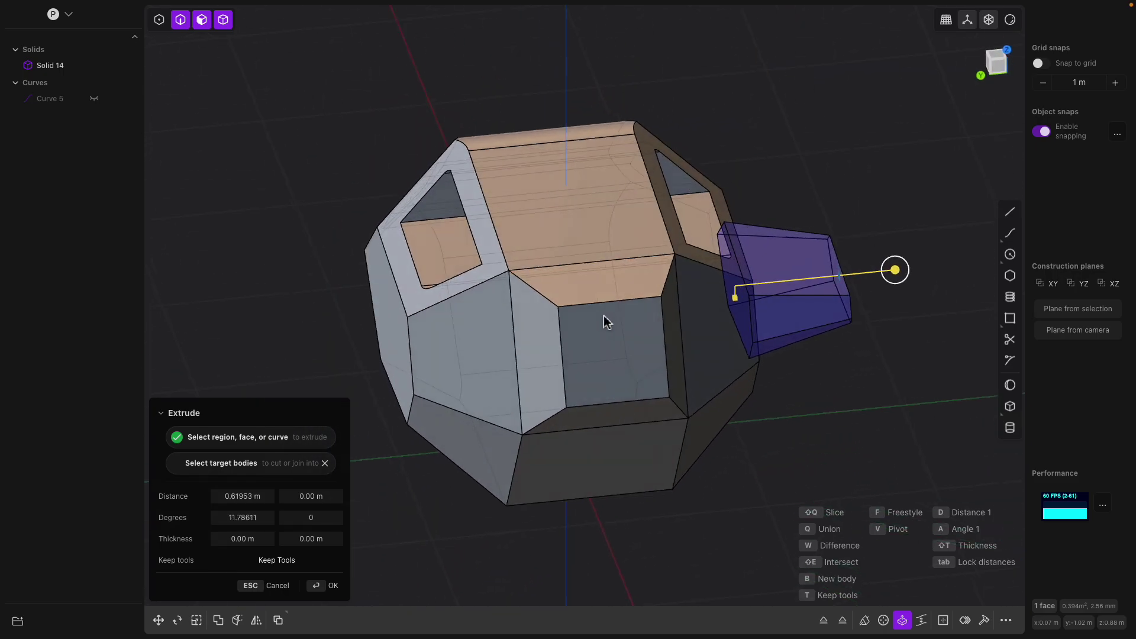
pyautogui.rightClick(599, 318)
pyautogui.click(602, 339)
pyautogui.moveTo(601, 345); pyautogui.dragTo(490, 362, button='middle')
pyautogui.moveTo(728, 307); pyautogui.dragTo(532, 313, button='middle')
pyautogui.moveTo(622, 315); pyautogui.dragTo(696, 315, button='middle')
pyautogui.press('a')
pyautogui.press('Return')
pyautogui.moveTo(634, 298); pyautogui.dragTo(829, 249, button='middle')
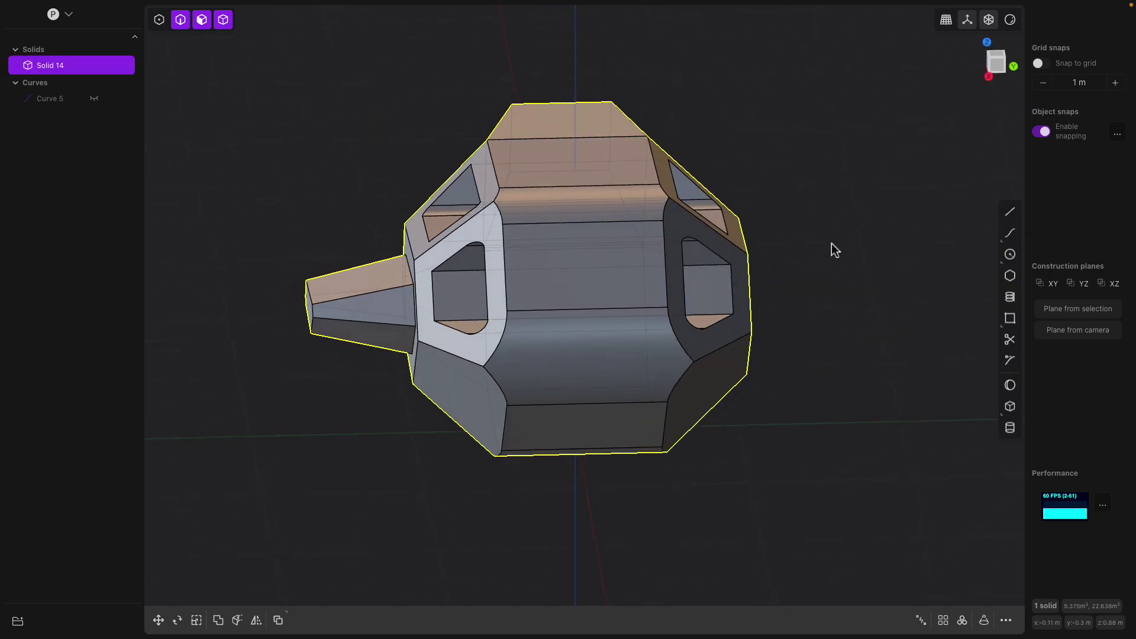
# Step: Scale the whole submarine solid narrower across its width, along the Y axis
pyautogui.press('s')
pyautogui.moveTo(575, 290); pyautogui.dragTo(550, 294)
pyautogui.moveTo(553, 294); pyautogui.dragTo(642, 238, button='middle')
pyautogui.press('Return')
# Step: Offset the end face of the side protrusion inward about 0.04 m
pyautogui.click(539, 311)
pyautogui.press('b')
pyautogui.moveTo(541, 312); pyautogui.dragTo(510, 306, button='middle')
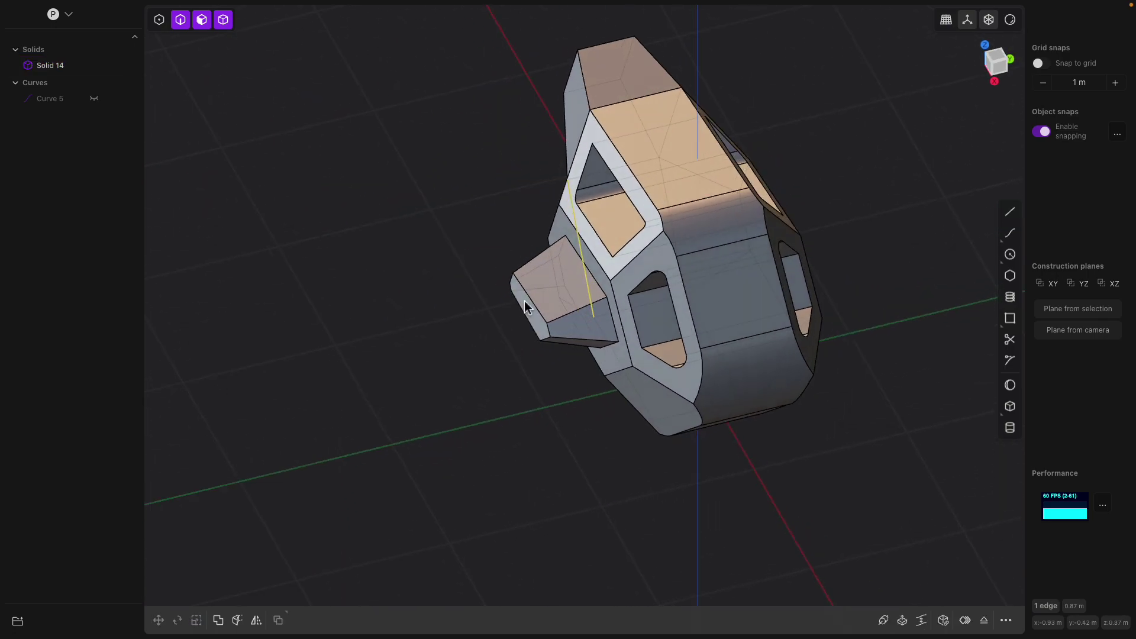
pyautogui.click(524, 301)
pyautogui.moveTo(479, 311); pyautogui.dragTo(464, 316)
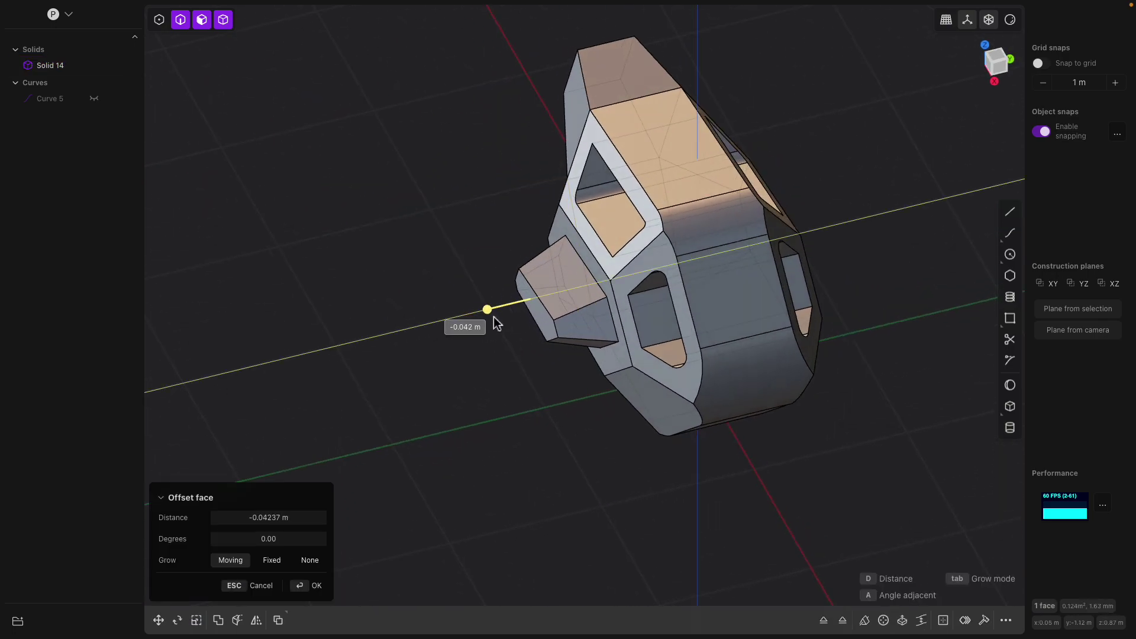
# Step: Extrude the side protrusion's end face outward about 0.31 m with an inward taper of about 9 degrees
pyautogui.press('e')
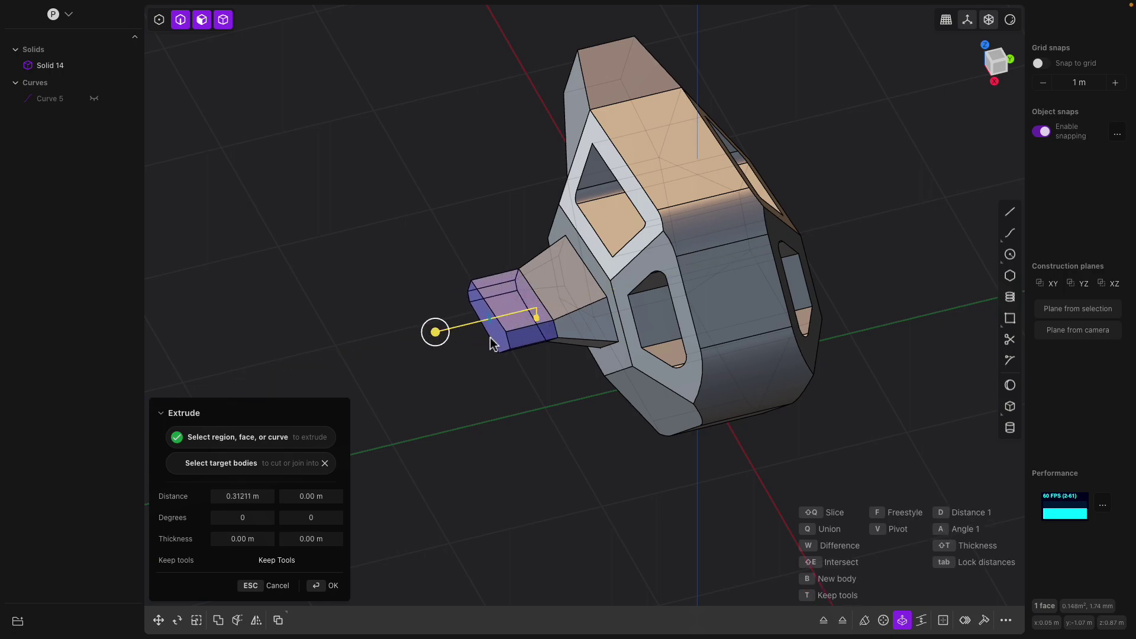
pyautogui.scroll(2, 455, 329)
pyautogui.press('a')
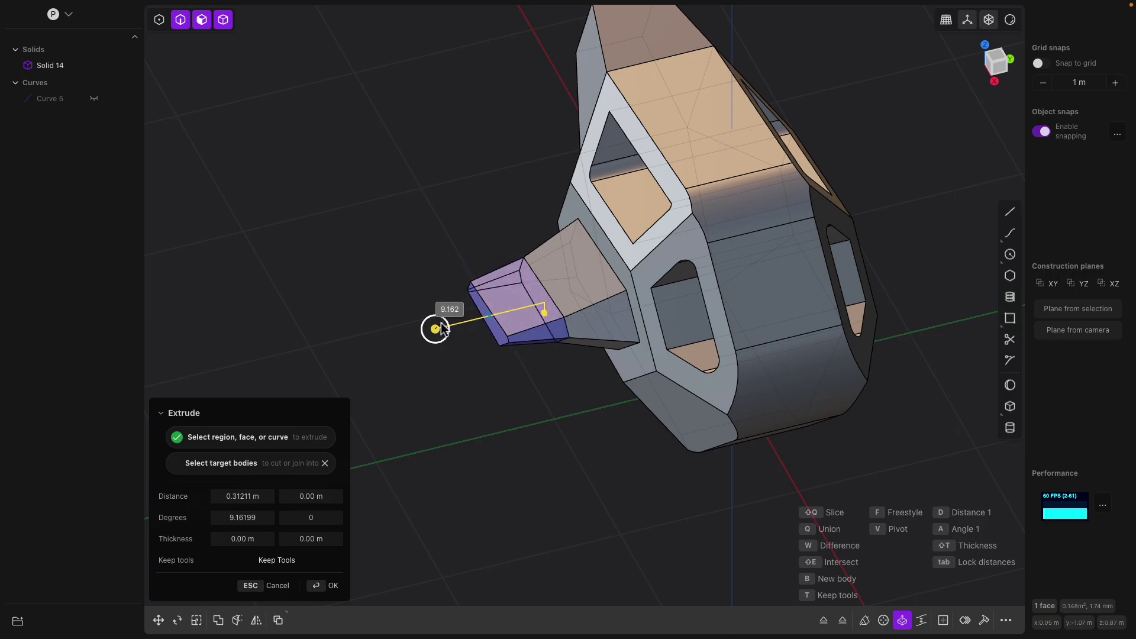
pyautogui.moveTo(441, 322); pyautogui.dragTo(630, 244, button='middle')
pyautogui.moveTo(574, 437); pyautogui.dragTo(581, 384, button='middle')
pyautogui.press('Return')
# Step: Try offsetting the hull's bottom face inward about 0.35 m with the adjacent faces angled about 11 degrees
pyautogui.click(598, 469)
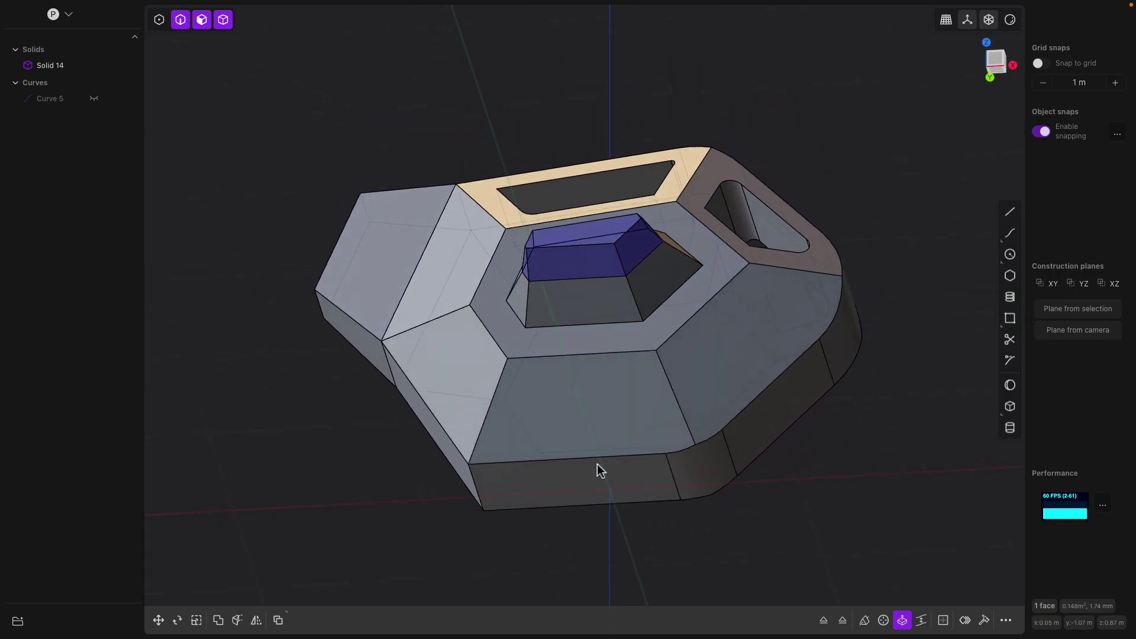
pyautogui.keyDown('shift'); pyautogui.moveTo(609, 476); pyautogui.dragTo(605, 440, button='middle'); pyautogui.keyUp('shift')
pyautogui.moveTo(596, 445)
pyautogui.mouseDown()
pyautogui.moveTo(596, 433)
pyautogui.moveTo(599, 470)
pyautogui.moveTo(602, 444)
pyautogui.moveTo(610, 456)
pyautogui.mouseUp()
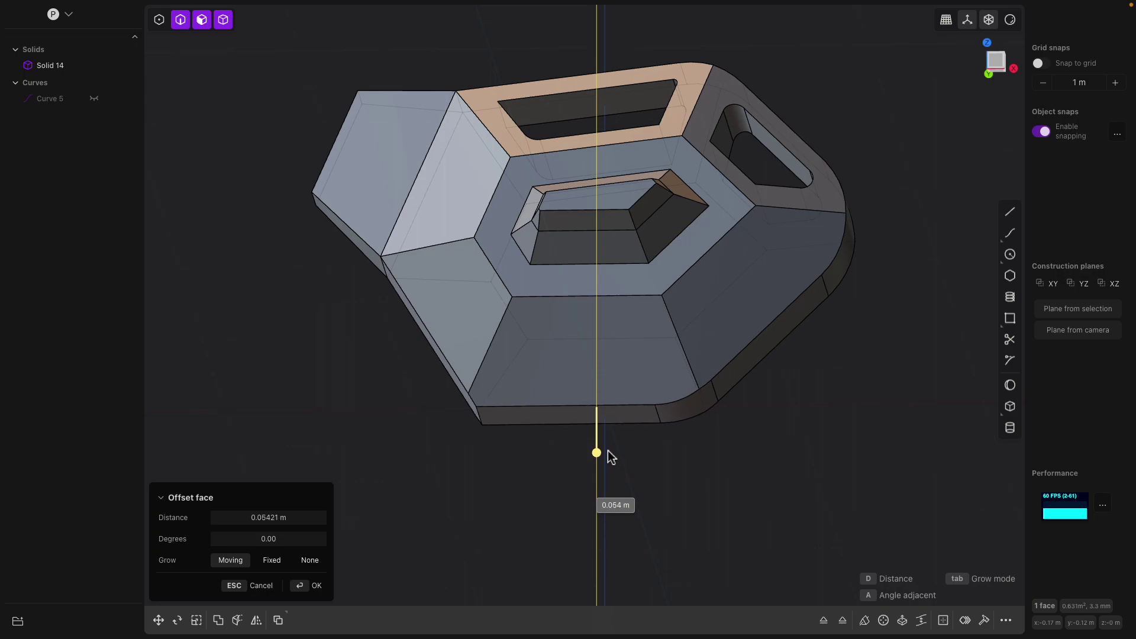
pyautogui.moveTo(607, 447); pyautogui.dragTo(603, 446, button='middle')
pyautogui.moveTo(595, 441); pyautogui.dragTo(618, 367)
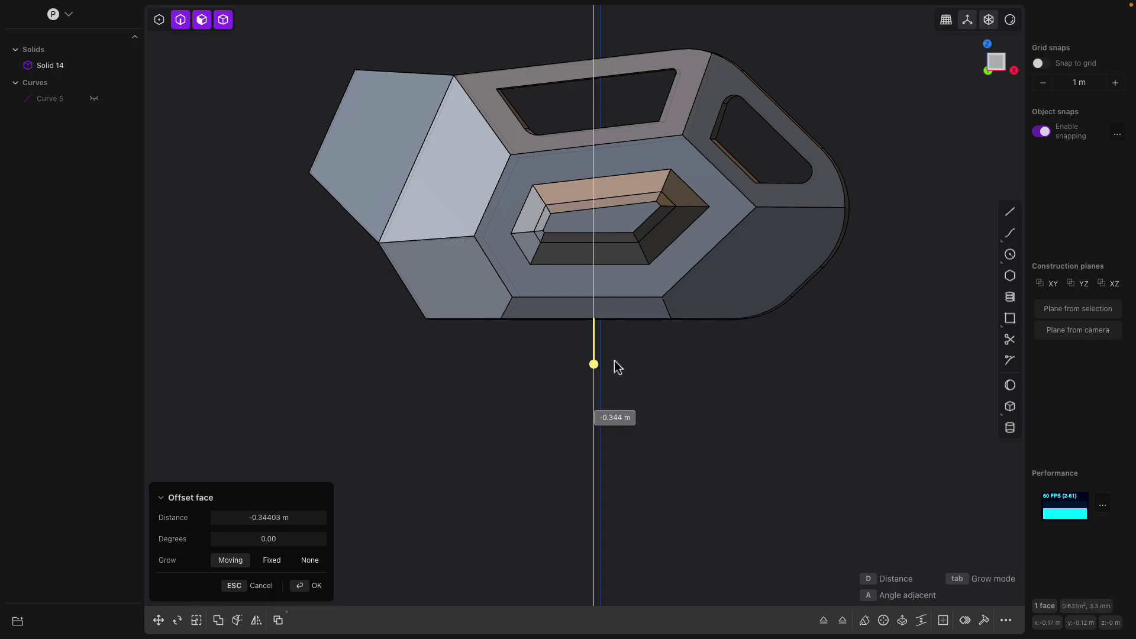
pyautogui.moveTo(617, 367); pyautogui.dragTo(772, 297, button='middle')
pyautogui.press('a')
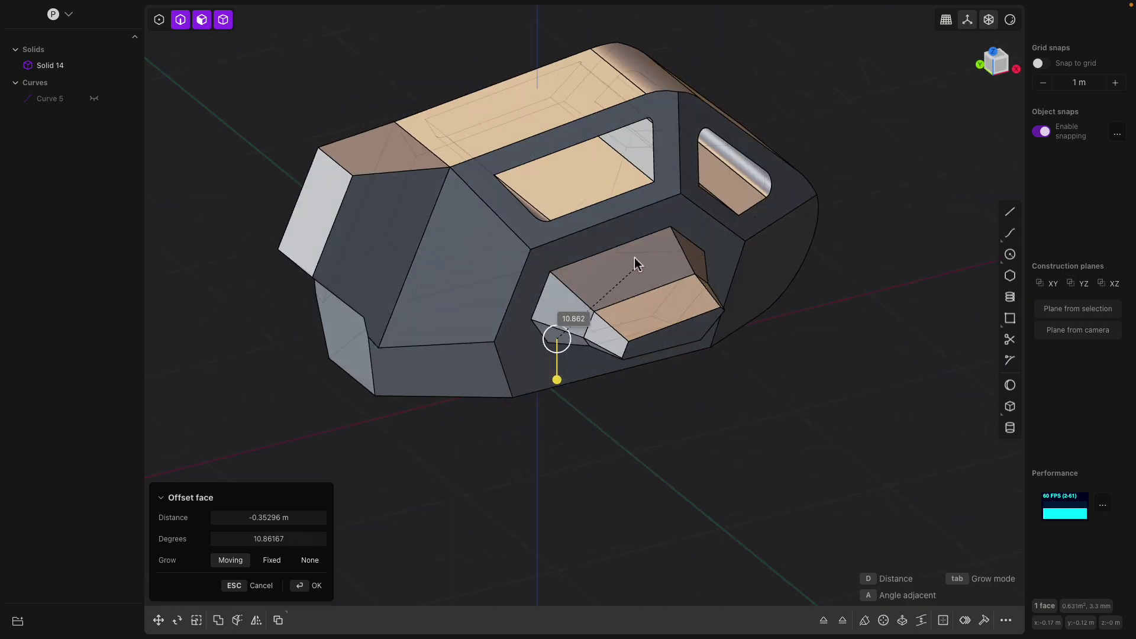
pyautogui.click(606, 232)
pyautogui.moveTo(606, 231); pyautogui.dragTo(600, 308, button='middle')
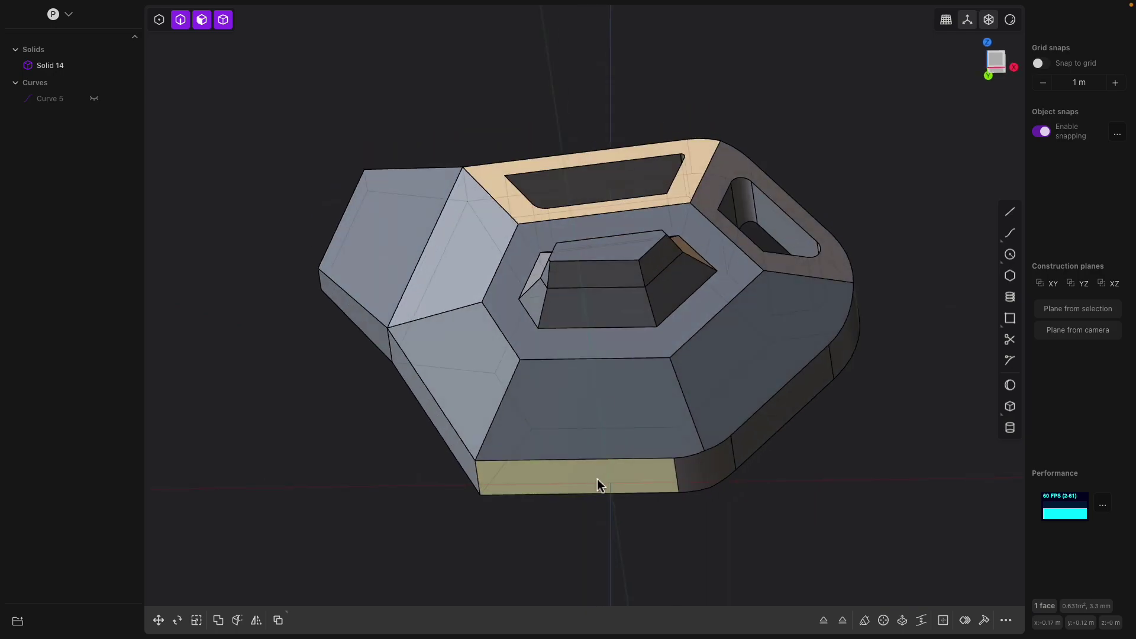
pyautogui.press('o')
pyautogui.click(691, 488)
pyautogui.moveTo(691, 522); pyautogui.dragTo(689, 494)
pyautogui.click(766, 432)
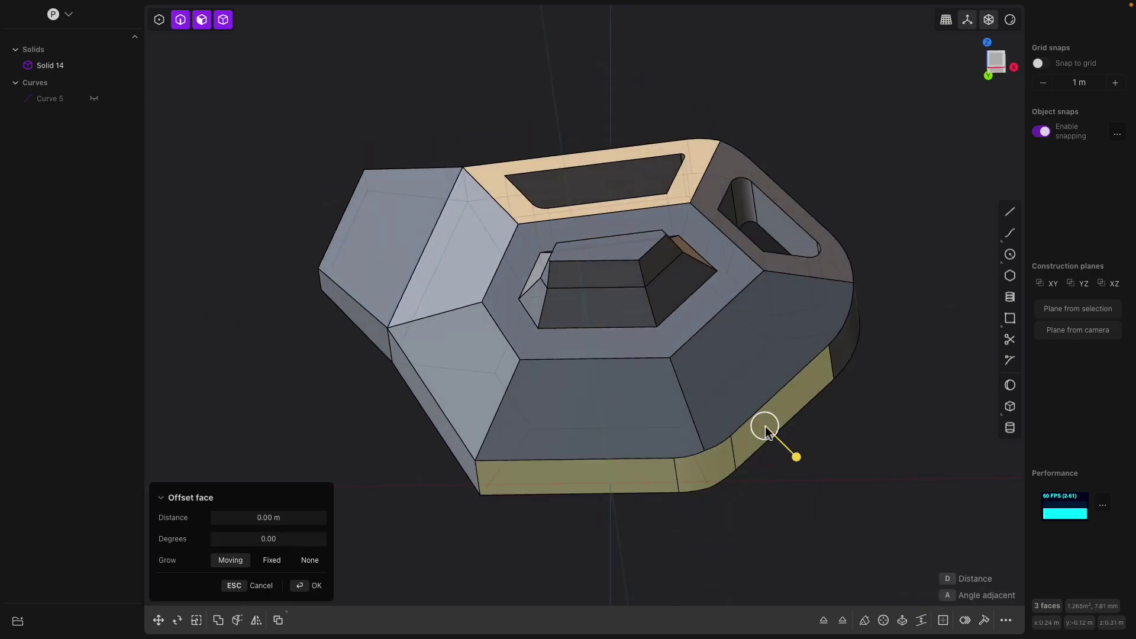
pyautogui.moveTo(799, 456); pyautogui.dragTo(849, 461)
pyautogui.press('Escape')
# Step: Offset the hull's bottom face upward about 0.32 m
pyautogui.click(635, 481)
pyautogui.moveTo(634, 515); pyautogui.dragTo(636, 463)
pyautogui.moveTo(641, 436); pyautogui.dragTo(712, 418, button='middle')
# Step: Try to scale the hull's bottom face to about 0.79 along the Y axis
pyautogui.click(673, 396)
pyautogui.click(638, 396)
pyautogui.click(723, 403)
pyautogui.press('s')
pyautogui.press('y')
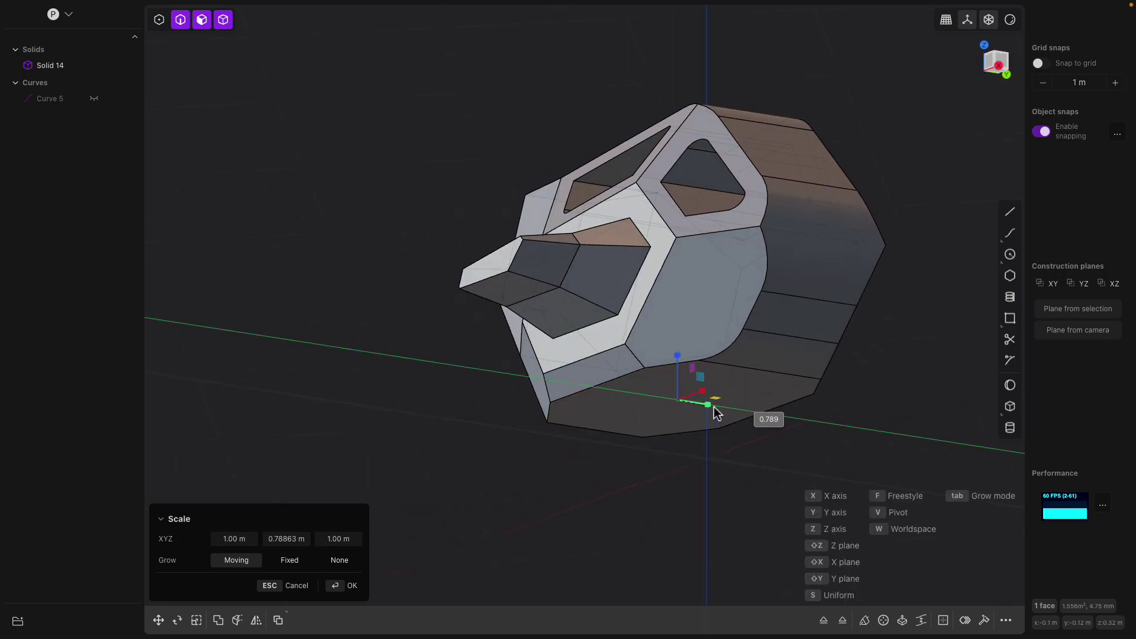
pyautogui.click(674, 411)
pyautogui.moveTo(649, 409); pyautogui.dragTo(526, 349, button='middle')
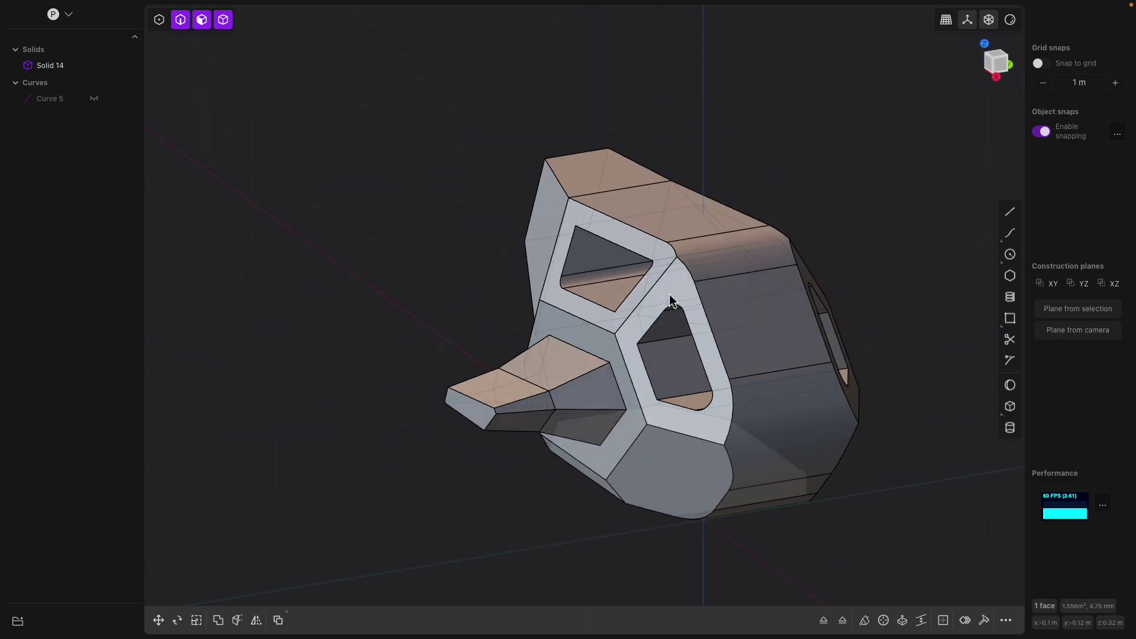
pyautogui.click(755, 271)
pyautogui.press('b')
pyautogui.moveTo(743, 304); pyautogui.dragTo(512, 126, button='middle')
pyautogui.press('Escape')
# Step: Mirror the whole submarine solid about its lengthwise centre plane
pyautogui.hotkey('ctrl', 'a')
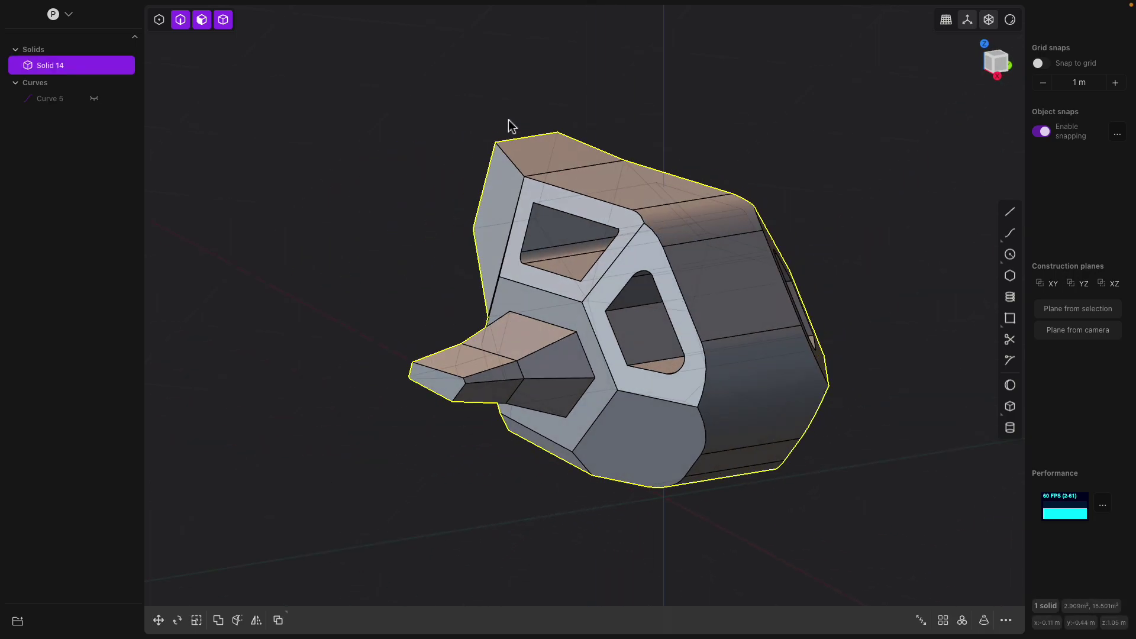
pyautogui.keyDown('shift'); pyautogui.moveTo(658, 347); pyautogui.dragTo(581, 319, button='middle'); pyautogui.keyUp('shift')
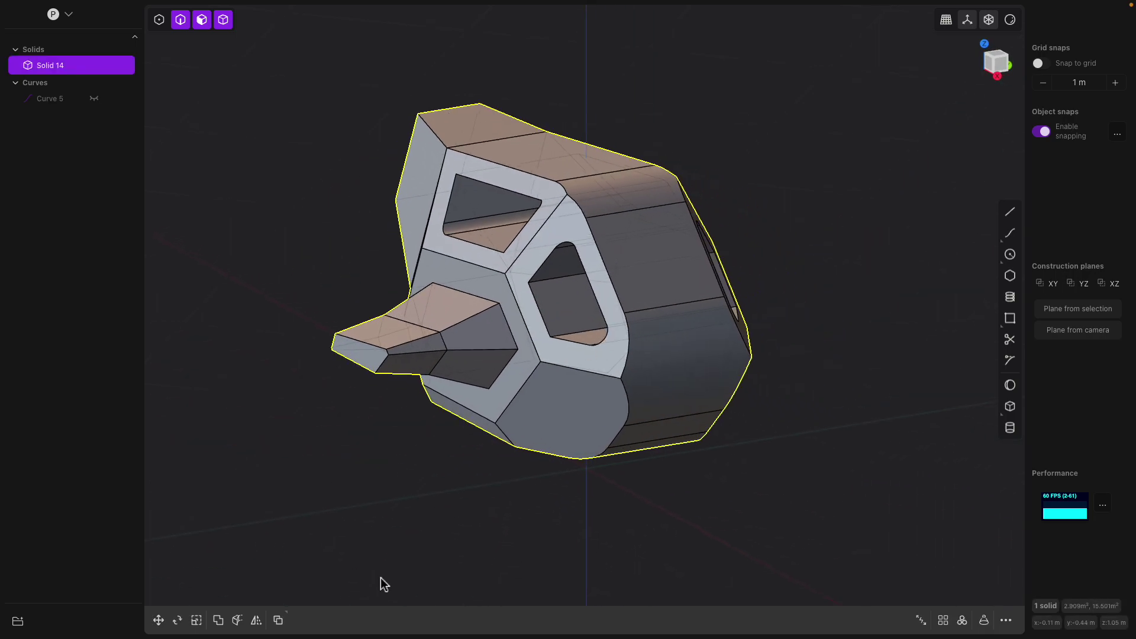
pyautogui.click(257, 620)
pyautogui.click(606, 466)
pyautogui.moveTo(670, 454); pyautogui.dragTo(554, 441, button='middle')
pyautogui.press('Return')
pyautogui.moveTo(675, 434); pyautogui.dragTo(578, 332, button='middle')
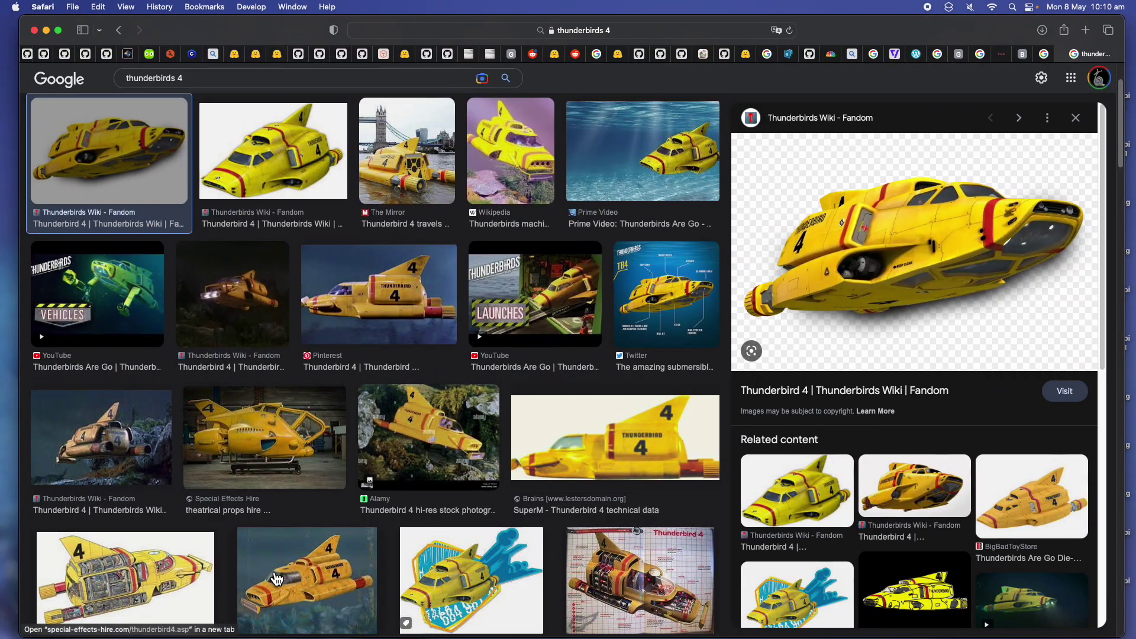
# Step: Browse the Thunderbird 4 image results for hull and fin reference, and return to the submarine model in Plasticity
pyautogui.scroll(-5, 277, 580)
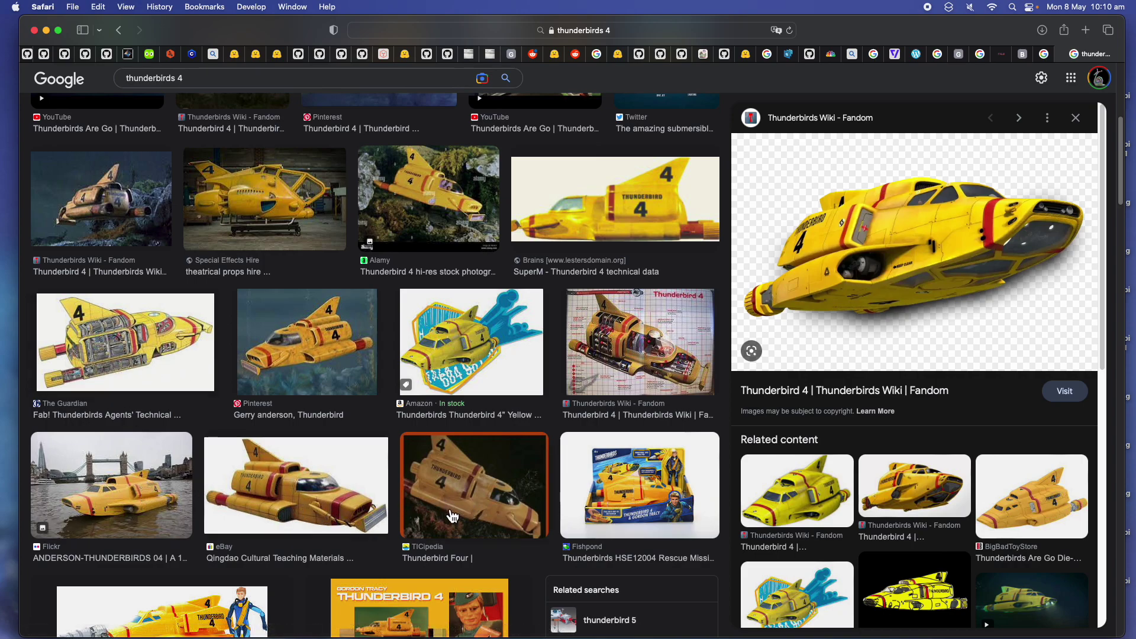
pyautogui.scroll(-1, 480, 519)
pyautogui.scroll(-5, 612, 476)
pyautogui.scroll(10, 812, 330)
pyautogui.scroll(2, 474, 390)
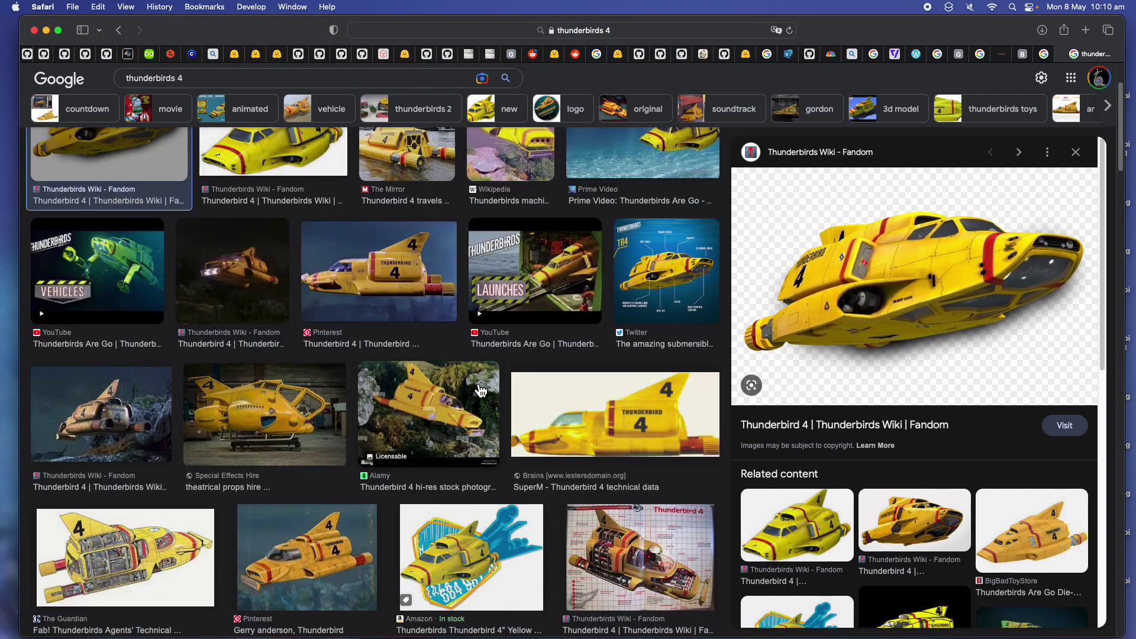
pyautogui.hotkey('ctrl', 'Right')
pyautogui.moveTo(482, 368); pyautogui.dragTo(527, 117, button='middle')
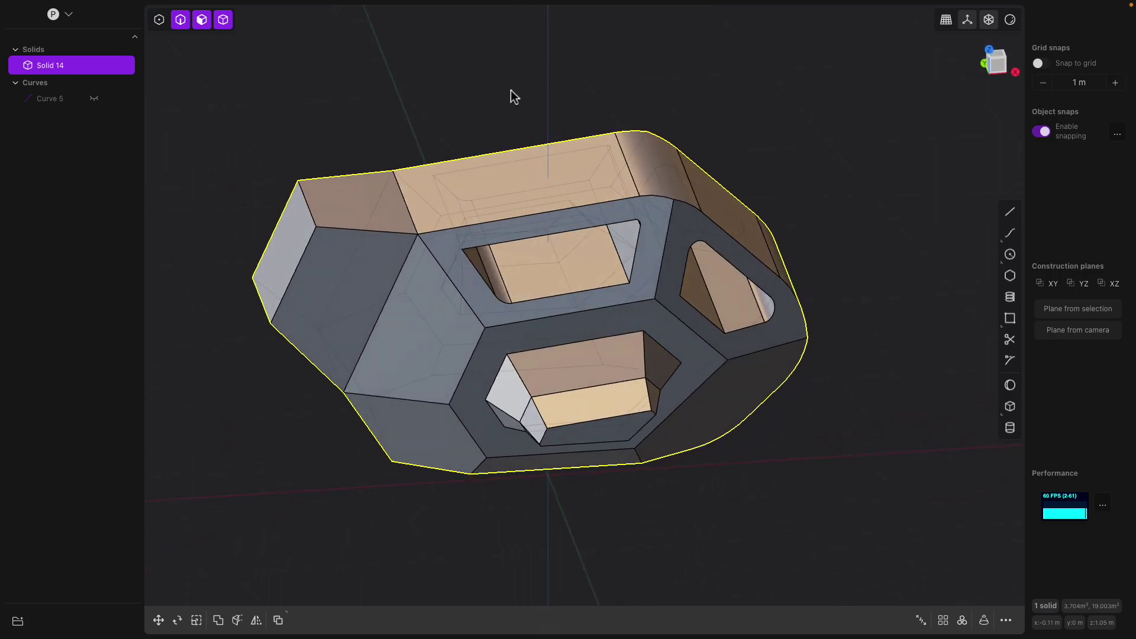
pyautogui.moveTo(489, 177); pyautogui.dragTo(558, 243, button='middle')
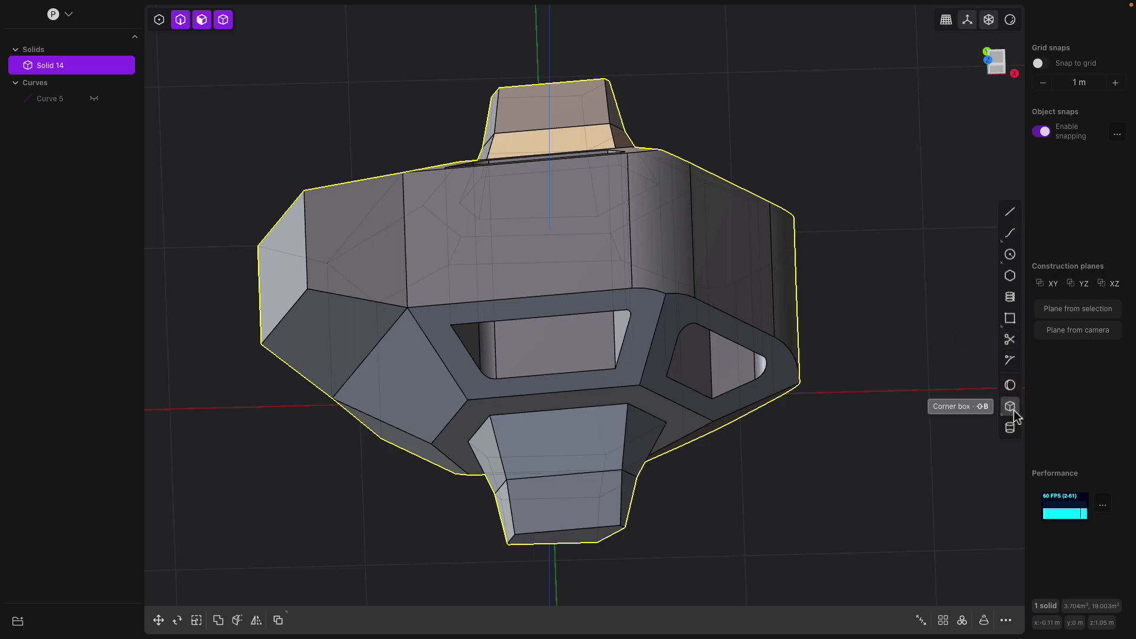
pyautogui.click(1013, 411)
pyautogui.moveTo(515, 251); pyautogui.dragTo(615, 273, button='middle')
pyautogui.moveTo(579, 314); pyautogui.dragTo(642, 300, button='middle')
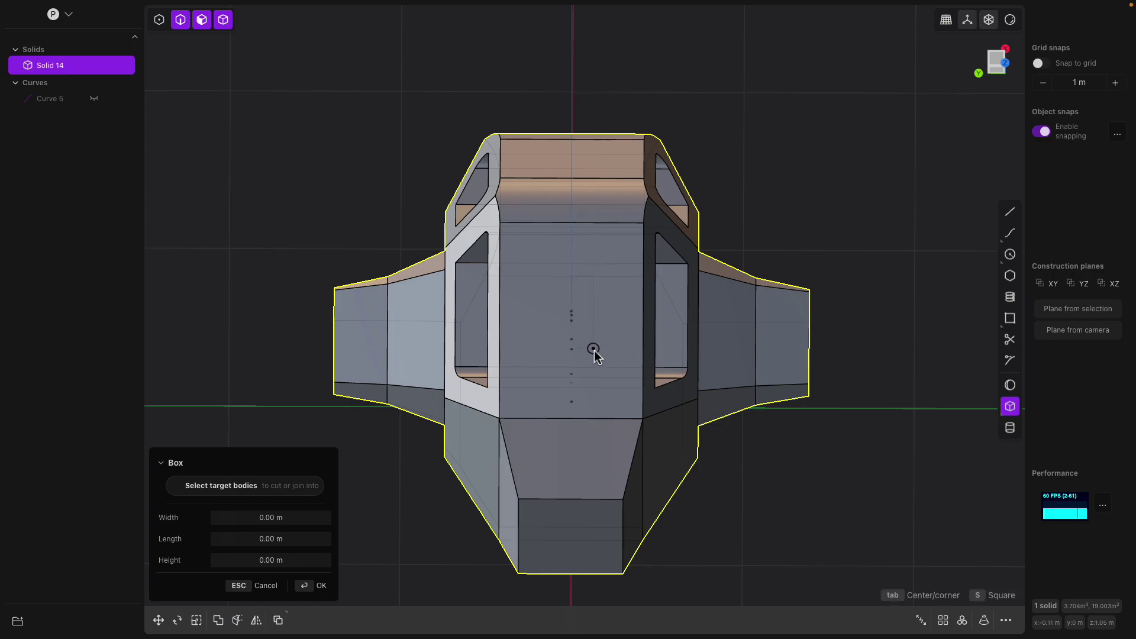
pyautogui.click(592, 382)
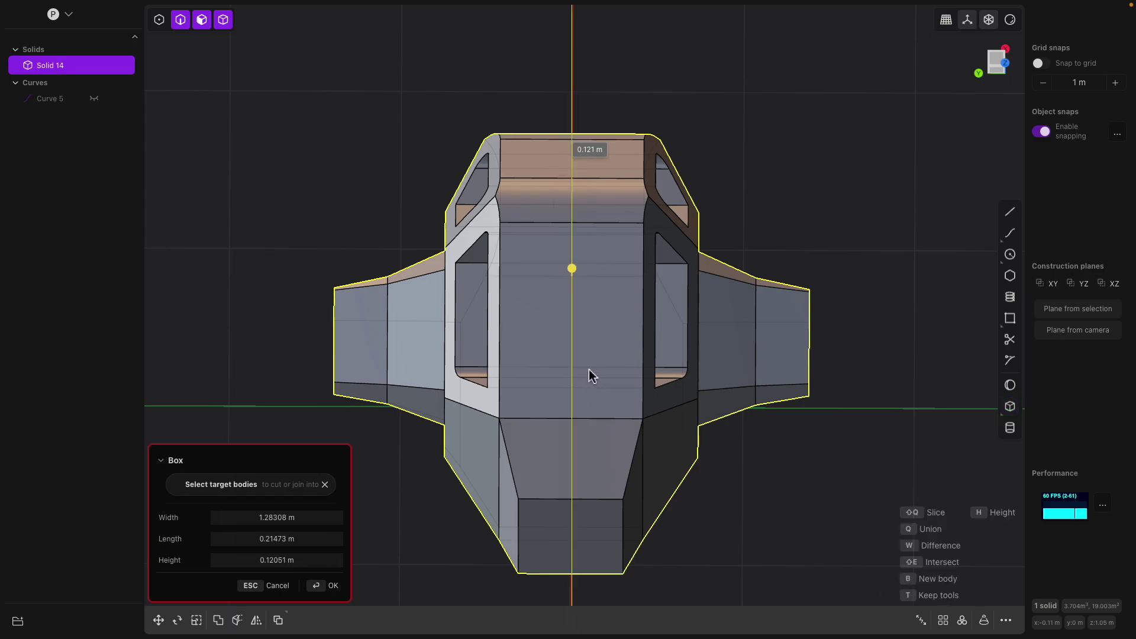
pyautogui.moveTo(586, 348); pyautogui.dragTo(444, 246, button='middle')
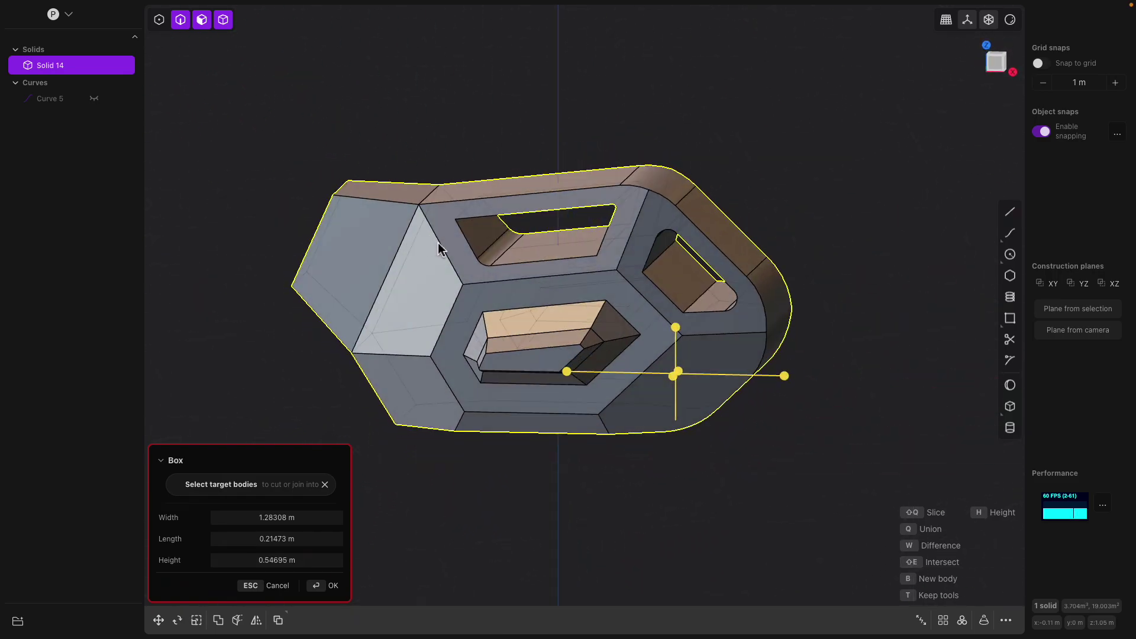
pyautogui.press('Escape')
# Step: Turn off the see-through display of hidden edges and set a temporary construction plane on the hull's flat top face
pyautogui.click(499, 219)
pyautogui.press('f')
pyautogui.moveTo(498, 219); pyautogui.dragTo(498, 274, button='middle')
pyautogui.click(989, 21)
pyautogui.moveTo(768, 122); pyautogui.dragTo(769, 139, button='middle')
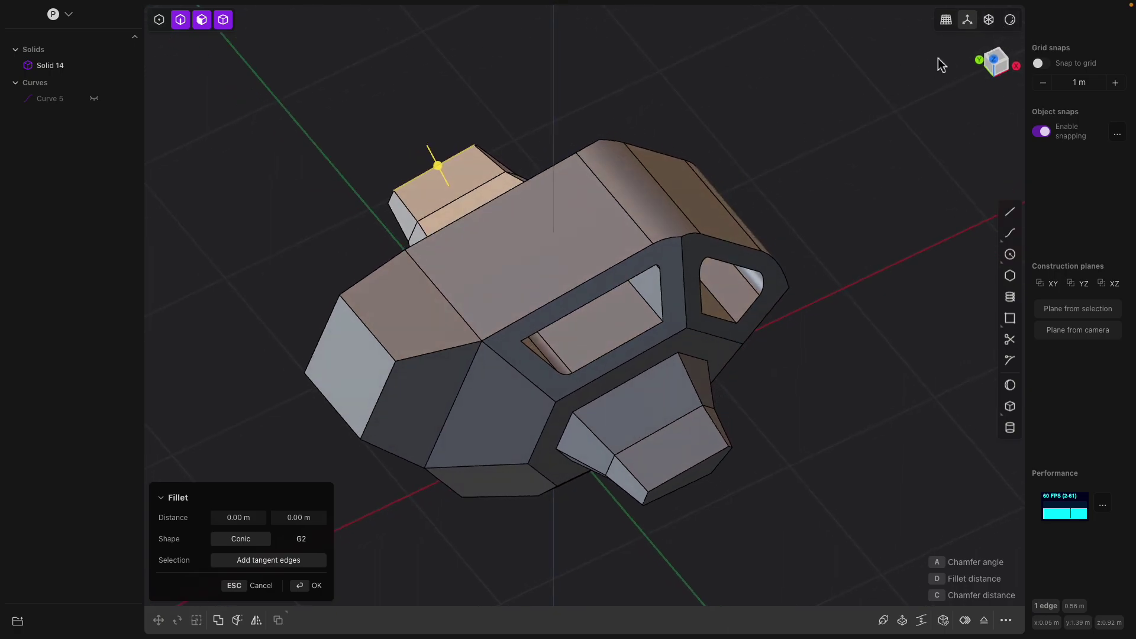
pyautogui.click(577, 238)
pyautogui.moveTo(573, 230); pyautogui.dragTo(697, 168, button='middle')
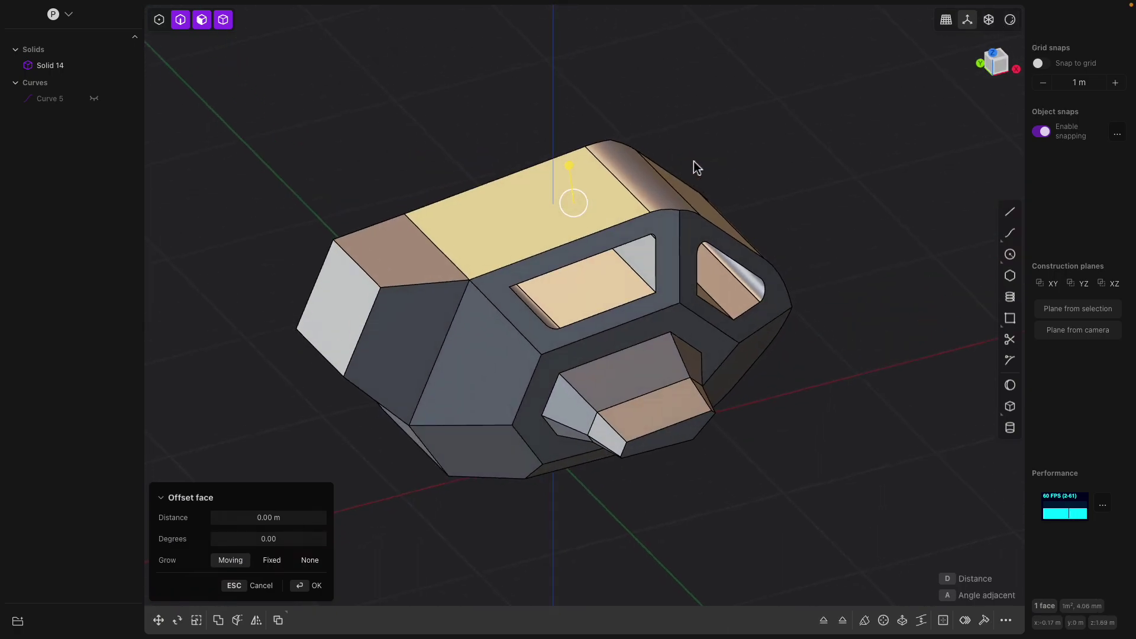
pyautogui.press('space')
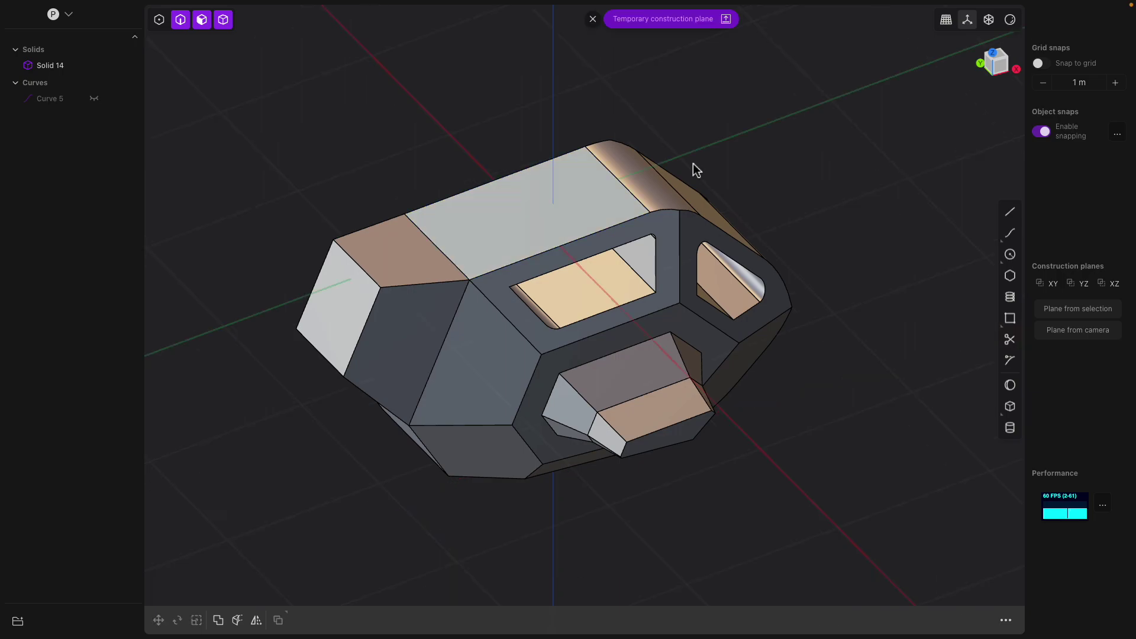
# Step: Add a narrow centred box about 1.03 m long and 0.21 m wide, running lengthwise on the hull's top face
pyautogui.moveTo(582, 175); pyautogui.dragTo(863, 328, button='middle')
pyautogui.click(1010, 406)
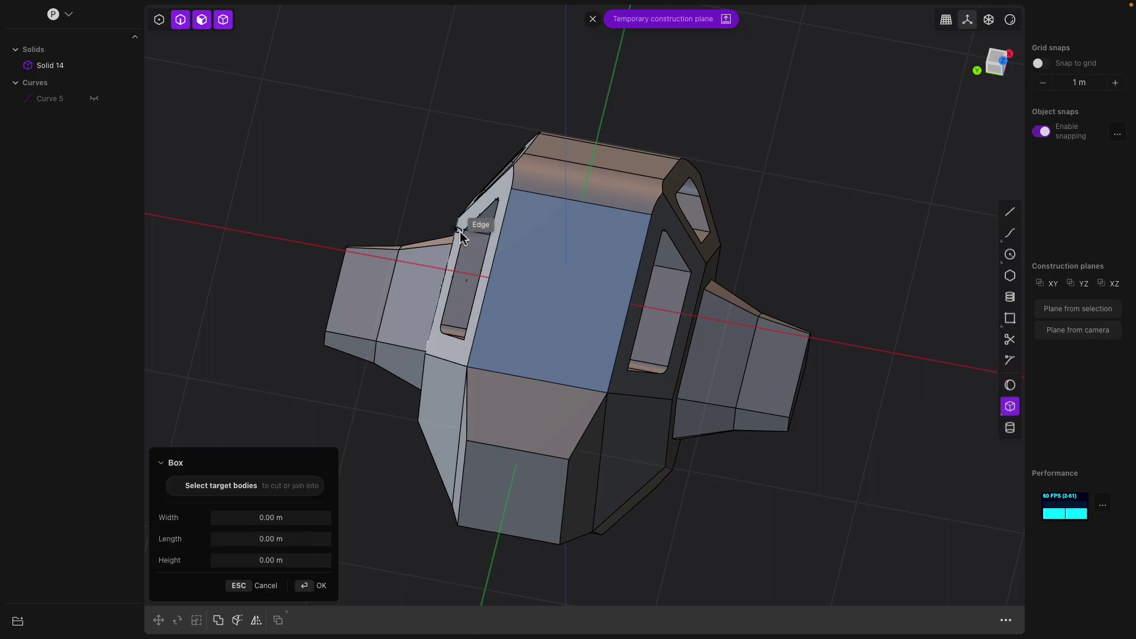
pyautogui.moveTo(562, 282); pyautogui.dragTo(577, 294, button='middle')
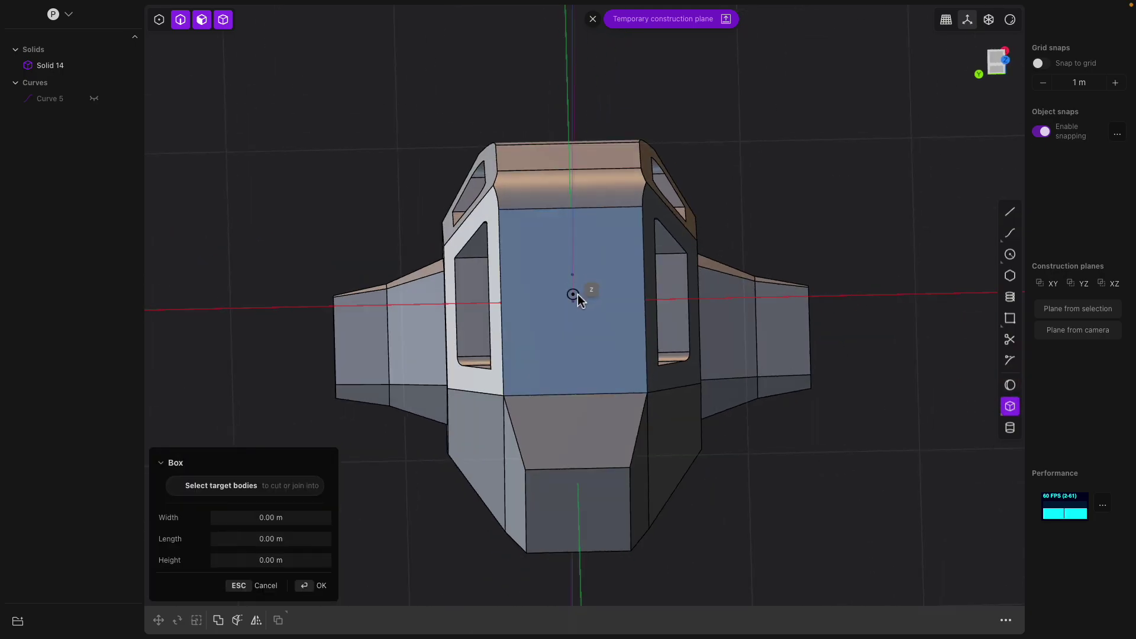
pyautogui.click(572, 300)
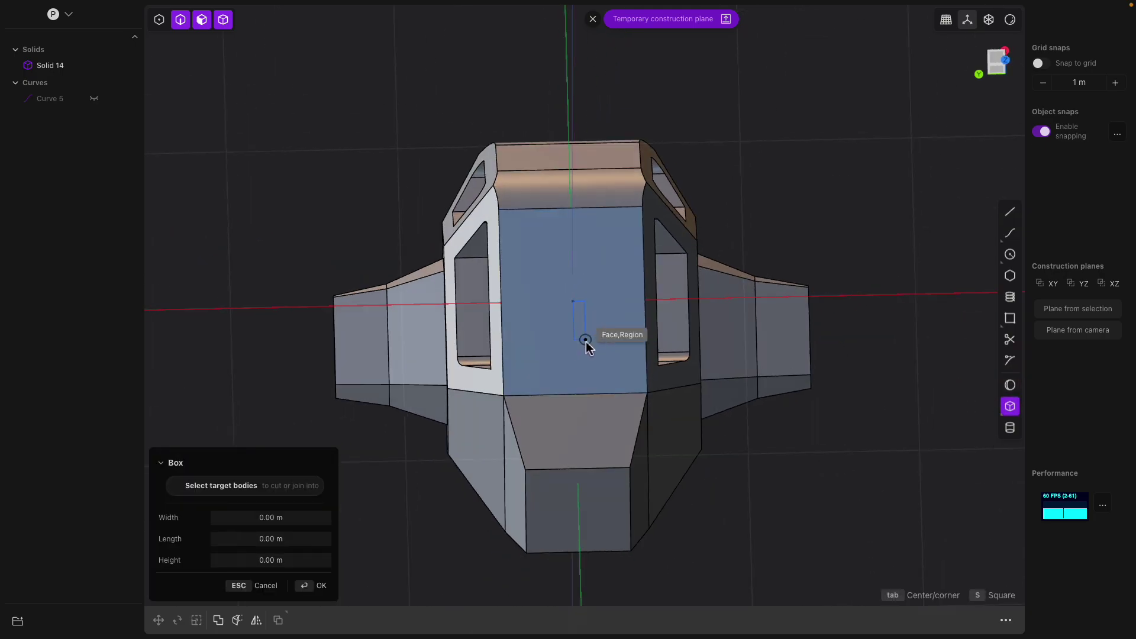
pyautogui.click(593, 381)
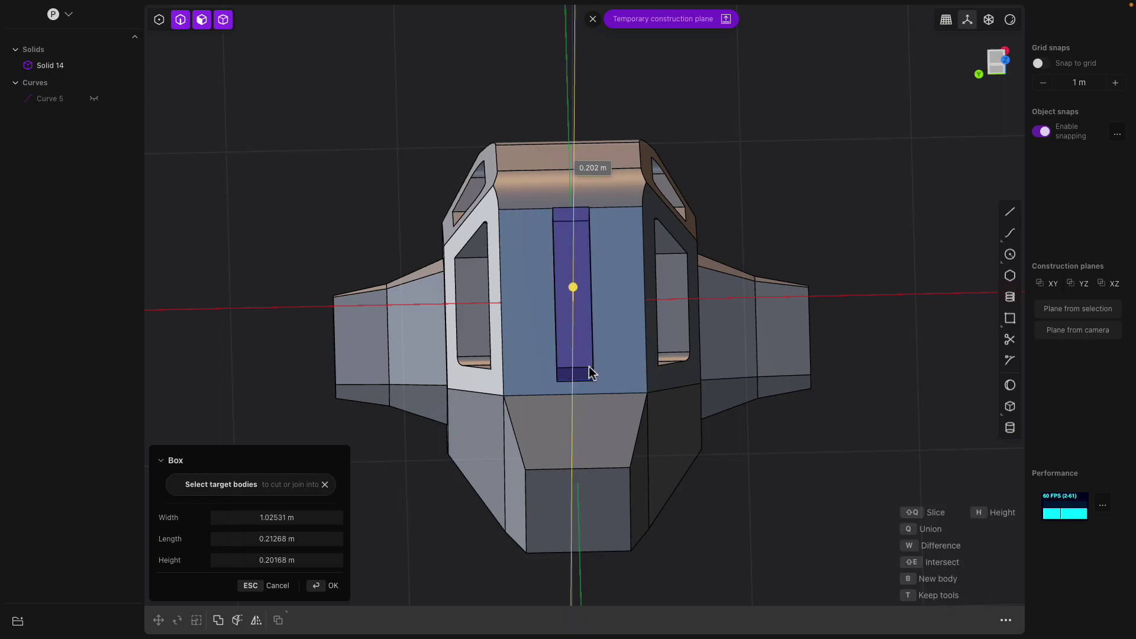
pyautogui.click(591, 343)
pyautogui.moveTo(591, 343); pyautogui.dragTo(545, 314, button='middle')
pyautogui.moveTo(547, 185); pyautogui.dragTo(517, 159, button='middle')
pyautogui.moveTo(517, 160); pyautogui.dragTo(528, 209)
pyautogui.press('Return')
# Step: Offset the top face of the narrow roof box downward by about 0.03 m
pyautogui.moveTo(532, 142); pyautogui.dragTo(565, 158, button='middle')
pyautogui.scroll(1, 565, 189)
pyautogui.click(568, 207)
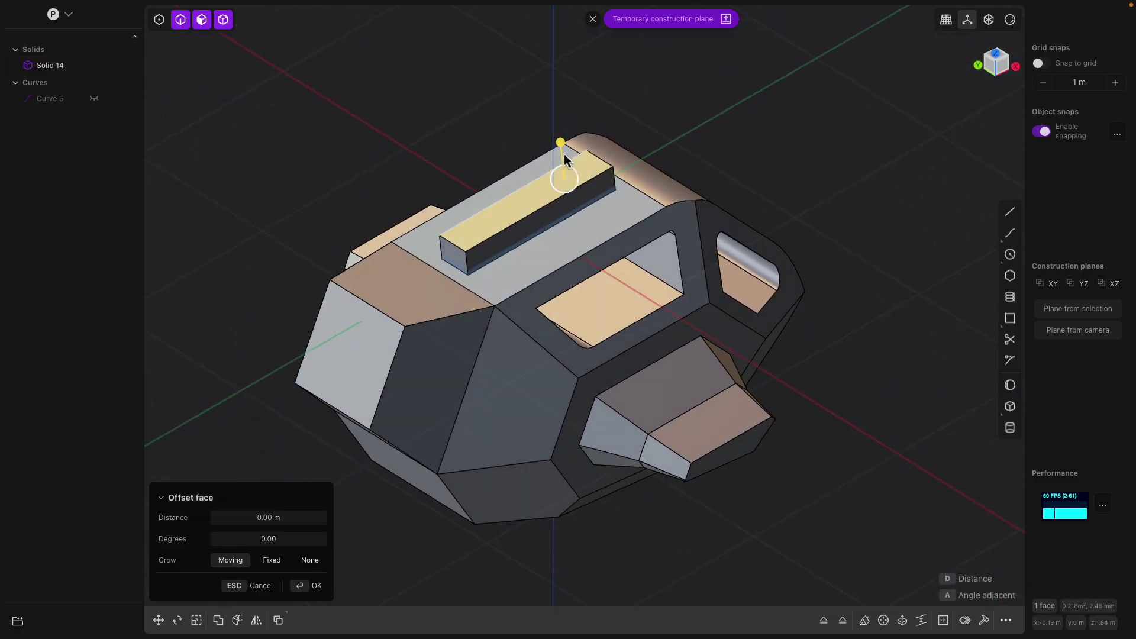
pyautogui.moveTo(561, 145); pyautogui.dragTo(559, 138)
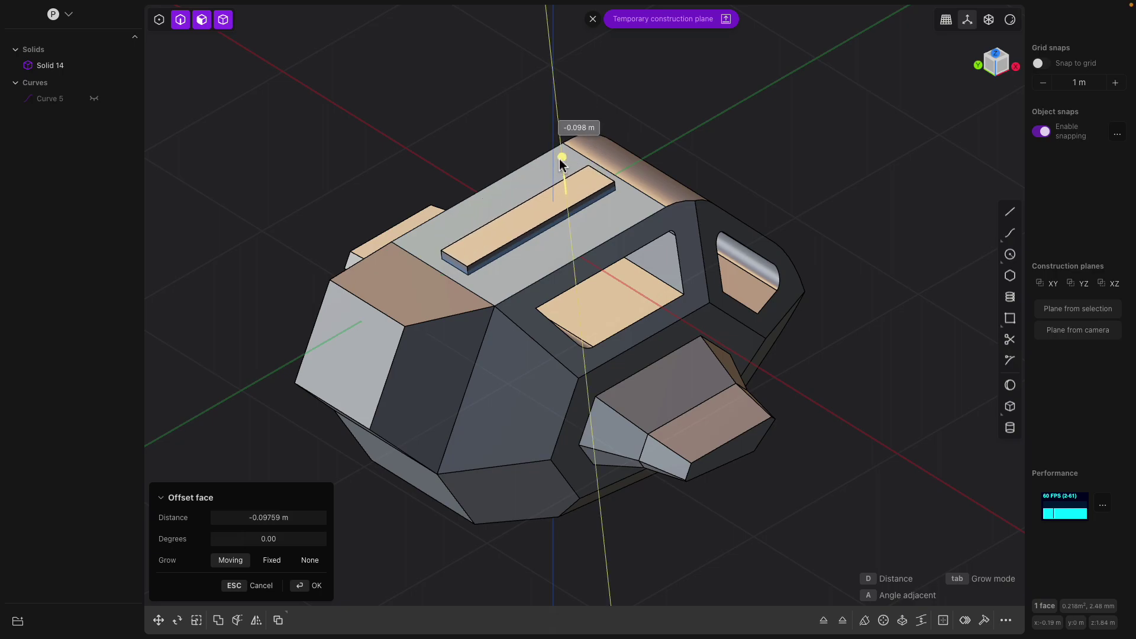
pyautogui.moveTo(560, 153)
pyautogui.mouseDown(button='middle')
pyautogui.moveTo(506, 155)
pyautogui.moveTo(559, 142)
pyautogui.mouseUp(button='middle')
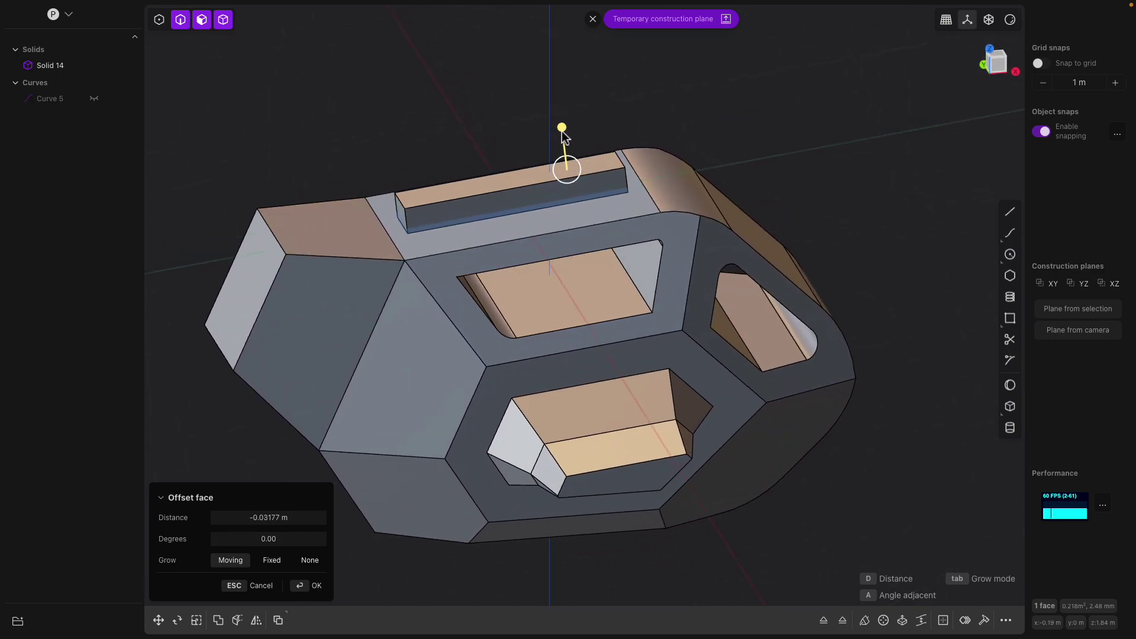
# Step: Extrude the roof box's top face upward with an inward taper to form a fin
pyautogui.press('e')
pyautogui.moveTo(563, 137); pyautogui.dragTo(519, 135, button='middle')
pyautogui.moveTo(503, 118); pyautogui.dragTo(500, 52)
pyautogui.moveTo(500, 52); pyautogui.dragTo(515, 80, button='middle')
pyautogui.moveTo(512, 79); pyautogui.dragTo(506, 76)
pyautogui.moveTo(506, 107); pyautogui.dragTo(467, 145, button='middle')
pyautogui.press('Return')
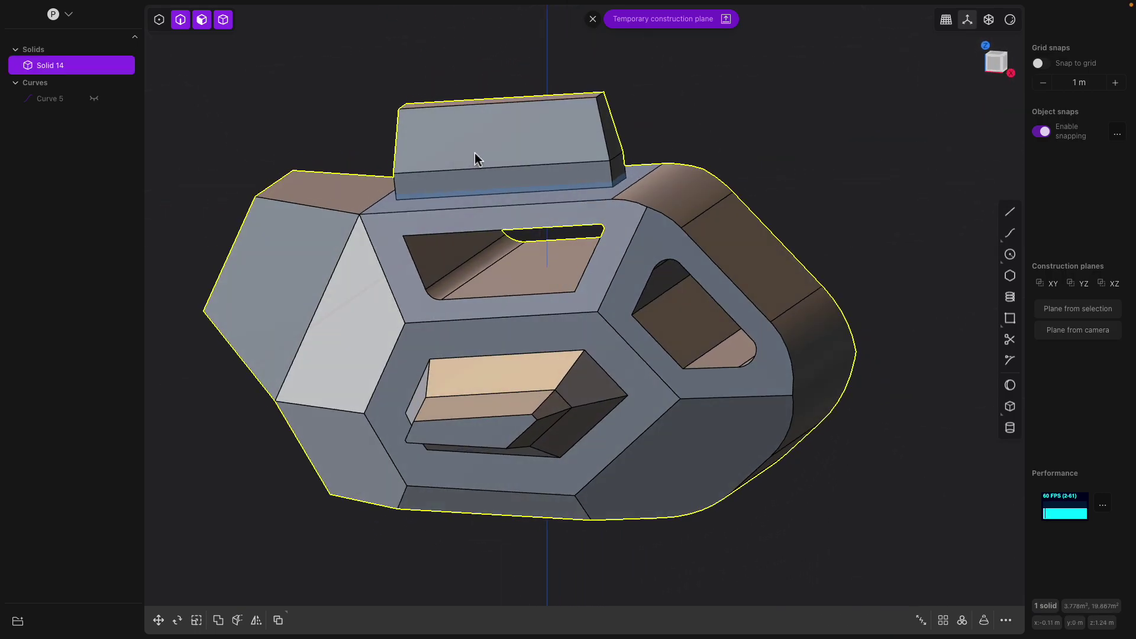
pyautogui.click(497, 183)
pyautogui.press('o')
pyautogui.moveTo(496, 182); pyautogui.dragTo(469, 370, button='middle')
pyautogui.click(573, 222)
pyautogui.press('f')
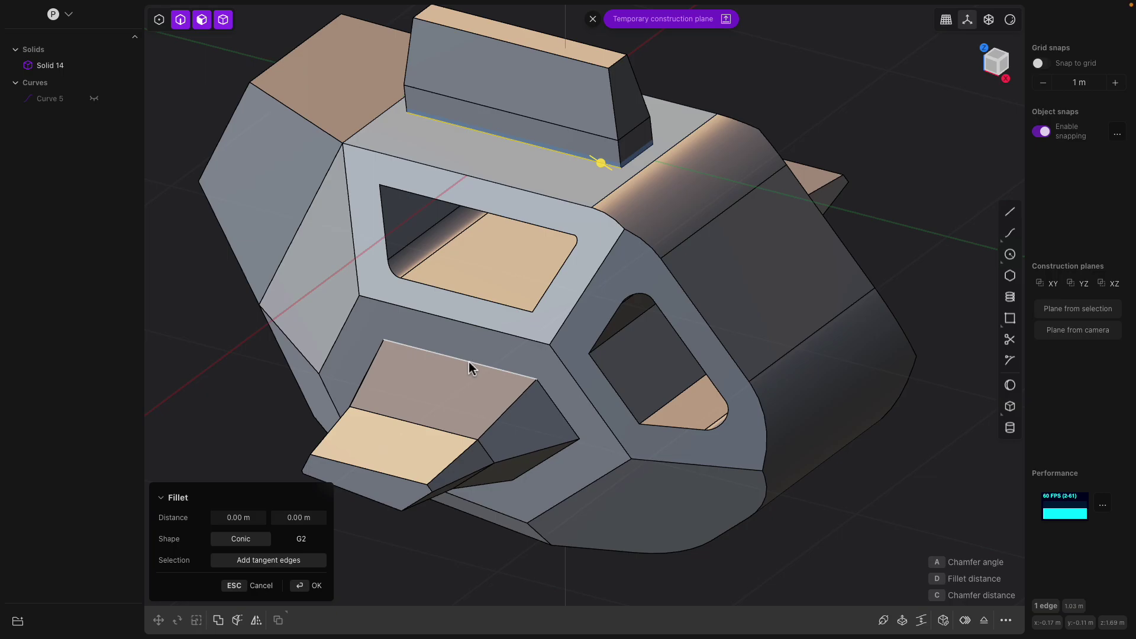
# Step: Fillet the edges where one tapered side protrusion meets the hull
pyautogui.moveTo(548, 396); pyautogui.dragTo(528, 349, button='middle')
pyautogui.click(544, 362)
pyautogui.click(535, 363)
pyautogui.click(558, 346)
pyautogui.moveTo(509, 342); pyautogui.dragTo(519, 345)
pyautogui.moveTo(372, 441); pyautogui.dragTo(619, 203, button='middle')
pyautogui.press('Return')
# Step: Select three edges around the fin's base and try filleting them, first by about 0.127 m
pyautogui.click(619, 234)
pyautogui.press('b')
pyautogui.click(565, 217)
pyautogui.moveTo(660, 222); pyautogui.dragTo(692, 230)
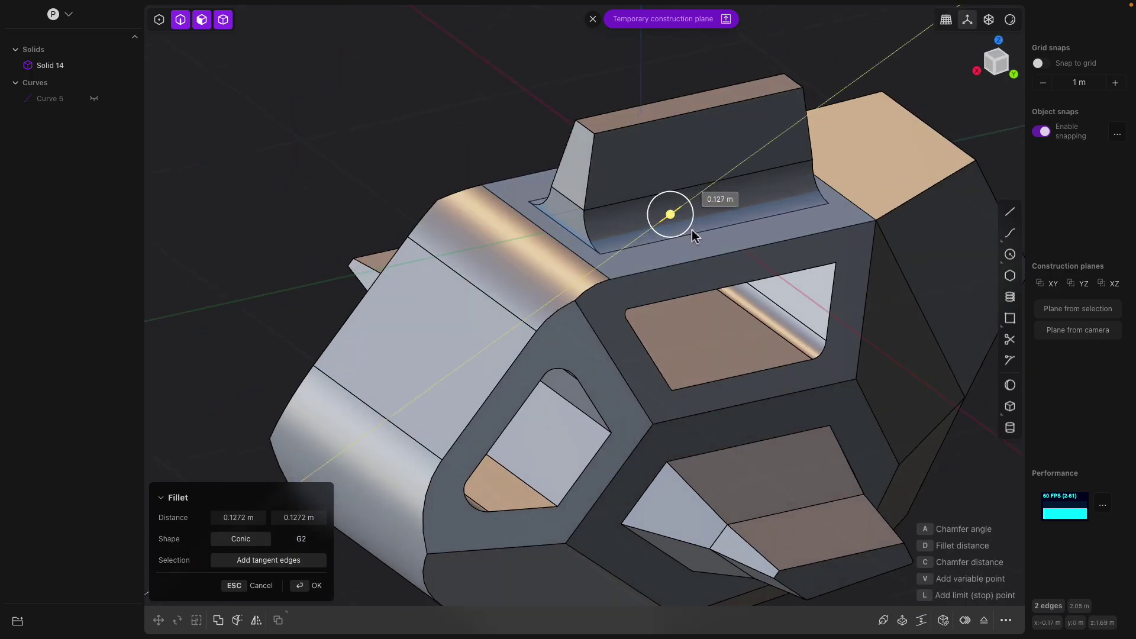
pyautogui.press('Escape')
pyautogui.keyDown('shift'); pyautogui.click(571, 230); pyautogui.keyUp('shift')
pyautogui.press('b')
pyautogui.moveTo(571, 230); pyautogui.dragTo(579, 236)
pyautogui.press('Escape')
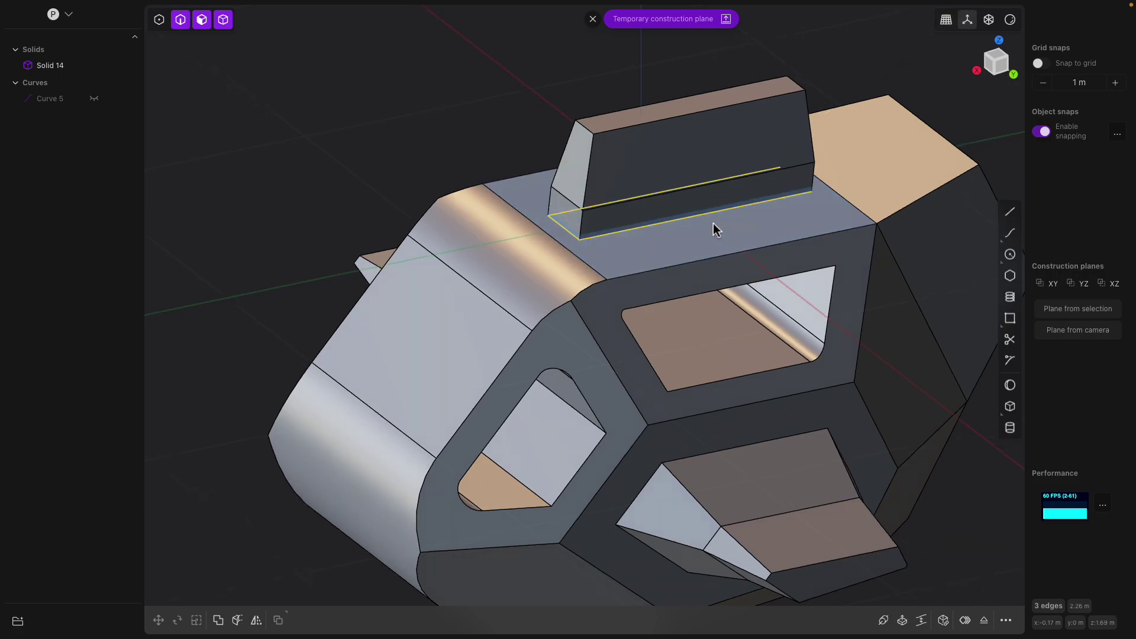
# Step: Add the fourth base edge of the fin and fillet all four by about 0.059 m
pyautogui.moveTo(724, 230); pyautogui.dragTo(762, 275, button='middle')
pyautogui.press('f')
pyautogui.moveTo(771, 284); pyautogui.dragTo(795, 296)
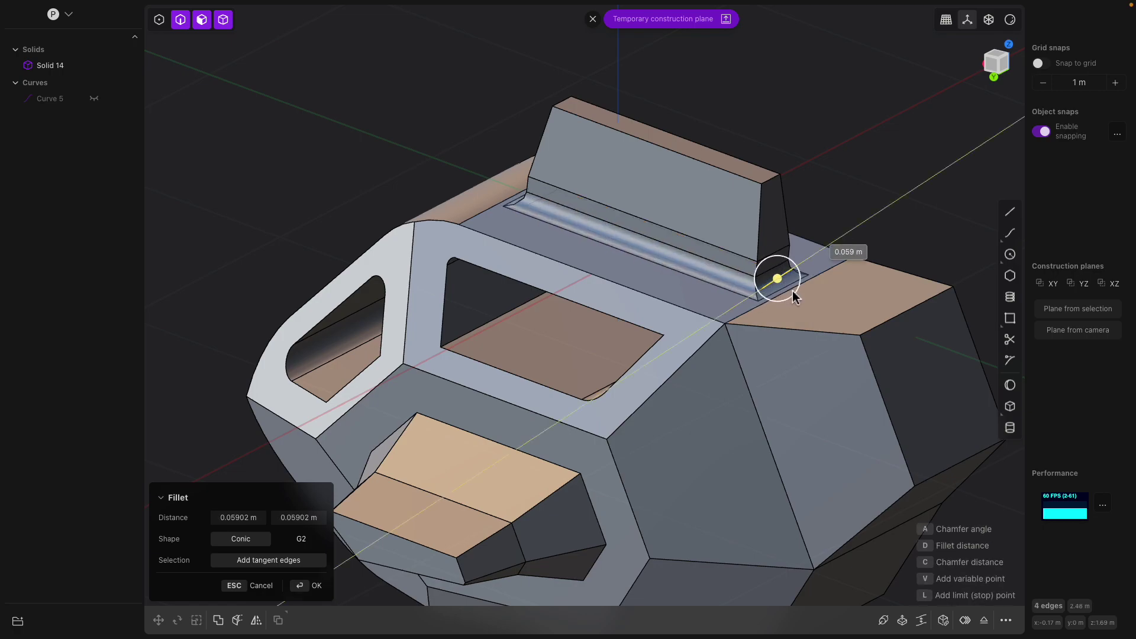
pyautogui.moveTo(724, 254); pyautogui.dragTo(669, 228, button='middle')
pyautogui.press('Return')
# Step: Fillet the two long top edges of the fin by about 0.036 m
pyautogui.click(655, 207)
pyautogui.moveTo(479, 171); pyautogui.dragTo(589, 135, button='middle')
pyautogui.click(591, 160)
pyautogui.keyDown('shift'); pyautogui.click(589, 136); pyautogui.keyUp('shift')
pyautogui.moveTo(589, 136)
pyautogui.mouseDown()
pyautogui.moveTo(599, 140)
pyautogui.moveTo(583, 126)
pyautogui.mouseUp()
pyautogui.moveTo(584, 127); pyautogui.dragTo(590, 171, button='middle')
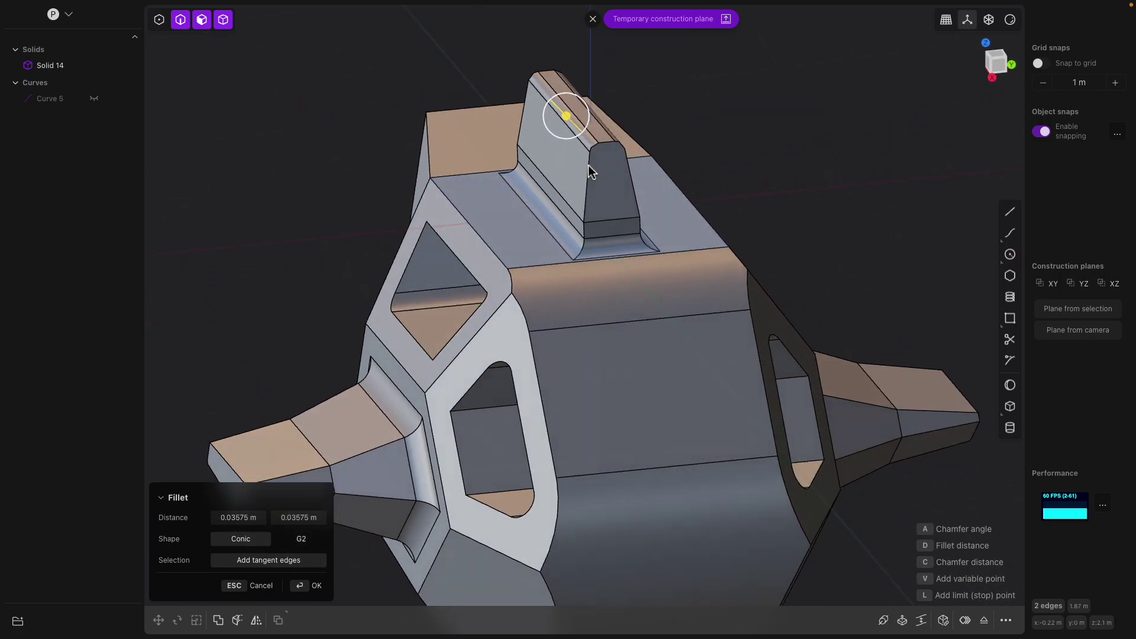
# Step: Fillet the edges outlining the fin's front end face
pyautogui.click(597, 150)
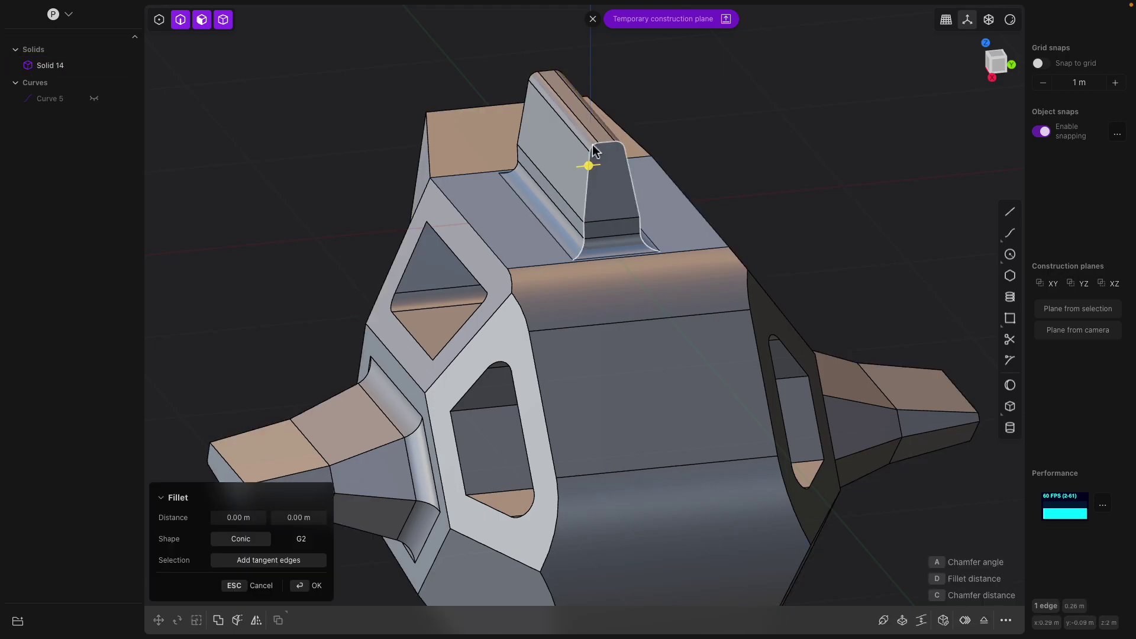
pyautogui.click(594, 145)
pyautogui.scroll(2, 602, 162)
pyautogui.moveTo(641, 247); pyautogui.dragTo(659, 250)
pyautogui.moveTo(583, 177); pyautogui.dragTo(734, 189, button='middle')
pyautogui.keyDown('shift'); pyautogui.moveTo(481, 174); pyautogui.dragTo(553, 156, button='middle'); pyautogui.keyUp('shift')
pyautogui.press('Return')
# Step: Apply Fillet with a distance of about -0.022 m to the edge loop around the fin's rear end face
pyautogui.moveTo(485, 144); pyautogui.dragTo(459, 190, button='middle')
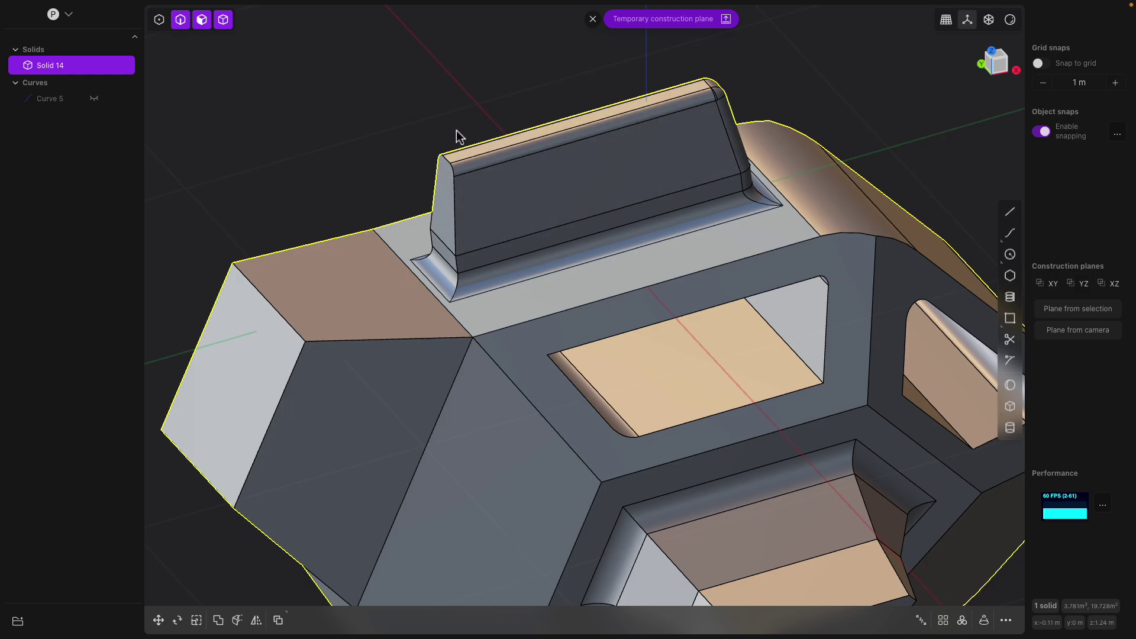
pyautogui.doubleClick(456, 186)
pyautogui.press('b')
pyautogui.moveTo(457, 190); pyautogui.dragTo(474, 208, button='middle')
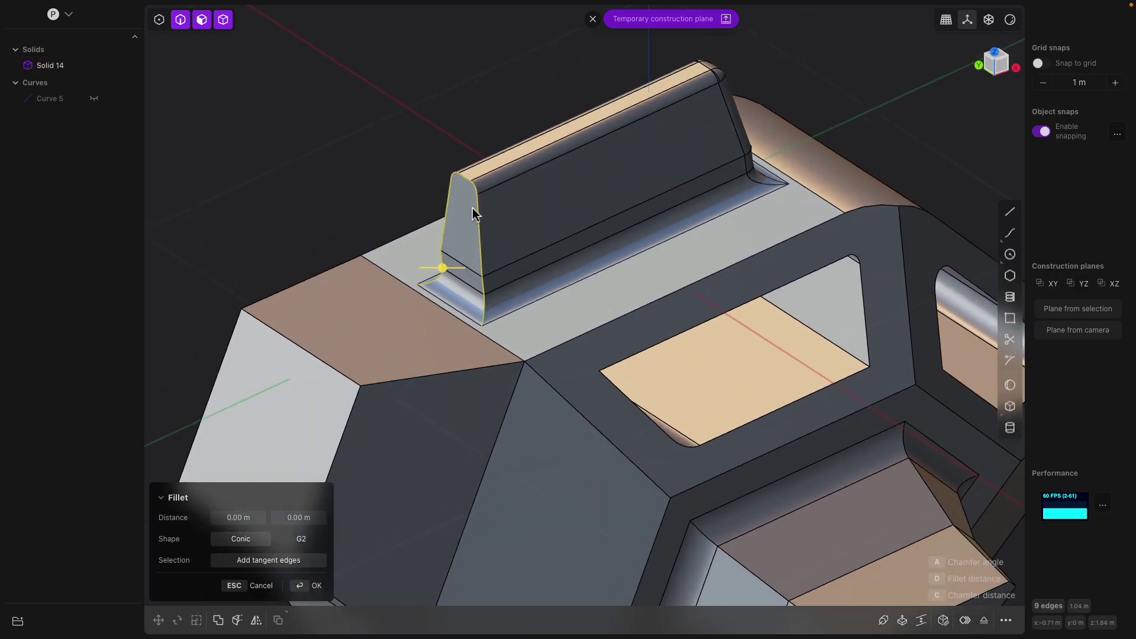
pyautogui.moveTo(443, 270); pyautogui.dragTo(443, 268)
pyautogui.moveTo(698, 247); pyautogui.dragTo(506, 222, button='right')
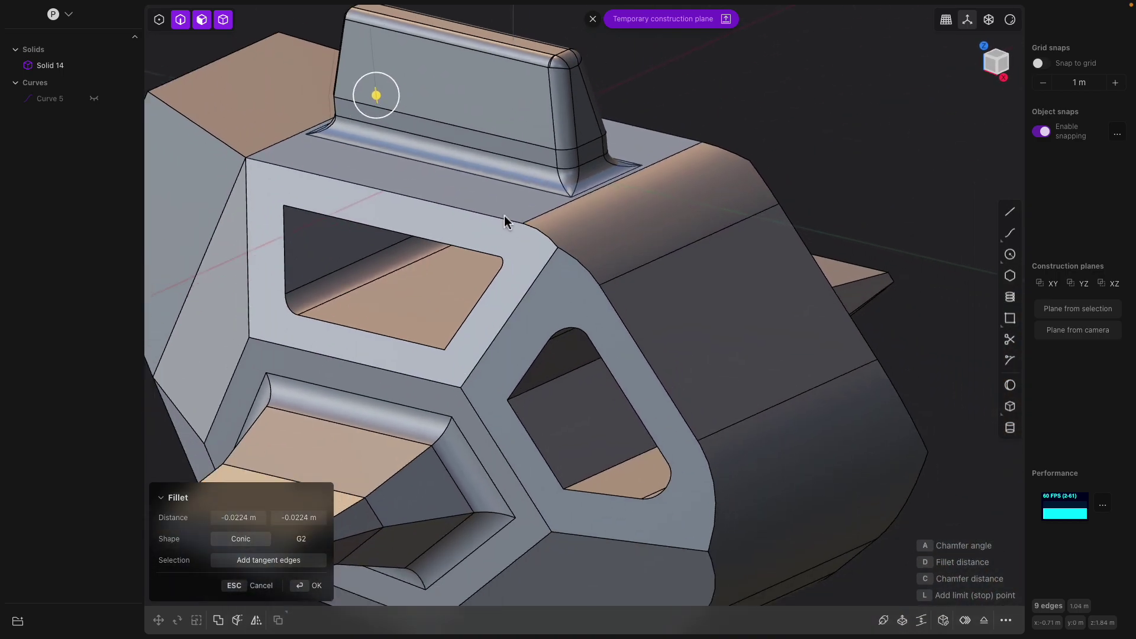
pyautogui.rightClick(500, 218)
# Step: Try filleting the six connected edges from the hull's upper side around the nose by about 0.112 m
pyautogui.click(500, 217)
pyautogui.scroll(-1, 504, 218)
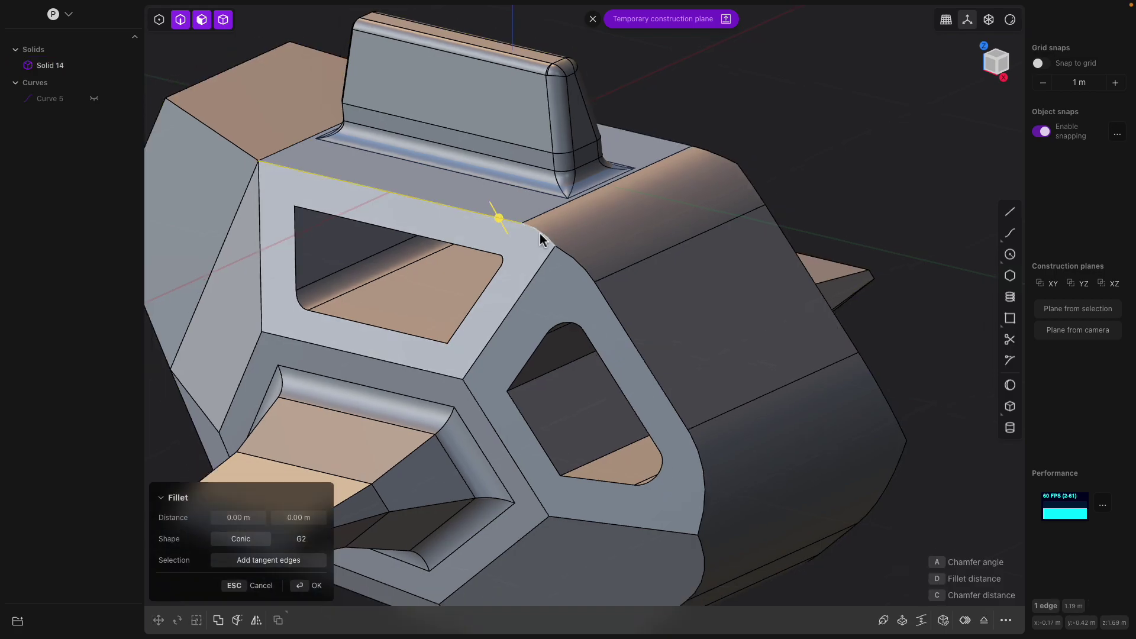
pyautogui.moveTo(605, 311); pyautogui.dragTo(586, 314, button='middle')
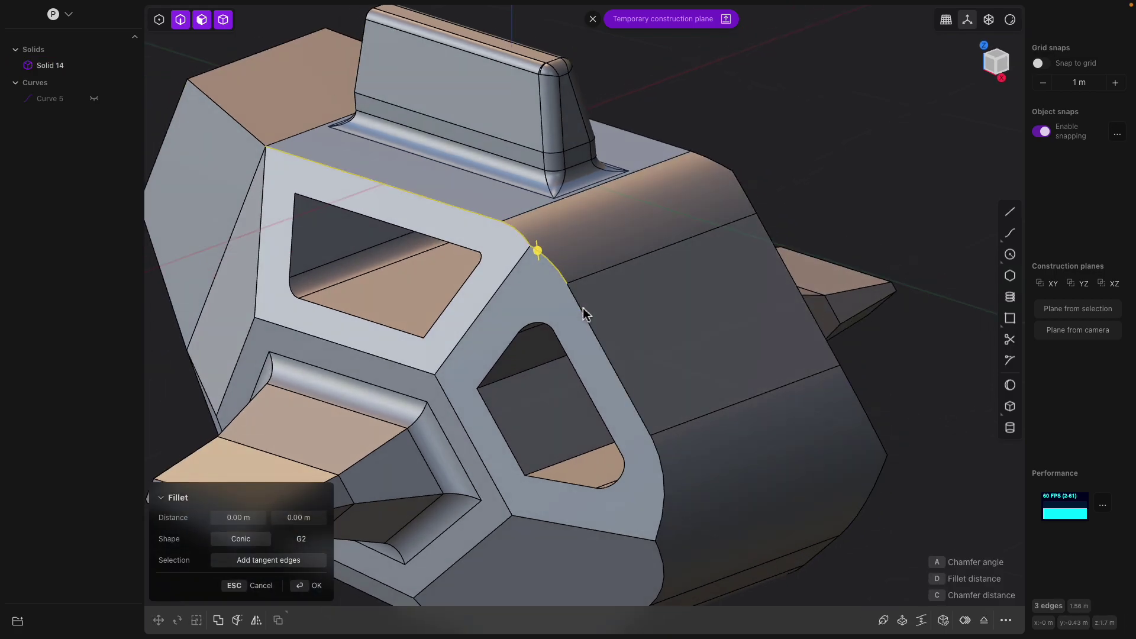
pyautogui.click(586, 314)
pyautogui.keyDown('shift'); pyautogui.moveTo(607, 377); pyautogui.dragTo(601, 280, button='middle'); pyautogui.keyUp('shift')
pyautogui.click(655, 364)
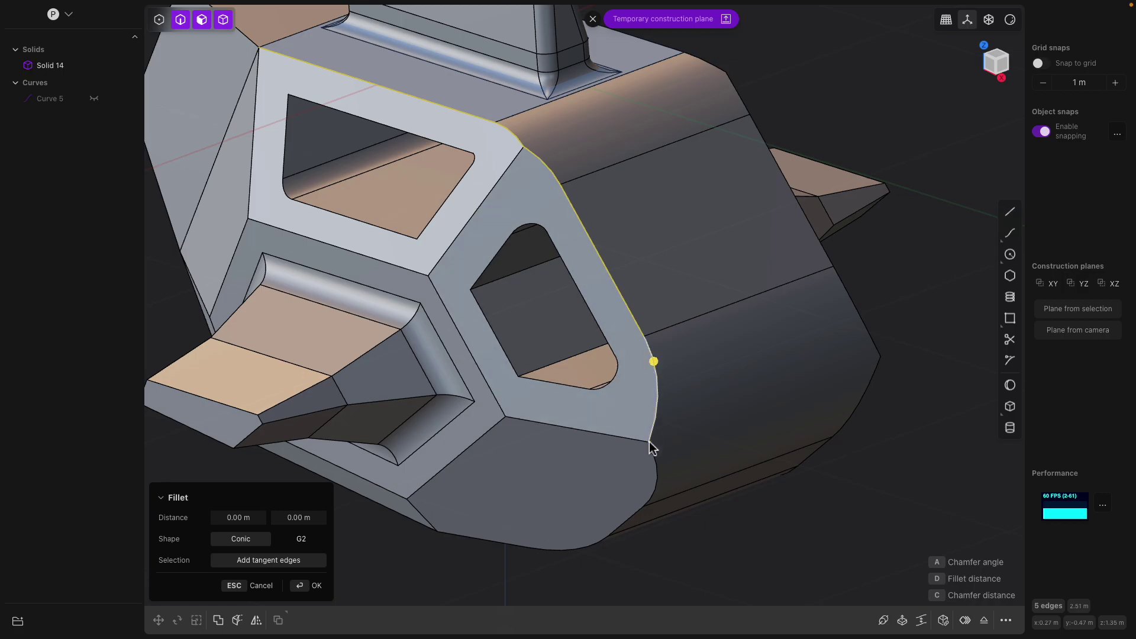
pyautogui.moveTo(655, 459); pyautogui.dragTo(715, 467)
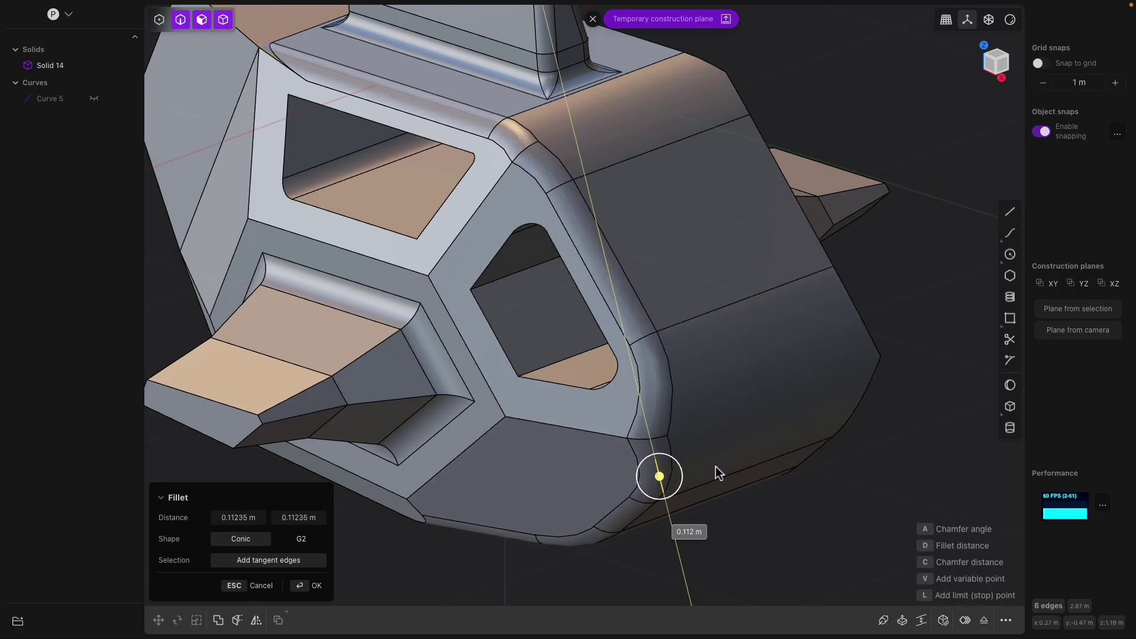
pyautogui.press('Escape')
# Step: Try adding the rear upper hull edge to the selected edge chain and applying Fillet at about -0.077 m
pyautogui.keyDown('shift'); pyautogui.moveTo(481, 263); pyautogui.dragTo(551, 309, button='middle'); pyautogui.keyUp('shift')
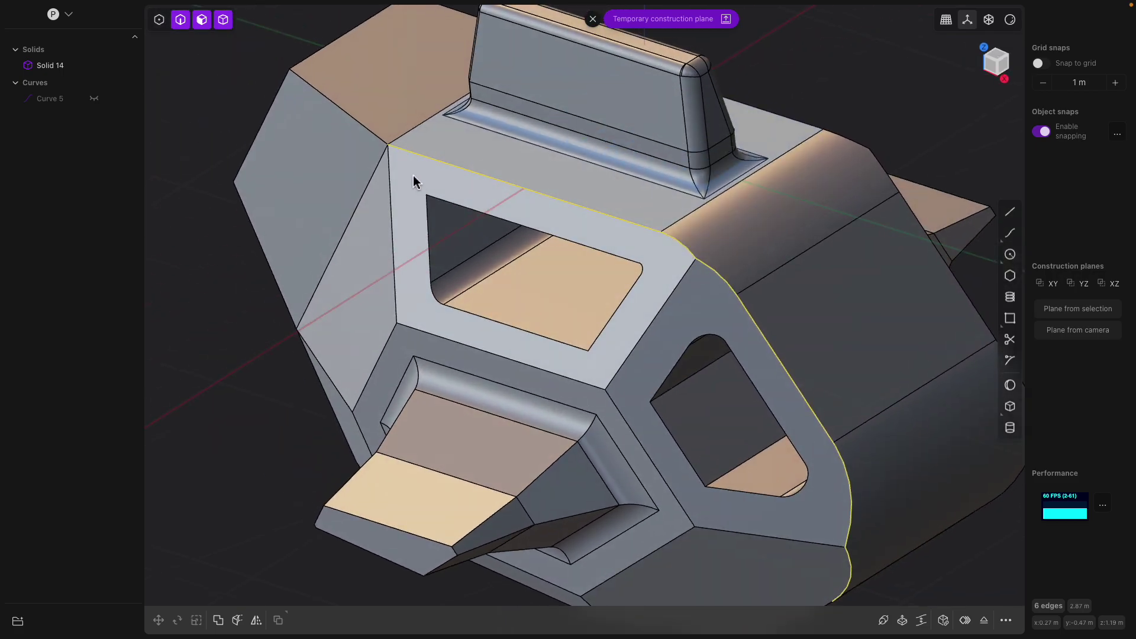
pyautogui.keyDown('shift'); pyautogui.click(373, 136); pyautogui.keyUp('shift')
pyautogui.press('b')
pyautogui.moveTo(388, 143); pyautogui.dragTo(446, 176, button='middle')
pyautogui.moveTo(366, 163); pyautogui.dragTo(379, 161)
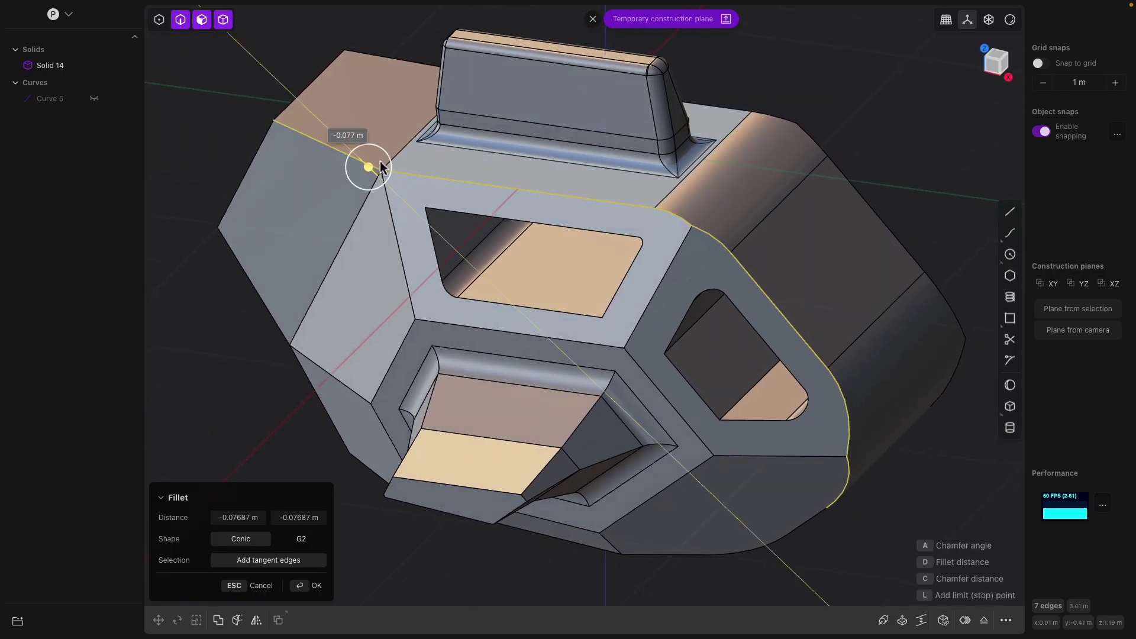
pyautogui.press('Escape')
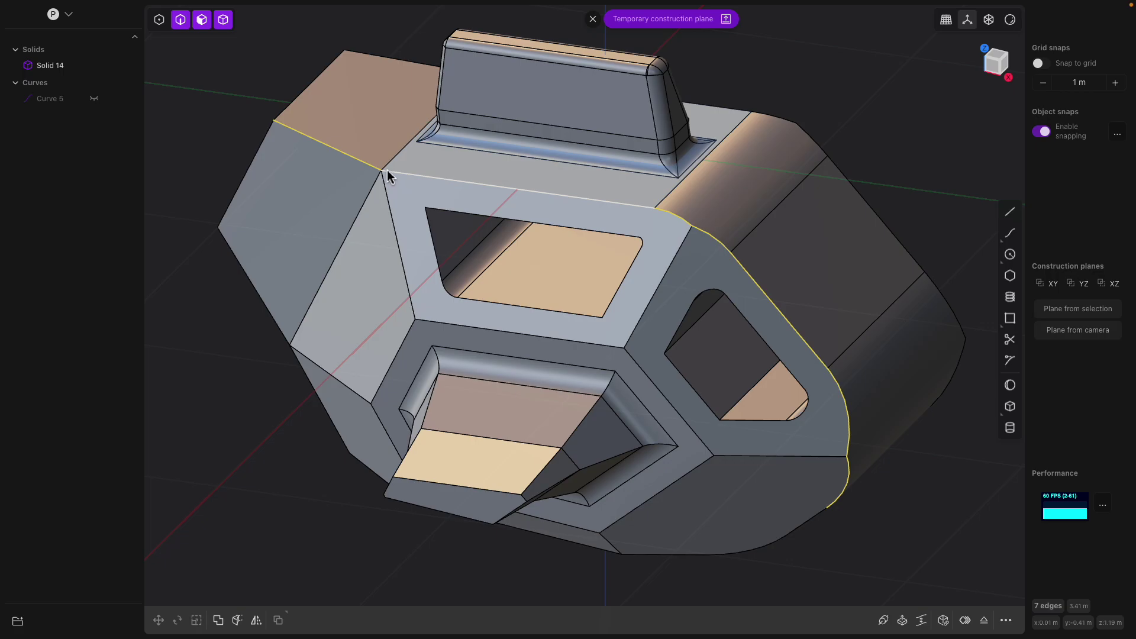
pyautogui.moveTo(325, 147); pyautogui.dragTo(389, 198, button='middle')
pyautogui.click(337, 234)
pyautogui.press('b')
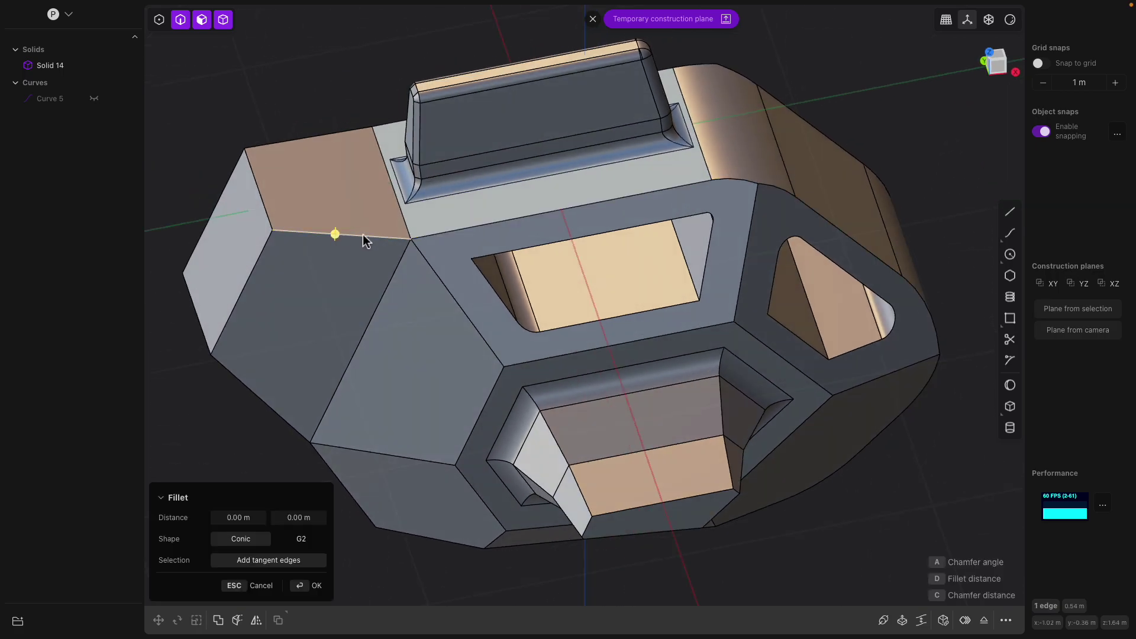
# Step: Fillet the connected hull edges running from the upper side around the nose and back along the lower side
pyautogui.moveTo(520, 236); pyautogui.dragTo(677, 221, button='middle')
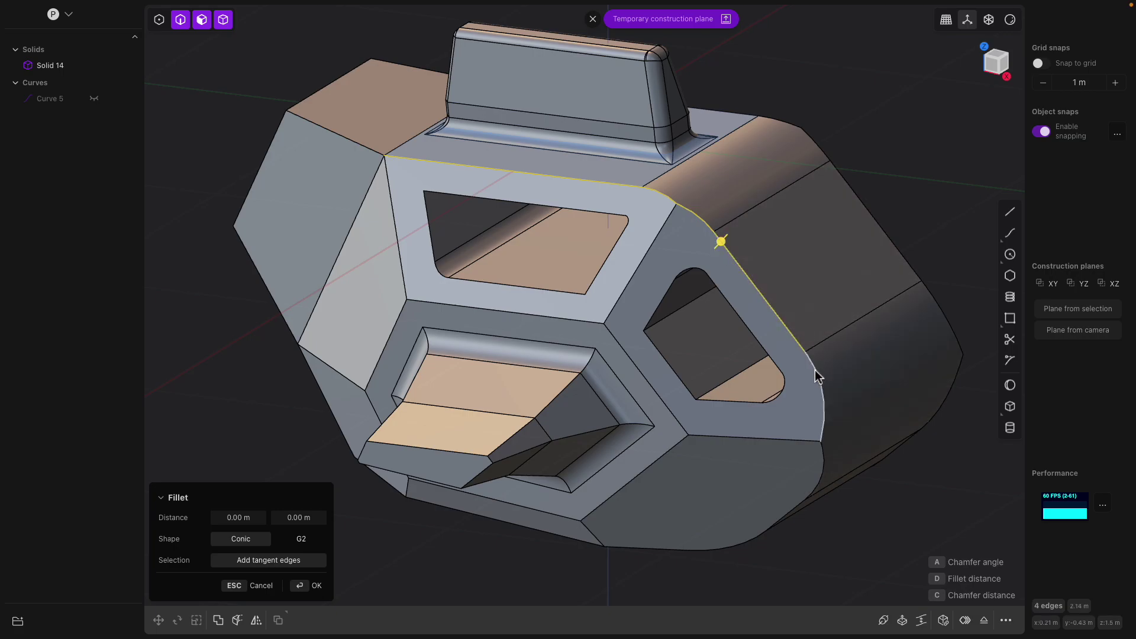
pyautogui.moveTo(817, 379); pyautogui.dragTo(785, 320, button='middle')
pyautogui.click(778, 318)
pyautogui.click(755, 357)
pyautogui.click(721, 402)
pyautogui.moveTo(644, 439); pyautogui.dragTo(667, 469)
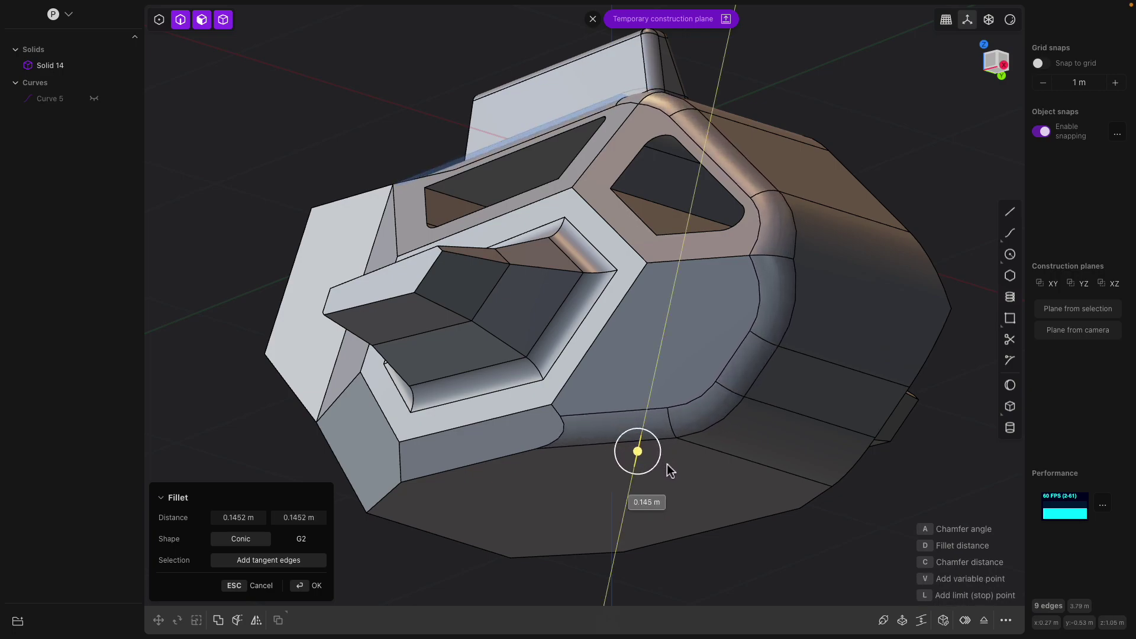
pyautogui.press('Escape')
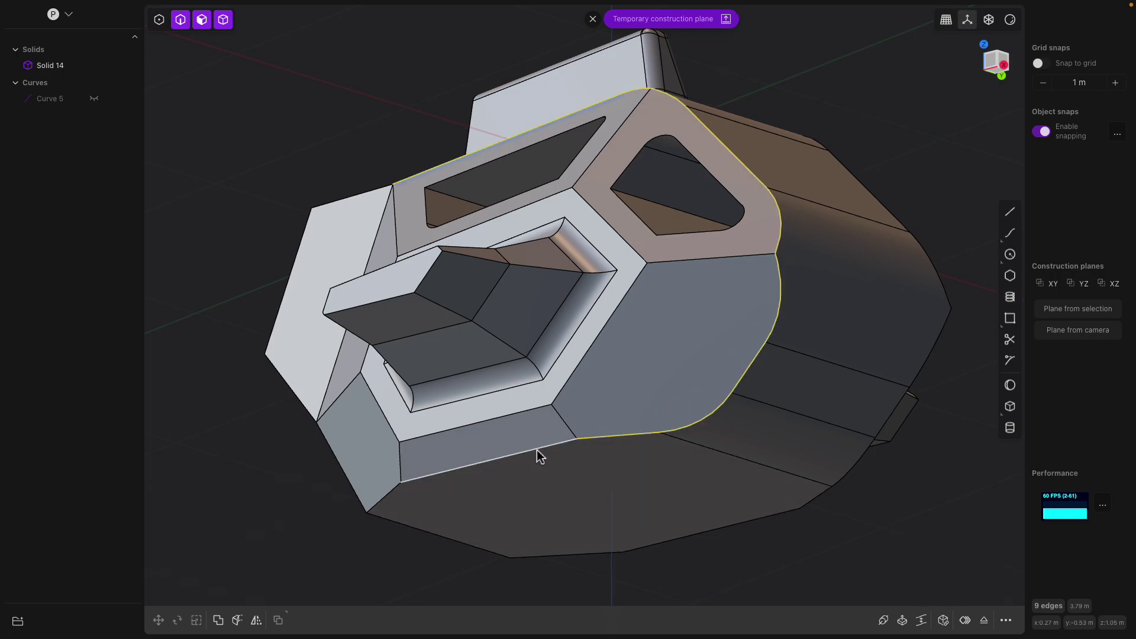
pyautogui.keyDown('shift'); pyautogui.click(537, 450); pyautogui.keyUp('shift')
pyautogui.press('b')
pyautogui.moveTo(542, 451); pyautogui.dragTo(595, 448)
pyautogui.moveTo(595, 446); pyautogui.dragTo(601, 349, button='middle')
pyautogui.press('Return')
# Step: Try filleting the six edges around the side protrusion's end face
pyautogui.click(632, 398)
pyautogui.click(648, 361)
pyautogui.moveTo(658, 383); pyautogui.dragTo(727, 366, button='middle')
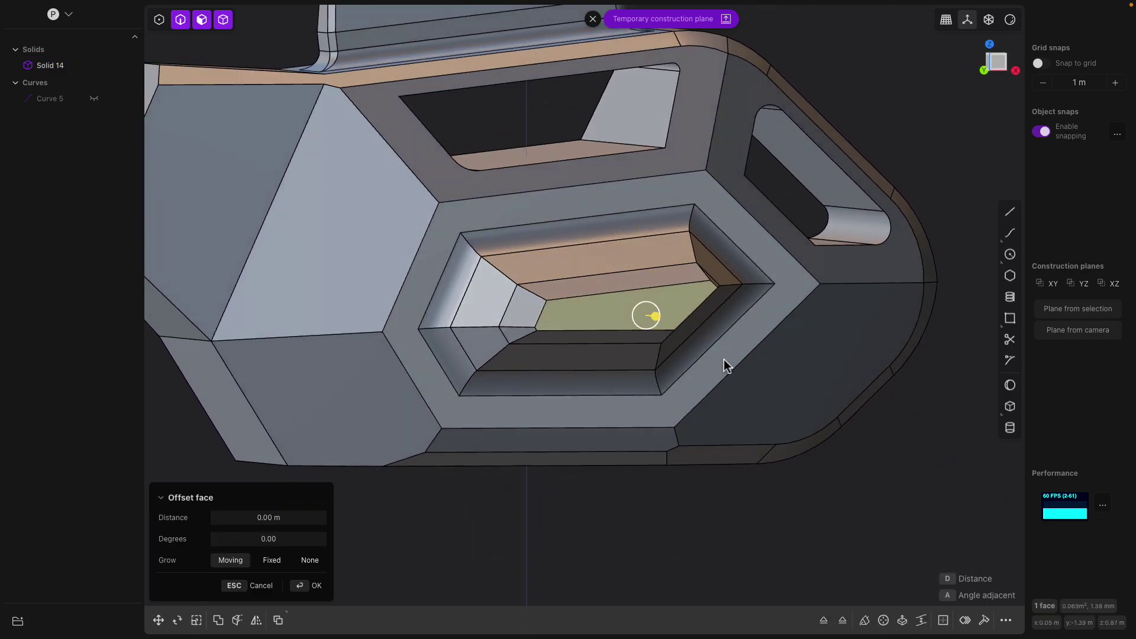
pyautogui.press('b')
pyautogui.moveTo(666, 335); pyautogui.dragTo(669, 348, button='middle')
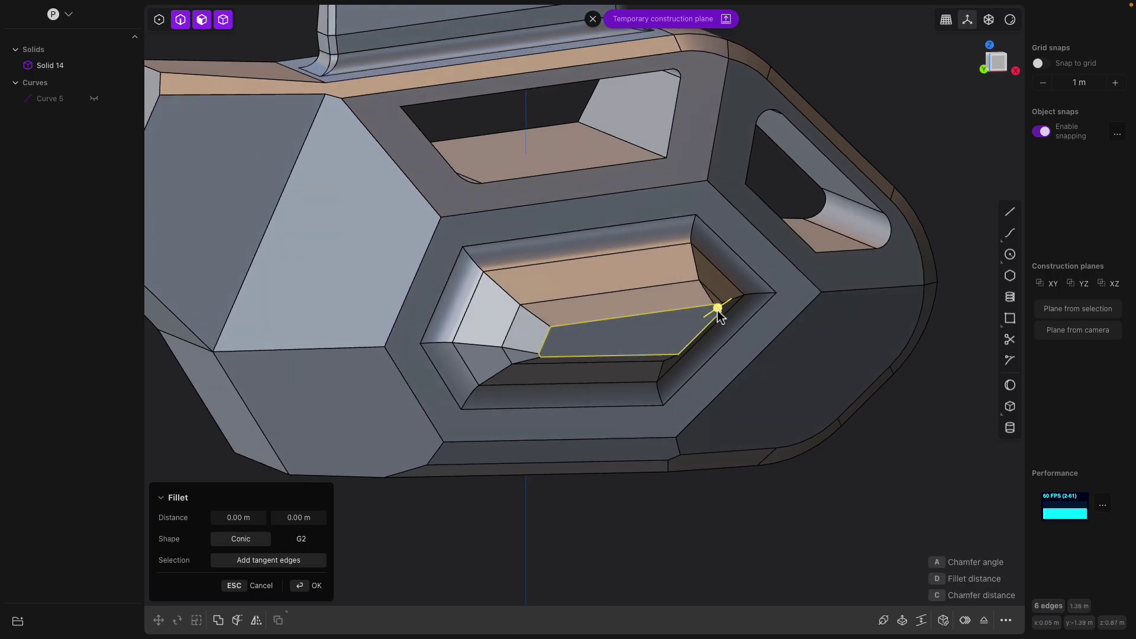
pyautogui.moveTo(717, 308)
pyautogui.mouseDown()
pyautogui.moveTo(742, 307)
pyautogui.moveTo(732, 309)
pyautogui.mouseUp()
pyautogui.moveTo(734, 314); pyautogui.dragTo(725, 317)
pyautogui.moveTo(622, 350); pyautogui.dragTo(556, 355, button='middle')
pyautogui.press('Return')
# Step: Adjust the hull's rear shape by offsetting a face near its rear end
pyautogui.keyDown('shift'); pyautogui.moveTo(264, 330); pyautogui.dragTo(236, 291, button='middle'); pyautogui.keyUp('shift')
pyautogui.click(277, 301)
pyautogui.moveTo(240, 296); pyautogui.dragTo(144, 299)
pyautogui.keyDown('shift'); pyautogui.moveTo(273, 282); pyautogui.dragTo(532, 284, button='middle'); pyautogui.keyUp('shift')
pyautogui.moveTo(380, 295); pyautogui.dragTo(446, 306)
pyautogui.moveTo(456, 306); pyautogui.dragTo(656, 233, button='middle')
pyautogui.click(409, 190)
pyautogui.moveTo(409, 190); pyautogui.dragTo(492, 202, button='middle')
pyautogui.scroll(-2, 491, 207)
pyautogui.moveTo(598, 246); pyautogui.dragTo(553, 243, button='middle')
pyautogui.press('a')
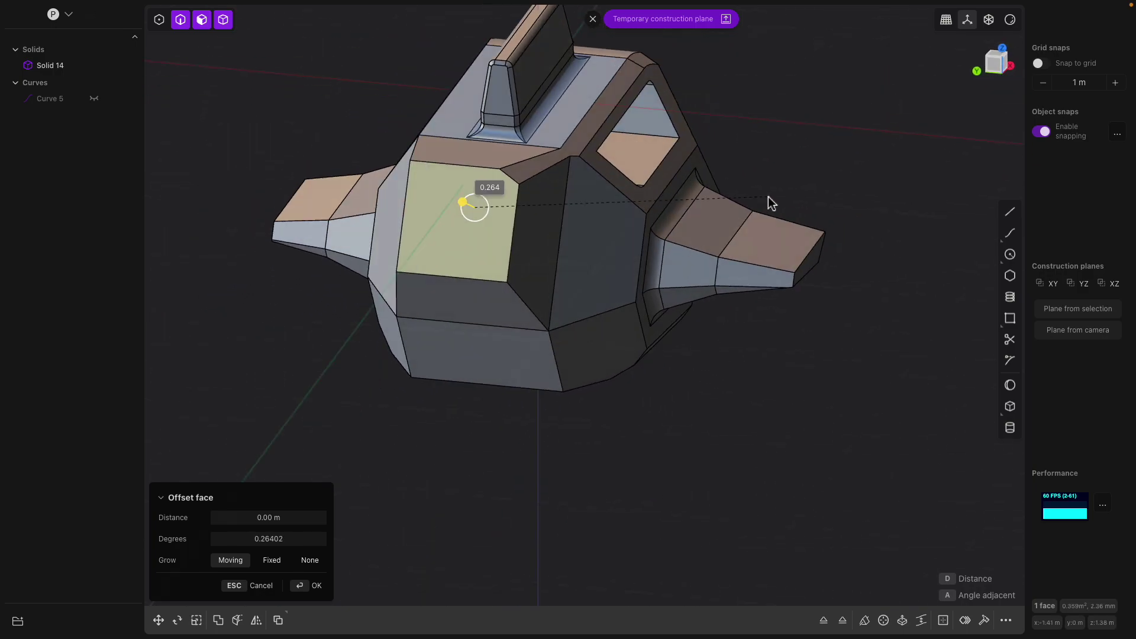
pyautogui.press('Escape')
pyautogui.press('Escape')
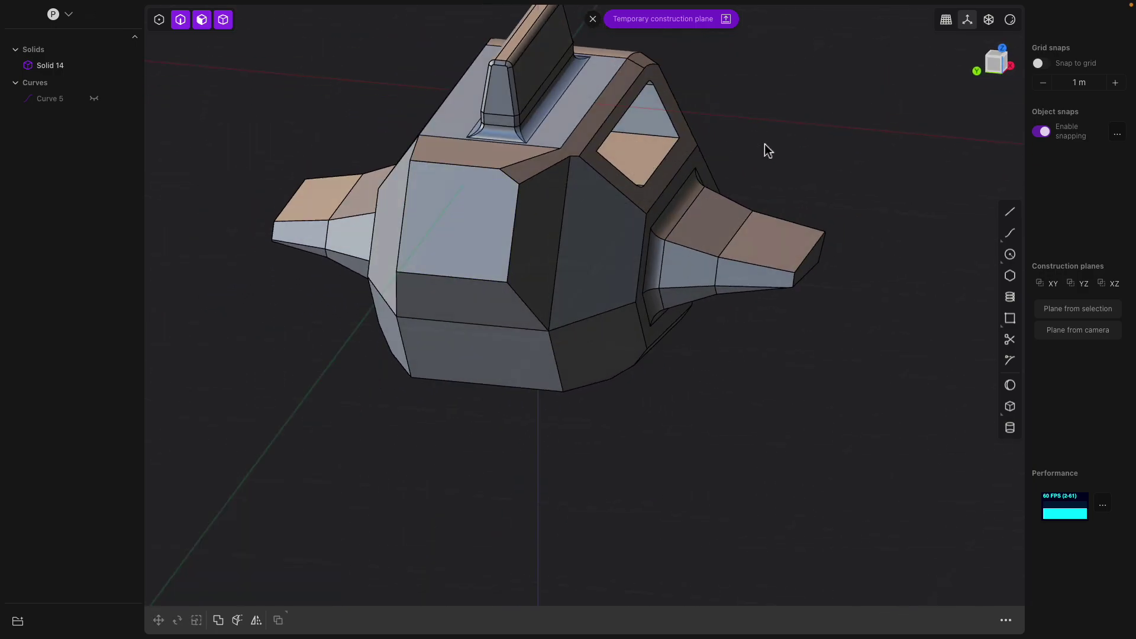
# Step: Mirror the whole submarine solid across its lengthwise centre plane, slicing it down the mirror plane
pyautogui.press('a')
pyautogui.moveTo(763, 150); pyautogui.dragTo(746, 147, button='middle')
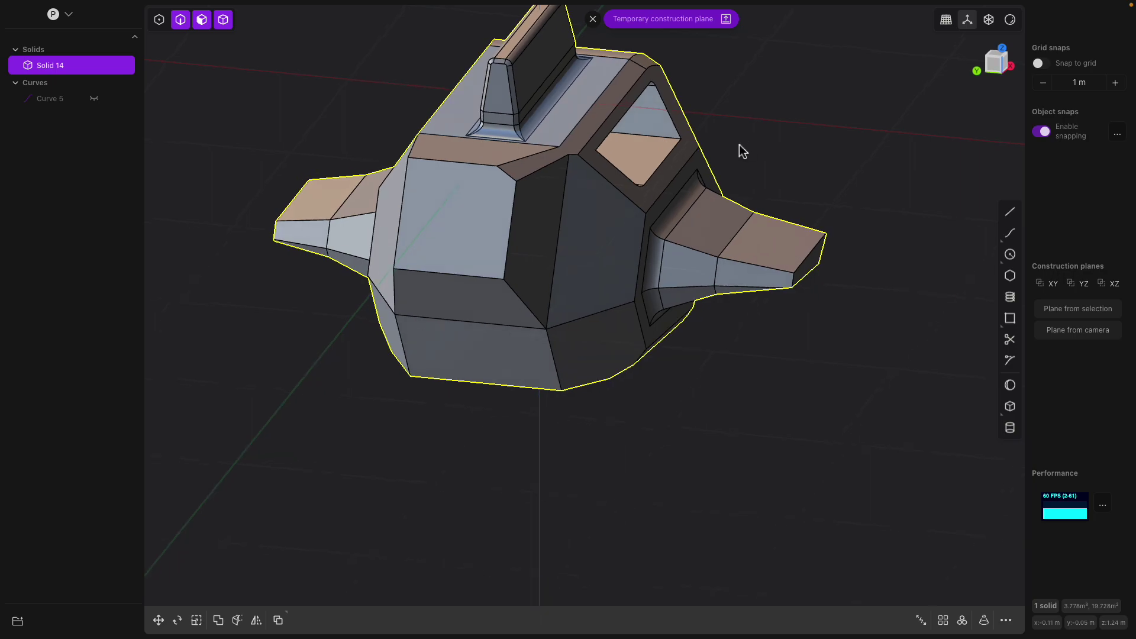
pyautogui.click(257, 622)
pyautogui.keyDown('shift'); pyautogui.moveTo(573, 300); pyautogui.dragTo(578, 390, button='middle'); pyautogui.keyUp('shift')
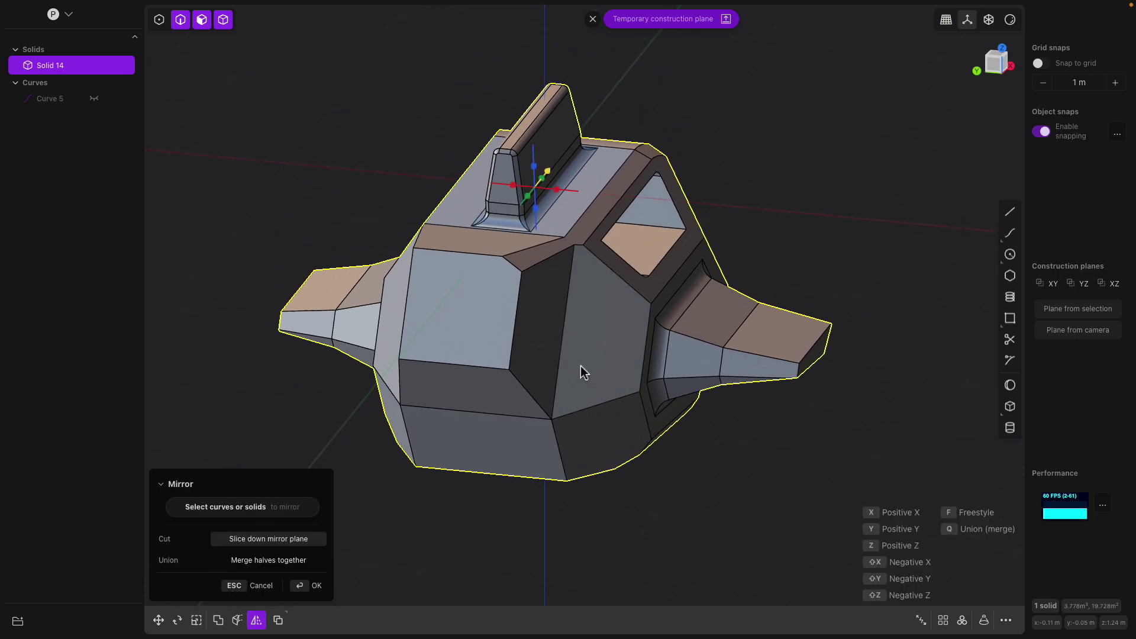
pyautogui.click(558, 190)
pyautogui.moveTo(558, 189); pyautogui.dragTo(319, 193, button='middle')
pyautogui.press('KP_1')
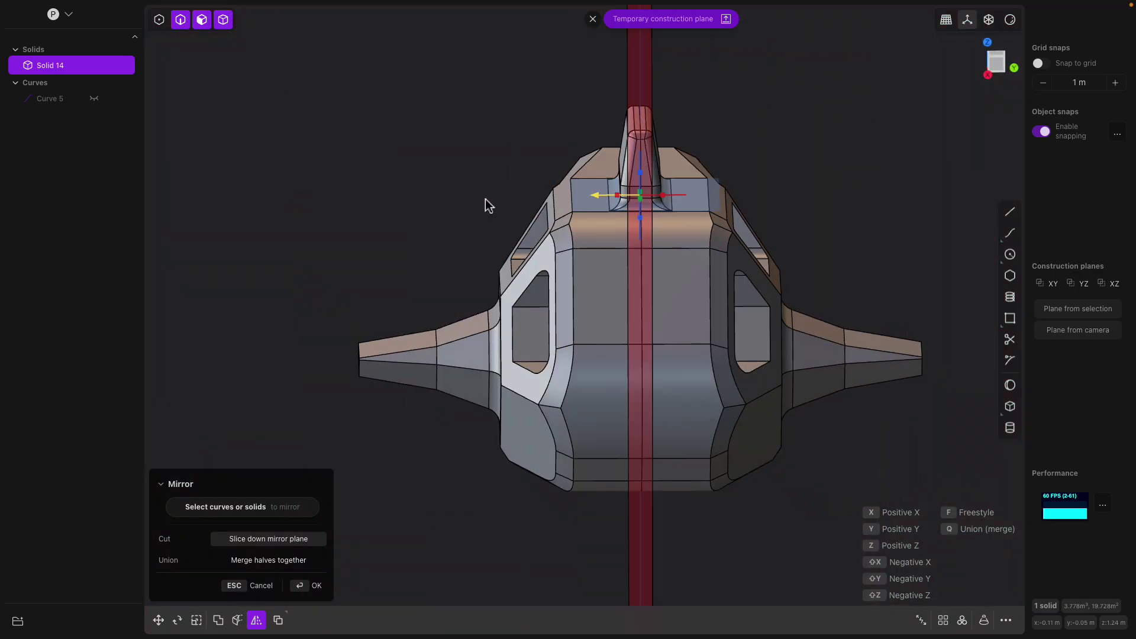
pyautogui.press('Return')
# Step: Combine the original and mirrored halves into one solid with Boolean
pyautogui.press('b')
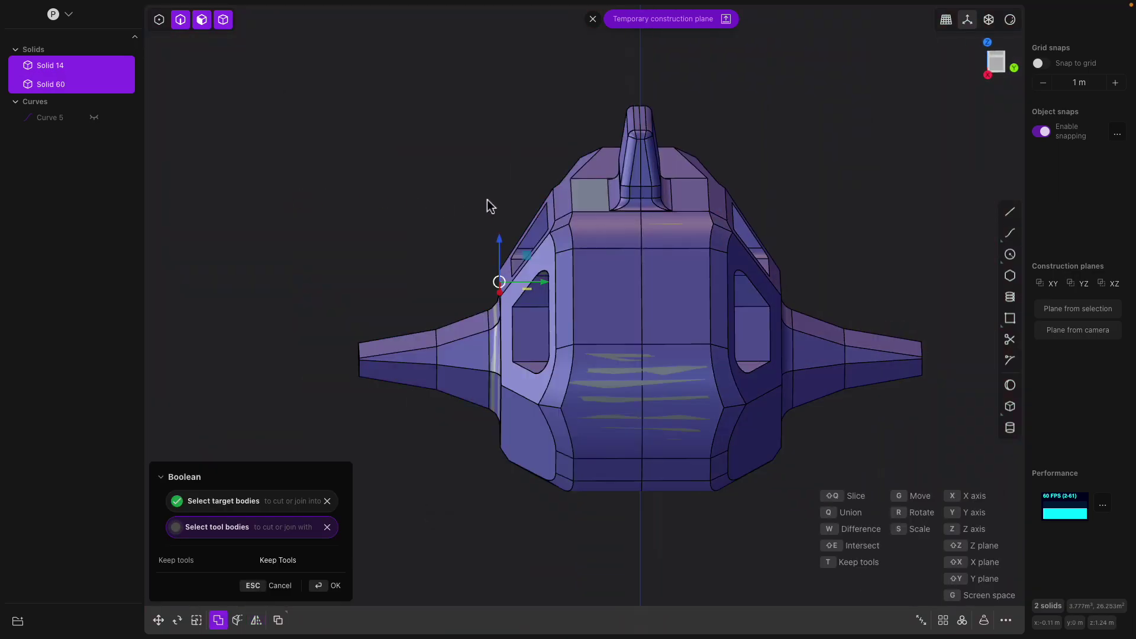
pyautogui.press('Return')
pyautogui.press('Escape')
# Step: Adjust the hull's window openings by offsetting their inner faces
pyautogui.moveTo(484, 201); pyautogui.dragTo(628, 237, button='middle')
pyautogui.click(588, 274)
pyautogui.click(743, 300)
pyautogui.moveTo(592, 278); pyautogui.dragTo(662, 279, button='middle')
pyautogui.moveTo(765, 290); pyautogui.dragTo(740, 301)
pyautogui.moveTo(740, 301); pyautogui.dragTo(798, 306, button='middle')
pyautogui.moveTo(819, 290); pyautogui.dragTo(825, 287)
pyautogui.moveTo(713, 209); pyautogui.dragTo(560, 215, button='middle')
pyautogui.moveTo(558, 211); pyautogui.dragTo(565, 263)
# Step: Offset the nose window's sloping front inner face by about -0.023 m and adjust the opposite rear inner face
pyautogui.moveTo(710, 263); pyautogui.dragTo(743, 274, button='middle')
pyautogui.rightClick(734, 283)
pyautogui.click(743, 273)
pyautogui.moveTo(732, 291); pyautogui.dragTo(710, 305)
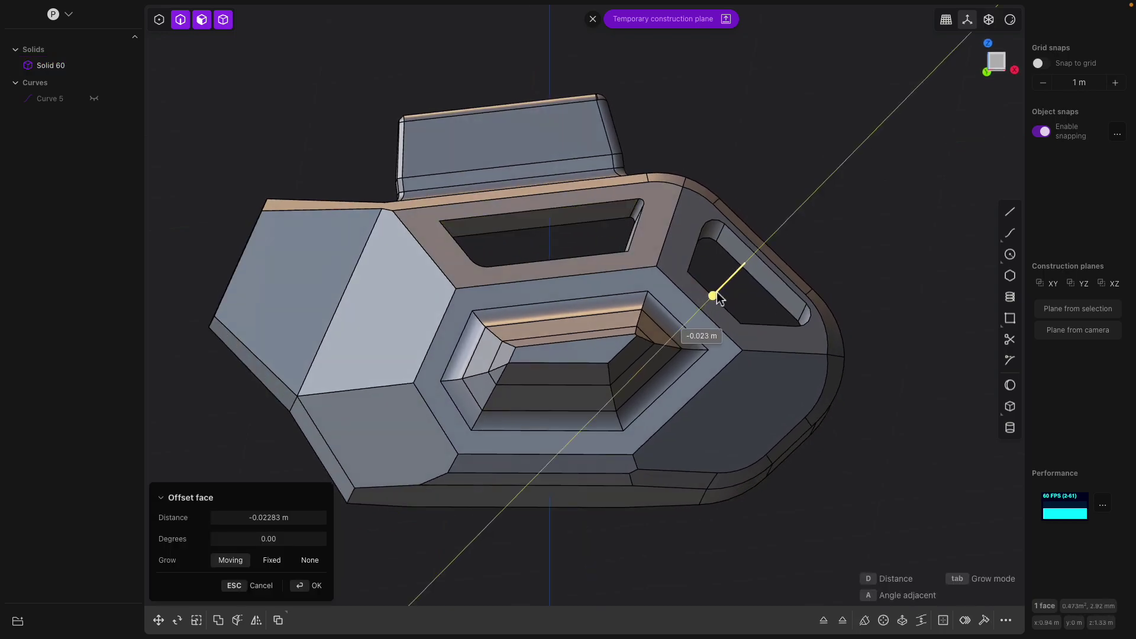
pyautogui.moveTo(713, 300)
pyautogui.mouseDown(button='middle')
pyautogui.moveTo(680, 302)
pyautogui.moveTo(707, 283)
pyautogui.mouseUp(button='middle')
pyautogui.rightClick(672, 298)
pyautogui.click(669, 295)
pyautogui.moveTo(717, 287); pyautogui.dragTo(696, 278)
# Step: Offset the lower inner face of the nose window to adjust the height of the opening
pyautogui.moveTo(710, 290); pyautogui.dragTo(765, 374, button='middle')
pyautogui.rightClick(757, 351)
pyautogui.click(759, 347)
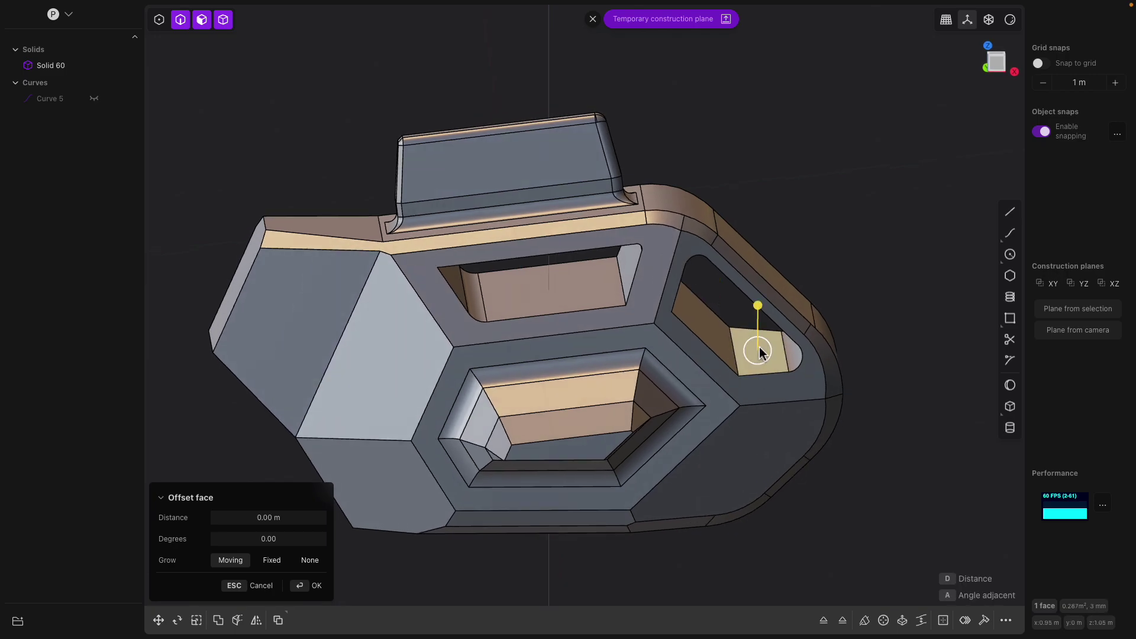
pyautogui.moveTo(758, 315); pyautogui.dragTo(761, 329)
pyautogui.moveTo(761, 329); pyautogui.dragTo(735, 285, button='middle')
pyautogui.moveTo(736, 283); pyautogui.dragTo(737, 293)
# Step: Offset the lower inner face of the long side window
pyautogui.moveTo(660, 243); pyautogui.dragTo(607, 265, button='middle')
pyautogui.rightClick(577, 281)
pyautogui.click(568, 289)
pyautogui.moveTo(564, 248); pyautogui.dragTo(566, 255)
# Step: Offset the rounded lower rear corner face of the long side window by about -0.032 m
pyautogui.moveTo(565, 258); pyautogui.dragTo(523, 278, button='middle')
pyautogui.rightClick(487, 284)
pyautogui.rightClick(485, 290)
pyautogui.click(478, 295)
pyautogui.moveTo(494, 253); pyautogui.dragTo(502, 271)
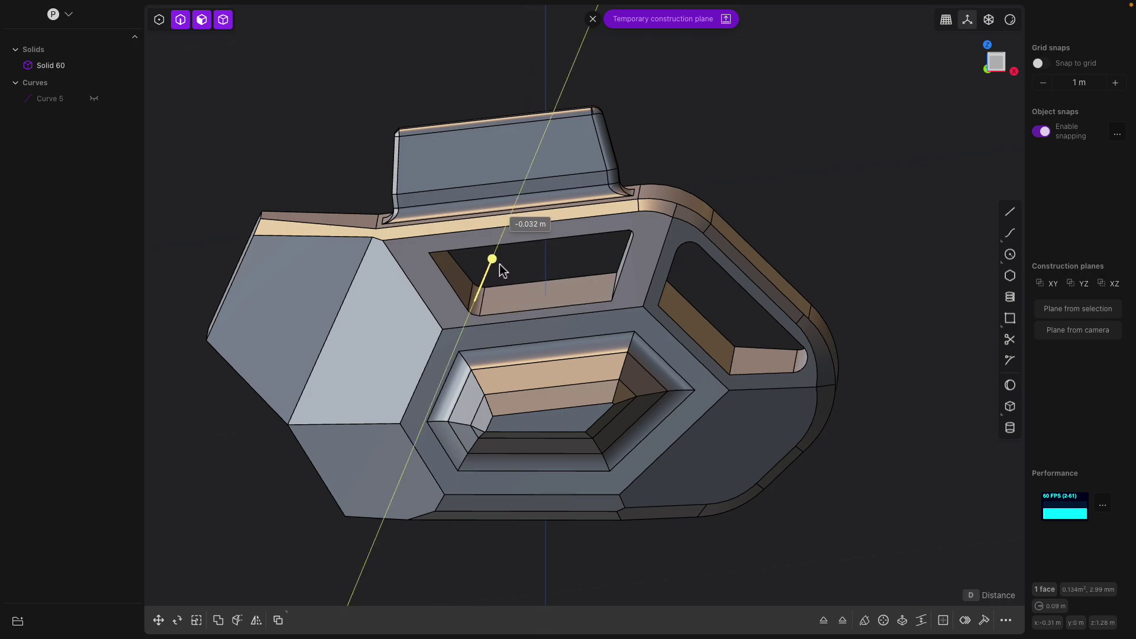
pyautogui.moveTo(501, 270); pyautogui.dragTo(484, 243, button='middle')
# Step: Fillet the sharp upper rear corner edge of the long side window by about 0.046 m
pyautogui.click(416, 233)
pyautogui.click(418, 234)
pyautogui.press('b')
pyautogui.moveTo(421, 235); pyautogui.dragTo(430, 239)
pyautogui.moveTo(430, 239); pyautogui.dragTo(451, 188, button='middle')
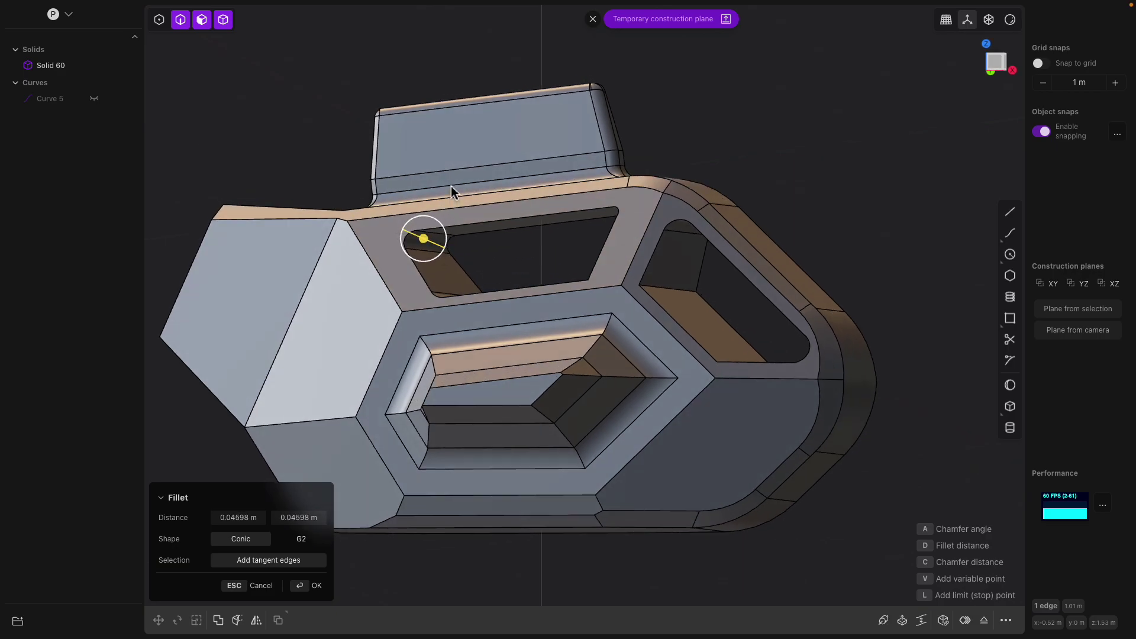
# Step: Apply the fillet of about 0.046 m at the window's corner and offset its rear inner face outward to widen the opening
pyautogui.press('Return')
pyautogui.click(441, 265)
pyautogui.press('o')
pyautogui.moveTo(475, 240); pyautogui.dragTo(316, 179)
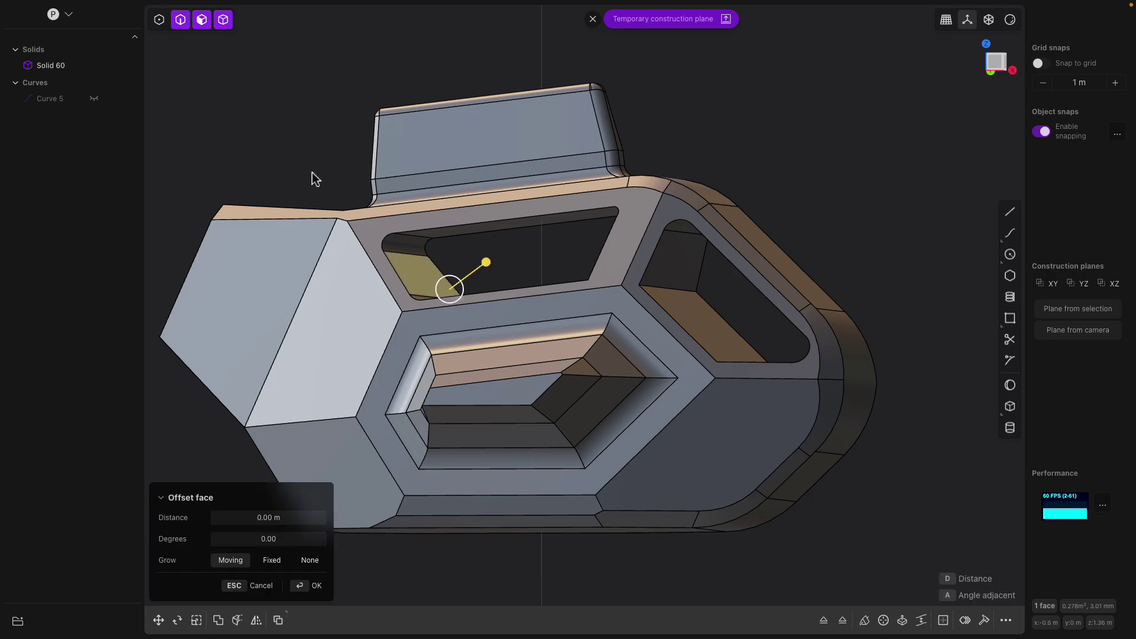
# Step: Fillet the six outer edges of the hexagonal side panel around the recess by about 0.084 m
pyautogui.moveTo(315, 179); pyautogui.dragTo(487, 284, button='middle')
pyautogui.click(561, 349)
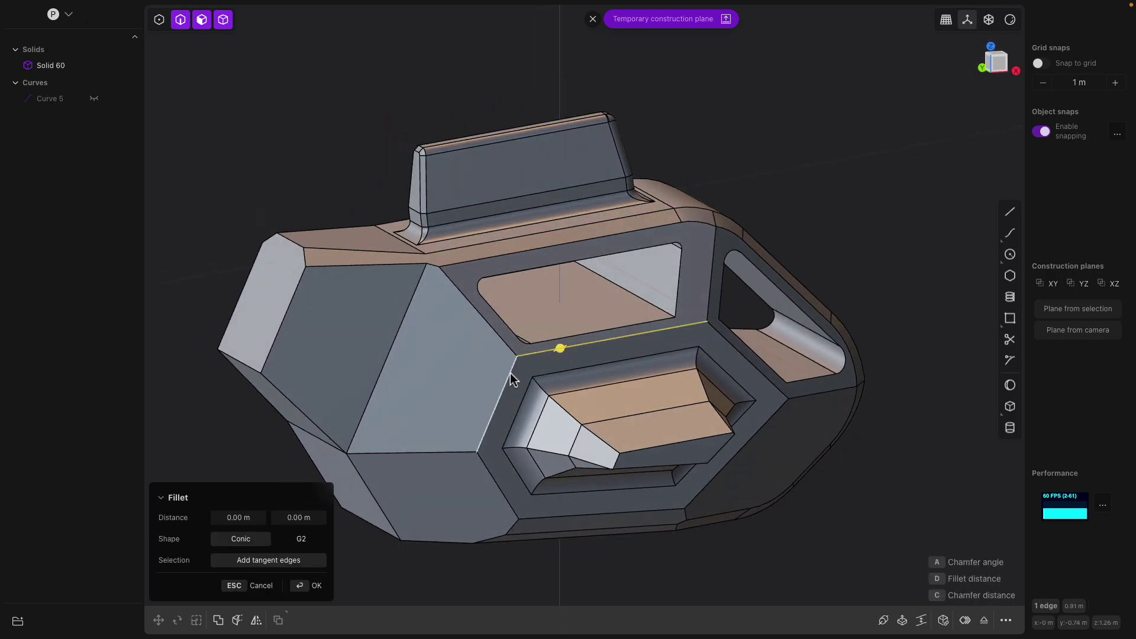
pyautogui.click(718, 333)
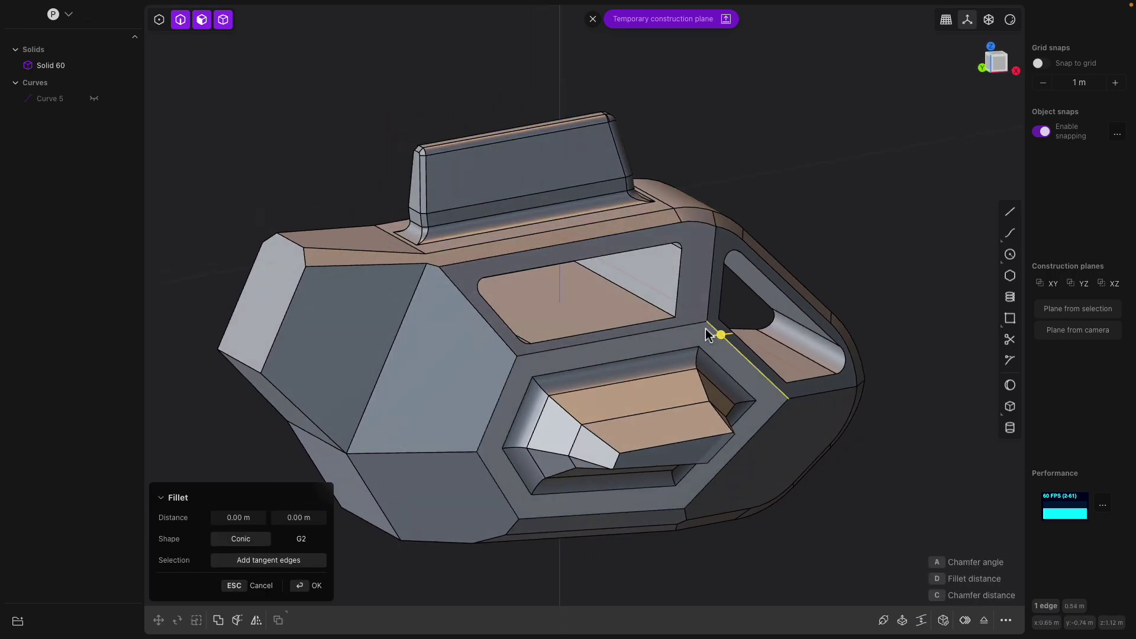
pyautogui.keyDown('shift'); pyautogui.click(699, 325); pyautogui.keyUp('shift')
pyautogui.keyDown('shift'); pyautogui.click(502, 390); pyautogui.keyUp('shift')
pyautogui.keyDown('shift'); pyautogui.moveTo(512, 383); pyautogui.dragTo(477, 265, button='middle'); pyautogui.keyUp('shift')
pyautogui.keyDown('shift'); pyautogui.click(540, 404); pyautogui.keyUp('shift')
pyautogui.moveTo(592, 400); pyautogui.dragTo(564, 396, button='middle')
pyautogui.keyDown('shift'); pyautogui.click(602, 382); pyautogui.keyUp('shift')
pyautogui.moveTo(600, 377)
pyautogui.mouseDown()
pyautogui.moveTo(614, 390)
pyautogui.moveTo(638, 388)
pyautogui.moveTo(605, 382)
pyautogui.mouseUp()
pyautogui.moveTo(605, 382); pyautogui.dragTo(489, 363, button='middle')
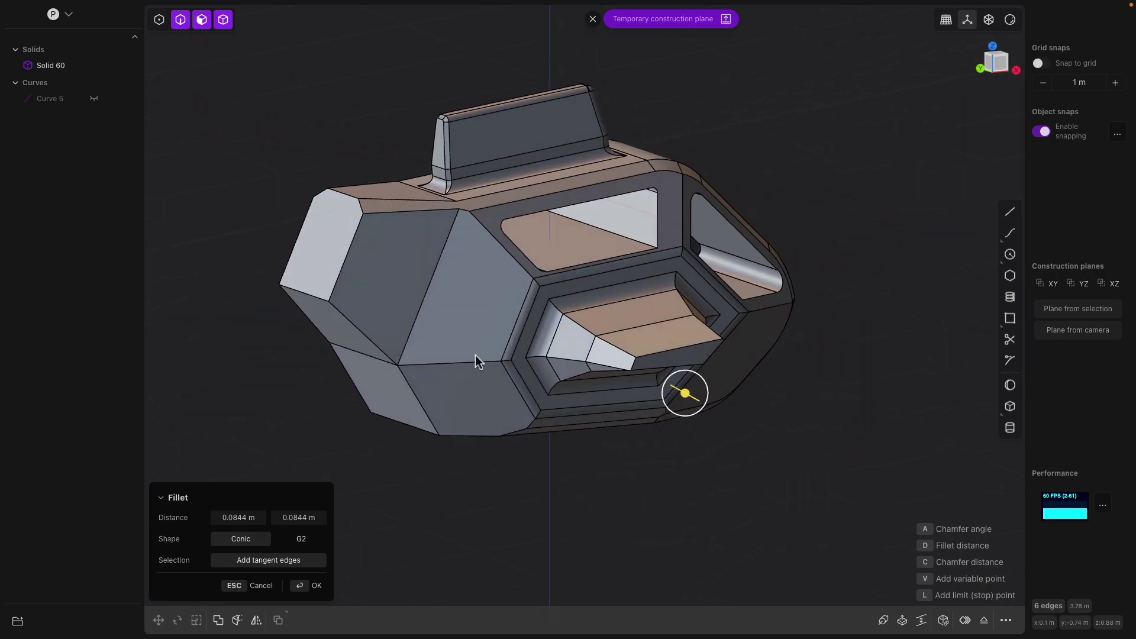
# Step: Try to fillet the crease edges between the flat rear side panels of the hull
pyautogui.click(461, 365)
pyautogui.moveTo(460, 365); pyautogui.dragTo(536, 420)
pyautogui.moveTo(537, 419); pyautogui.dragTo(464, 339, button='middle')
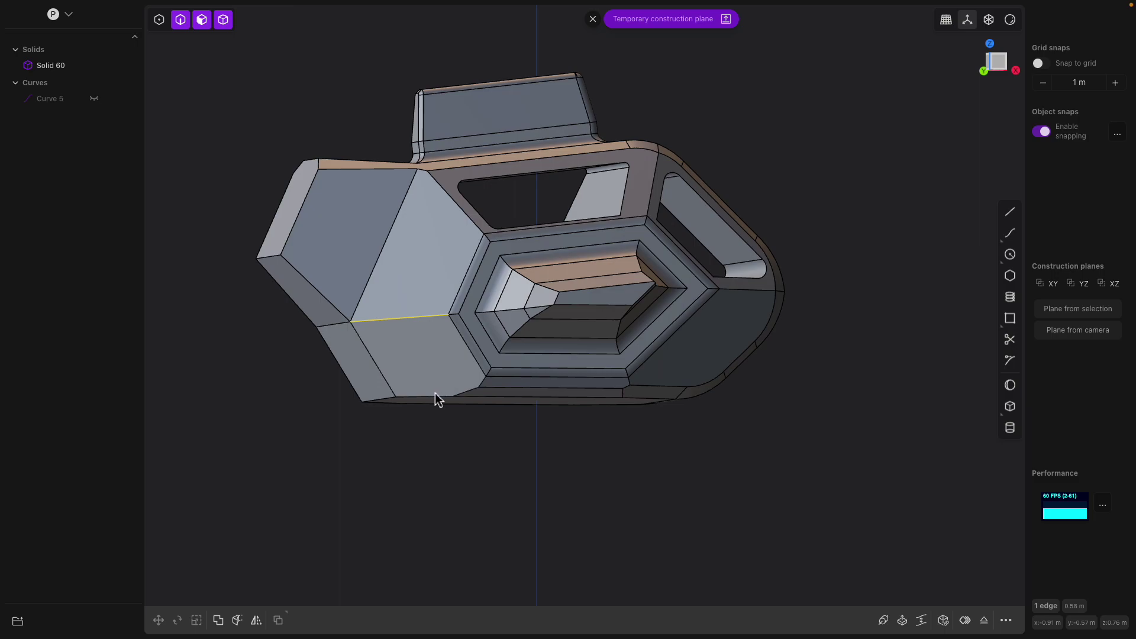
pyautogui.moveTo(436, 388); pyautogui.dragTo(406, 363, button='middle')
pyautogui.click(405, 363)
pyautogui.click(399, 286)
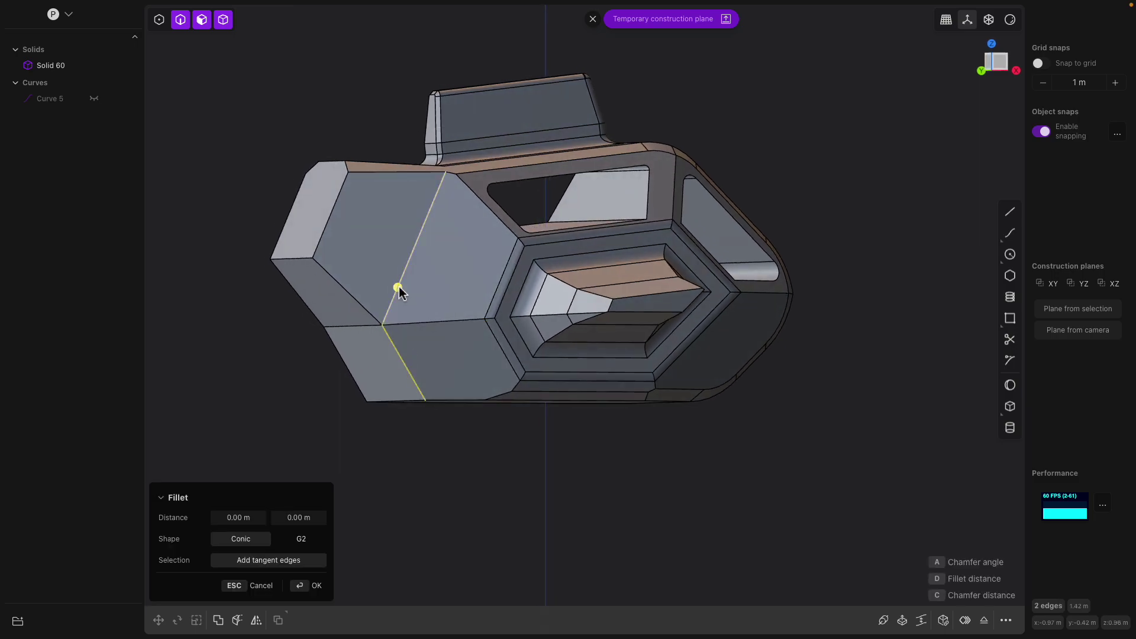
pyautogui.moveTo(398, 287); pyautogui.dragTo(416, 297)
pyautogui.moveTo(478, 317)
pyautogui.mouseDown()
pyautogui.moveTo(441, 291)
pyautogui.moveTo(475, 340)
pyautogui.moveTo(464, 332)
pyautogui.mouseUp()
pyautogui.press('Escape')
pyautogui.click(448, 322)
pyautogui.moveTo(464, 331)
pyautogui.mouseDown(button='middle')
pyautogui.moveTo(446, 357)
pyautogui.moveTo(406, 340)
pyautogui.moveTo(558, 339)
pyautogui.moveTo(469, 353)
pyautogui.mouseUp(button='middle')
pyautogui.click(406, 296)
pyautogui.moveTo(406, 295)
pyautogui.mouseDown()
pyautogui.moveTo(420, 303)
pyautogui.moveTo(378, 297)
pyautogui.moveTo(400, 308)
pyautogui.mouseUp()
pyautogui.moveTo(400, 308); pyautogui.dragTo(599, 372, button='middle')
pyautogui.press('Return')
pyautogui.click(588, 315)
pyautogui.click(495, 326)
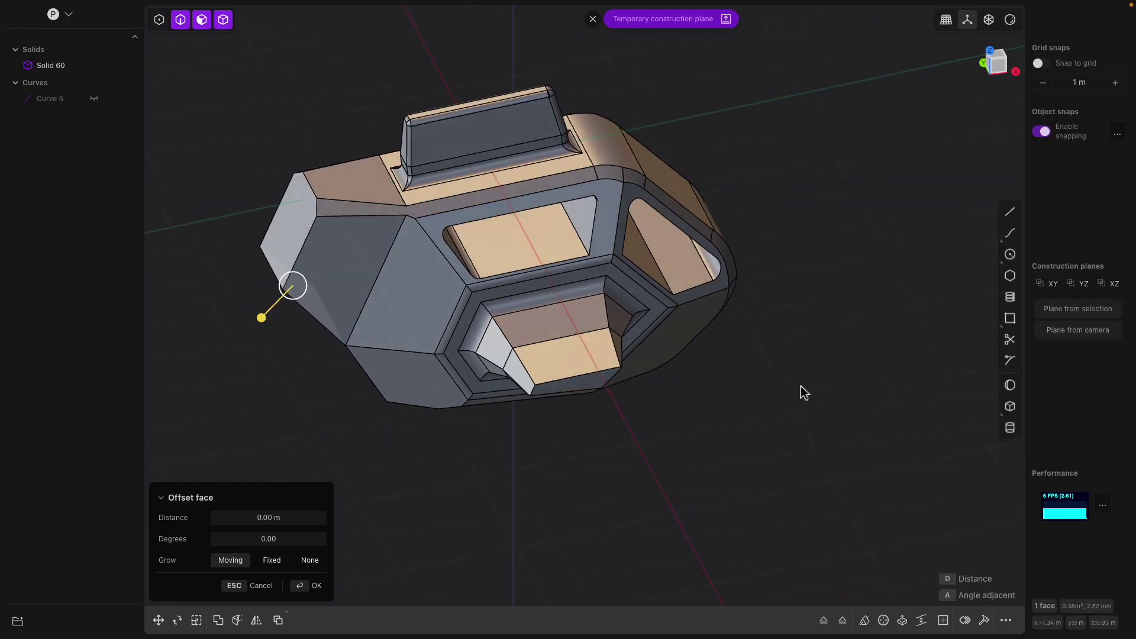
# Step: Hide the hull solid and clear the temporary construction plane for a new cylinder
pyautogui.moveTo(801, 393); pyautogui.dragTo(727, 296, button='middle')
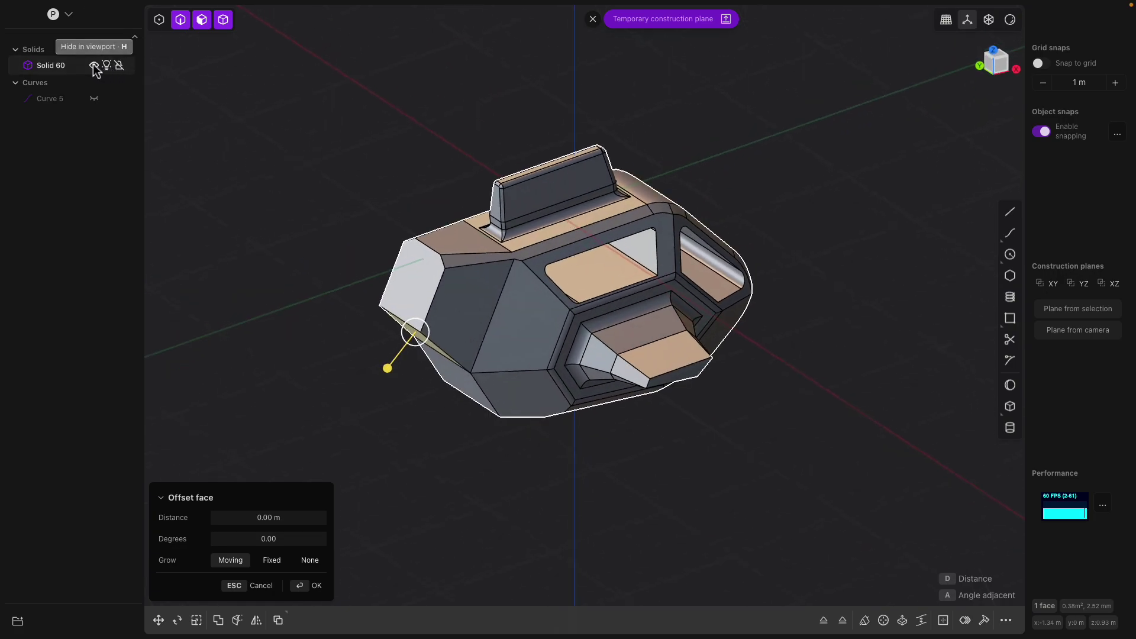
pyautogui.click(93, 64)
pyautogui.click(1010, 427)
pyautogui.keyDown('shift'); pyautogui.moveTo(557, 187); pyautogui.dragTo(525, 370, button='middle'); pyautogui.keyUp('shift')
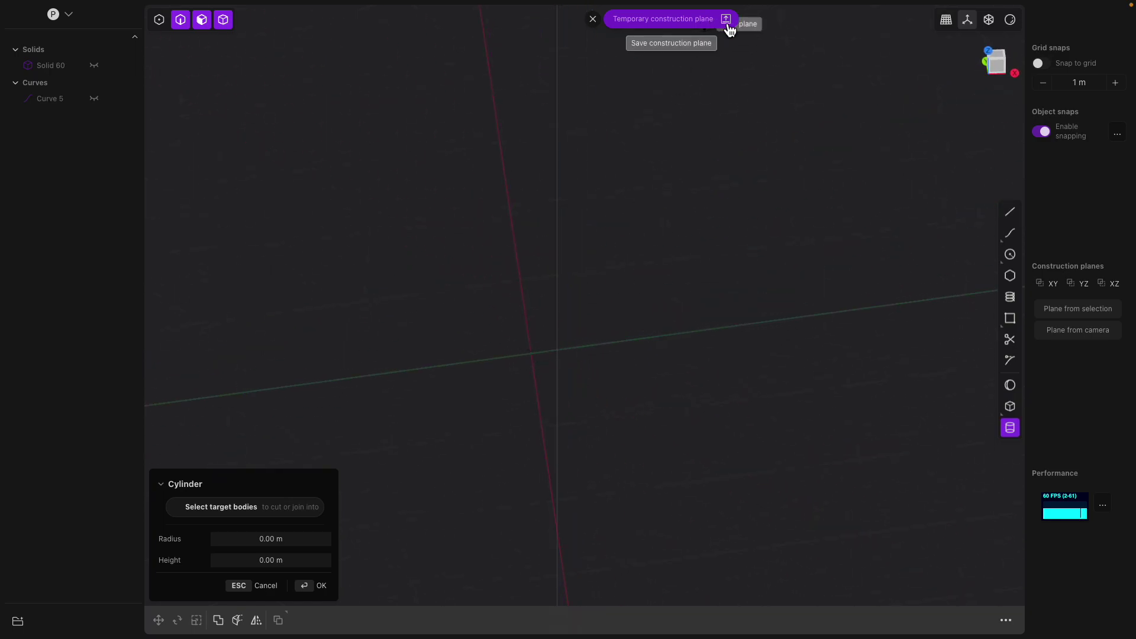
pyautogui.click(597, 24)
# Step: Create a cylinder near the origin with a radius of about 0.3 m and a height of about 0.25 m
pyautogui.moveTo(570, 349); pyautogui.dragTo(633, 359, button='middle')
pyautogui.keyDown('shift'); pyautogui.moveTo(595, 424); pyautogui.dragTo(565, 180, button='middle'); pyautogui.keyUp('shift')
pyautogui.click(538, 334)
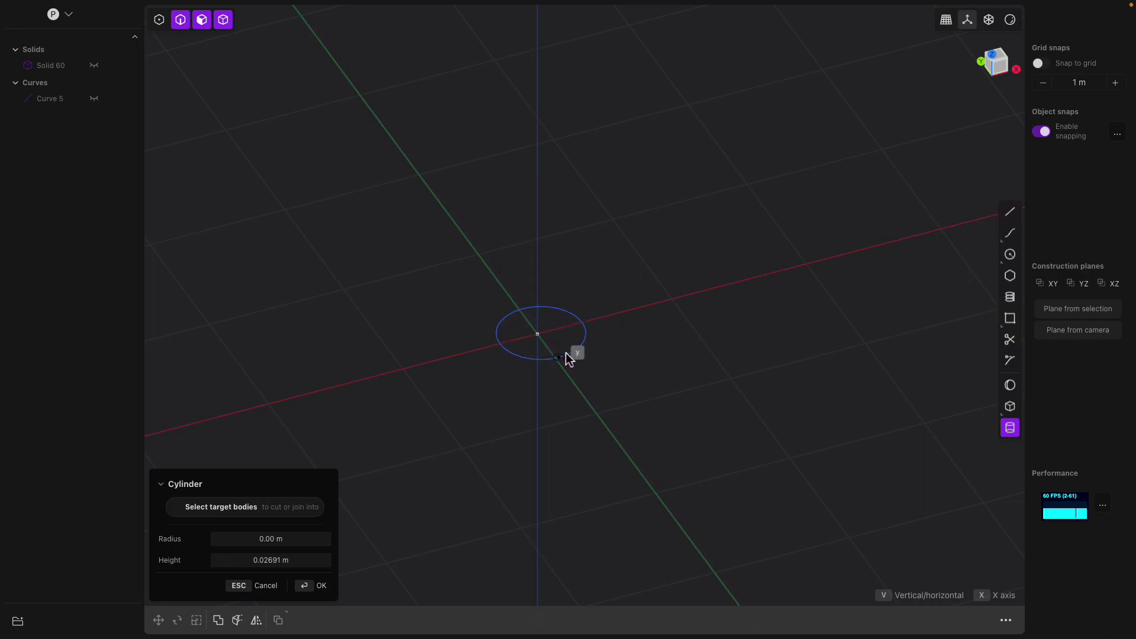
pyautogui.click(566, 353)
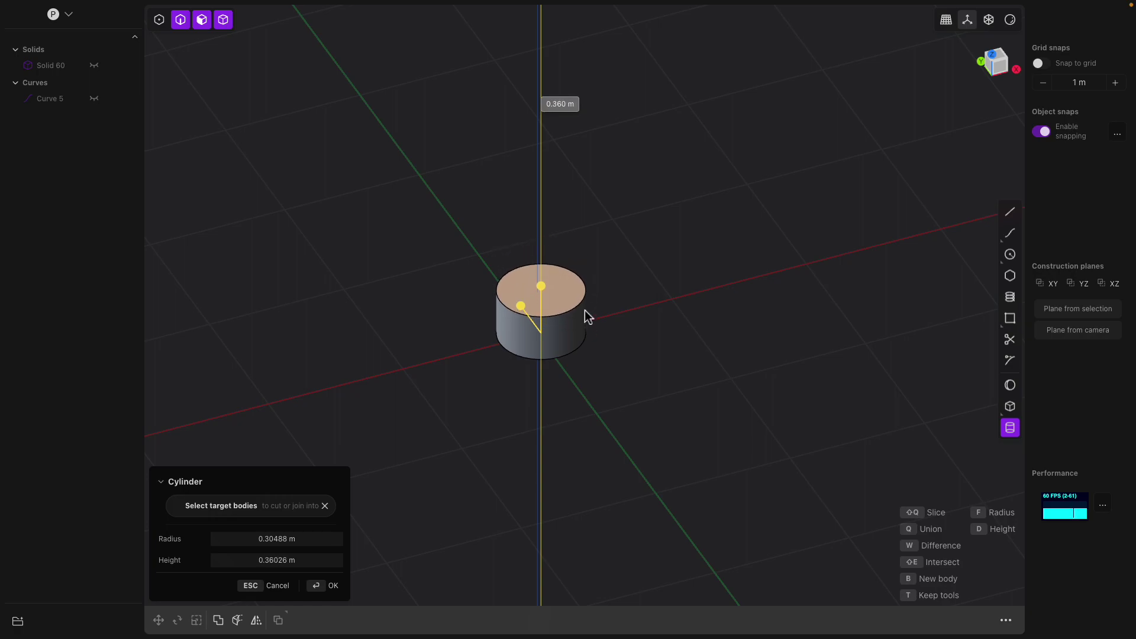
pyautogui.scroll(2, 568, 310)
pyautogui.keyDown('shift'); pyautogui.moveTo(562, 286); pyautogui.dragTo(590, 317, button='middle'); pyautogui.keyUp('shift')
pyautogui.rightClick(642, 248)
# Step: Extrude the cylinder's top face upward about 0.5 m with an outward taper
pyautogui.click(592, 292)
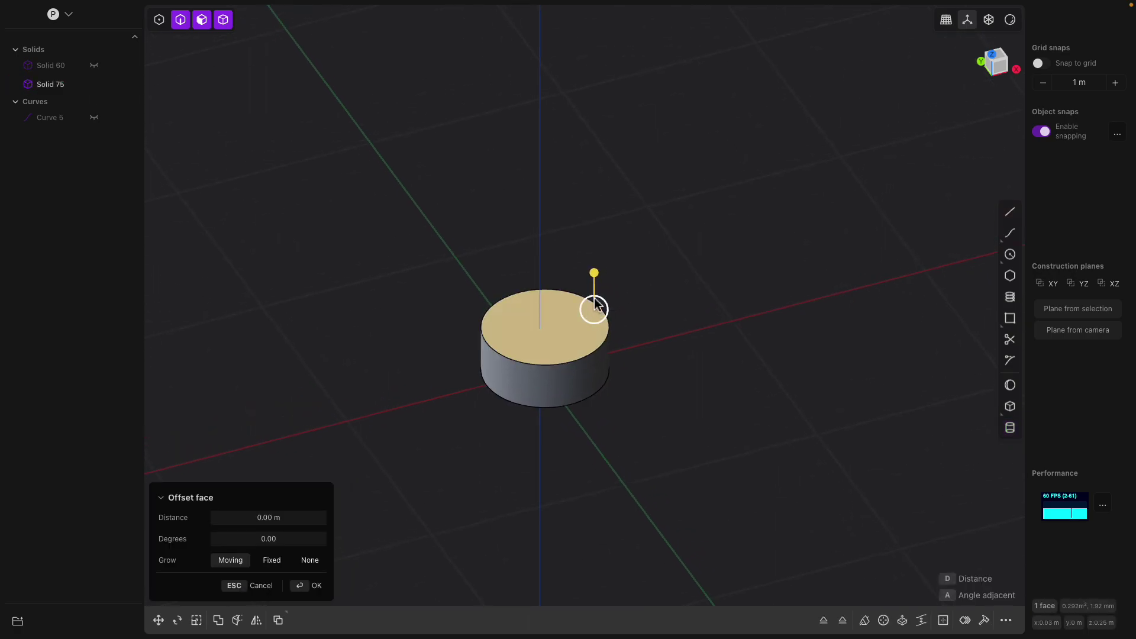
pyautogui.press('e')
pyautogui.moveTo(546, 282); pyautogui.dragTo(568, 191)
pyautogui.keyDown('shift'); pyautogui.moveTo(572, 208); pyautogui.dragTo(597, 310, button='middle'); pyautogui.keyUp('shift')
pyautogui.press('Return')
# Step: Try a straight extrusion of about 0.98 m on the flared top face, undo it, and abandon a face offset there
pyautogui.click(599, 262)
pyautogui.press('e')
pyautogui.moveTo(549, 291); pyautogui.dragTo(544, 121)
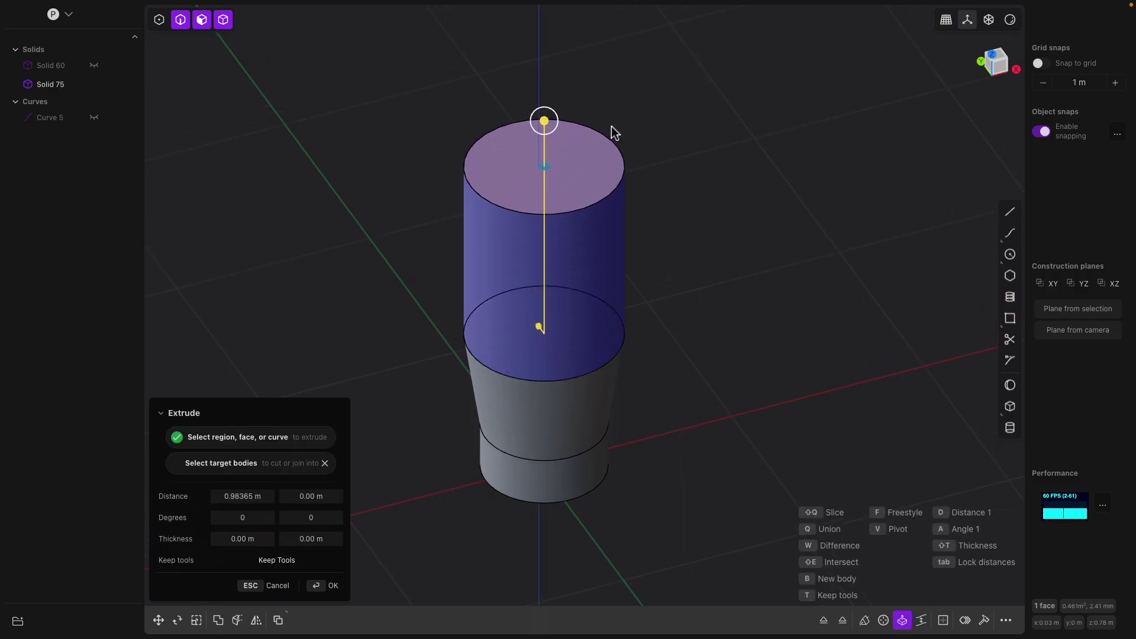
pyautogui.press('Return')
pyautogui.hotkey('ctrl', 'z')
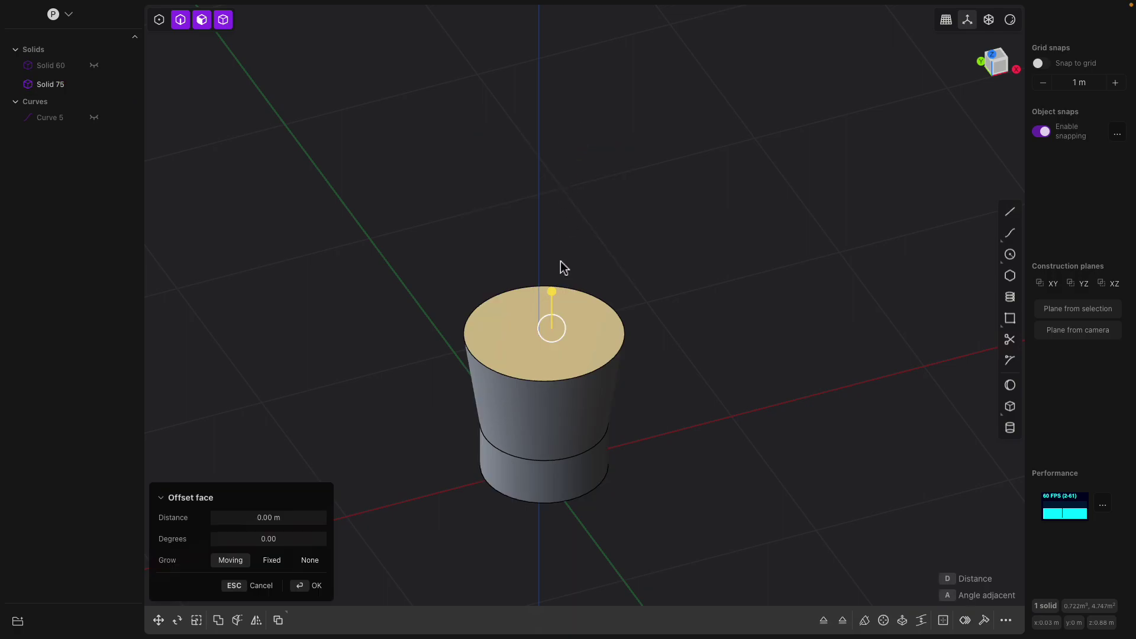
pyautogui.moveTo(552, 290); pyautogui.dragTo(561, 141)
pyautogui.press('Escape')
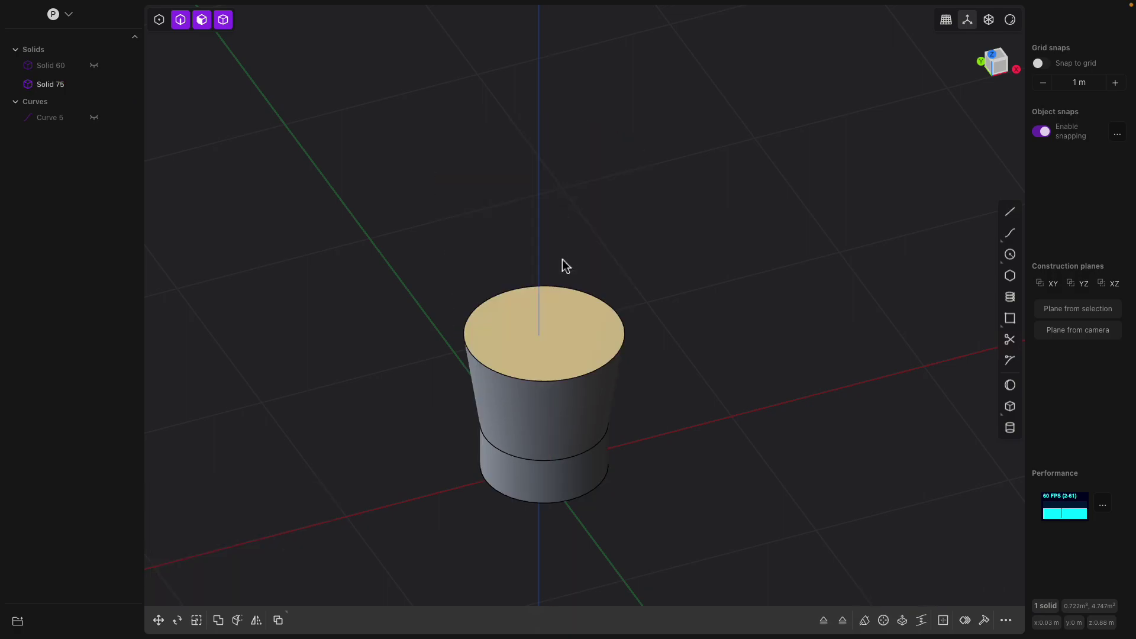
# Step: Extrude the flared top face upward about 0.86 m with an inward taper of about 13.9 degrees
pyautogui.press('e')
pyautogui.moveTo(545, 285); pyautogui.dragTo(555, 142)
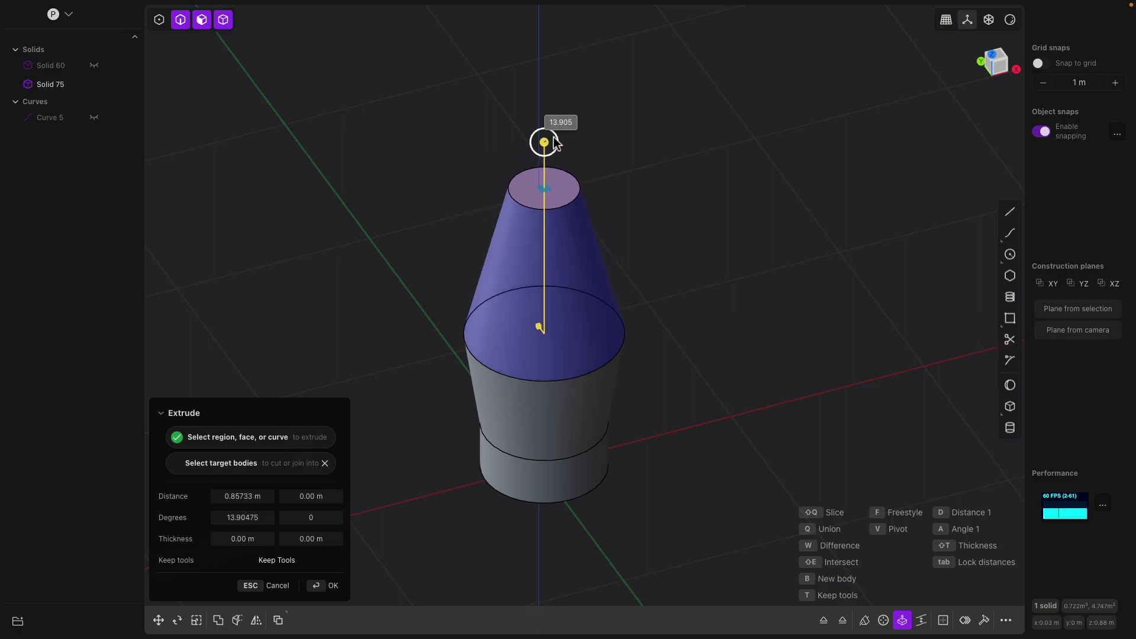
pyautogui.press('Return')
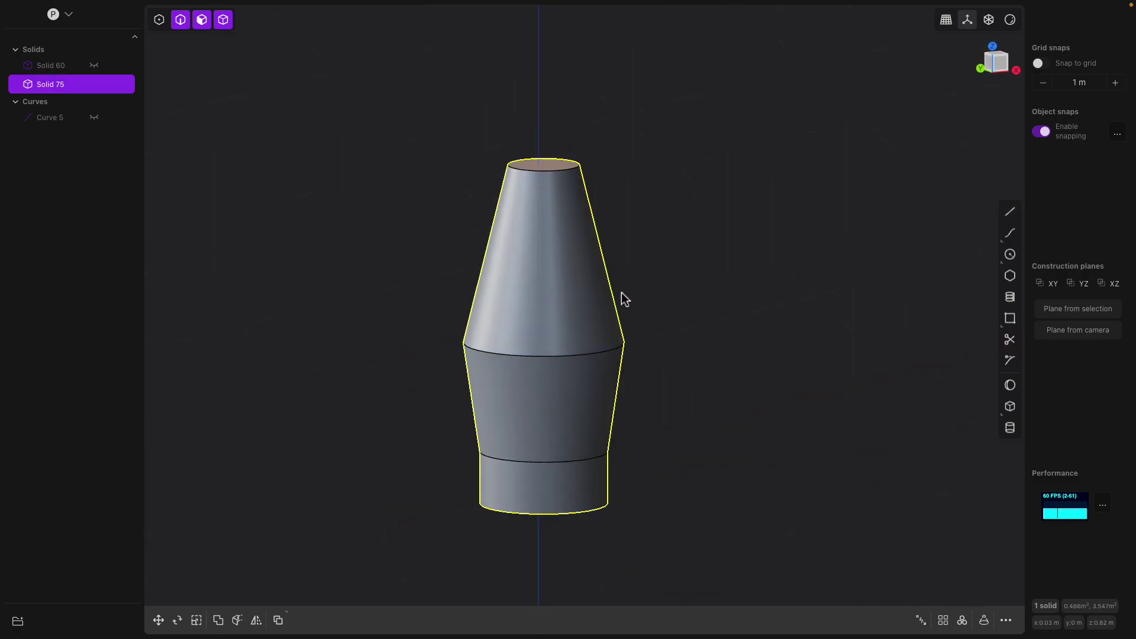
# Step: Fillet the circular edge at the body's widest section by about 0.43 m
pyautogui.click(607, 355)
pyautogui.press('f')
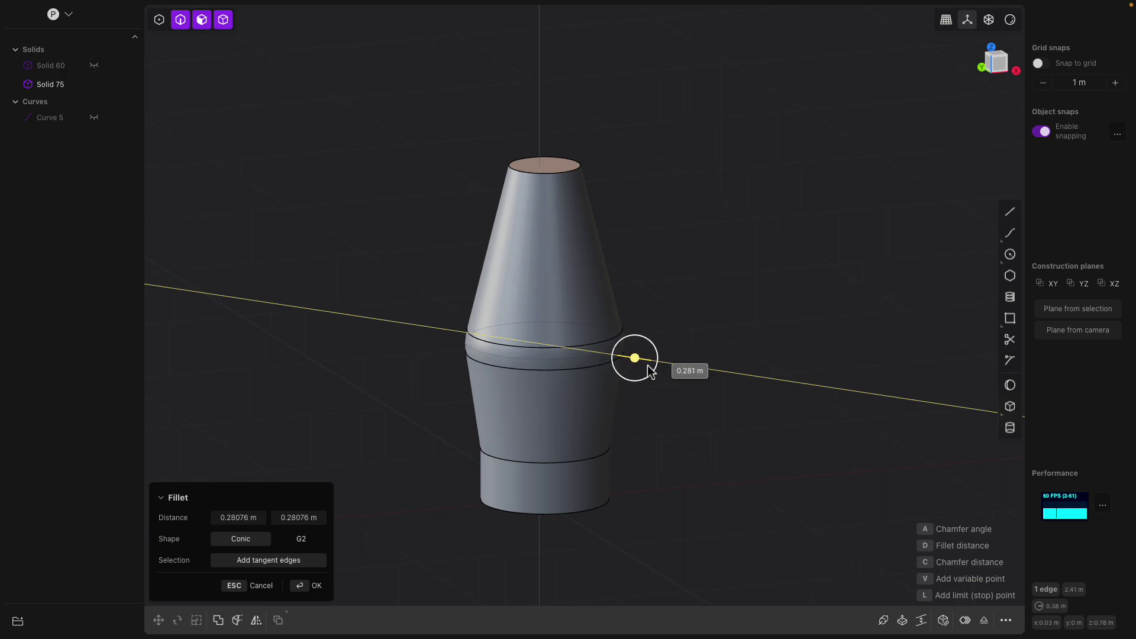
pyautogui.click(672, 362)
pyautogui.moveTo(616, 214); pyautogui.dragTo(613, 239, button='middle')
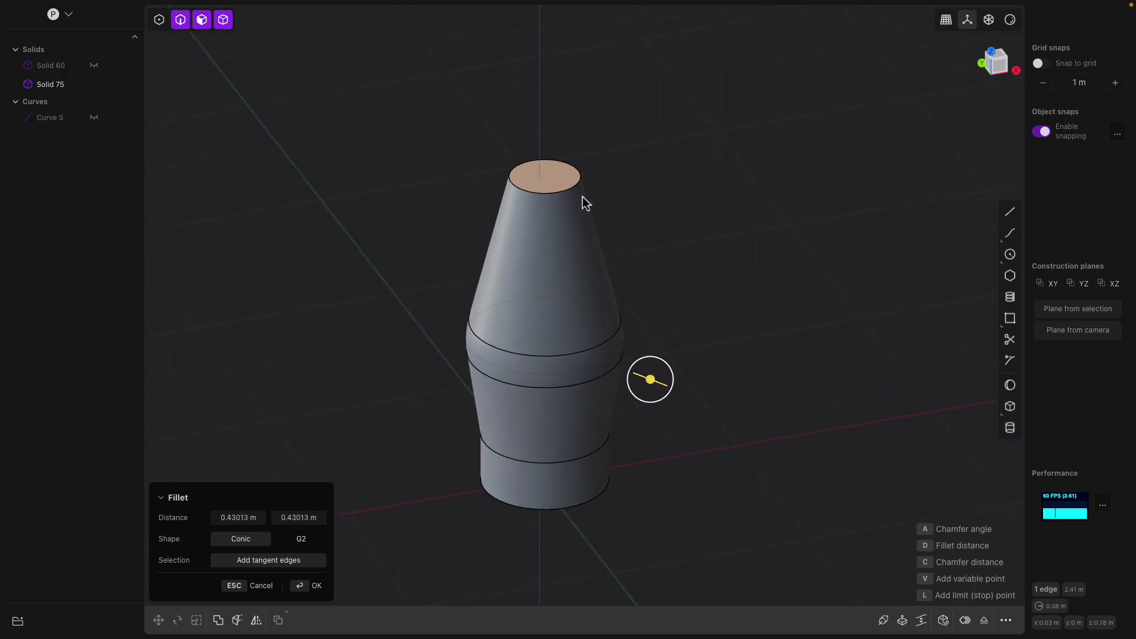
pyautogui.press('Return')
# Step: Round the nose by filleting the top rim edge by about 0.16 m
pyautogui.click(566, 175)
pyautogui.keyDown('shift'); pyautogui.moveTo(575, 194); pyautogui.dragTo(576, 232, button='middle'); pyautogui.keyUp('shift')
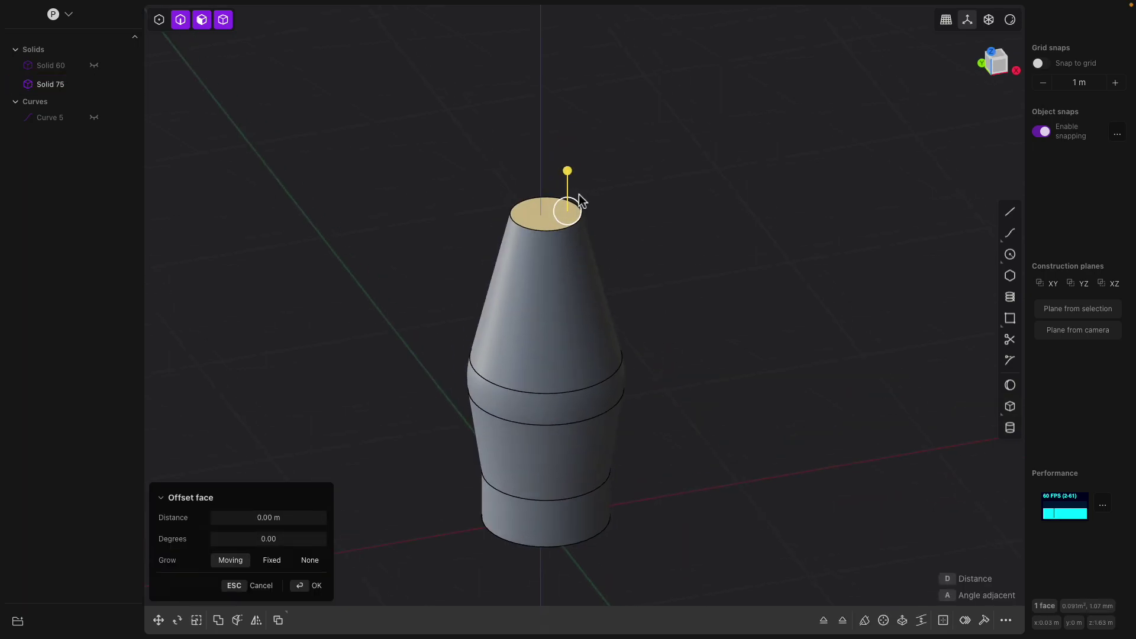
pyautogui.press('Escape')
pyautogui.click(553, 229)
pyautogui.press('f')
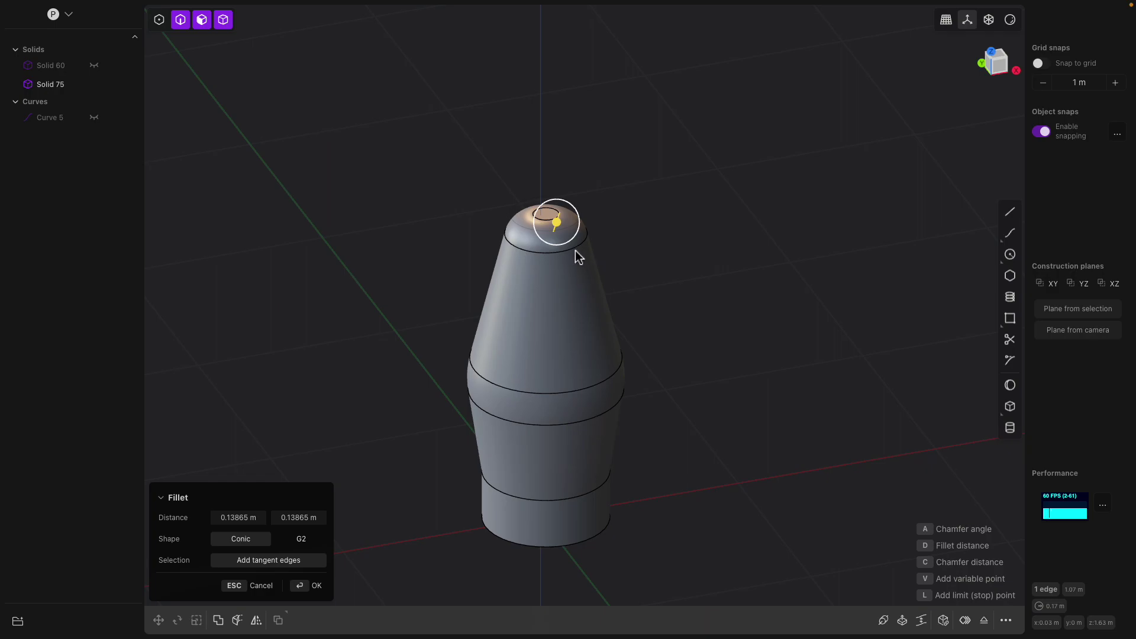
pyautogui.moveTo(579, 231); pyautogui.dragTo(563, 236)
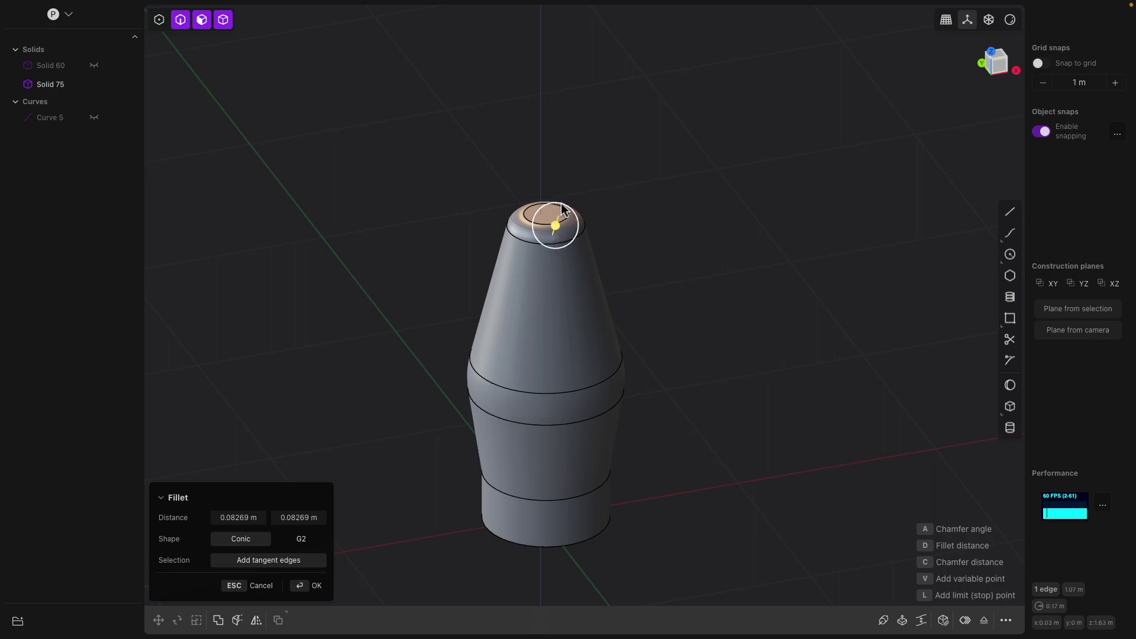
pyautogui.moveTo(531, 229); pyautogui.dragTo(575, 191, button='middle')
pyautogui.moveTo(566, 197); pyautogui.dragTo(570, 193)
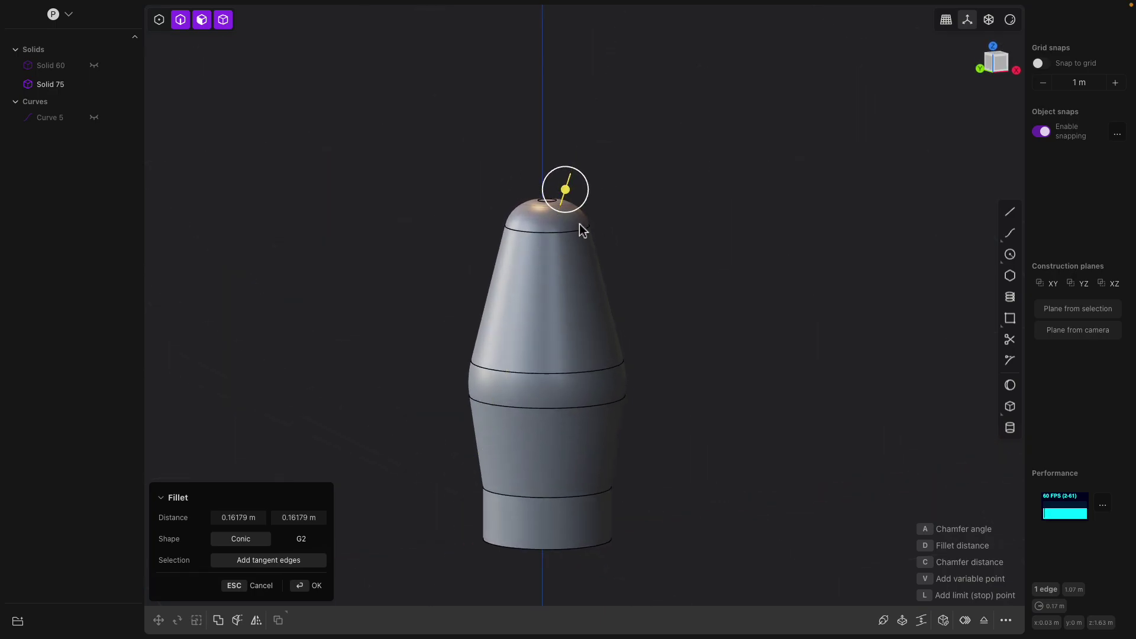
pyautogui.keyDown('shift'); pyautogui.moveTo(616, 423); pyautogui.dragTo(603, 281, button='middle'); pyautogui.keyUp('shift')
pyautogui.moveTo(577, 411); pyautogui.dragTo(563, 389, button='middle')
pyautogui.press('Return')
# Step: Offset the outline of the body's bottom face inward by about 0.1 m
pyautogui.click(567, 366)
pyautogui.press('b')
pyautogui.scroll(2, 567, 368)
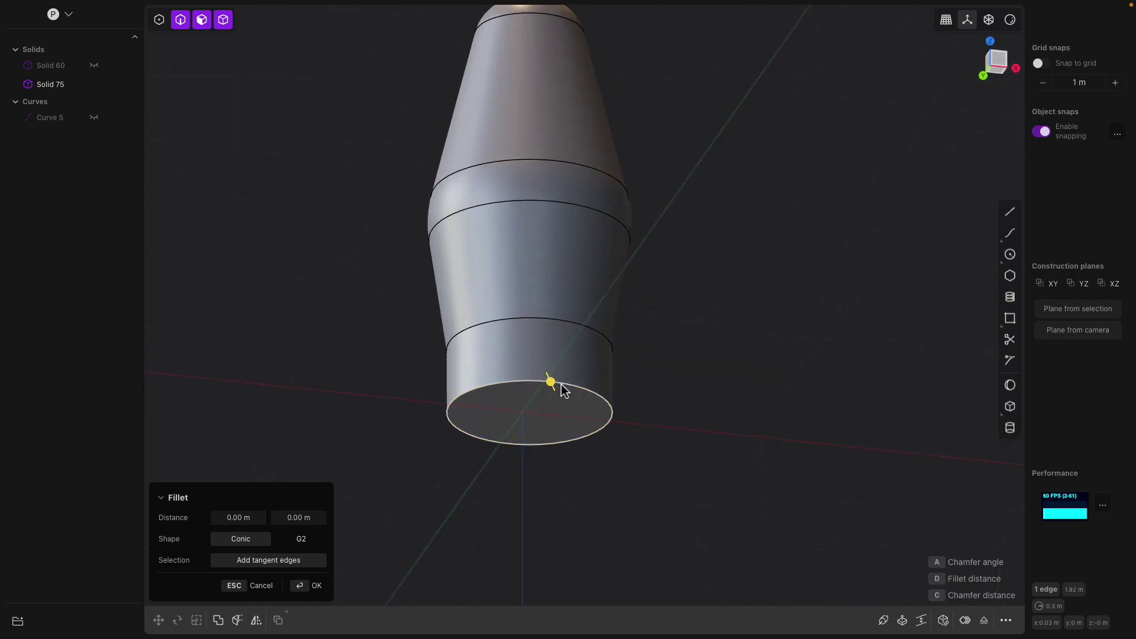
pyautogui.click(556, 395)
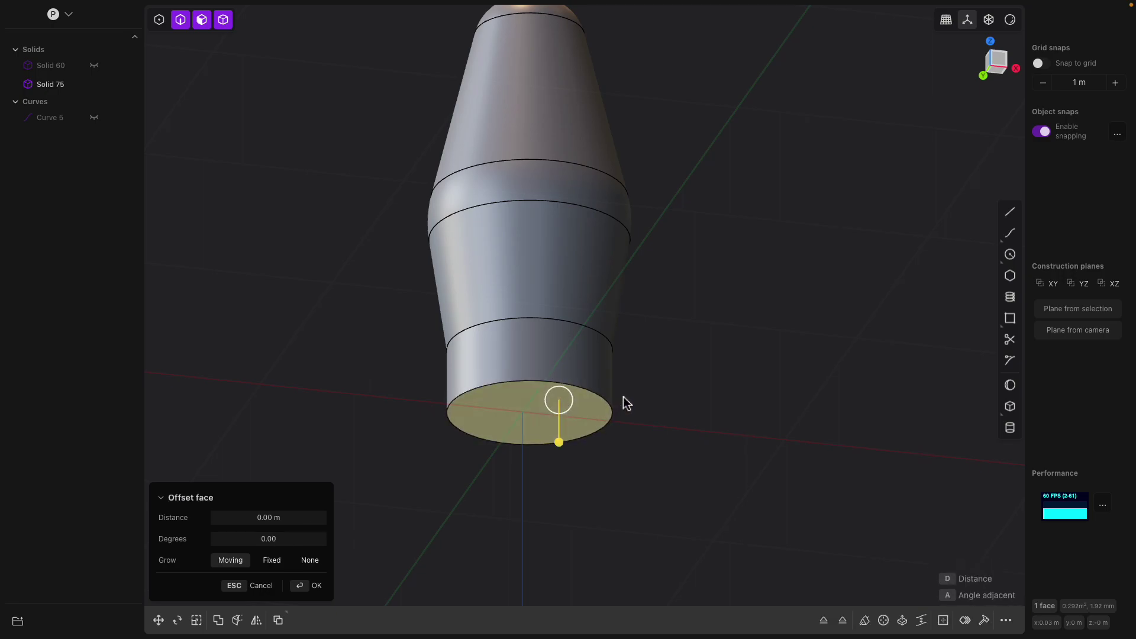
pyautogui.press('o')
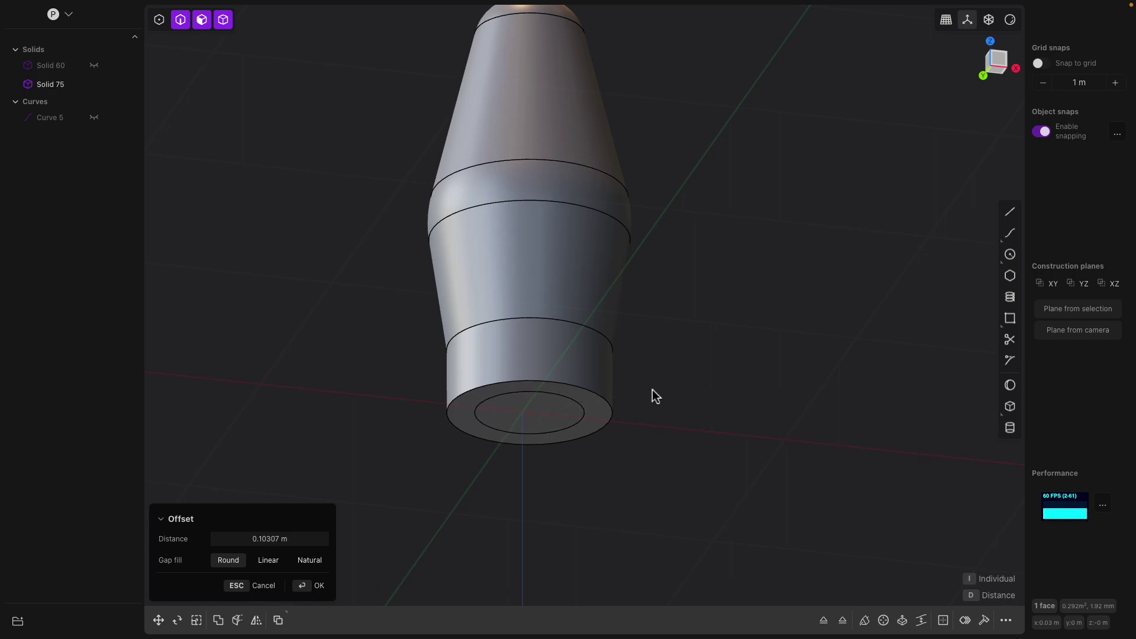
pyautogui.click(652, 389)
# Step: Extrude the outer ring of the bottom face downward by about 0.064 m
pyautogui.click(596, 404)
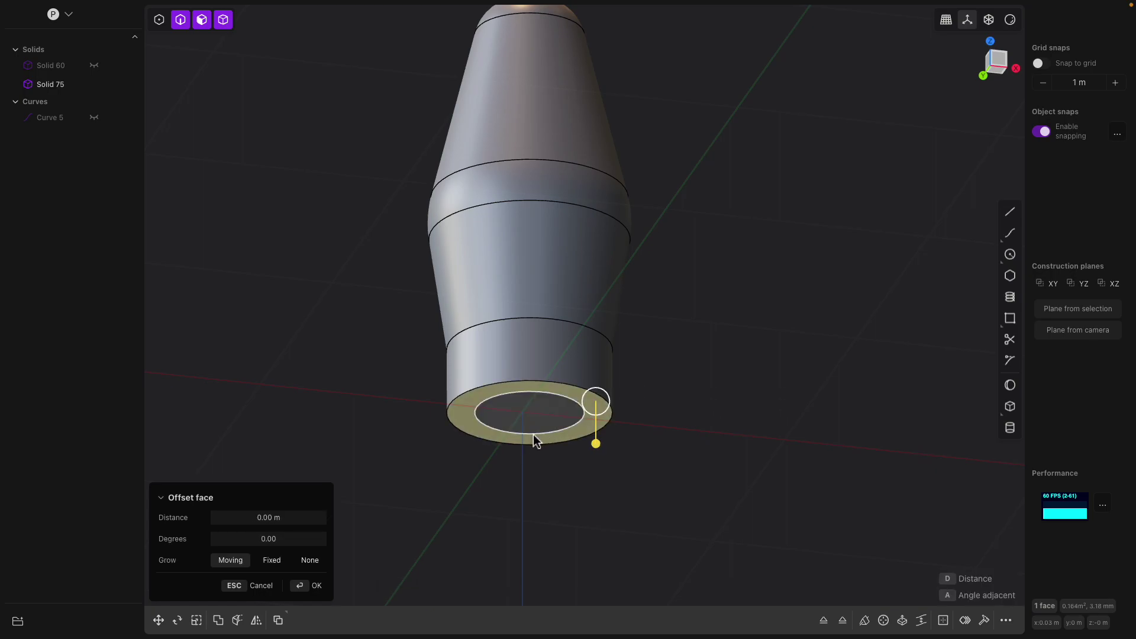
pyautogui.press('e')
pyautogui.moveTo(530, 466); pyautogui.dragTo(530, 485)
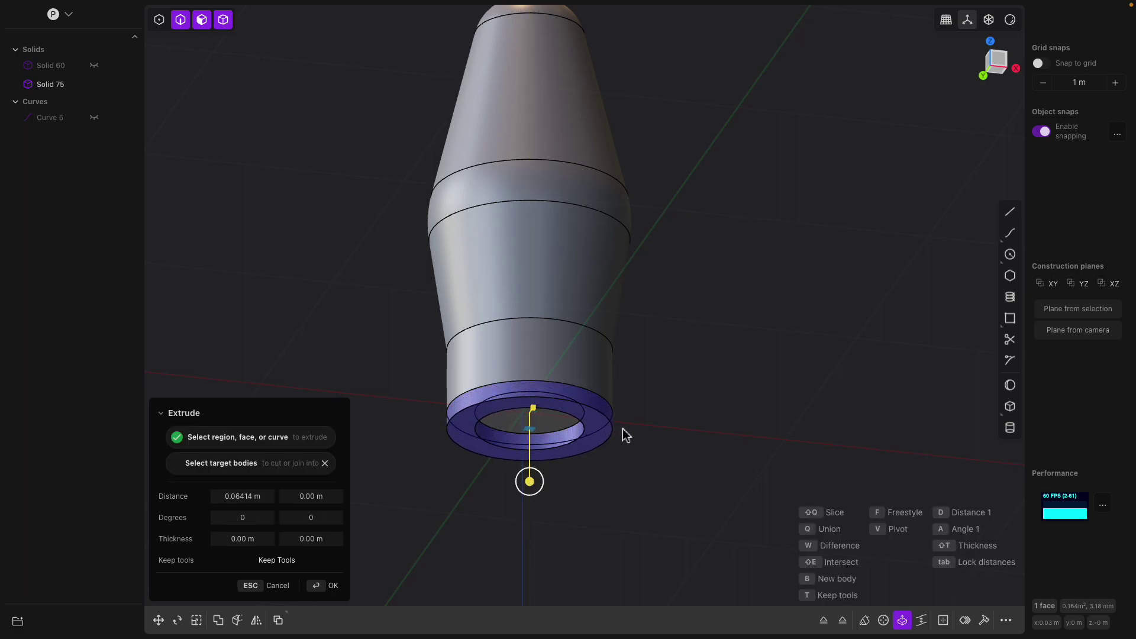
pyautogui.press('Return')
pyautogui.moveTo(637, 384); pyautogui.dragTo(635, 422, button='middle')
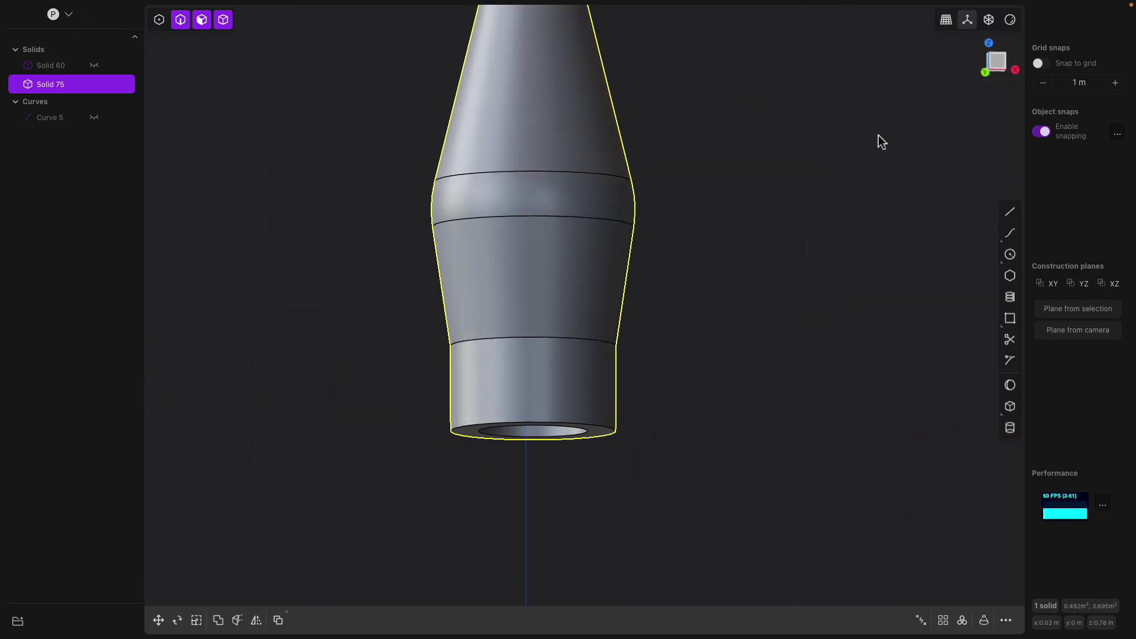
# Step: Create a box about 0.076 m wide, 0.236 m long and 1 m high, centred on the Y axis beside the rocket body
pyautogui.click(994, 64)
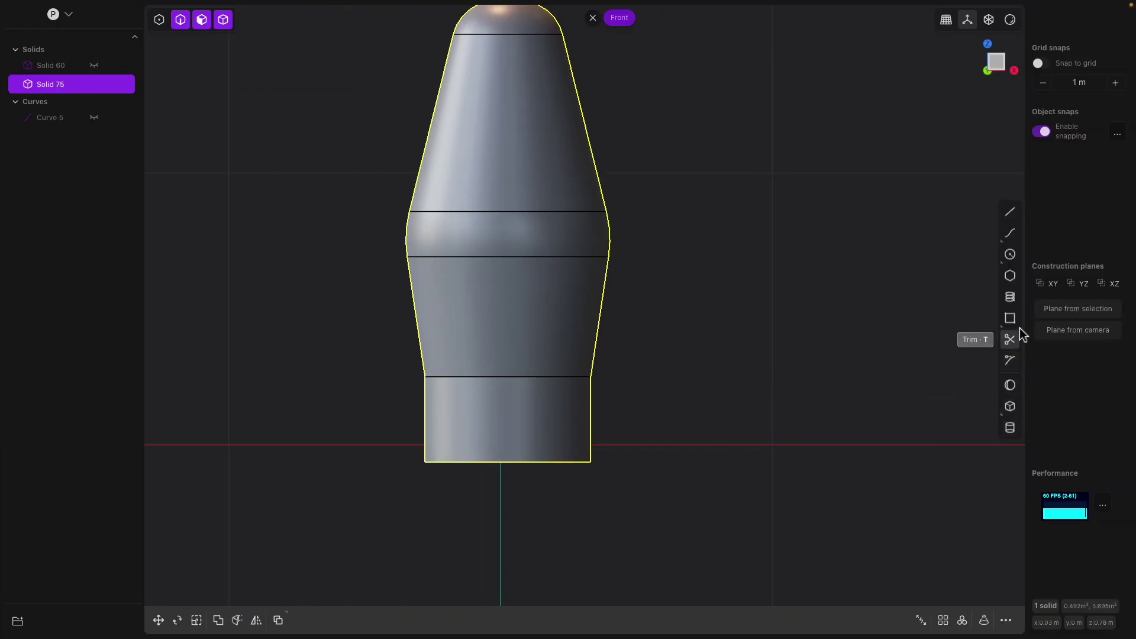
pyautogui.click(1010, 407)
pyautogui.moveTo(644, 282); pyautogui.dragTo(638, 341, button='middle')
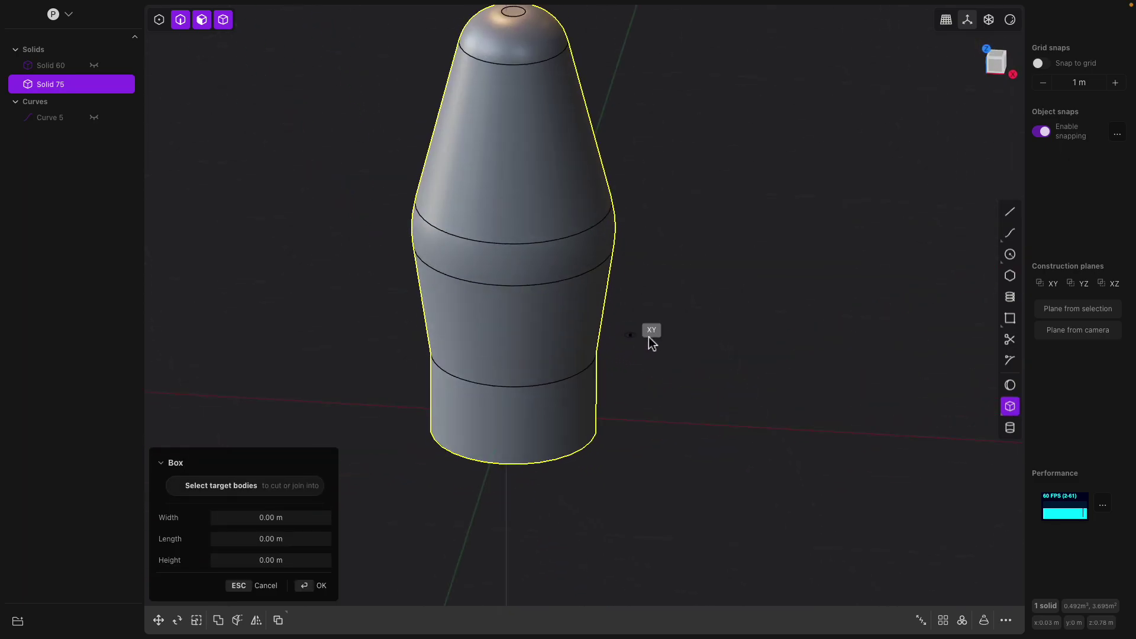
pyautogui.click(995, 68)
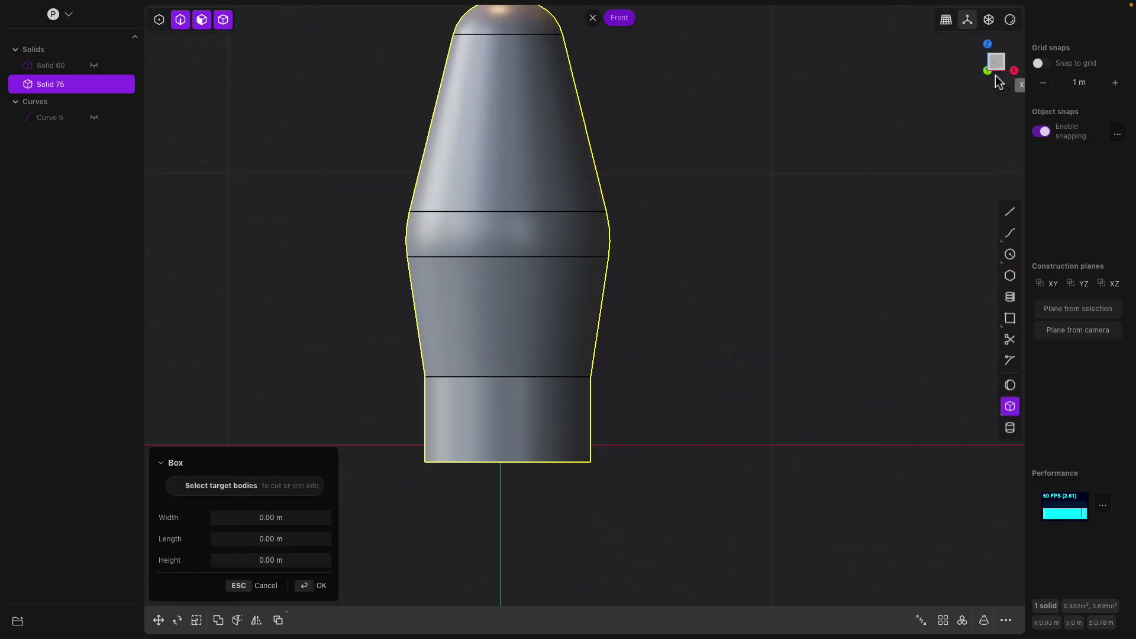
pyautogui.moveTo(997, 70); pyautogui.dragTo(992, 67)
pyautogui.click(997, 58)
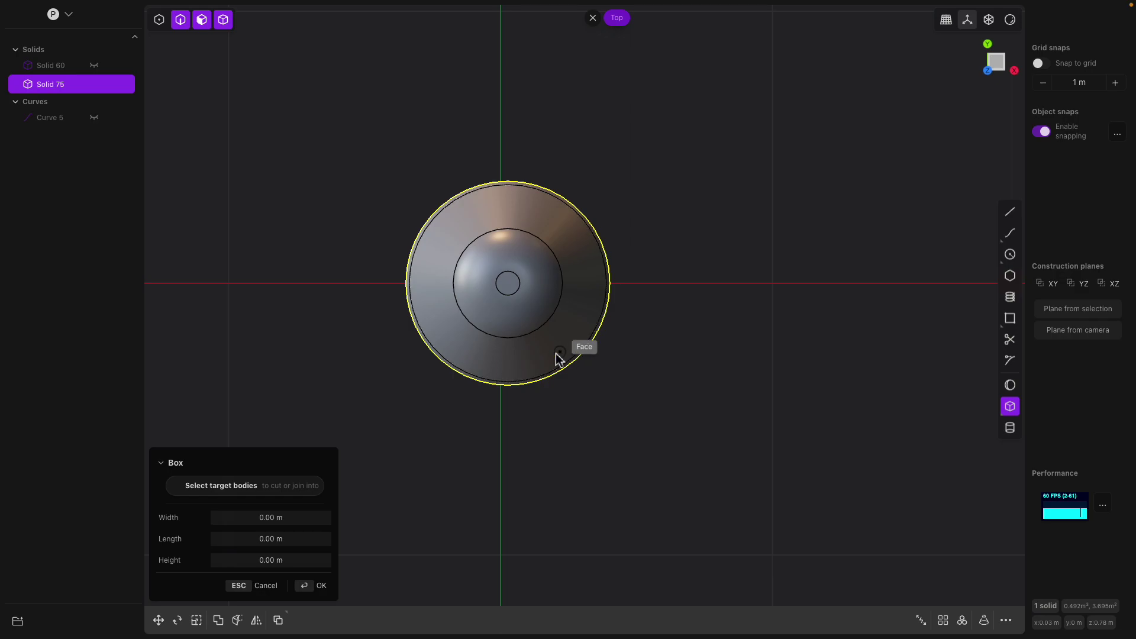
pyautogui.click(500, 410)
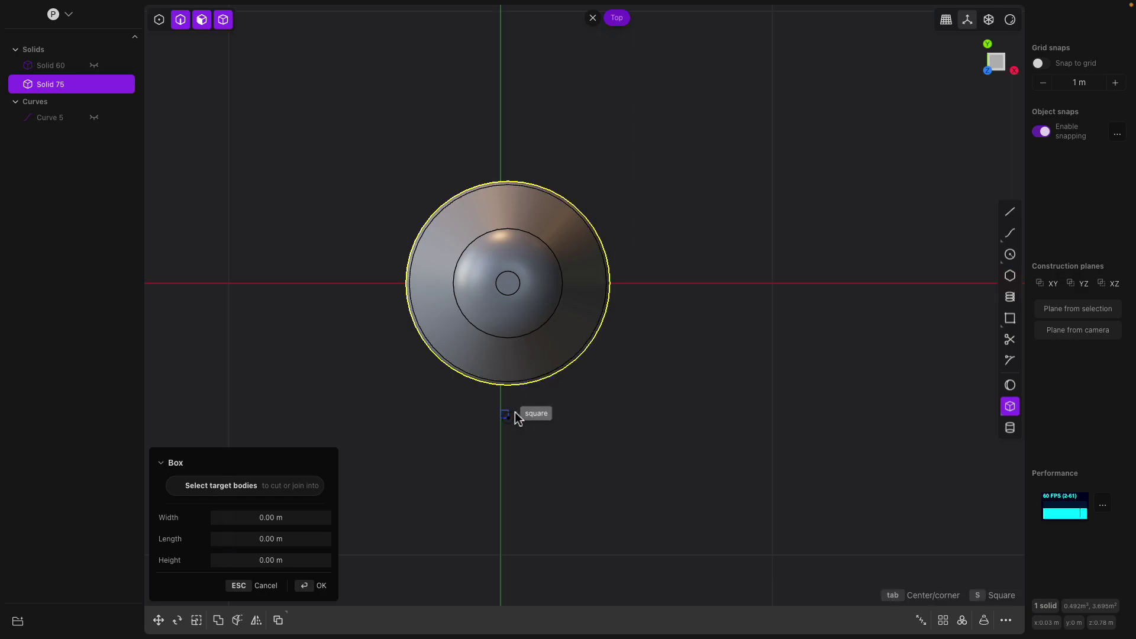
pyautogui.click(512, 443)
pyautogui.scroll(3, 545, 425)
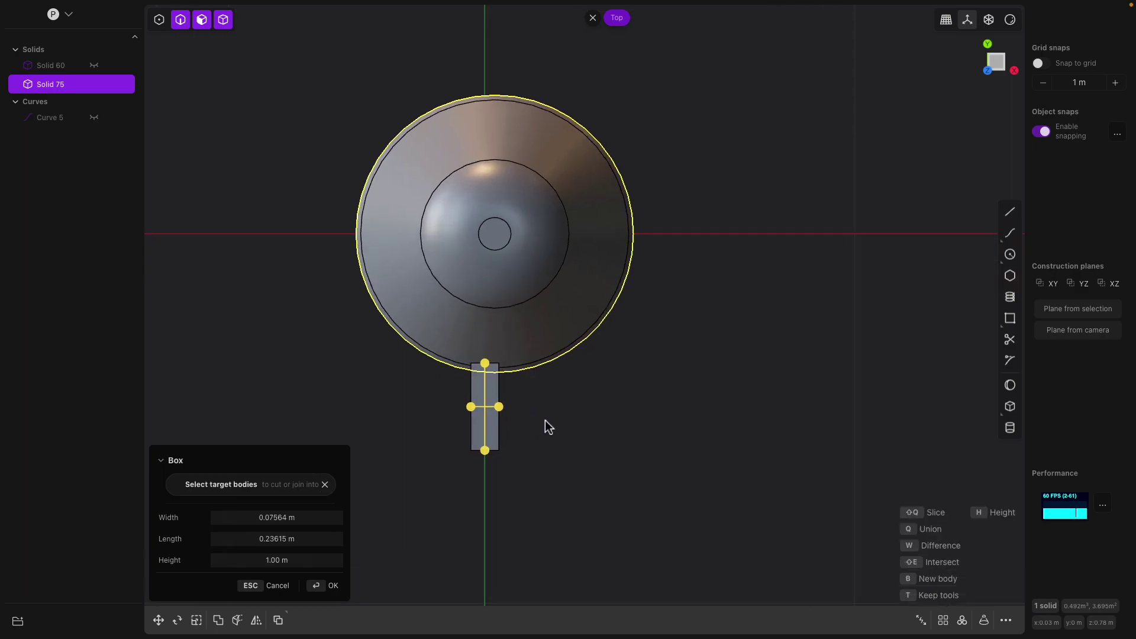
pyautogui.press('Return')
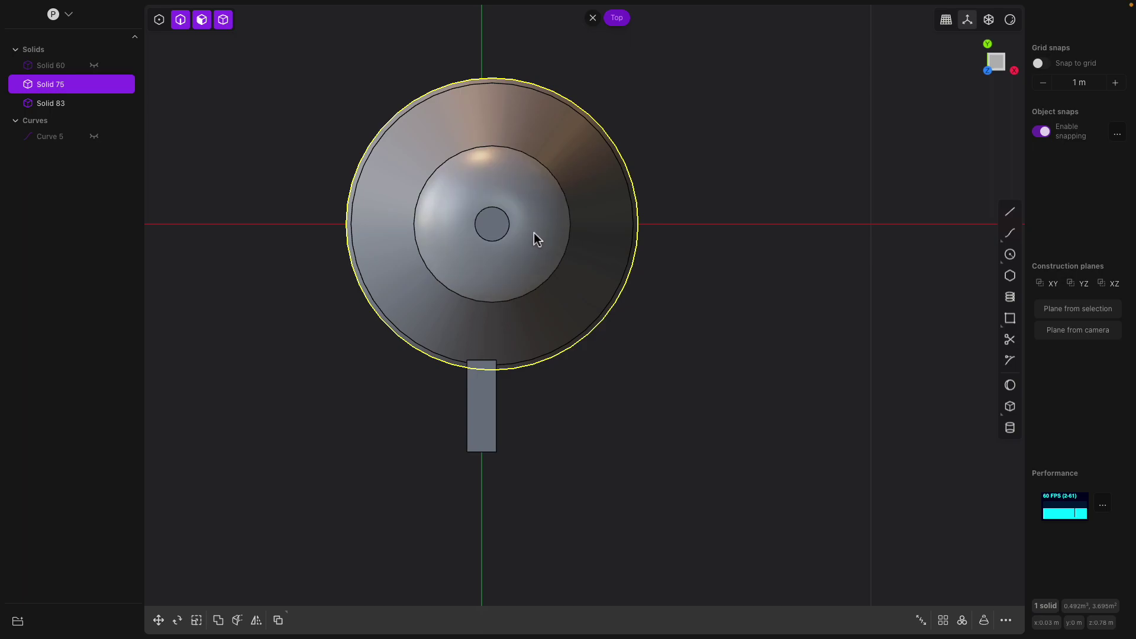
pyautogui.moveTo(533, 232); pyautogui.dragTo(534, 300, button='middle')
pyautogui.click(485, 184)
pyautogui.press('o')
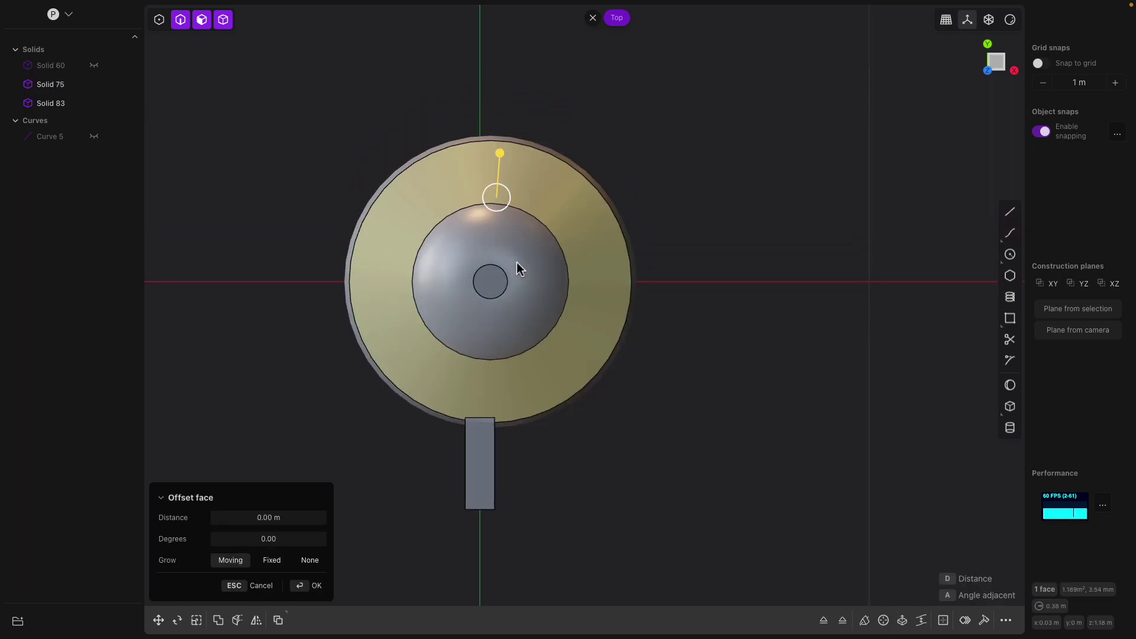
pyautogui.press('Escape')
pyautogui.scroll(-1, 593, 203)
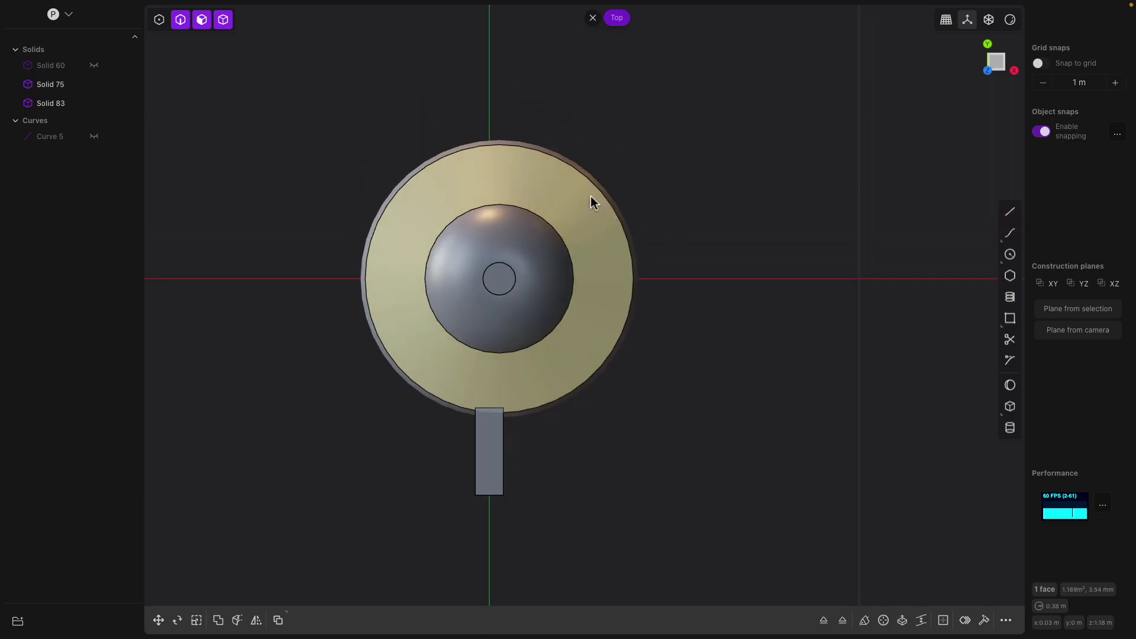
pyautogui.click(591, 199)
pyautogui.press('o')
pyautogui.moveTo(716, 298); pyautogui.dragTo(622, 253, button='middle')
pyautogui.moveTo(529, 360); pyautogui.dragTo(592, 349, button='middle')
pyautogui.click(536, 349)
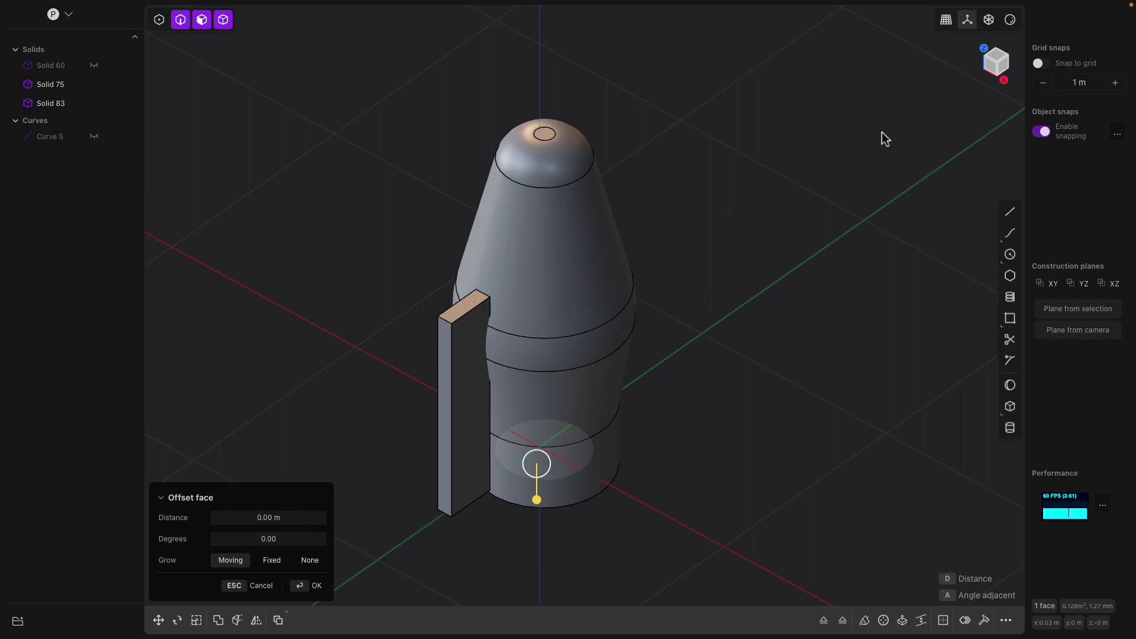
pyautogui.click(998, 64)
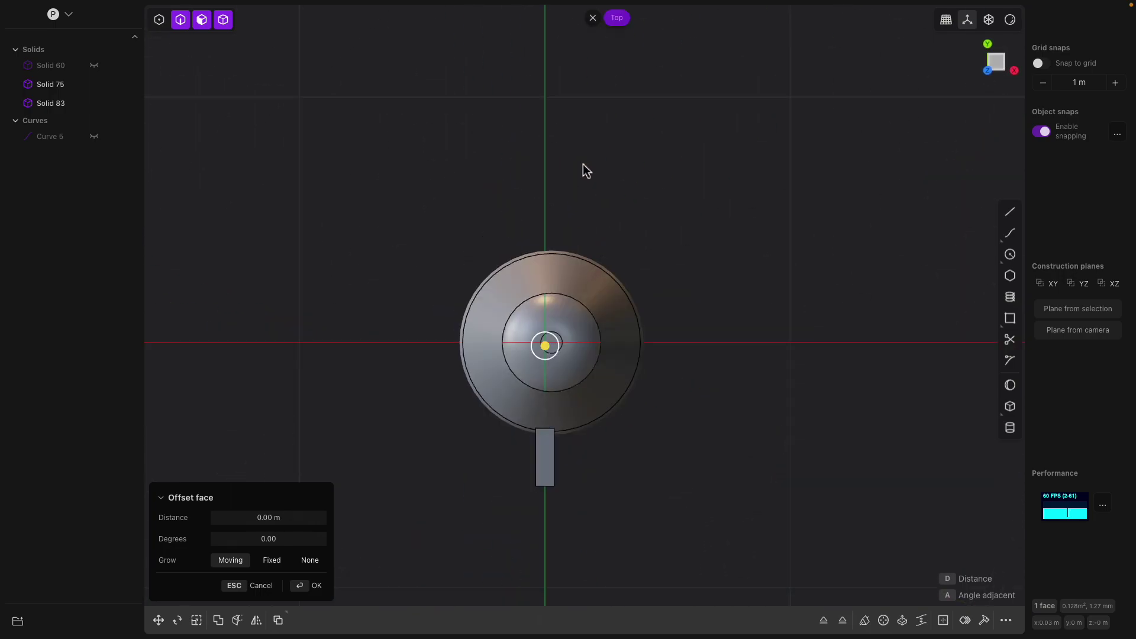
# Step: Centre the rocket body on the origin by moving it about -0.024 m in X and 0.001 m in Y
pyautogui.click(63, 102)
pyautogui.click(58, 90)
pyautogui.click(64, 105)
pyautogui.click(59, 84)
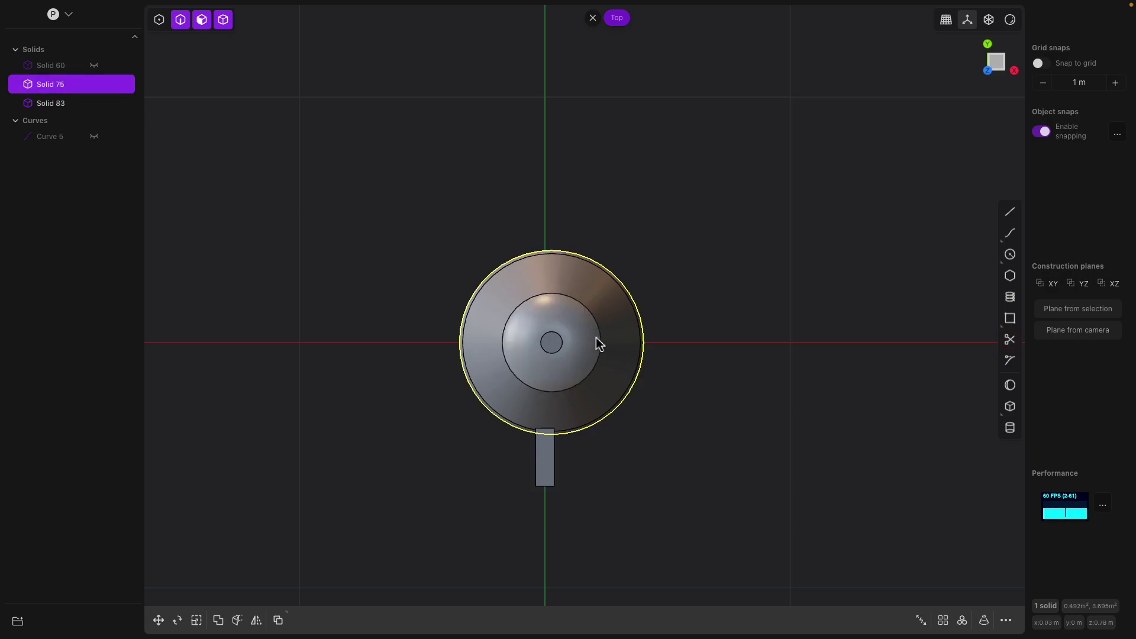
pyautogui.press('g')
pyautogui.scroll(4, 588, 345)
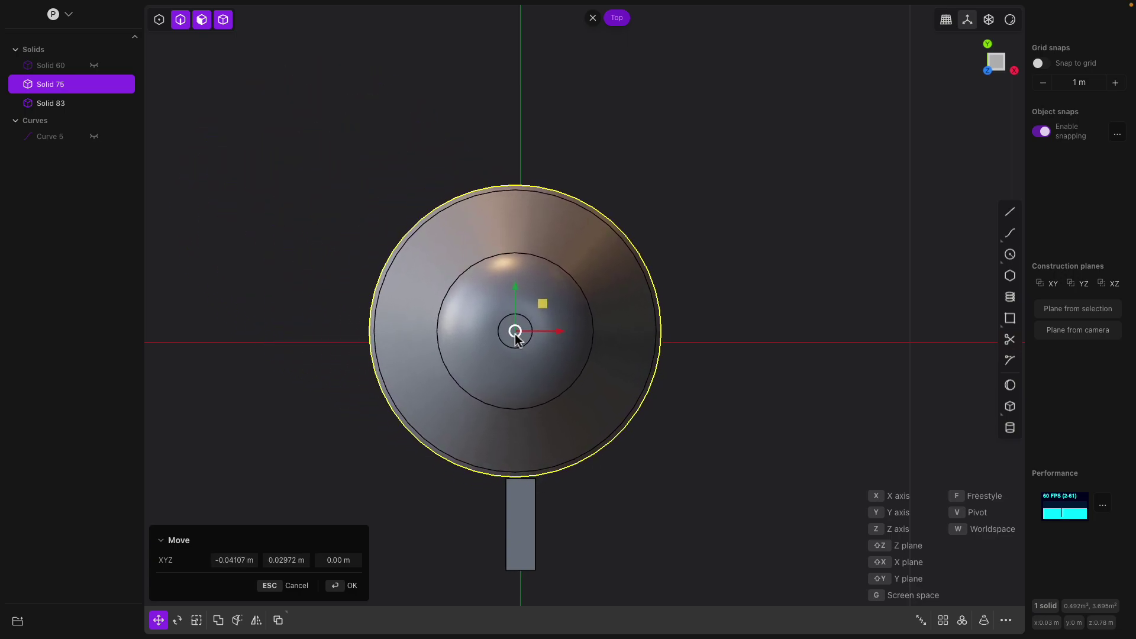
pyautogui.scroll(3, 528, 341)
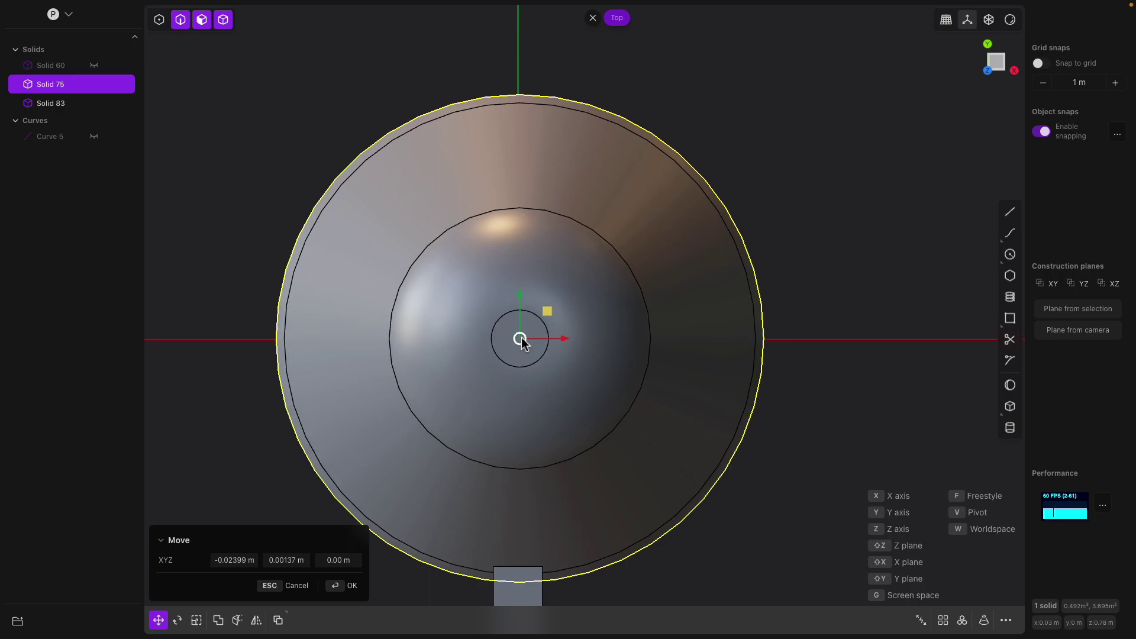
pyautogui.scroll(-3, 532, 376)
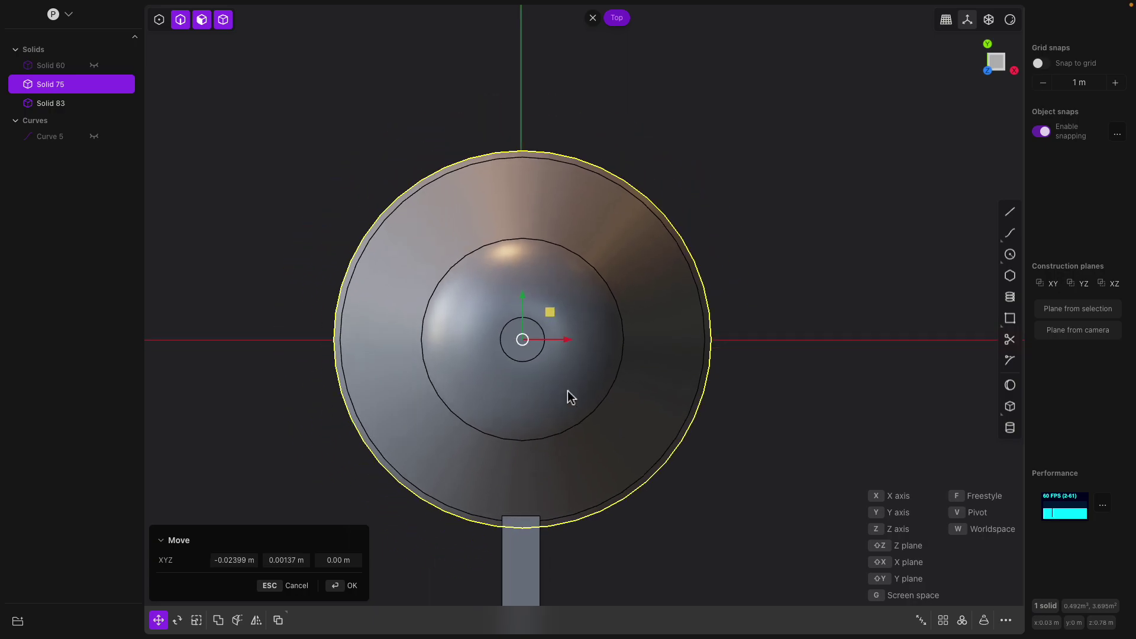
pyautogui.keyDown('shift'); pyautogui.moveTo(568, 421); pyautogui.dragTo(551, 249, button='middle'); pyautogui.keyUp('shift')
pyautogui.press('Return')
# Step: Reposition the box's outer end face so the box is about 0.21 m long
pyautogui.moveTo(513, 443); pyautogui.dragTo(754, 332, button='middle')
pyautogui.click(551, 420)
pyautogui.click(647, 438)
pyautogui.scroll(-2, 734, 372)
pyautogui.press('Return')
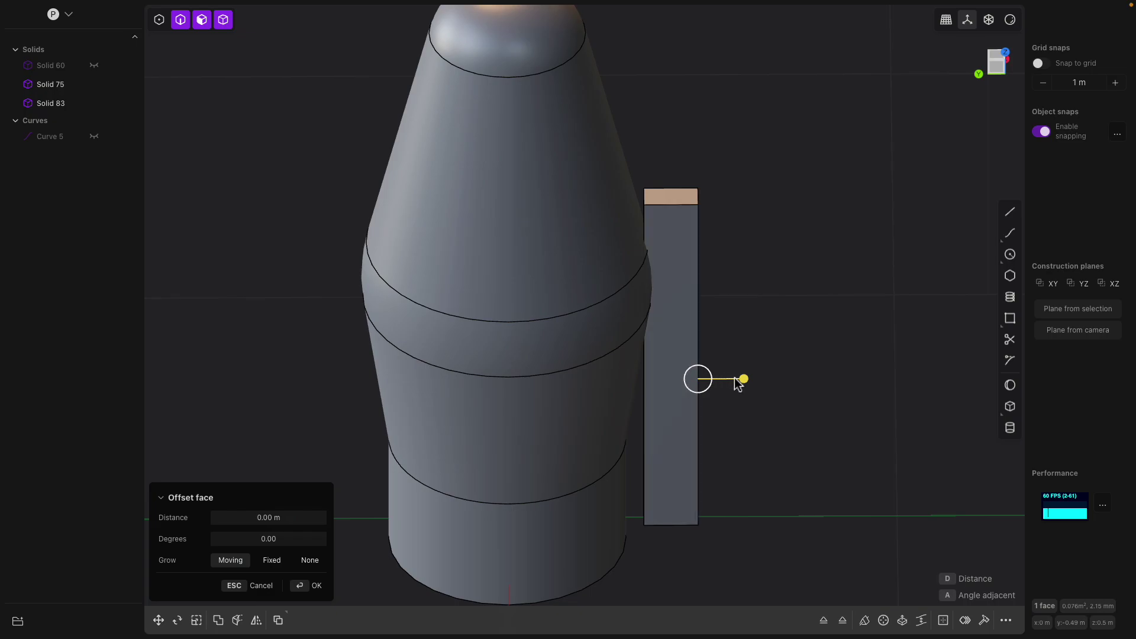
pyautogui.press('g')
pyautogui.moveTo(656, 358); pyautogui.dragTo(685, 366)
pyautogui.press('Return')
pyautogui.click(704, 314)
pyautogui.moveTo(687, 378); pyautogui.dragTo(705, 365, button='middle')
pyautogui.keyDown('shift'); pyautogui.moveTo(658, 430); pyautogui.dragTo(679, 381, button='middle'); pyautogui.keyUp('shift')
pyautogui.press('Escape')
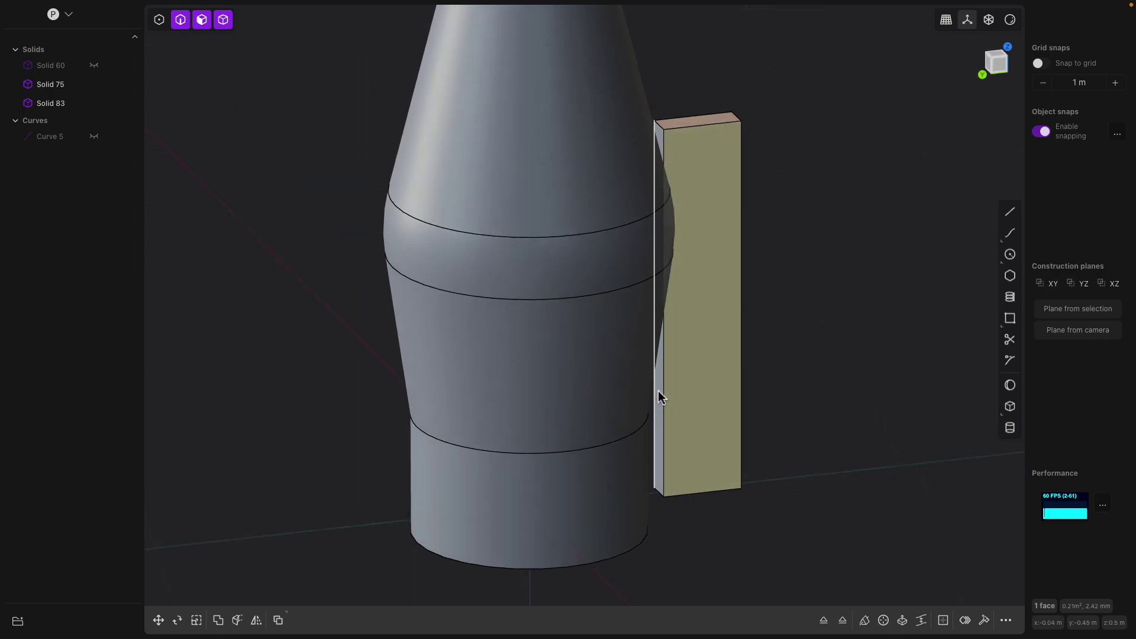
# Step: Offset the box's inner end face into the rocket body's wall
pyautogui.click(655, 393)
pyautogui.press('f')
pyautogui.moveTo(659, 421); pyautogui.dragTo(659, 392, button='middle')
pyautogui.click(658, 432)
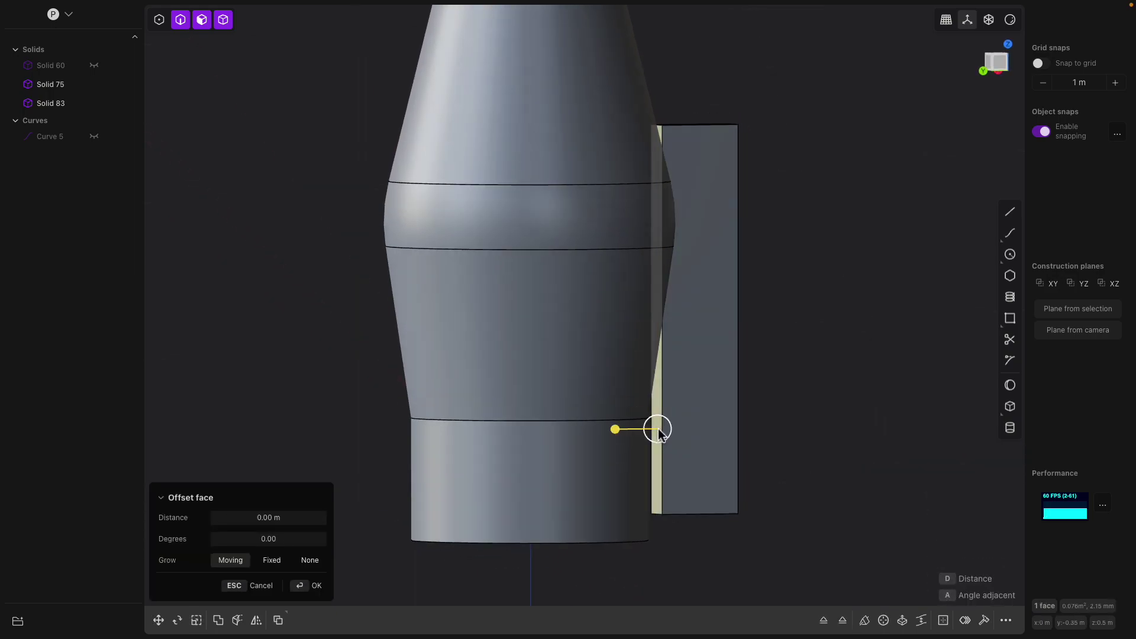
pyautogui.moveTo(616, 431); pyautogui.dragTo(593, 429)
pyautogui.moveTo(621, 427); pyautogui.dragTo(556, 431, button='middle')
pyautogui.moveTo(686, 251); pyautogui.dragTo(689, 310, button='middle')
pyautogui.rightClick(775, 259)
# Step: Lower the box's top face by about 0.79 m and extend its bottom face below the rocket's base
pyautogui.click(699, 141)
pyautogui.moveTo(698, 102); pyautogui.dragTo(699, 397)
pyautogui.keyDown('shift'); pyautogui.moveTo(690, 396); pyautogui.dragTo(699, 361, button='middle'); pyautogui.keyUp('shift')
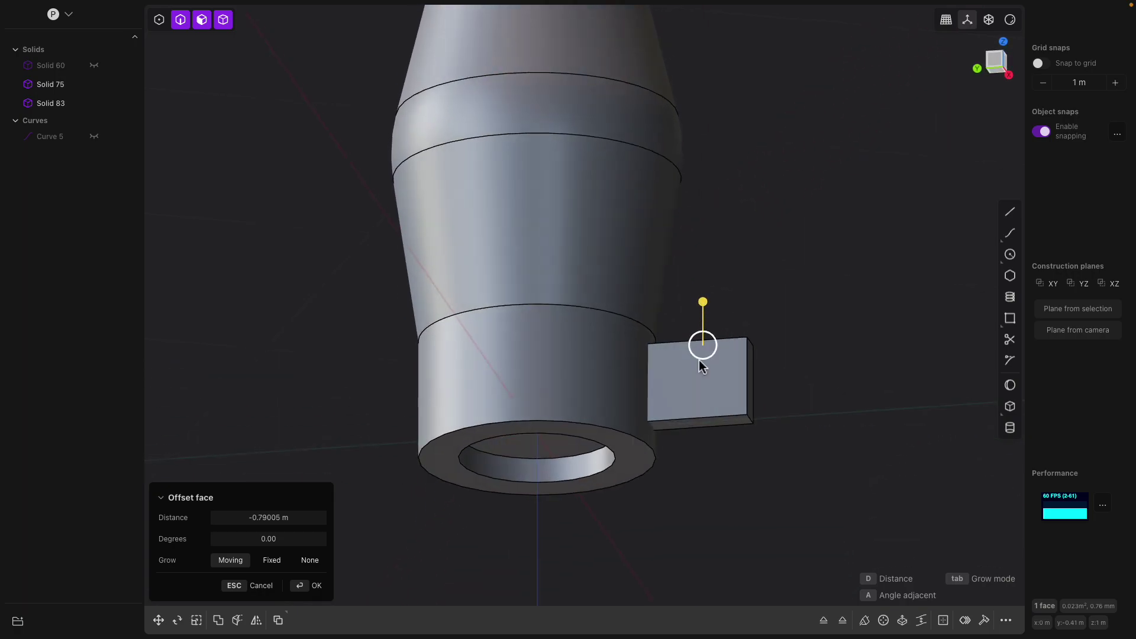
pyautogui.moveTo(684, 428); pyautogui.dragTo(693, 411, button='middle')
pyautogui.click(694, 411)
pyautogui.moveTo(691, 438); pyautogui.dragTo(692, 469)
pyautogui.moveTo(698, 433); pyautogui.dragTo(818, 504, button='middle')
pyautogui.rightClick(819, 505)
# Step: Extend the box's inner end further toward the body's centre and pull its outer end face in by about 0.2 m
pyautogui.click(605, 471)
pyautogui.moveTo(599, 473); pyautogui.dragTo(539, 457)
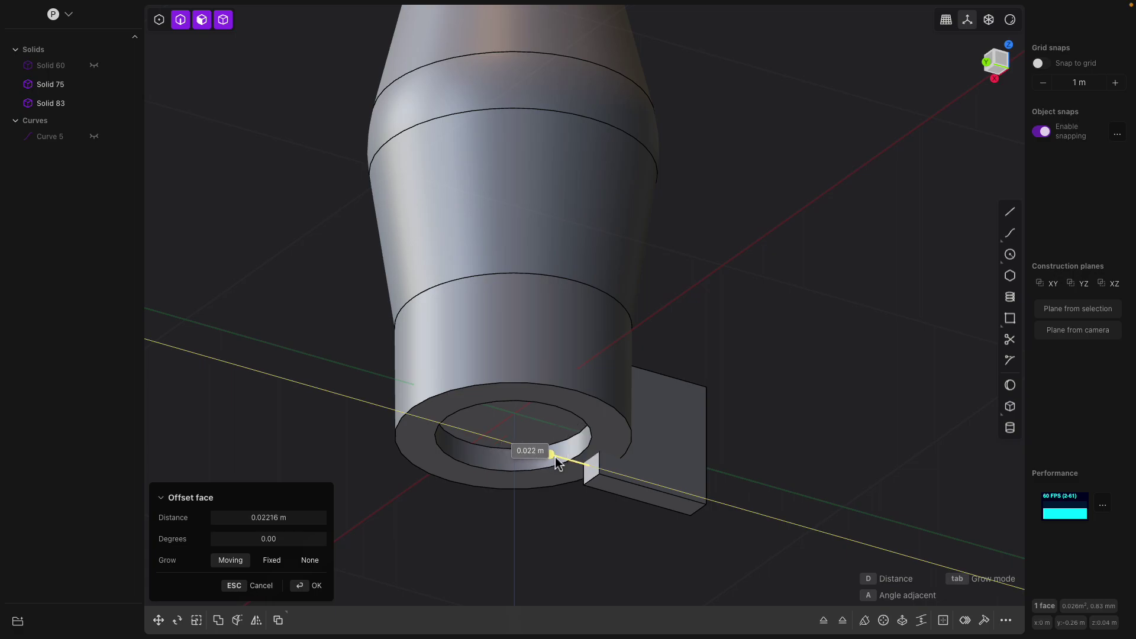
pyautogui.moveTo(554, 459); pyautogui.dragTo(692, 426, button='middle')
pyautogui.click(739, 413)
pyautogui.moveTo(772, 413); pyautogui.dragTo(708, 406)
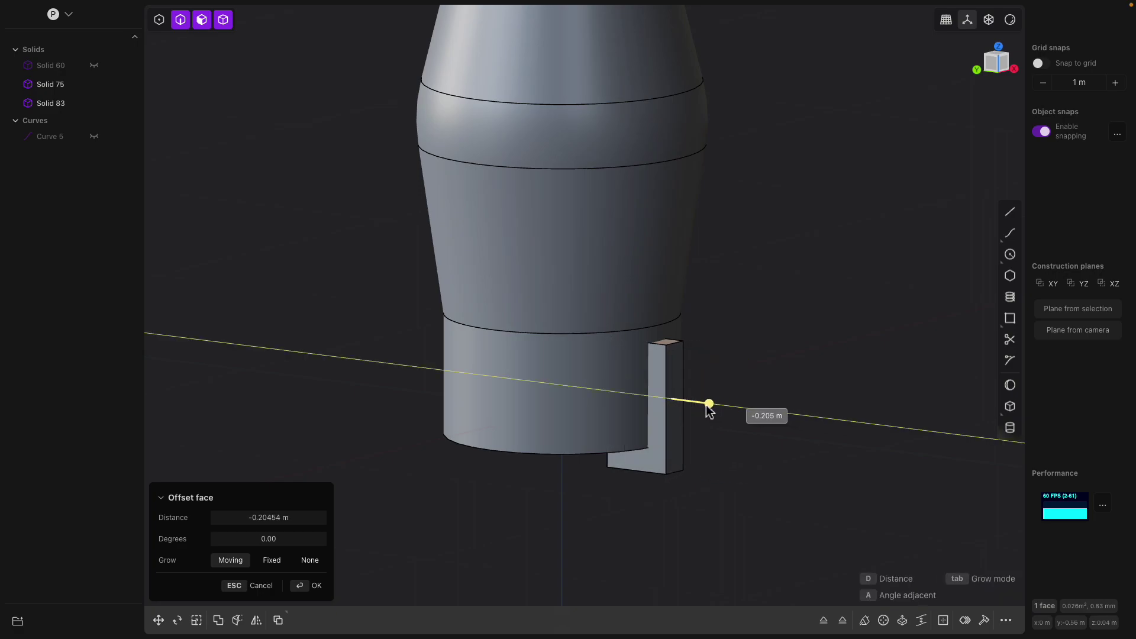
pyautogui.moveTo(706, 410); pyautogui.dragTo(520, 332, button='middle')
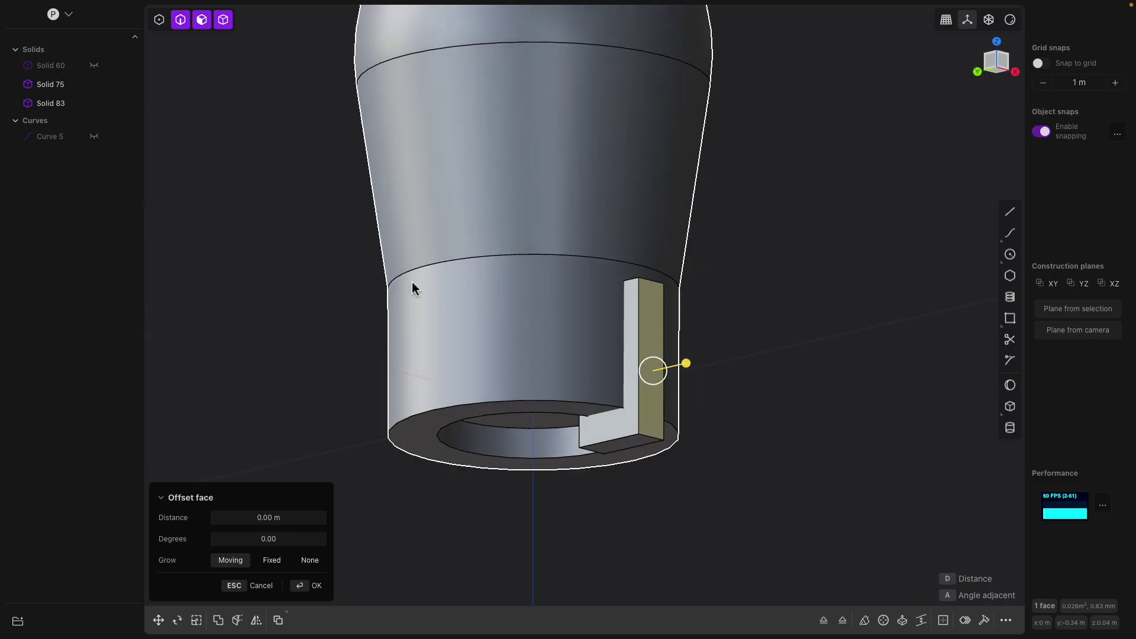
# Step: Radially array the box around the rocket body's centre with 8 instances over 360 degrees
pyautogui.click(64, 105)
pyautogui.moveTo(659, 384); pyautogui.dragTo(860, 499, button='middle')
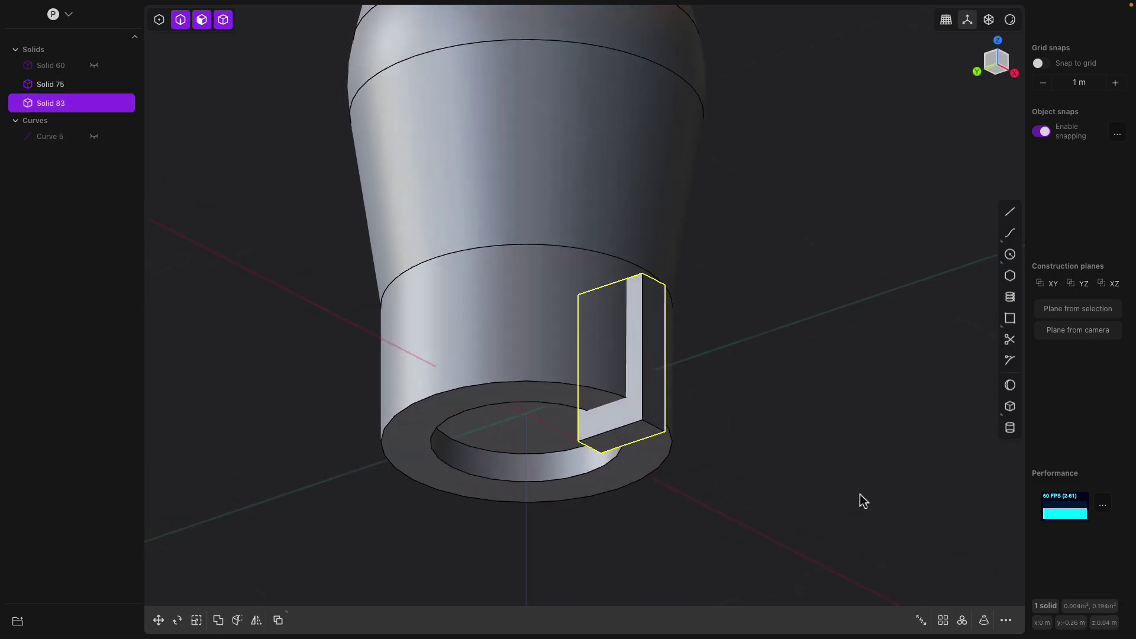
pyautogui.click(963, 620)
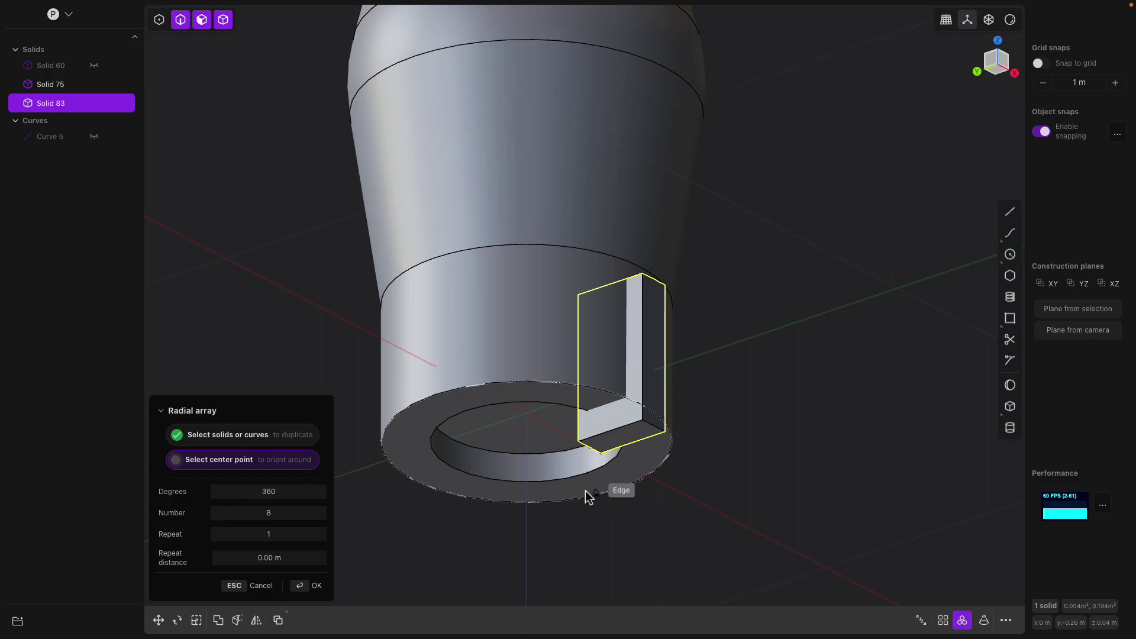
pyautogui.click(526, 415)
pyautogui.moveTo(528, 421); pyautogui.dragTo(743, 385, button='middle')
pyautogui.press('Return')
# Step: Cut the eight arrayed boxes out of the rocket body's base with a Boolean difference
pyautogui.click(684, 286)
pyautogui.moveTo(684, 286)
pyautogui.mouseDown(button='middle')
pyautogui.moveTo(651, 291)
pyautogui.moveTo(679, 269)
pyautogui.mouseUp(button='middle')
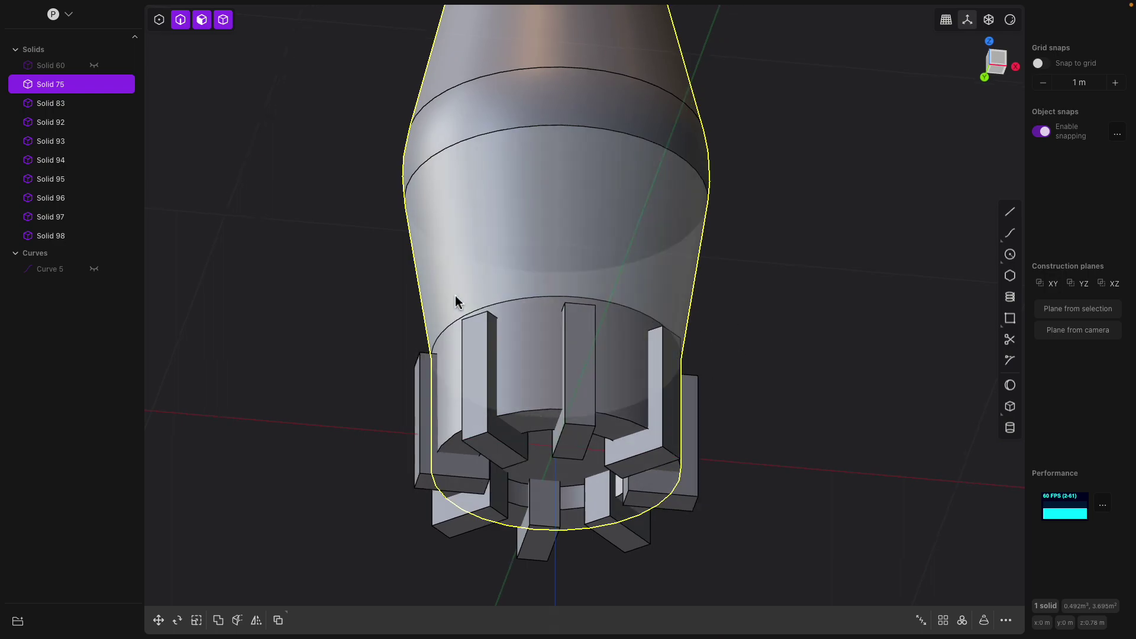
pyautogui.click(670, 233)
pyautogui.click(757, 273)
pyautogui.click(700, 210)
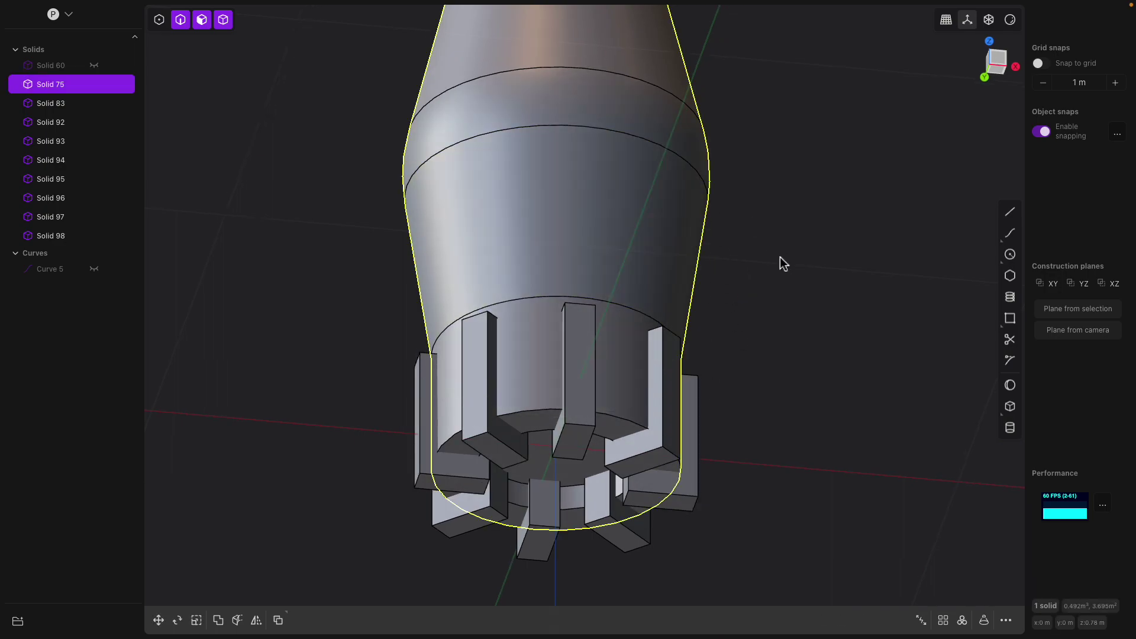
pyautogui.press('super+a')
pyautogui.press('q')
pyautogui.moveTo(722, 345); pyautogui.dragTo(734, 318, button='middle')
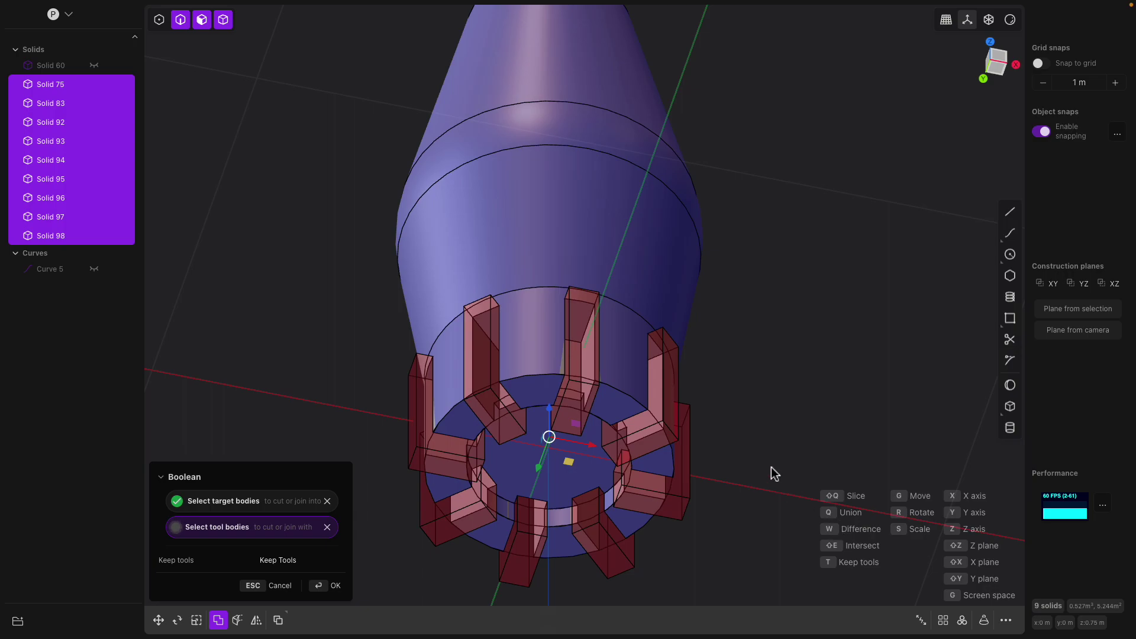
pyautogui.press('Return')
# Step: Bevel the inner lower rim edges of the eight base segments between the slots
pyautogui.moveTo(773, 437); pyautogui.dragTo(670, 414, button='middle')
pyautogui.click(680, 332)
pyautogui.press('f')
pyautogui.click(599, 383)
pyautogui.moveTo(599, 384); pyautogui.dragTo(636, 395, button='middle')
pyautogui.click(602, 337)
pyautogui.click(636, 393)
pyautogui.click(726, 386)
pyautogui.click(790, 331)
pyautogui.click(791, 241)
pyautogui.click(730, 190)
pyautogui.moveTo(730, 183); pyautogui.dragTo(753, 257, button='middle')
pyautogui.moveTo(753, 252); pyautogui.dragTo(808, 239)
pyautogui.moveTo(772, 244); pyautogui.dragTo(685, 324, button='middle')
pyautogui.scroll(2, 648, 273)
pyautogui.press('Return')
# Step: Fillet the slots' upper inner edges by about 0.039 m
pyautogui.click(648, 234)
pyautogui.press('b')
pyautogui.moveTo(673, 244); pyautogui.dragTo(510, 240, button='middle')
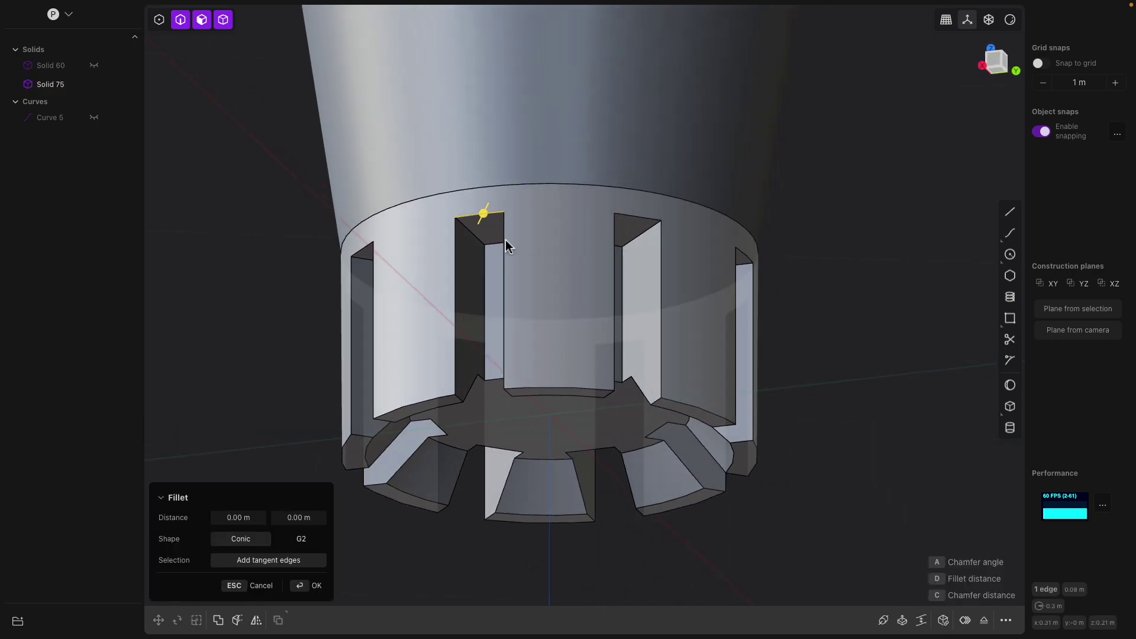
pyautogui.click(494, 245)
pyautogui.moveTo(660, 253); pyautogui.dragTo(601, 239, button='middle')
pyautogui.scroll(1, 599, 240)
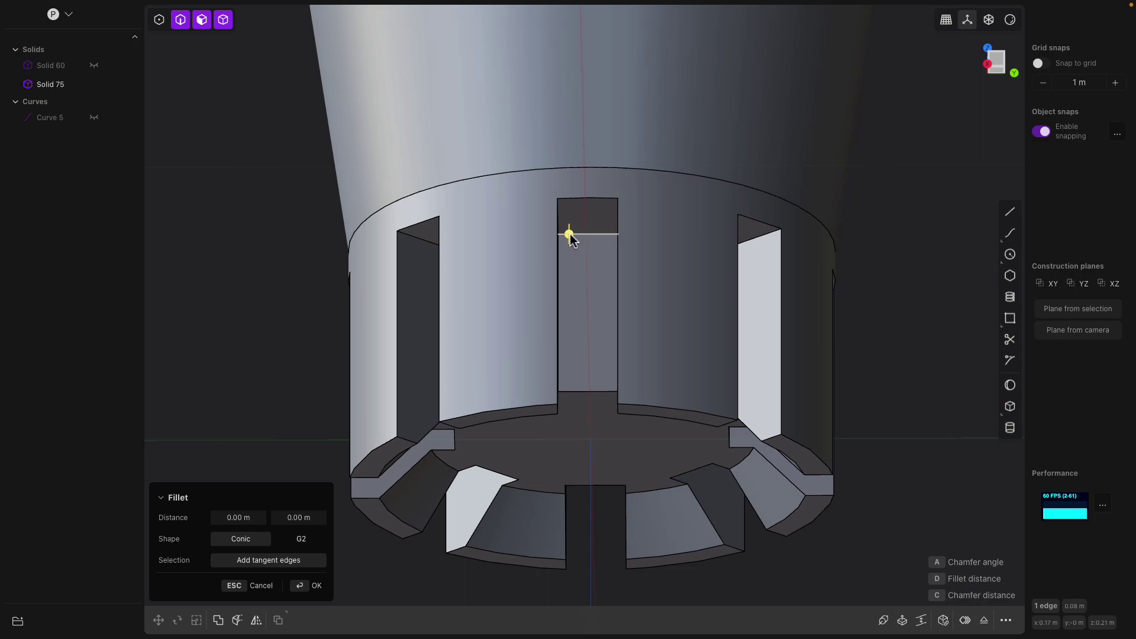
pyautogui.moveTo(568, 235); pyautogui.dragTo(580, 243)
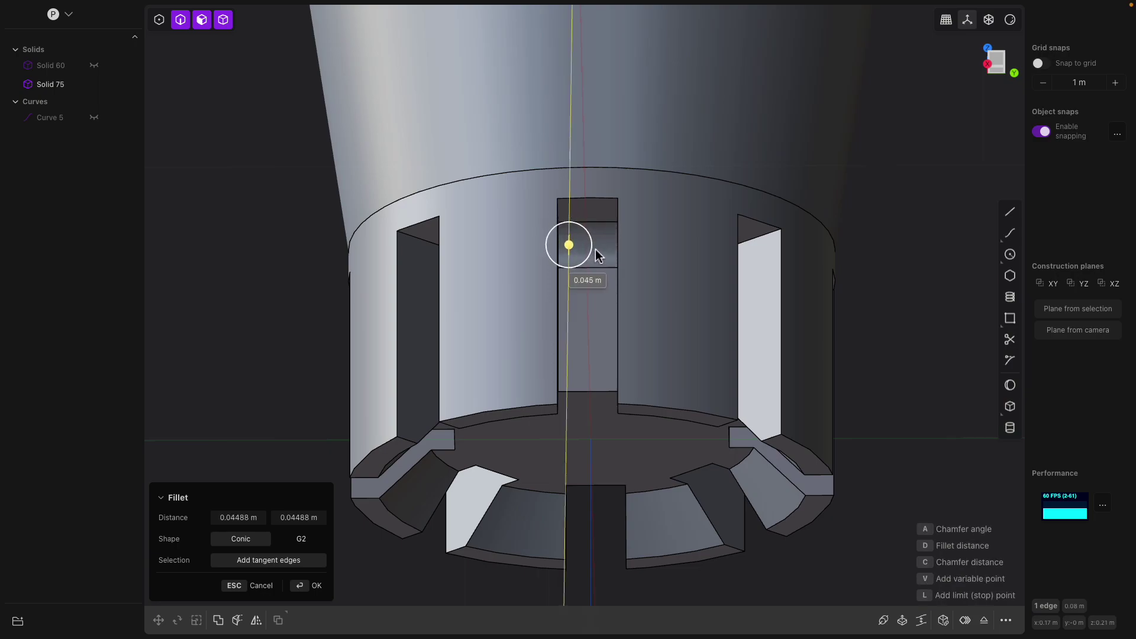
pyautogui.moveTo(594, 253); pyautogui.dragTo(599, 296, button='middle')
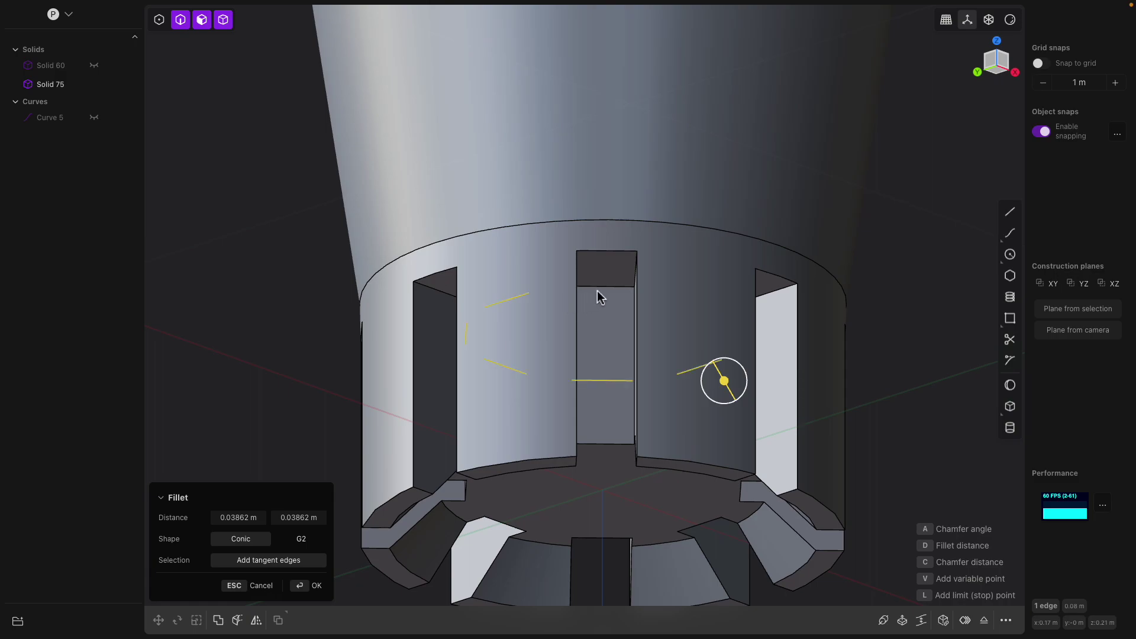
pyautogui.moveTo(667, 300); pyautogui.dragTo(651, 276, button='middle')
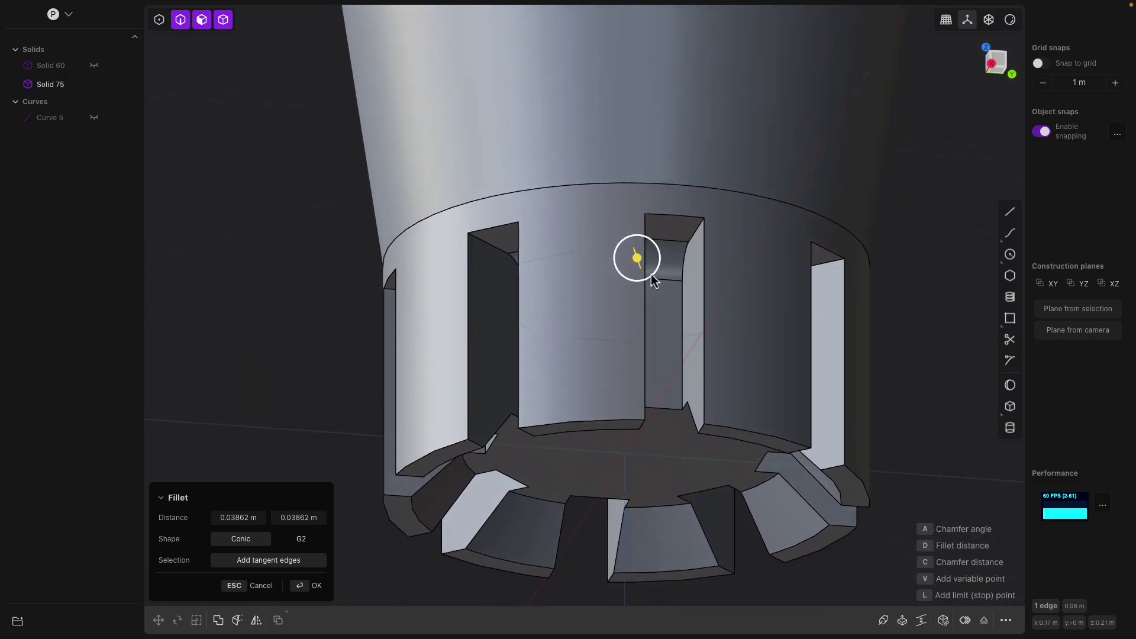
pyautogui.press('Return')
# Step: Bevel the slots' upper outer edges around the base
pyautogui.click(697, 227)
pyautogui.press('f')
pyautogui.moveTo(697, 223); pyautogui.dragTo(583, 290, button='middle')
pyautogui.click(756, 252)
pyautogui.click(703, 275)
pyautogui.click(676, 278)
pyautogui.moveTo(675, 278); pyautogui.dragTo(632, 289, button='middle')
pyautogui.click(716, 278)
pyautogui.moveTo(774, 286); pyautogui.dragTo(713, 265, button='middle')
pyautogui.moveTo(713, 265)
pyautogui.mouseDown()
pyautogui.moveTo(726, 271)
pyautogui.moveTo(682, 258)
pyautogui.moveTo(698, 264)
pyautogui.mouseUp()
pyautogui.moveTo(697, 312); pyautogui.dragTo(650, 348, button='middle')
pyautogui.press('Return')
# Step: Bevel the slots' lower inner edges where they meet the floor of the base recess
pyautogui.click(694, 270)
pyautogui.press('b')
pyautogui.click(681, 347)
pyautogui.scroll(2, 609, 348)
pyautogui.keyDown('shift'); pyautogui.click(591, 313); pyautogui.keyUp('shift')
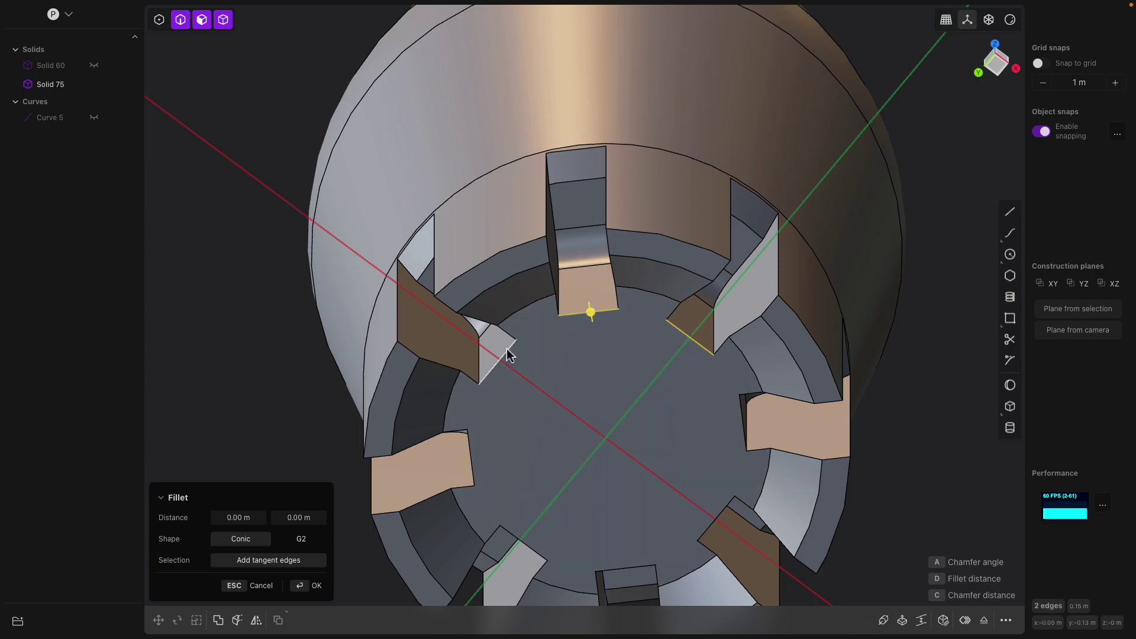
pyautogui.keyDown('shift'); pyautogui.click(507, 351); pyautogui.keyUp('shift')
pyautogui.moveTo(509, 352); pyautogui.dragTo(537, 363)
pyautogui.moveTo(523, 356); pyautogui.dragTo(684, 366, button='middle')
pyautogui.moveTo(603, 367)
pyautogui.mouseDown(button='middle')
pyautogui.moveTo(624, 335)
pyautogui.moveTo(616, 236)
pyautogui.moveTo(598, 385)
pyautogui.mouseUp(button='middle')
pyautogui.press('Return')
# Step: Show the hidden hull, Solid 60, together with the slotted rocket body
pyautogui.scroll(-2, 620, 313)
pyautogui.keyDown('shift'); pyautogui.moveTo(620, 313); pyautogui.dragTo(649, 355, button='middle'); pyautogui.keyUp('shift')
pyautogui.scroll(-3, 582, 388)
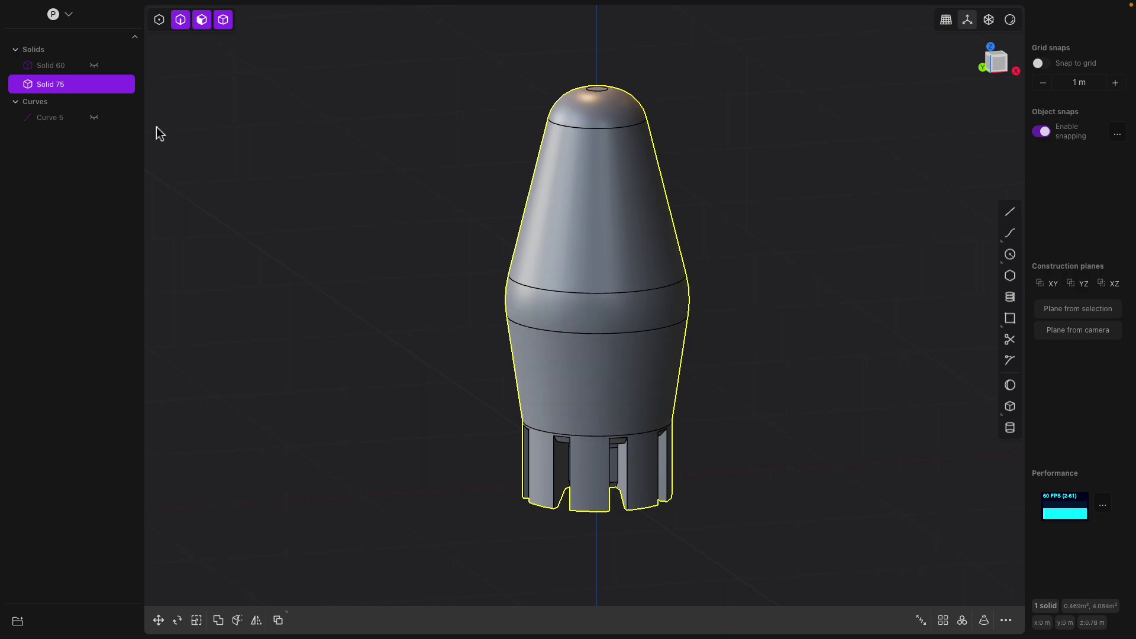
pyautogui.click(94, 65)
pyautogui.moveTo(672, 240)
pyautogui.mouseDown(button='middle')
pyautogui.moveTo(672, 284)
pyautogui.moveTo(738, 261)
pyautogui.moveTo(682, 261)
pyautogui.mouseUp(button='middle')
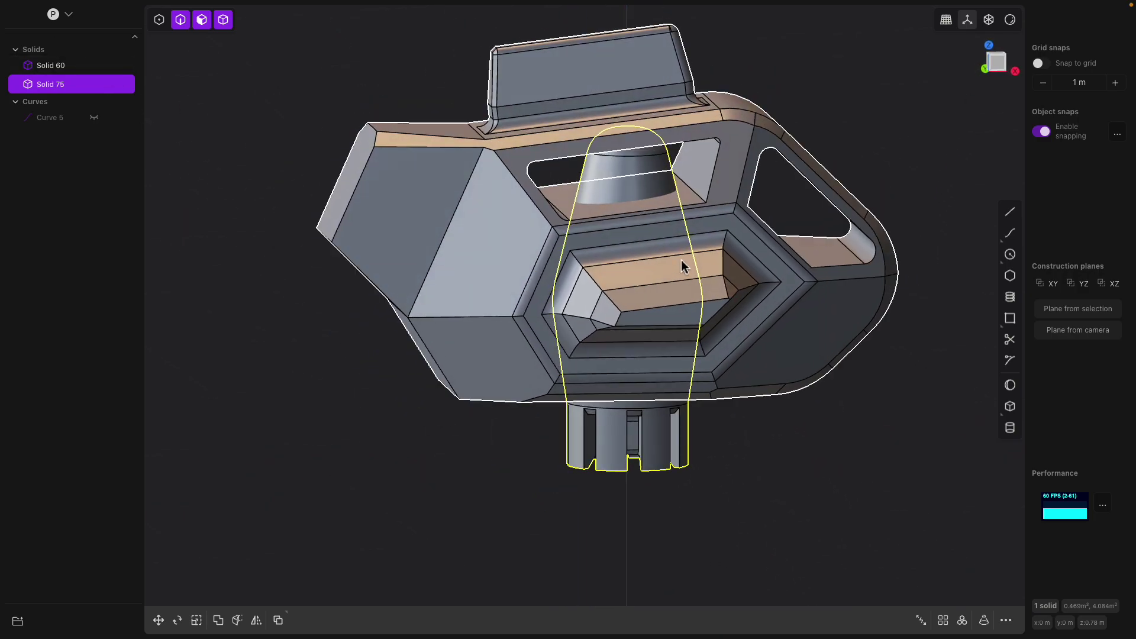
# Step: Rename the slotted rocket body, Solid 75, to Rocket
pyautogui.click(648, 169)
pyautogui.moveTo(670, 182); pyautogui.dragTo(617, 191, button='middle')
pyautogui.click(61, 84)
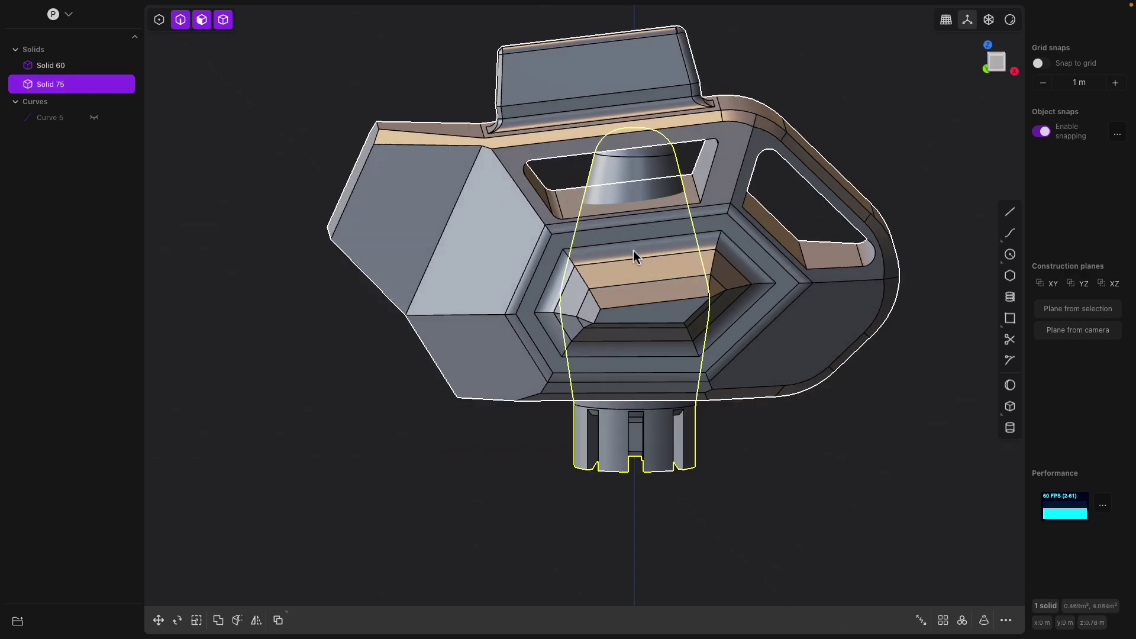
pyautogui.scroll(-1, 634, 256)
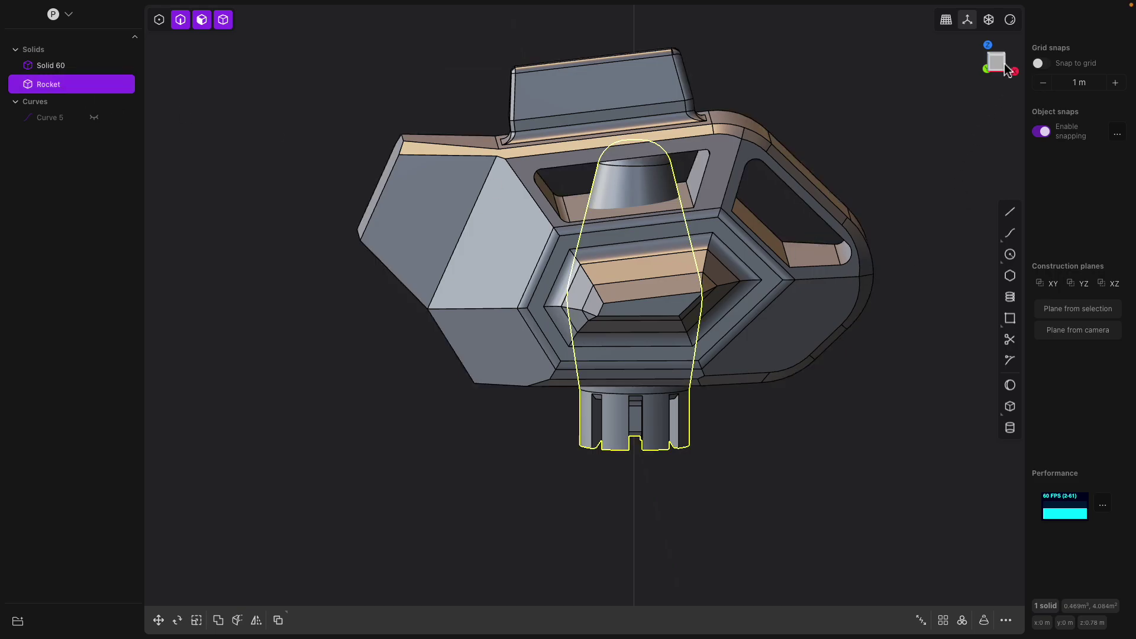
# Step: From the front view, rotate the rocket body 90° about the Y axis so it lies along the hull
pyautogui.click(997, 63)
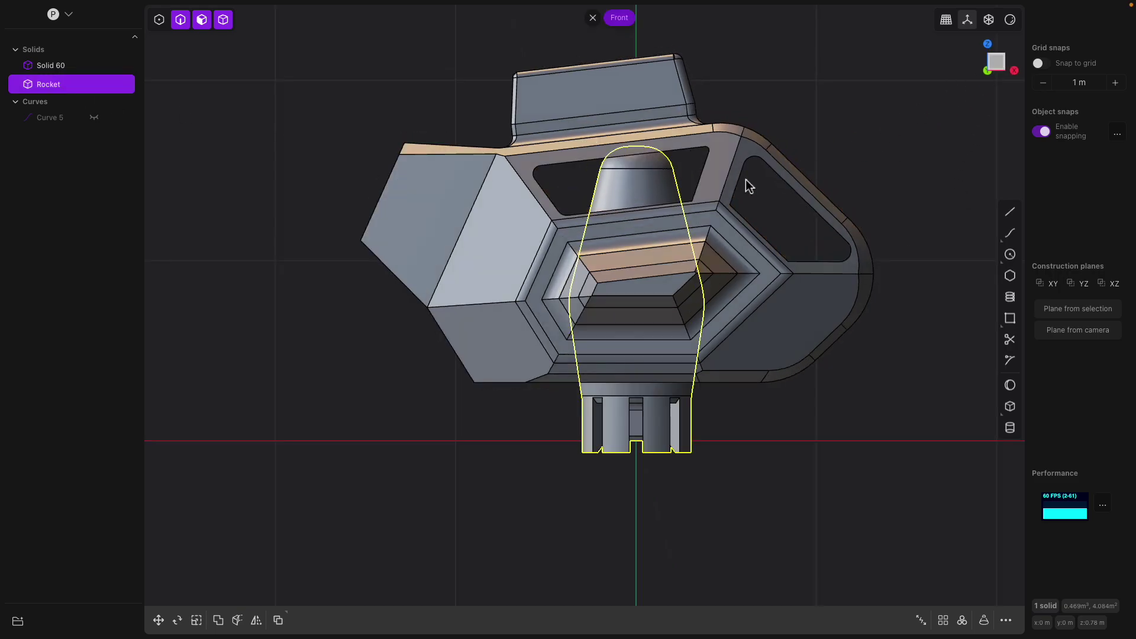
pyautogui.press('r')
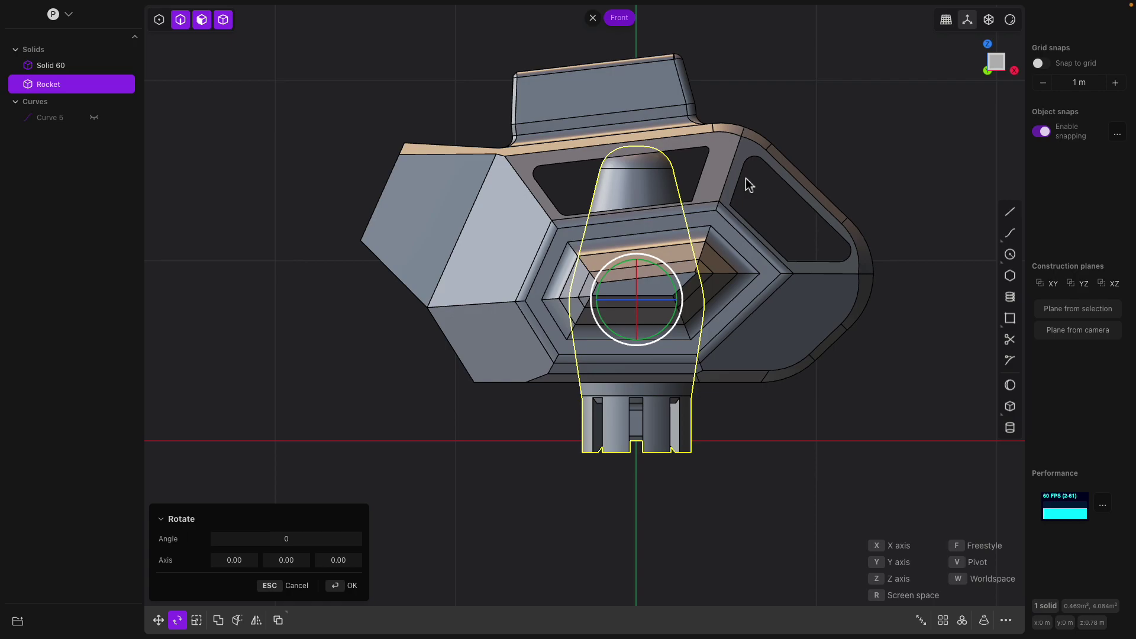
pyautogui.press('Escape')
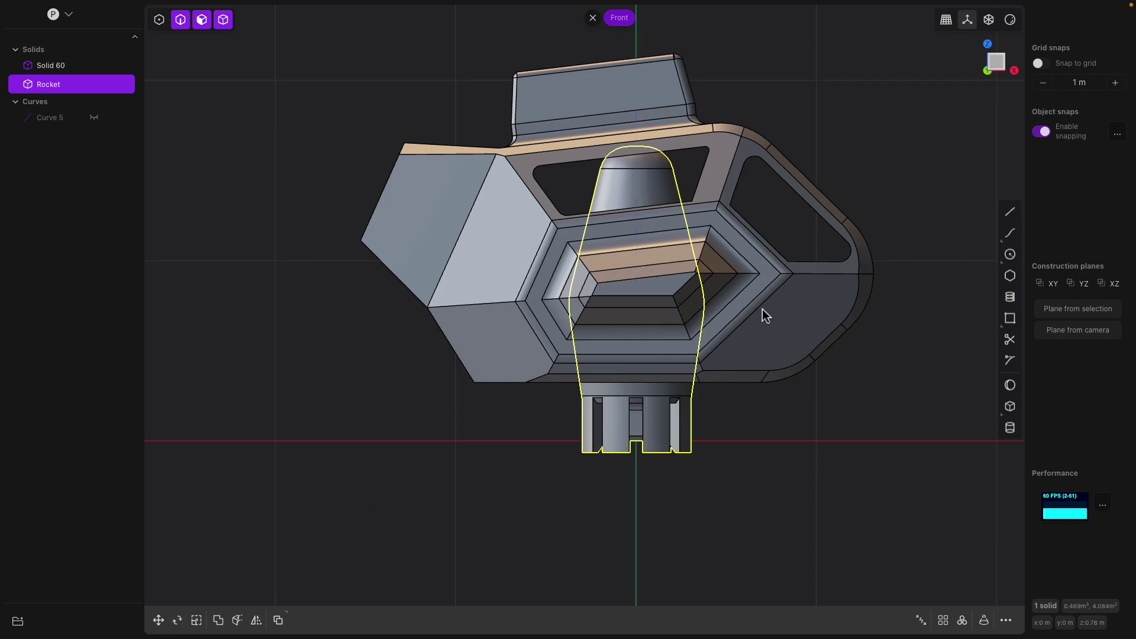
pyautogui.press('r')
pyautogui.press('x')
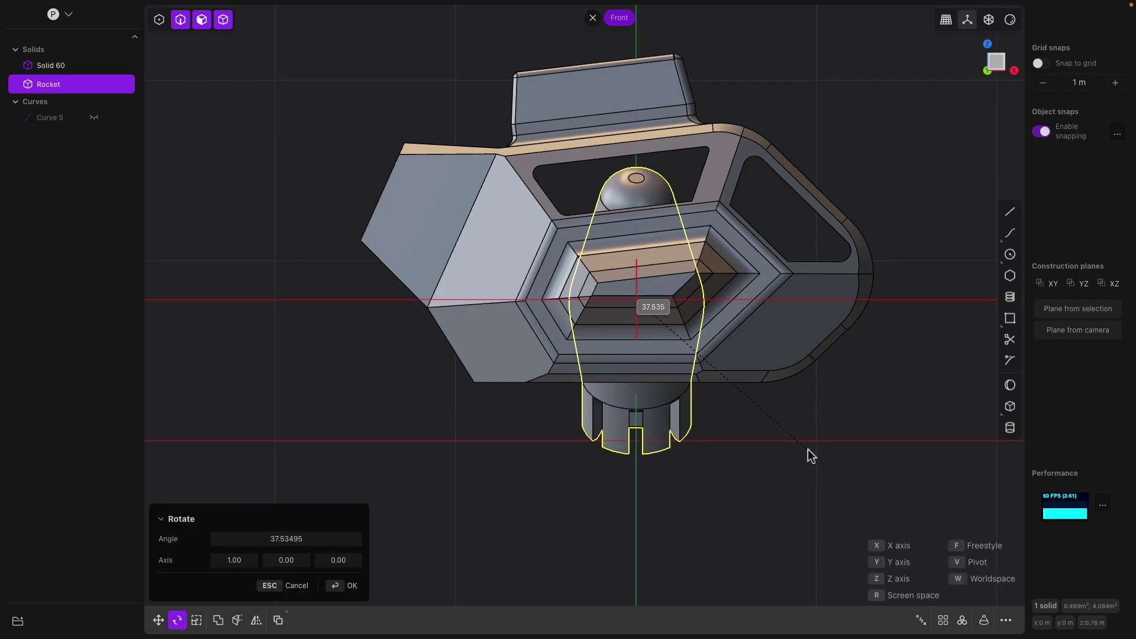
pyautogui.press('y')
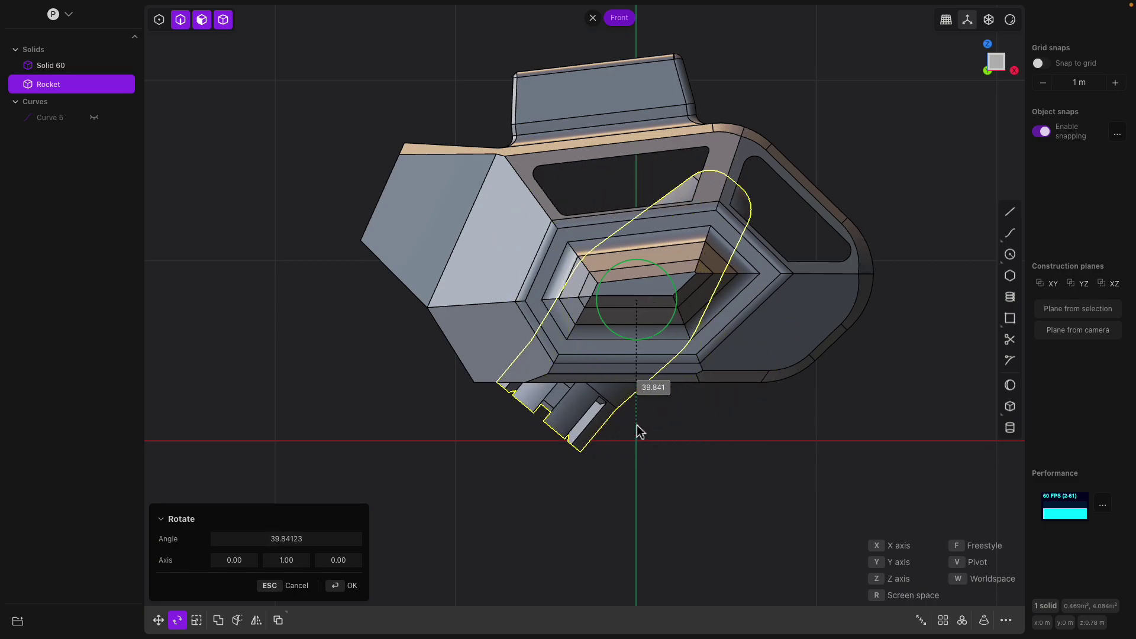
pyautogui.write('90')
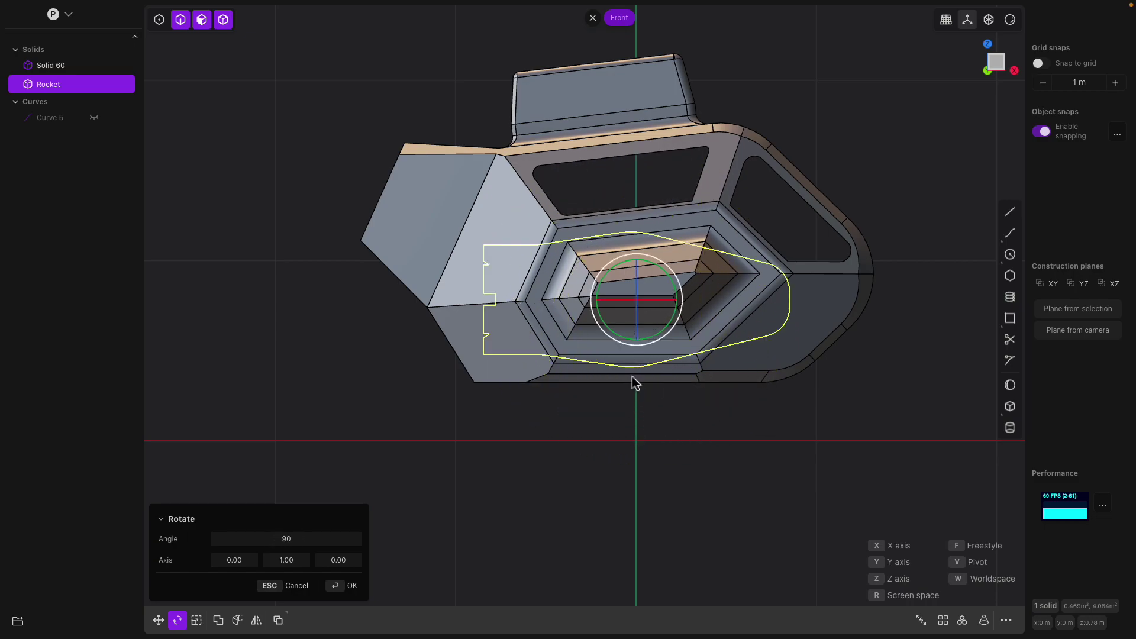
# Step: Lower the rocket by about 0.43 m and slide it sideways along Y toward the hull's lower side
pyautogui.write('g')
pyautogui.moveTo(637, 260); pyautogui.dragTo(637, 337)
pyautogui.moveTo(639, 339); pyautogui.dragTo(590, 374, button='middle')
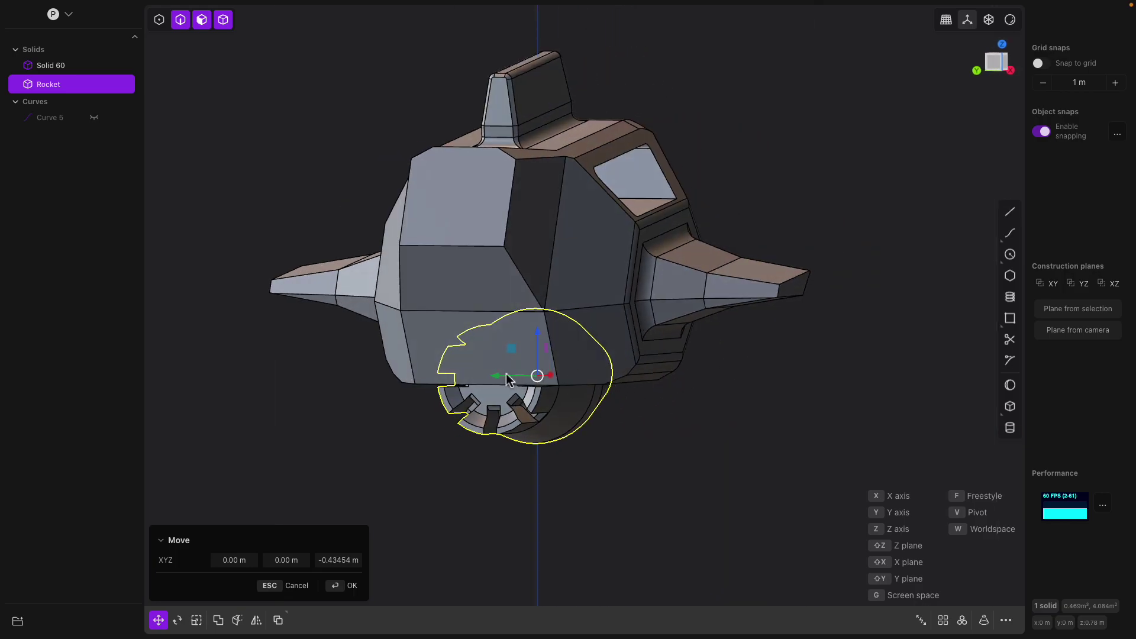
pyautogui.moveTo(512, 379); pyautogui.dragTo(546, 381, button='middle')
pyautogui.moveTo(487, 379); pyautogui.dragTo(584, 378)
pyautogui.moveTo(584, 379); pyautogui.dragTo(500, 409, button='middle')
# Step: Refine the rocket's position beneath the side fin to about x -0.37 m, y -0.67 m, z 0.26 m
pyautogui.moveTo(677, 380); pyautogui.dragTo(647, 383)
pyautogui.moveTo(647, 385); pyautogui.dragTo(594, 382, button='middle')
pyautogui.moveTo(619, 379); pyautogui.dragTo(601, 381)
pyautogui.moveTo(601, 382); pyautogui.dragTo(693, 365, button='middle')
pyautogui.moveTo(617, 378); pyautogui.dragTo(602, 374)
pyautogui.moveTo(602, 374); pyautogui.dragTo(663, 384, button='middle')
pyautogui.moveTo(663, 384); pyautogui.dragTo(604, 381)
pyautogui.moveTo(603, 382); pyautogui.dragTo(585, 337, button='middle')
pyautogui.moveTo(567, 337); pyautogui.dragTo(567, 350)
pyautogui.moveTo(566, 350); pyautogui.dragTo(710, 426, button='middle')
# Step: Stretch the rocket along its length on the X axis by a factor of about 1.32
pyautogui.press('s')
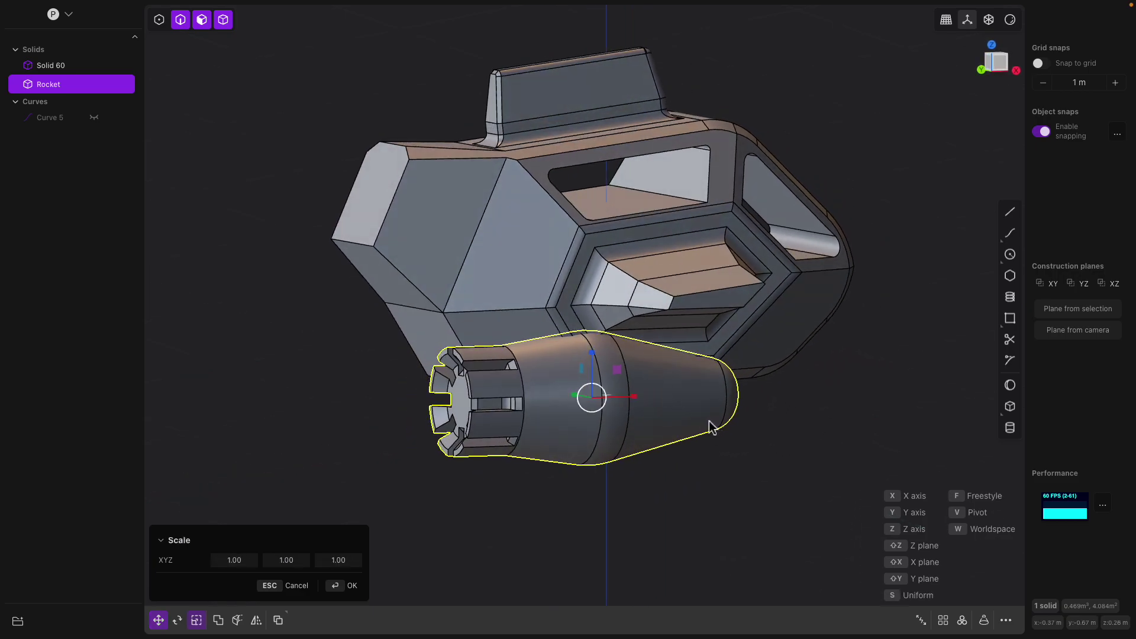
pyautogui.moveTo(639, 397); pyautogui.dragTo(656, 403)
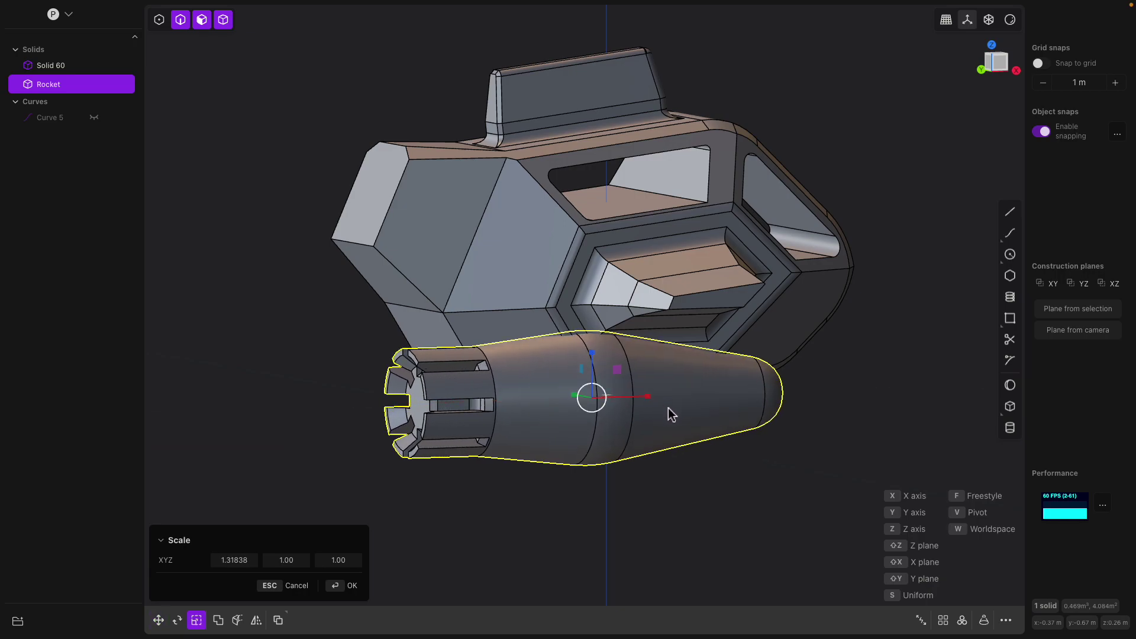
pyautogui.moveTo(661, 408); pyautogui.dragTo(705, 419, button='middle')
# Step: Scale the stretched rocket uniformly to about 0.756 of its size
pyautogui.press('s')
pyautogui.moveTo(626, 407); pyautogui.dragTo(678, 420)
pyautogui.moveTo(684, 418); pyautogui.dragTo(617, 391, button='middle')
pyautogui.press('s')
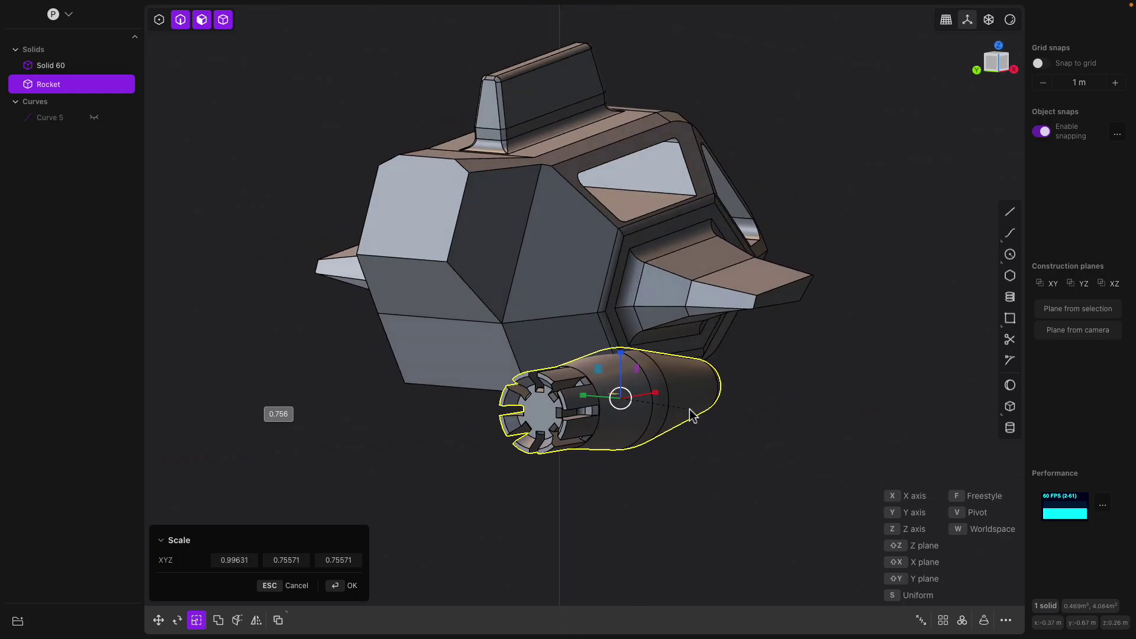
pyautogui.click(692, 411)
pyautogui.moveTo(693, 412); pyautogui.dragTo(660, 421, button='middle')
pyautogui.scroll(2, 658, 422)
pyautogui.press('Return')
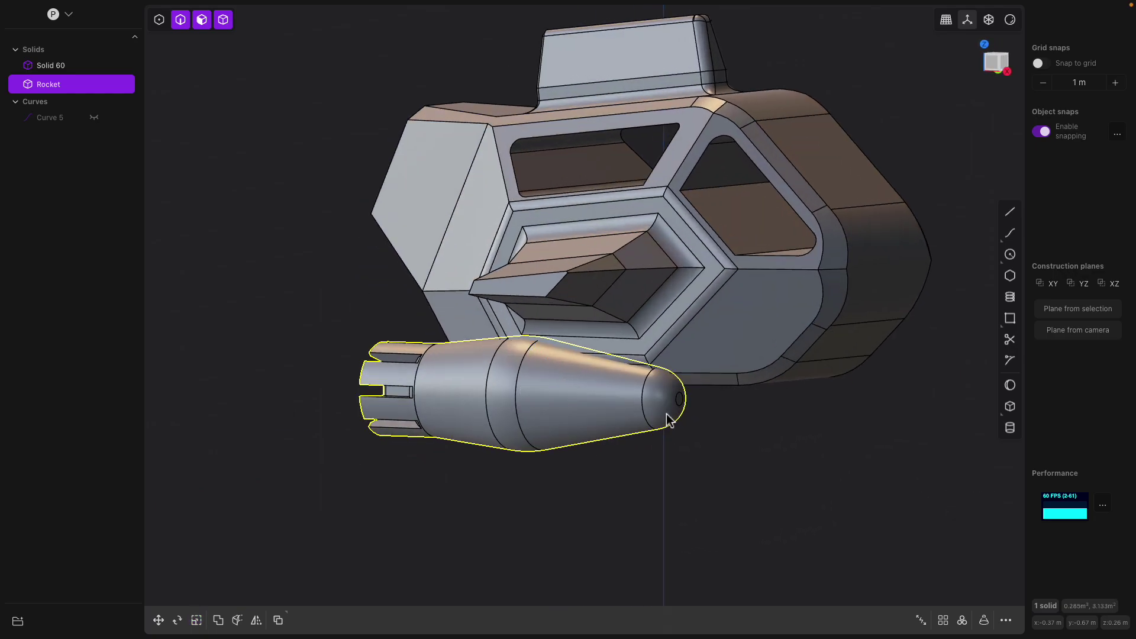
# Step: Offset the rocket's rounded nose face outward by about 0.066 m to form a bulbous tip
pyautogui.click(667, 417)
pyautogui.moveTo(680, 433); pyautogui.dragTo(684, 438)
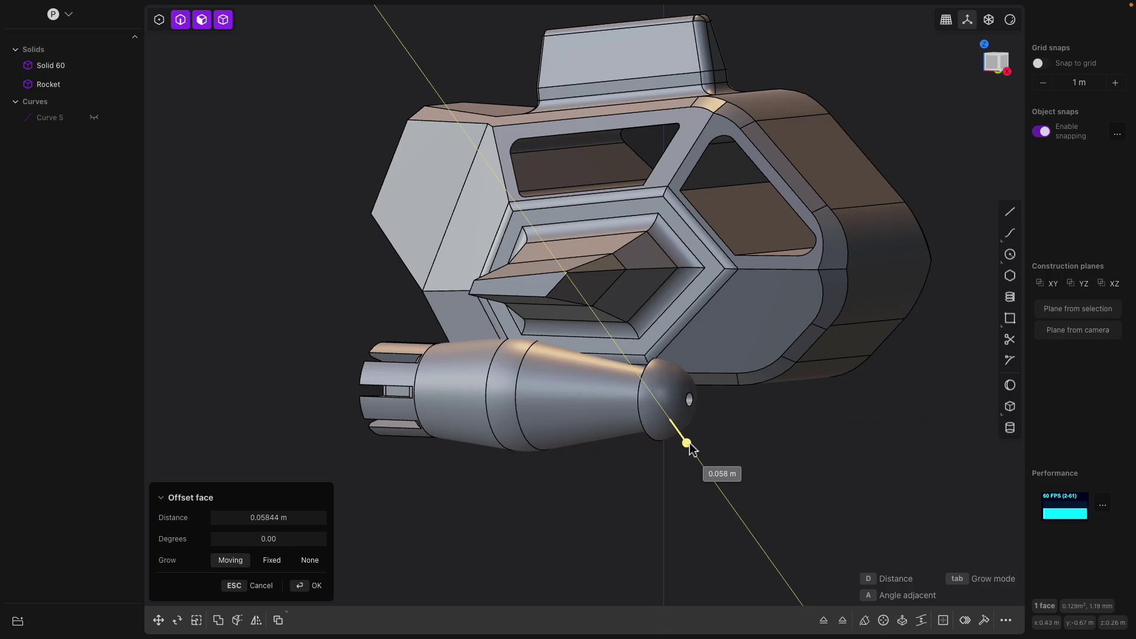
pyautogui.moveTo(693, 445); pyautogui.dragTo(795, 441, button='middle')
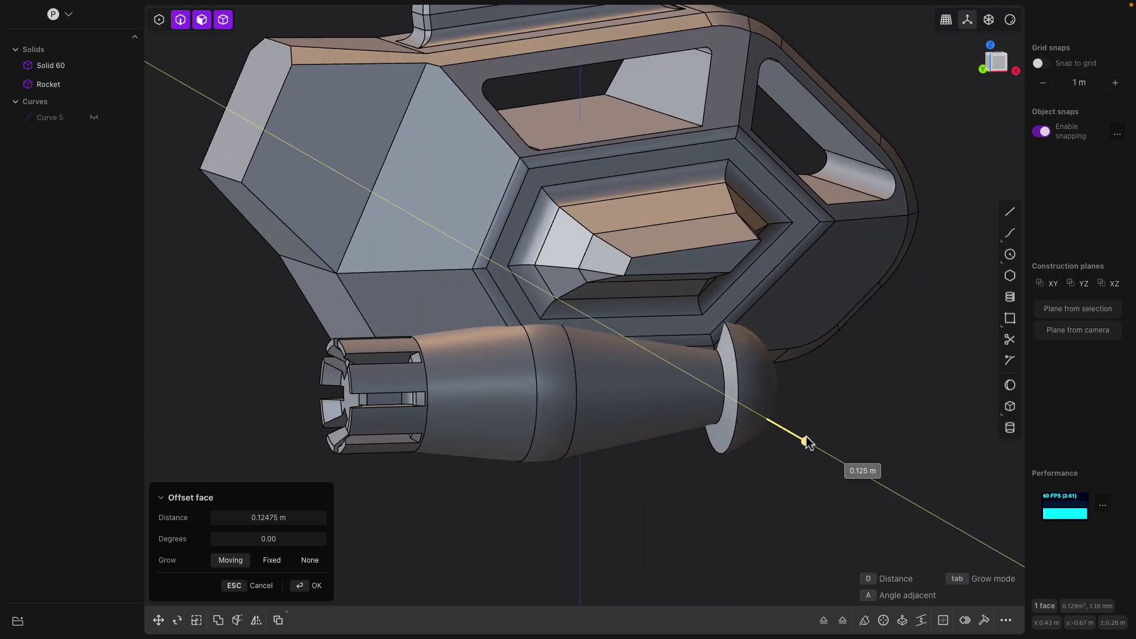
pyautogui.scroll(4, 793, 429)
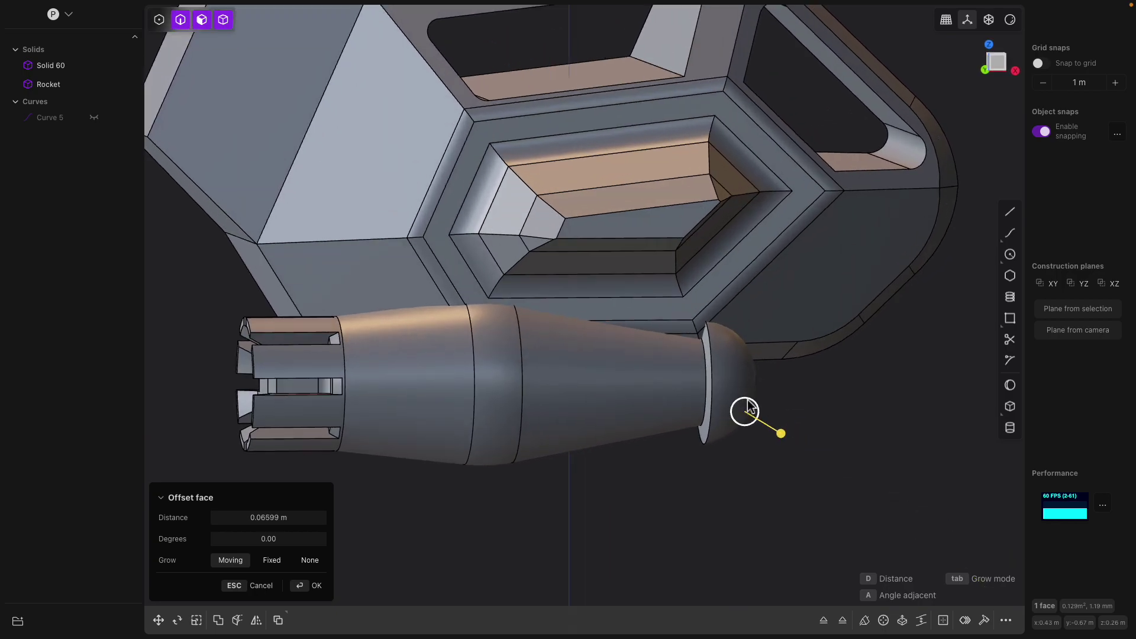
pyautogui.rightClick(839, 393)
pyautogui.moveTo(839, 394); pyautogui.dragTo(806, 380, button='middle')
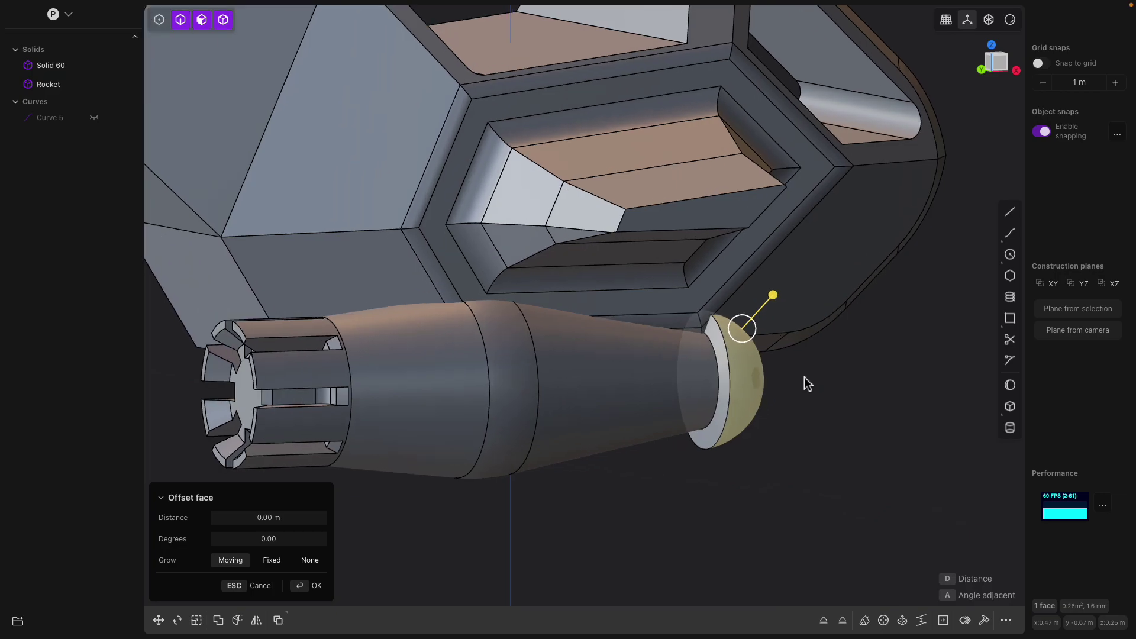
# Step: Bevel the rear rim edges of the enlarged nose where it steps down to the tapered body
pyautogui.click(728, 367)
pyautogui.click(720, 370)
pyautogui.moveTo(719, 369); pyautogui.dragTo(742, 348)
pyautogui.rightClick(724, 342)
pyautogui.click(724, 342)
pyautogui.moveTo(825, 423); pyautogui.dragTo(740, 420, button='middle')
pyautogui.rightClick(740, 420)
# Step: Bevel the rim of the small round hole at the tip of the rocket's nose
pyautogui.click(505, 397)
pyautogui.moveTo(505, 398); pyautogui.dragTo(314, 386, button='middle')
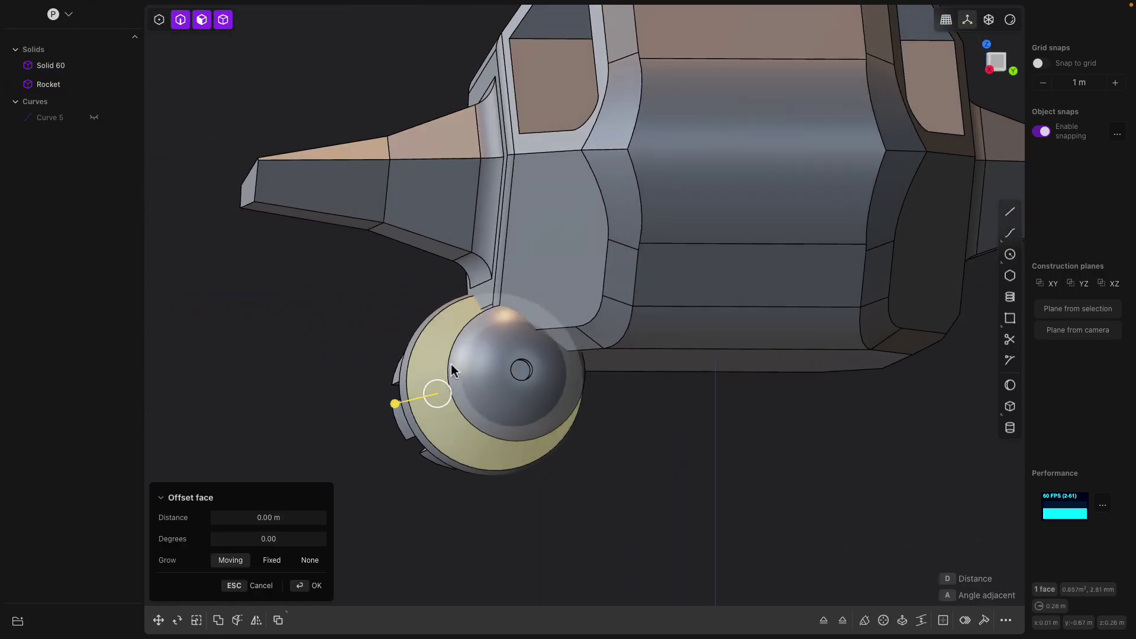
pyautogui.scroll(5, 519, 372)
pyautogui.moveTo(545, 391); pyautogui.dragTo(539, 354, button='middle')
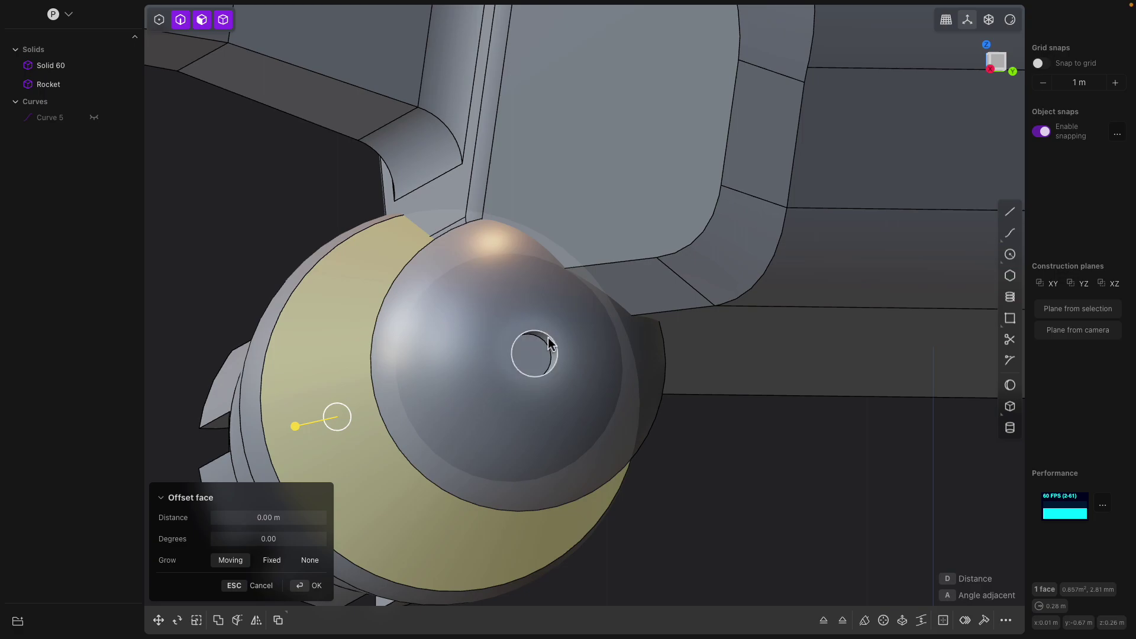
pyautogui.click(549, 337)
pyautogui.moveTo(550, 338); pyautogui.dragTo(575, 334)
pyautogui.rightClick(570, 338)
pyautogui.click(550, 347)
pyautogui.rightClick(578, 342)
# Step: Chamfer the outer edge around the nose hole by about 0.083 m to flatten the tip
pyautogui.click(571, 335)
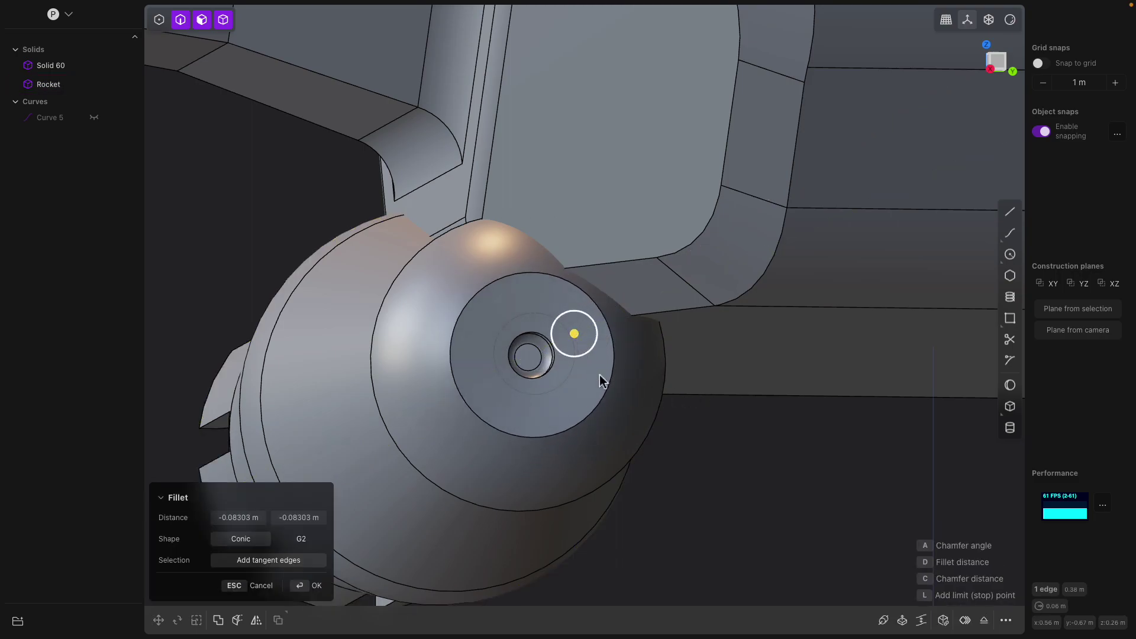
pyautogui.moveTo(591, 367); pyautogui.dragTo(717, 393, button='middle')
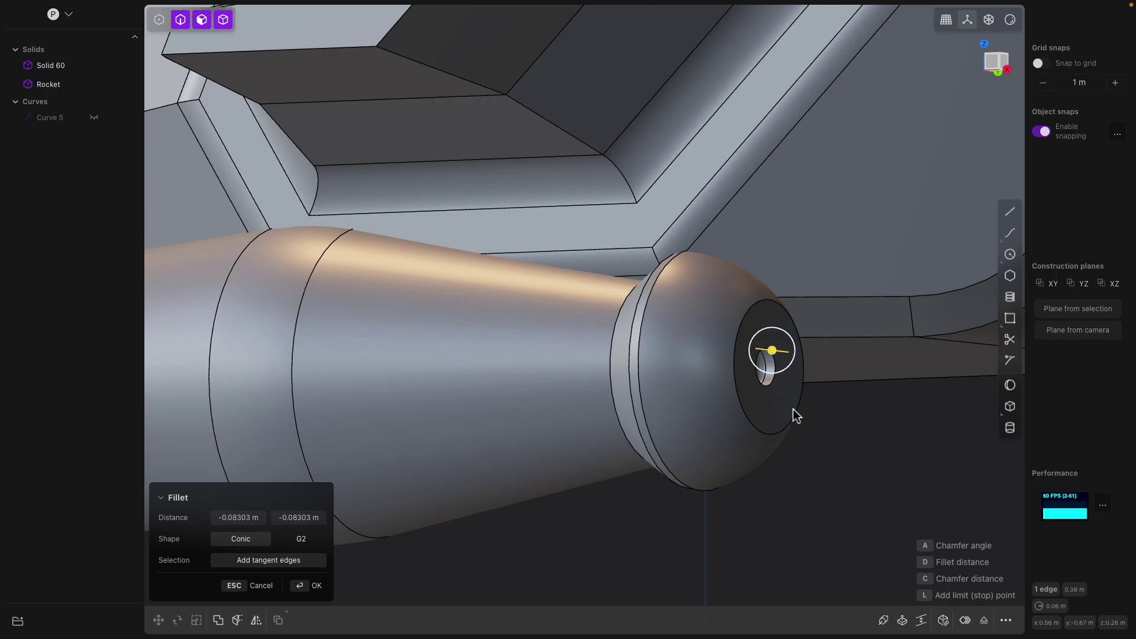
pyautogui.rightClick(823, 442)
pyautogui.scroll(-4, 640, 402)
pyautogui.moveTo(566, 403)
pyautogui.mouseDown(button='middle')
pyautogui.moveTo(663, 442)
pyautogui.moveTo(630, 396)
pyautogui.moveTo(675, 375)
pyautogui.moveTo(753, 373)
pyautogui.moveTo(580, 393)
pyautogui.mouseUp(button='middle')
# Step: Save the model as a separate Plasticity file under a new name beginning with "fish"
pyautogui.click(684, 381)
pyautogui.scroll(-3, 684, 381)
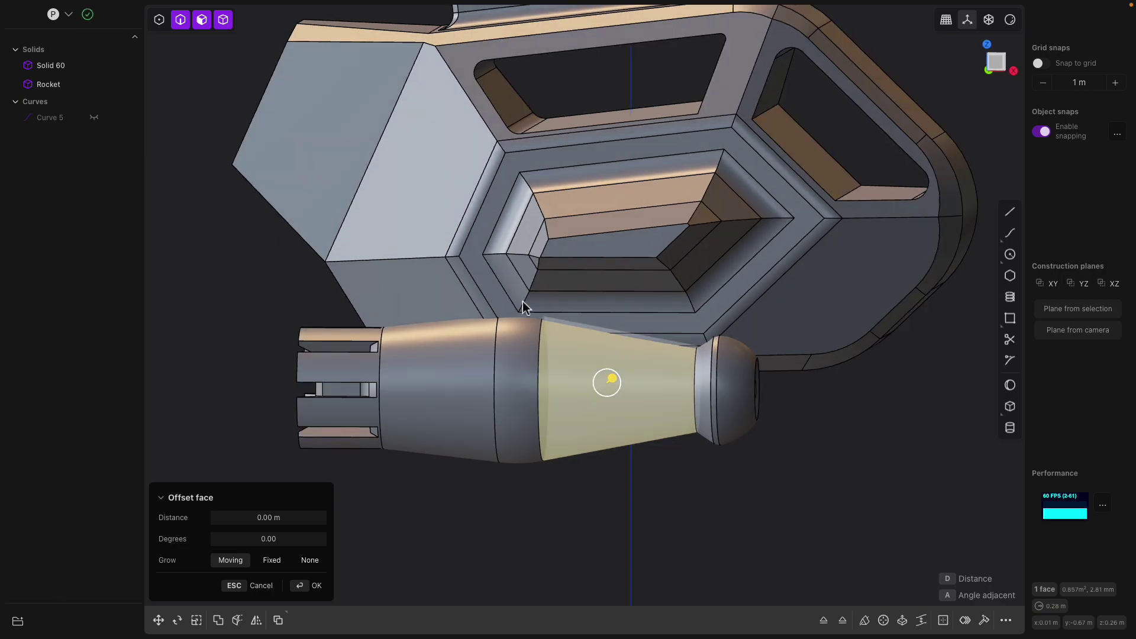
pyautogui.moveTo(553, 323); pyautogui.dragTo(451, 305, button='middle')
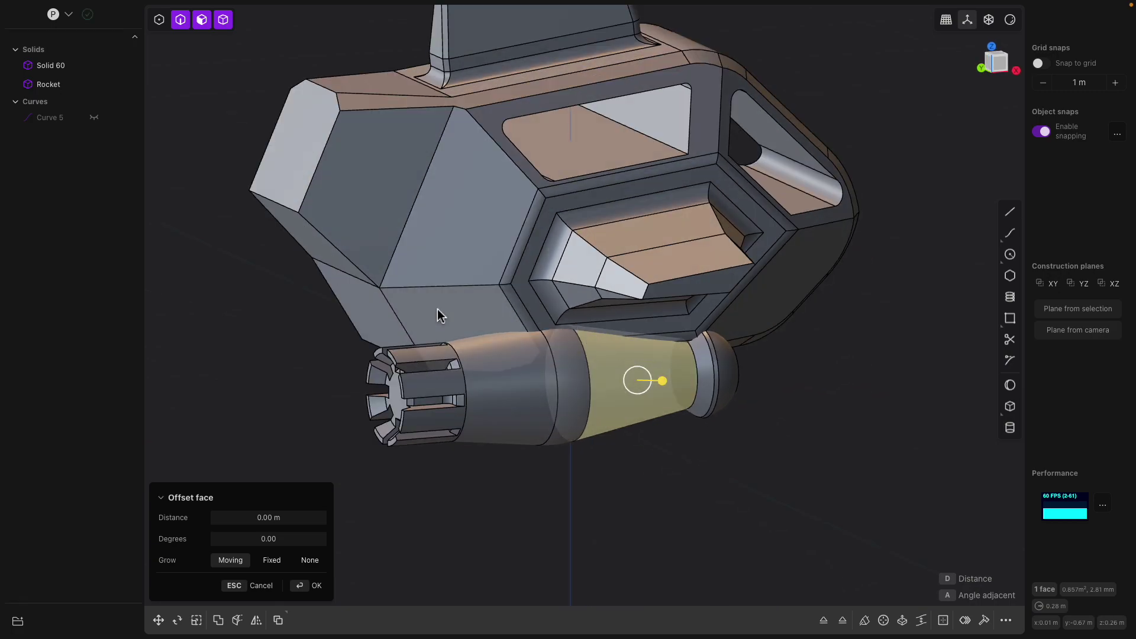
pyautogui.moveTo(139, 7)
pyautogui.click(85, 8)
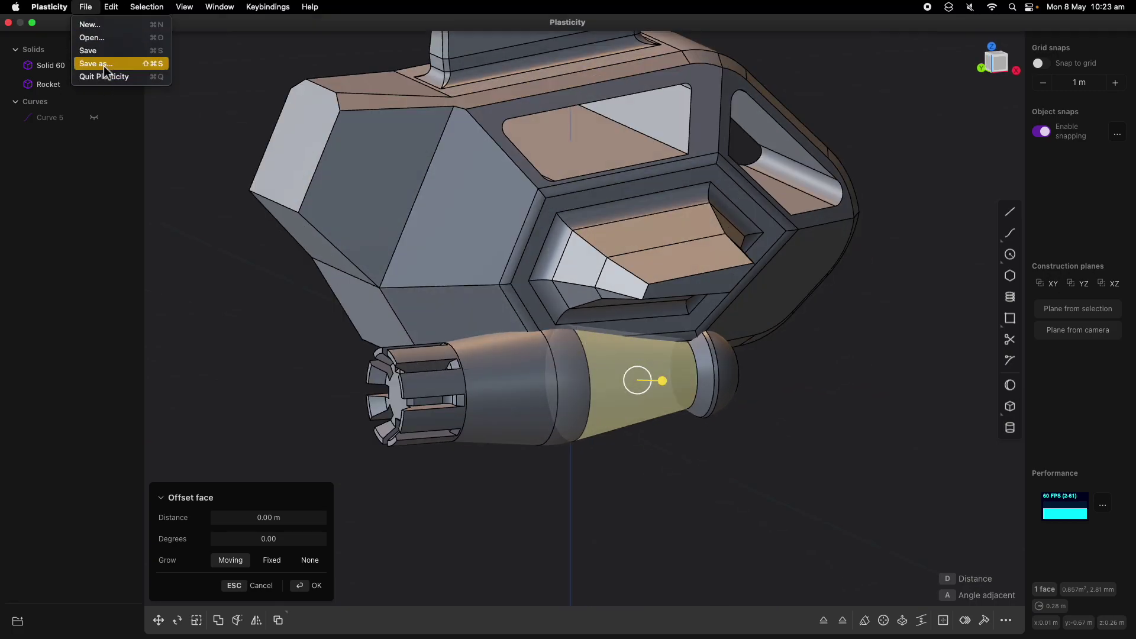
pyautogui.click(103, 65)
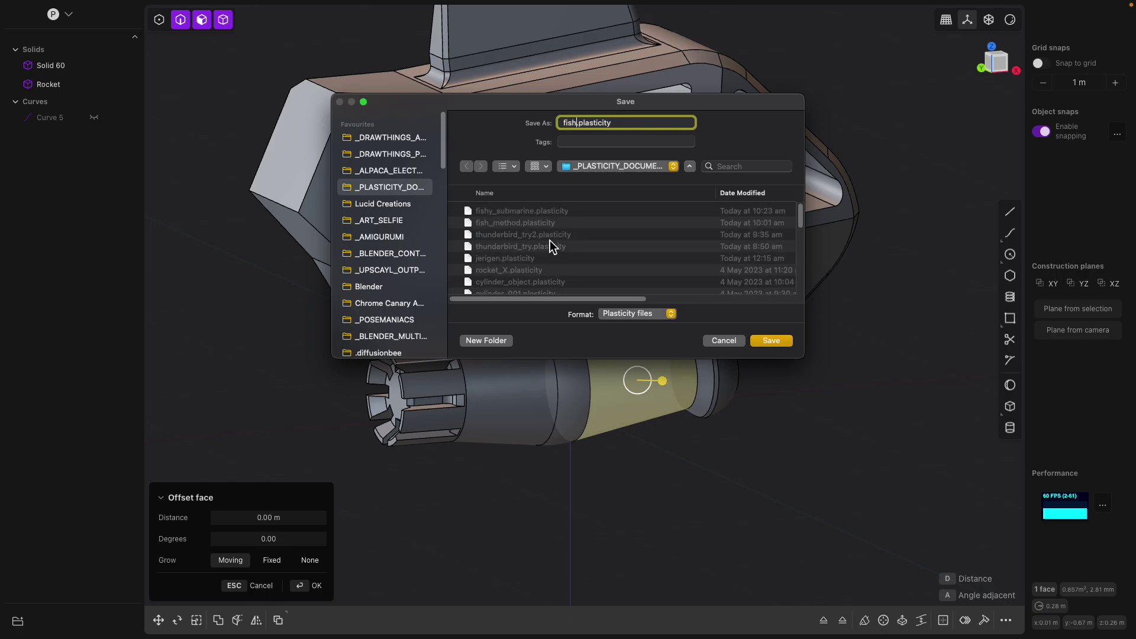
pyautogui.press('Return')
# Step: Join the hull, Solid 60, and the rocket into one solid with a Boolean union
pyautogui.moveTo(600, 241); pyautogui.dragTo(690, 212, button='middle')
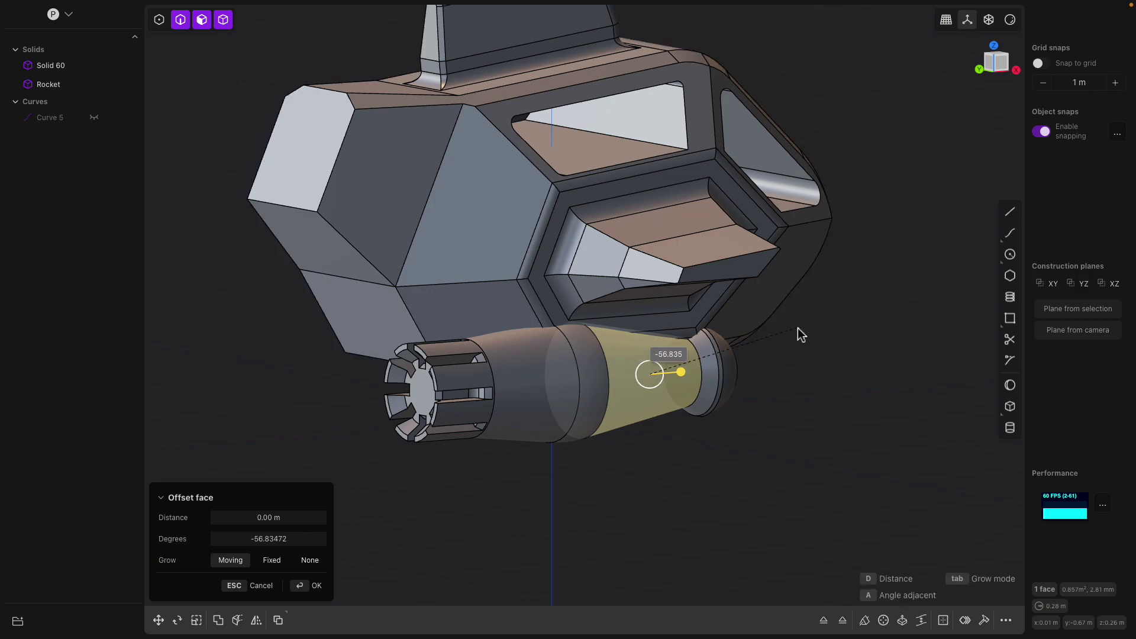
pyautogui.press('Escape')
pyautogui.hotkey('ctrl', 'a')
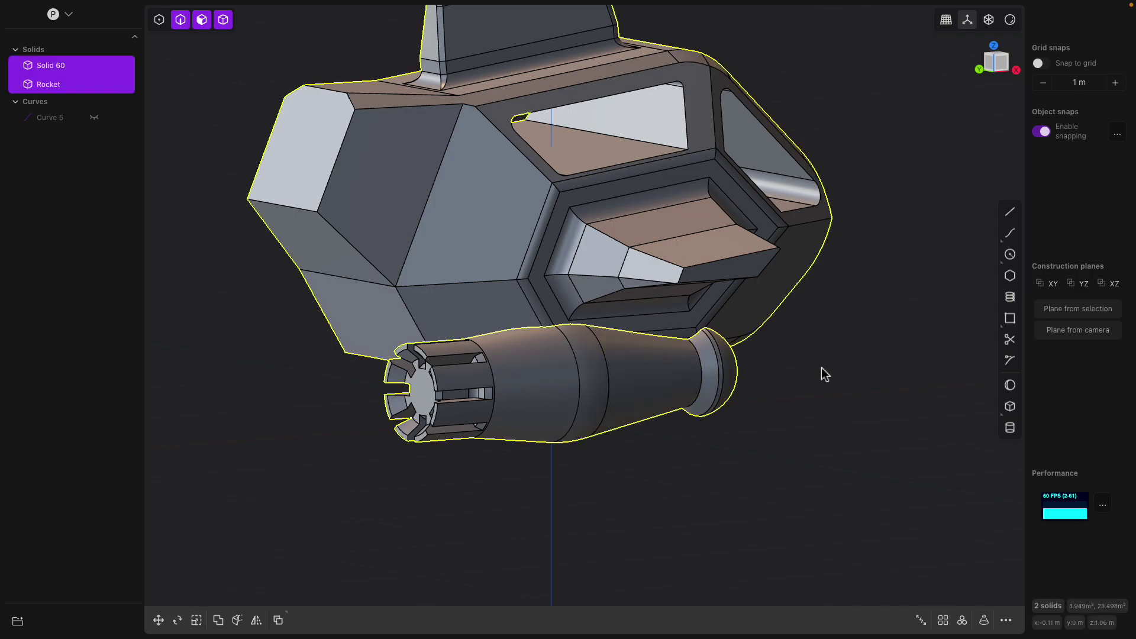
pyautogui.hotkey('shift', 'b')
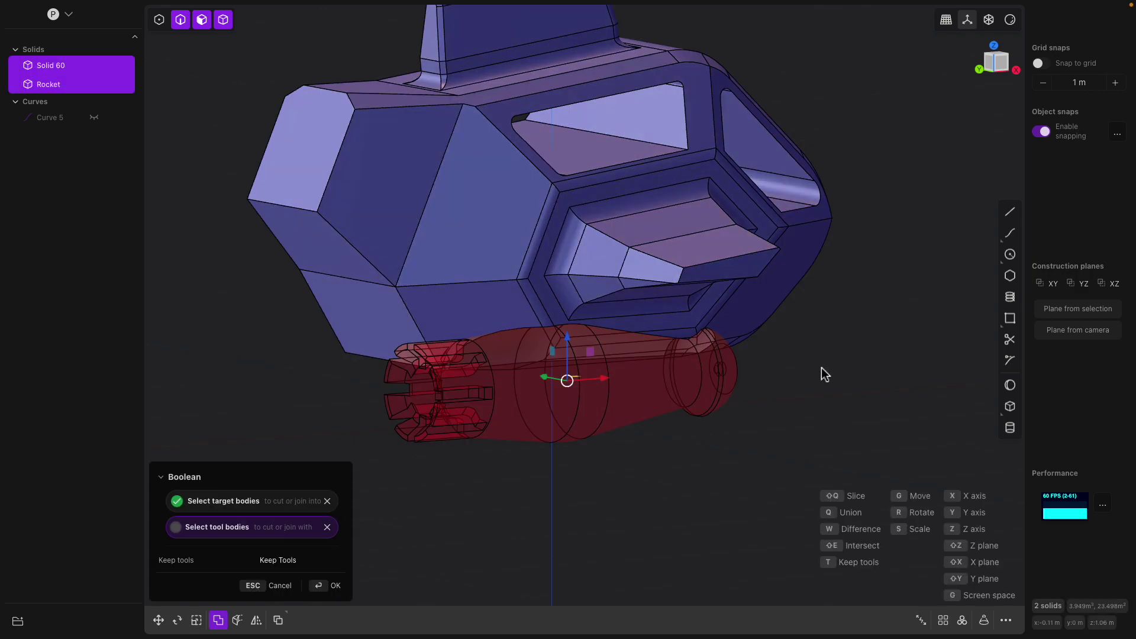
pyautogui.press('q')
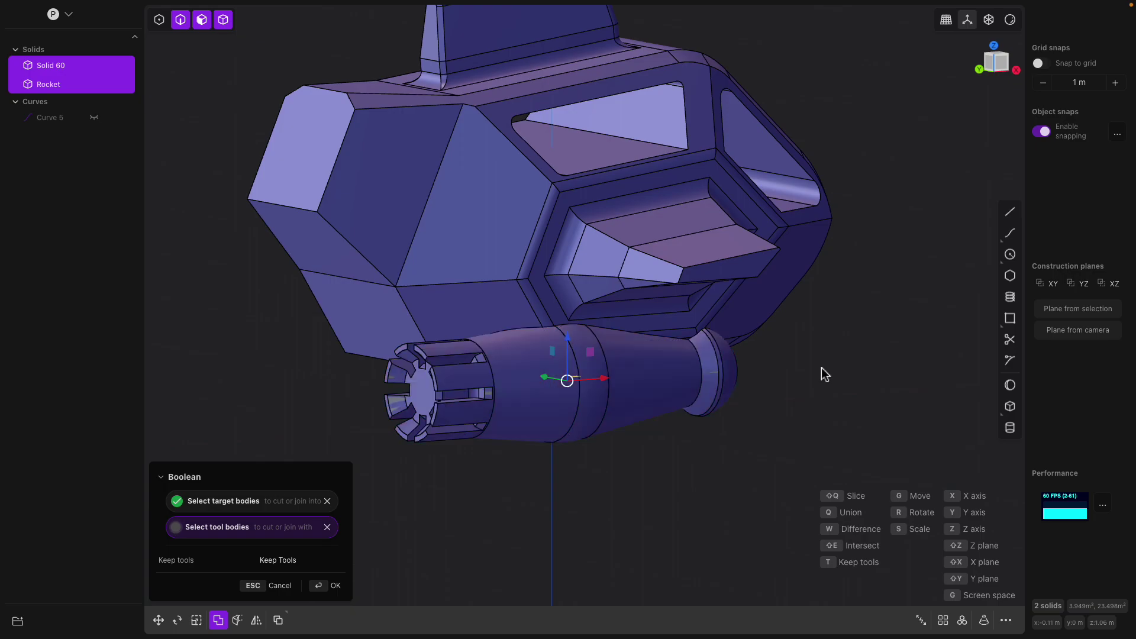
pyautogui.press('Return')
pyautogui.moveTo(598, 326); pyautogui.dragTo(639, 338, button='middle')
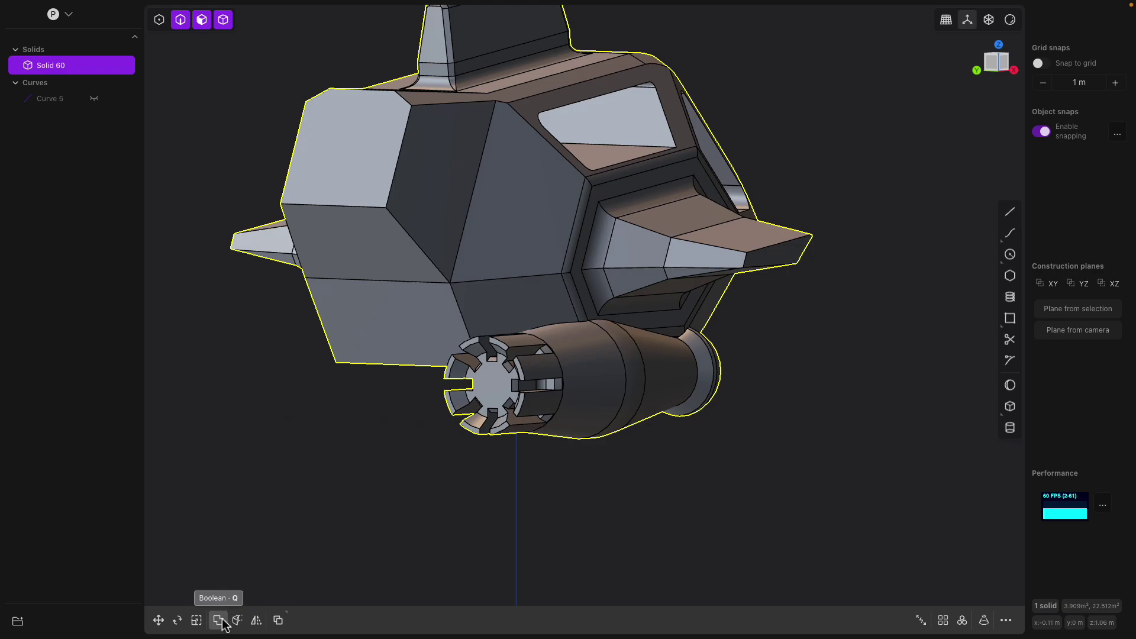
# Step: Chamfer the upper seam edges where the rocket meets the hull's side by about 0.028 m
pyautogui.moveTo(556, 370); pyautogui.dragTo(522, 392, button='middle')
pyautogui.scroll(5, 524, 388)
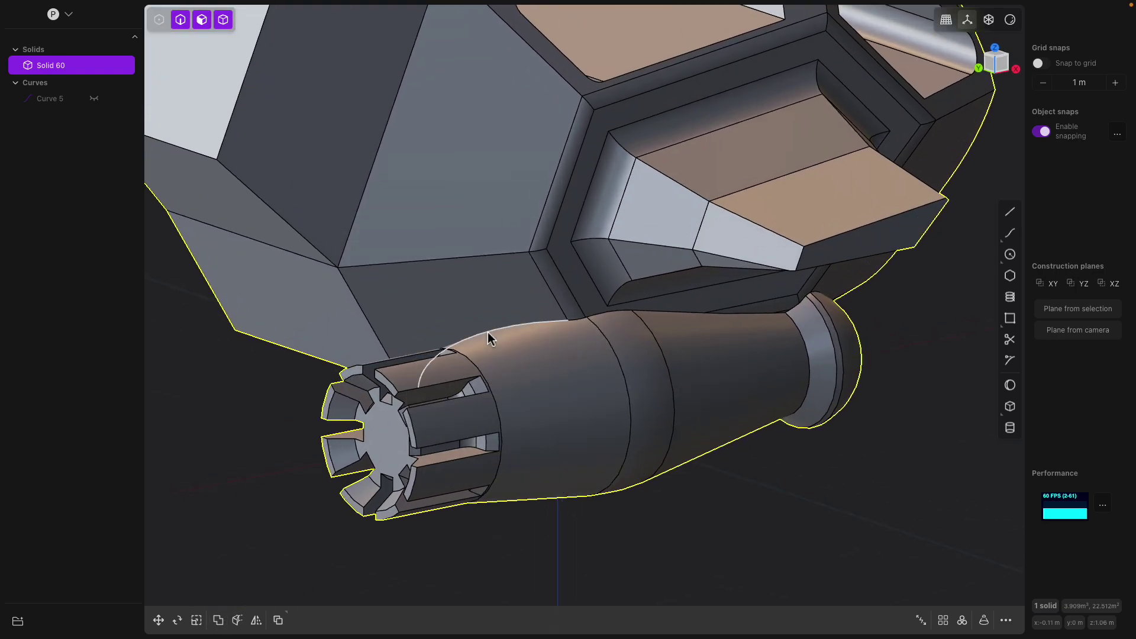
pyautogui.click(489, 337)
pyautogui.press('f')
pyautogui.moveTo(488, 337); pyautogui.dragTo(678, 360, button='middle')
pyautogui.scroll(2, 552, 327)
pyautogui.click(545, 325)
pyautogui.click(638, 322)
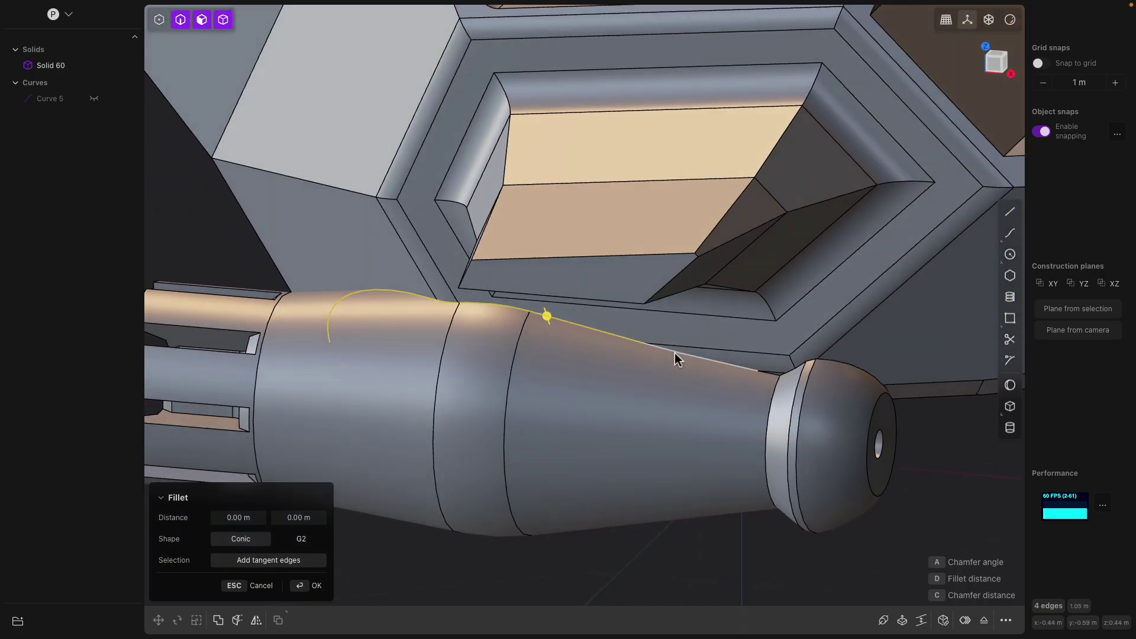
pyautogui.moveTo(749, 368); pyautogui.dragTo(664, 375, button='middle')
pyautogui.moveTo(601, 350)
pyautogui.mouseDown()
pyautogui.moveTo(612, 352)
pyautogui.moveTo(595, 344)
pyautogui.mouseUp()
pyautogui.moveTo(641, 336)
pyautogui.mouseDown(button='middle')
pyautogui.moveTo(672, 333)
pyautogui.moveTo(631, 334)
pyautogui.mouseUp(button='middle')
pyautogui.press('d')
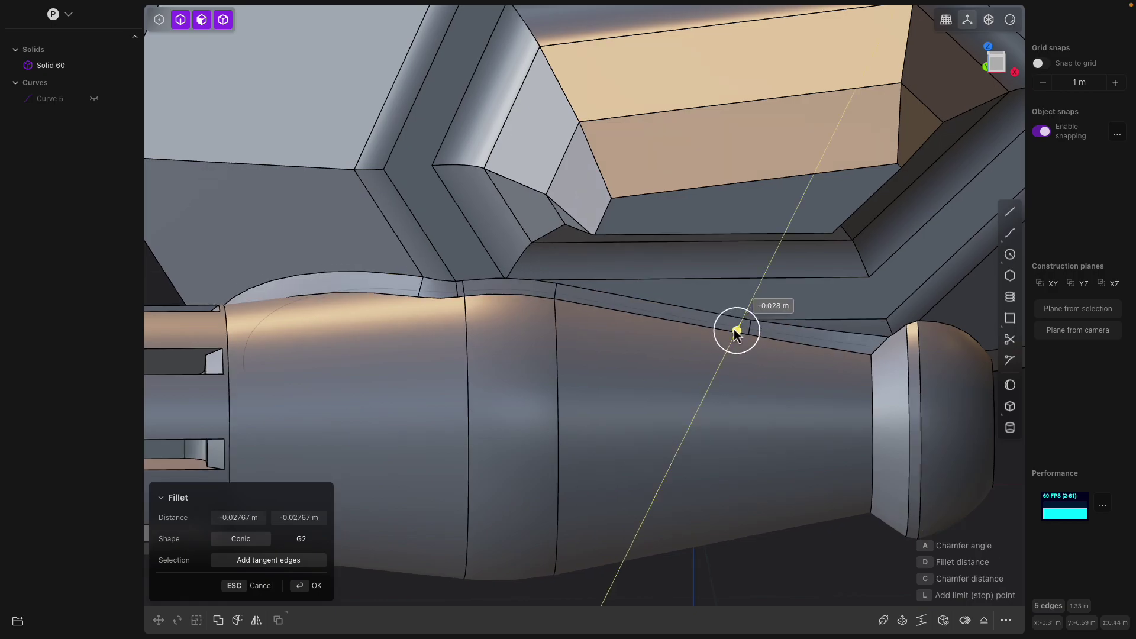
pyautogui.moveTo(669, 333); pyautogui.dragTo(665, 359, button='middle')
pyautogui.rightClick(773, 317)
# Step: Chamfer the seam edges where the rocket's inner side meets the hull's underside by about 0.016 m
pyautogui.click(777, 316)
pyautogui.press('b')
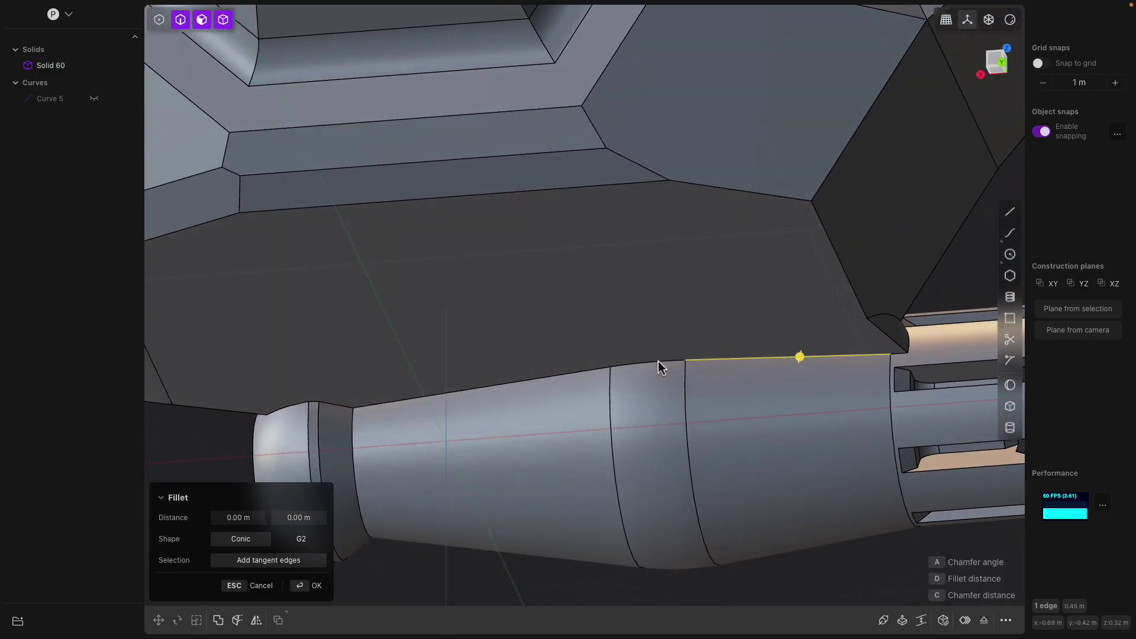
pyautogui.click(658, 361)
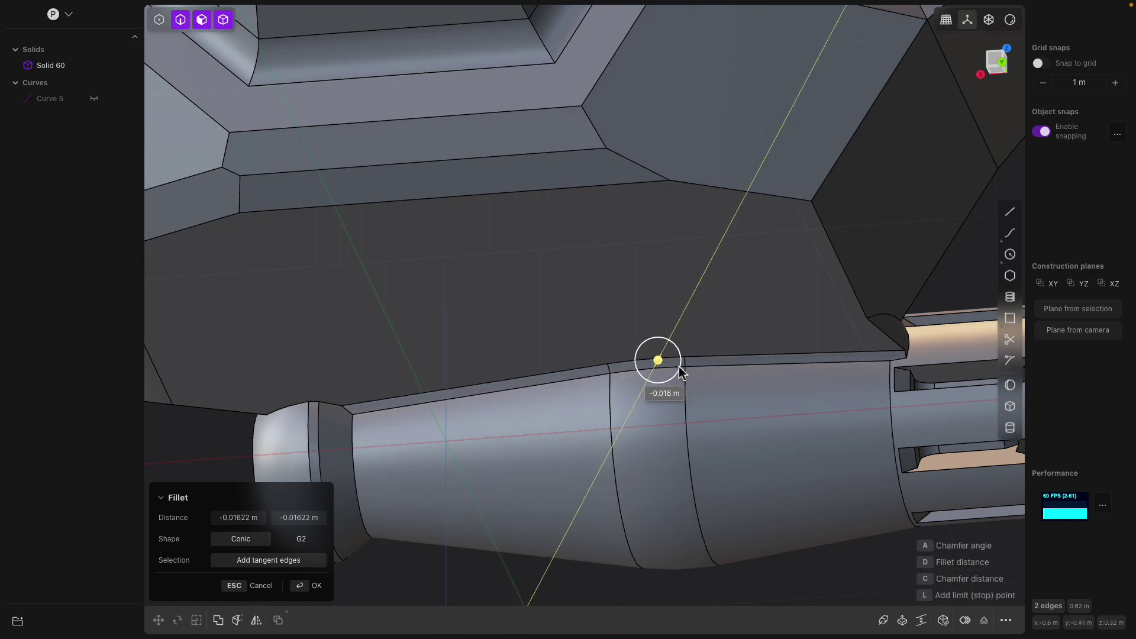
pyautogui.moveTo(684, 366); pyautogui.dragTo(669, 365)
pyautogui.moveTo(669, 366); pyautogui.dragTo(604, 389, button='middle')
pyautogui.rightClick(603, 390)
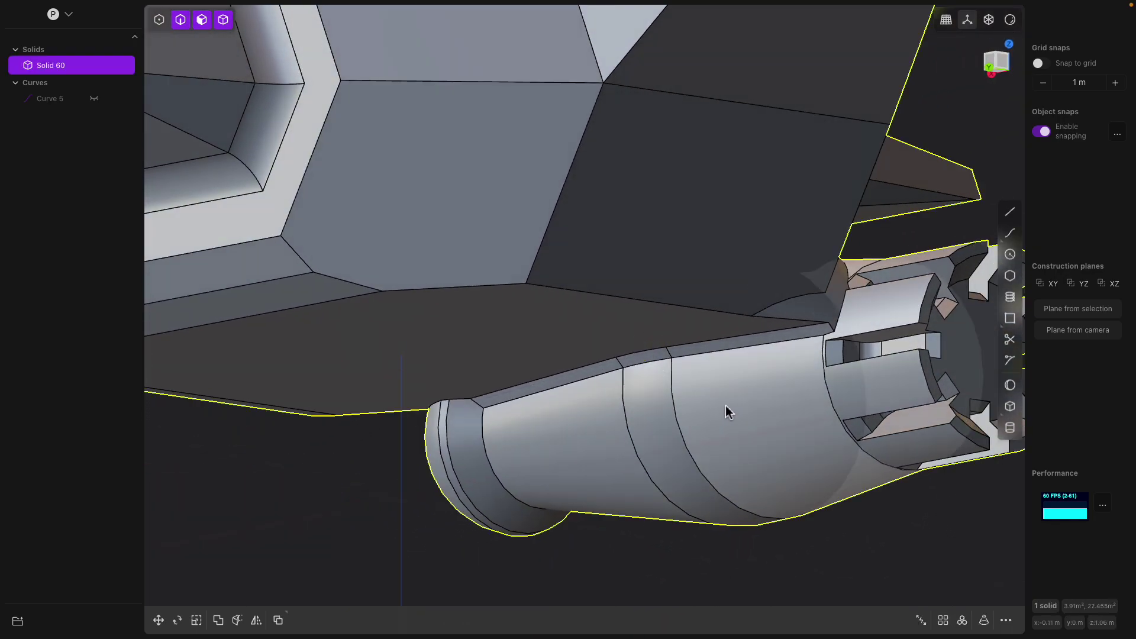
# Step: Fillet the circular edge between the rocket's middle and rear body sections by about 0.05 m
pyautogui.click(675, 406)
pyautogui.press('b')
pyautogui.moveTo(677, 405); pyautogui.dragTo(662, 406)
pyautogui.moveTo(661, 406); pyautogui.dragTo(643, 389, button='middle')
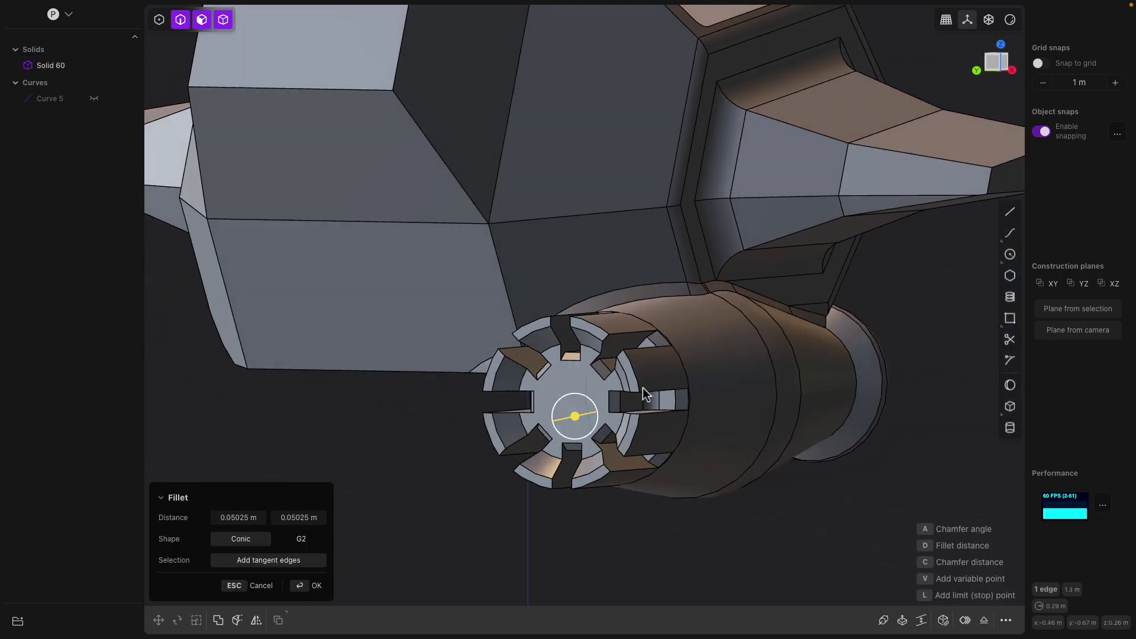
pyautogui.rightClick(579, 387)
# Step: Offset the outline of the face inside the rocket's slotted exhaust ring inward by about 0.041 m
pyautogui.click(575, 391)
pyautogui.press('o')
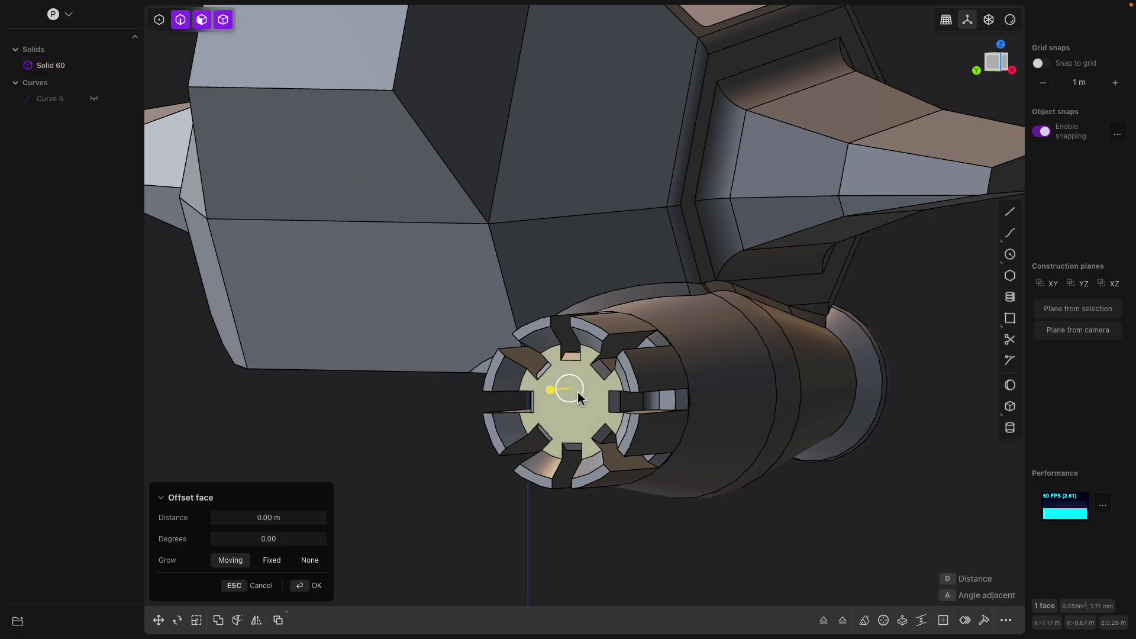
pyautogui.moveTo(579, 397); pyautogui.dragTo(602, 393)
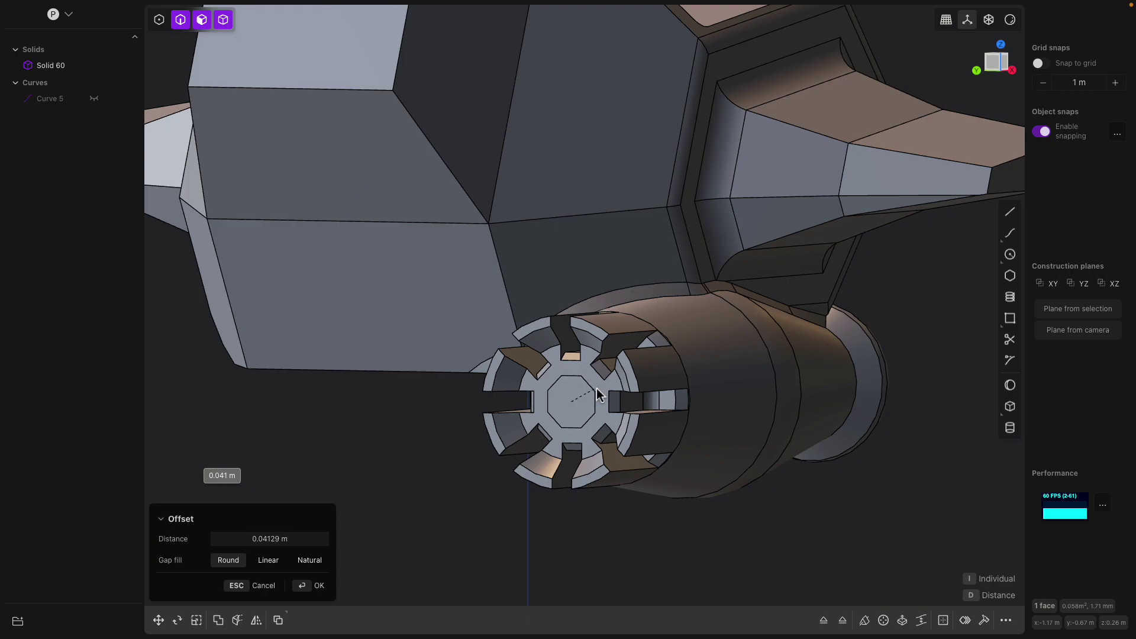
# Step: Push the octagonal region inside the rocket's exhaust inward to form a recess
pyautogui.click(577, 406)
pyautogui.moveTo(575, 408); pyautogui.dragTo(554, 424, button='middle')
pyautogui.moveTo(488, 456); pyautogui.dragTo(542, 448)
pyautogui.rightClick(510, 453)
pyautogui.scroll(-3, 545, 444)
pyautogui.moveTo(548, 438); pyautogui.dragTo(583, 397, button='middle')
pyautogui.moveTo(495, 332); pyautogui.dragTo(736, 429, button='middle')
pyautogui.click(490, 331)
pyautogui.press('q')
pyautogui.press('Escape')
pyautogui.press('Escape')
pyautogui.press('q')
pyautogui.press('Escape')
# Step: Mirror the solid across its central lengthwise plane, slicing at the plane and merging the halves, so both sides carry a rocket
pyautogui.click(627, 281)
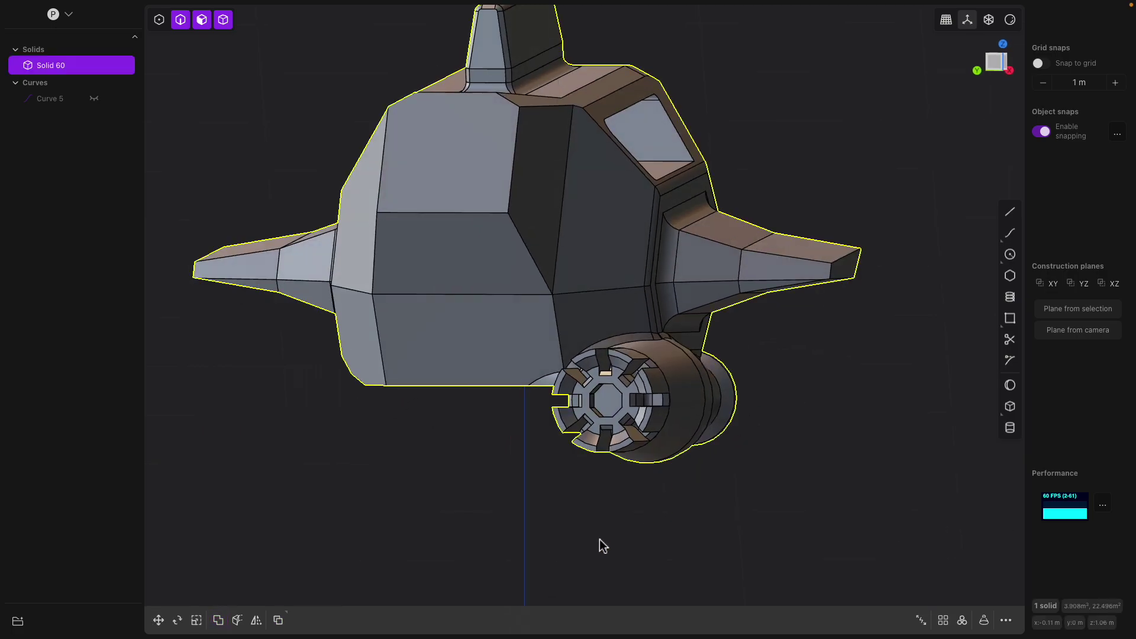
pyautogui.click(256, 620)
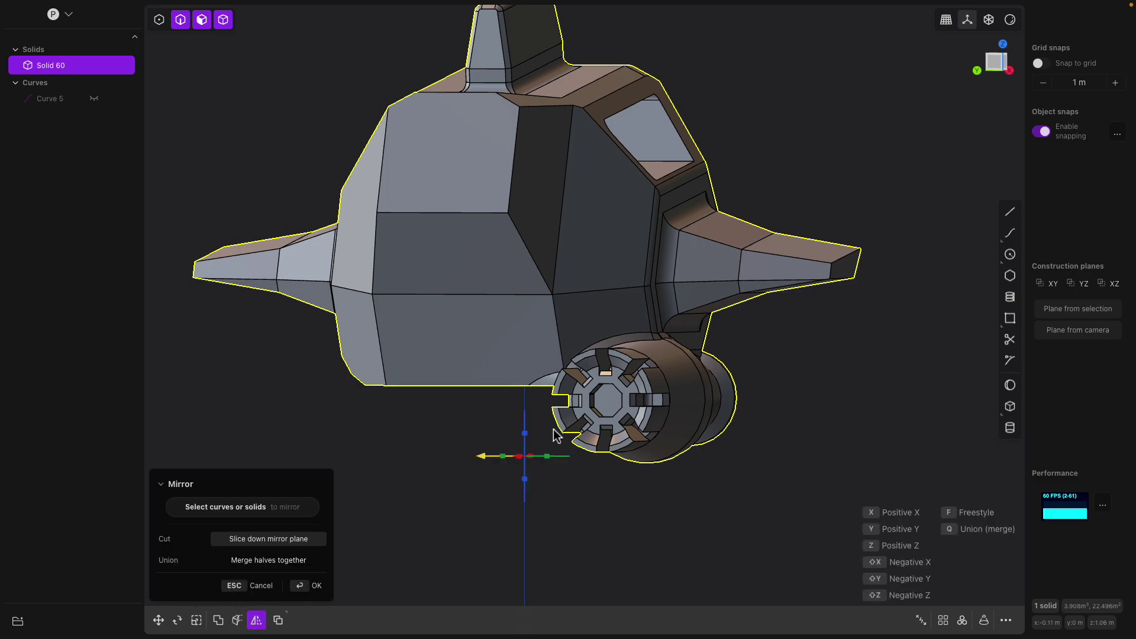
pyautogui.moveTo(558, 418); pyautogui.dragTo(711, 388, button='middle')
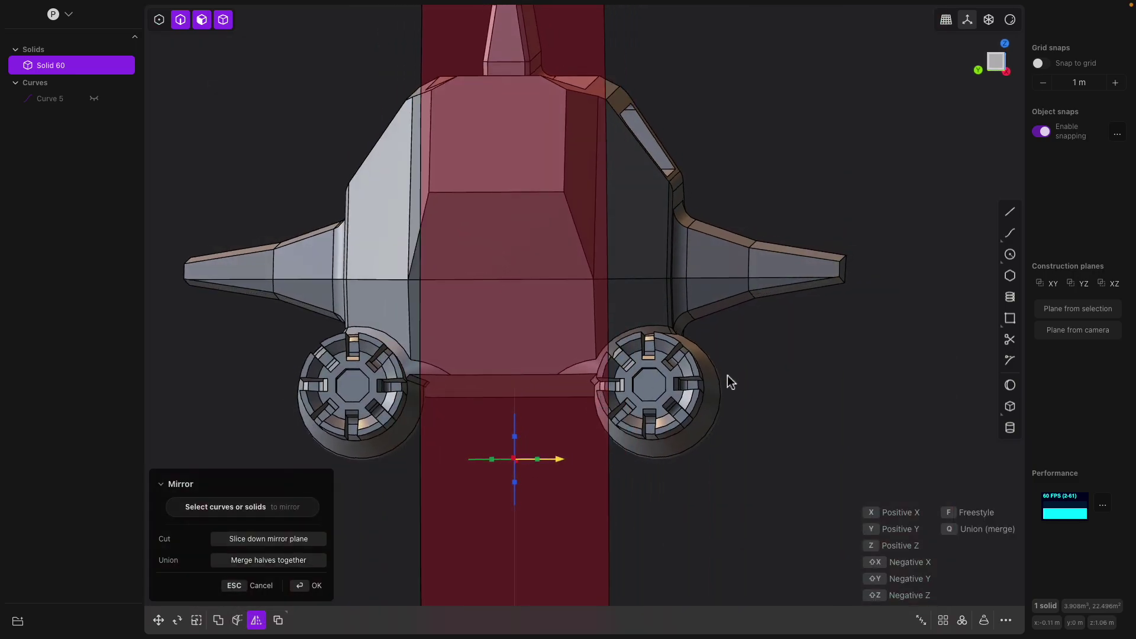
pyautogui.press('Return')
pyautogui.moveTo(731, 381); pyautogui.dragTo(571, 286, button='middle')
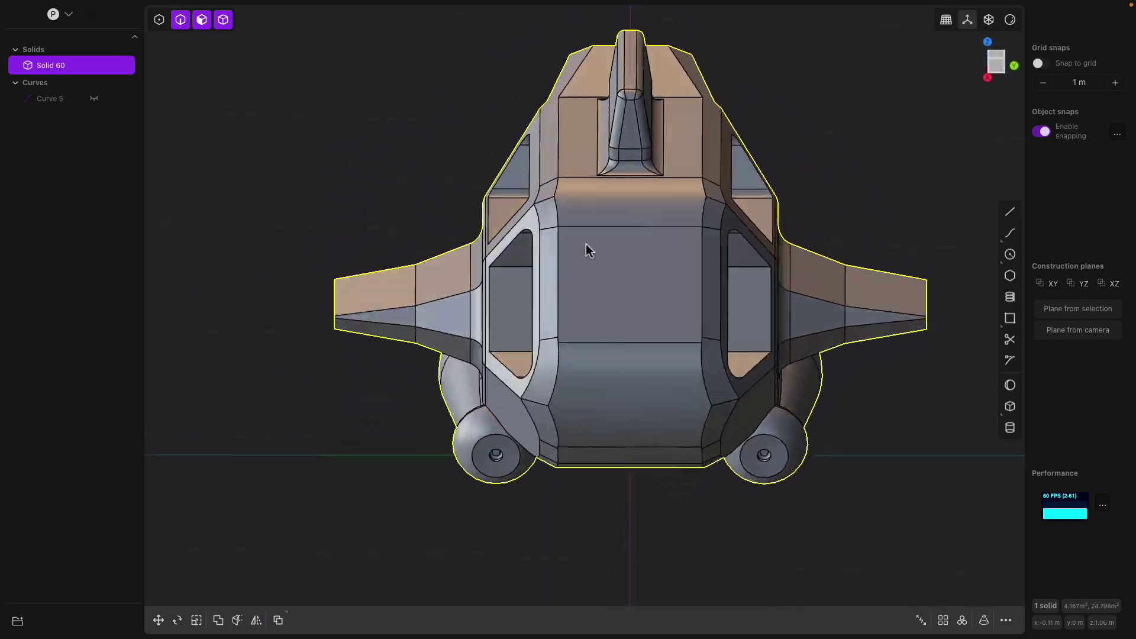
# Step: Try to fillet the upper edge of the side fin's tip by about 0.48 m
pyautogui.moveTo(630, 426); pyautogui.dragTo(710, 328, button='middle')
pyautogui.click(715, 305)
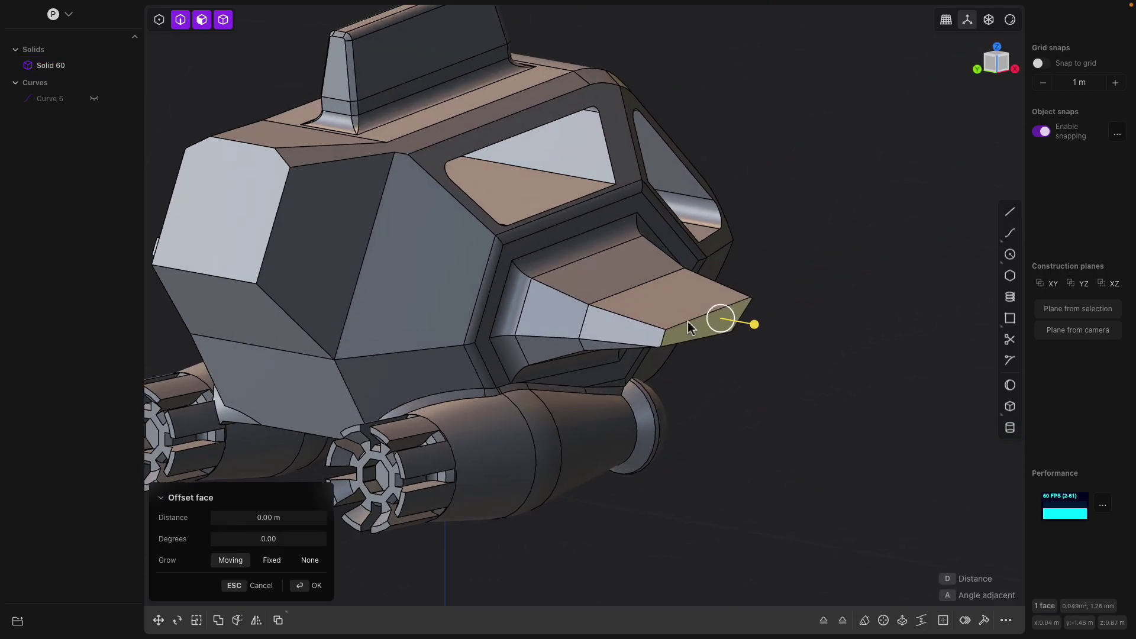
pyautogui.click(688, 321)
pyautogui.moveTo(692, 322); pyautogui.dragTo(733, 315)
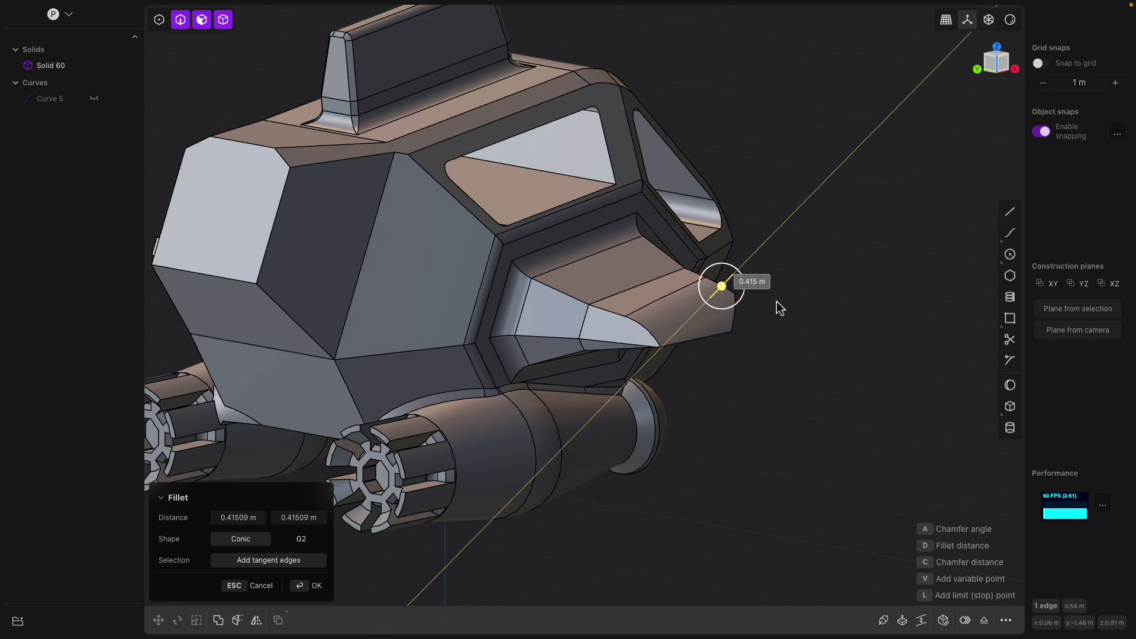
pyautogui.moveTo(789, 305); pyautogui.dragTo(818, 266, button='middle')
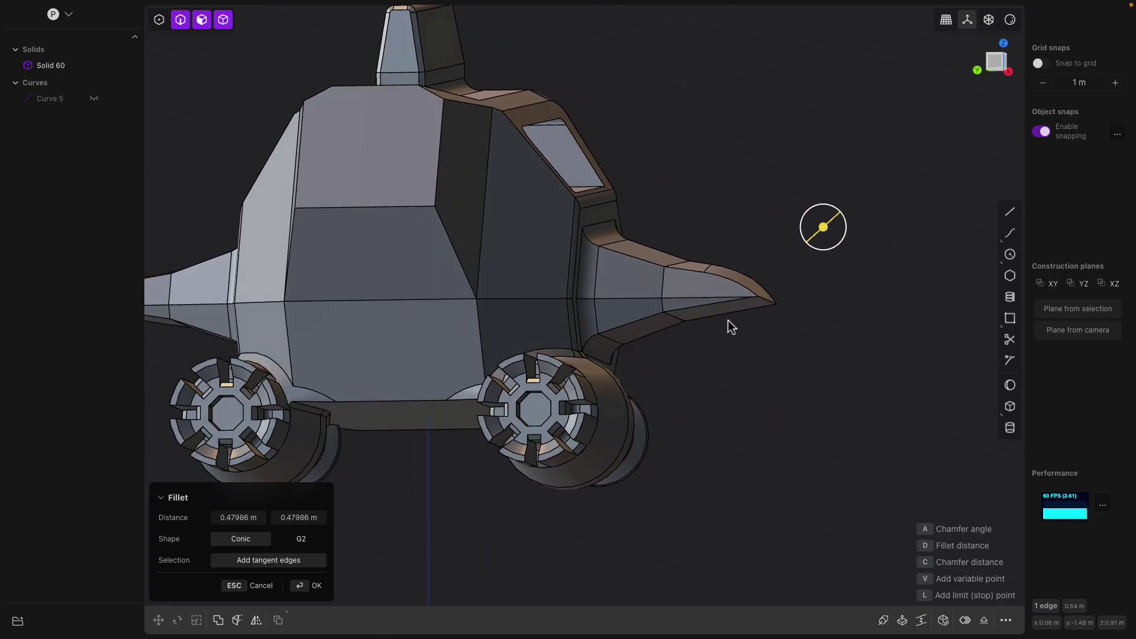
# Step: Fillet the lower edge of the side fin's tip by about 0.065 m
pyautogui.moveTo(718, 313); pyautogui.dragTo(769, 300, button='middle')
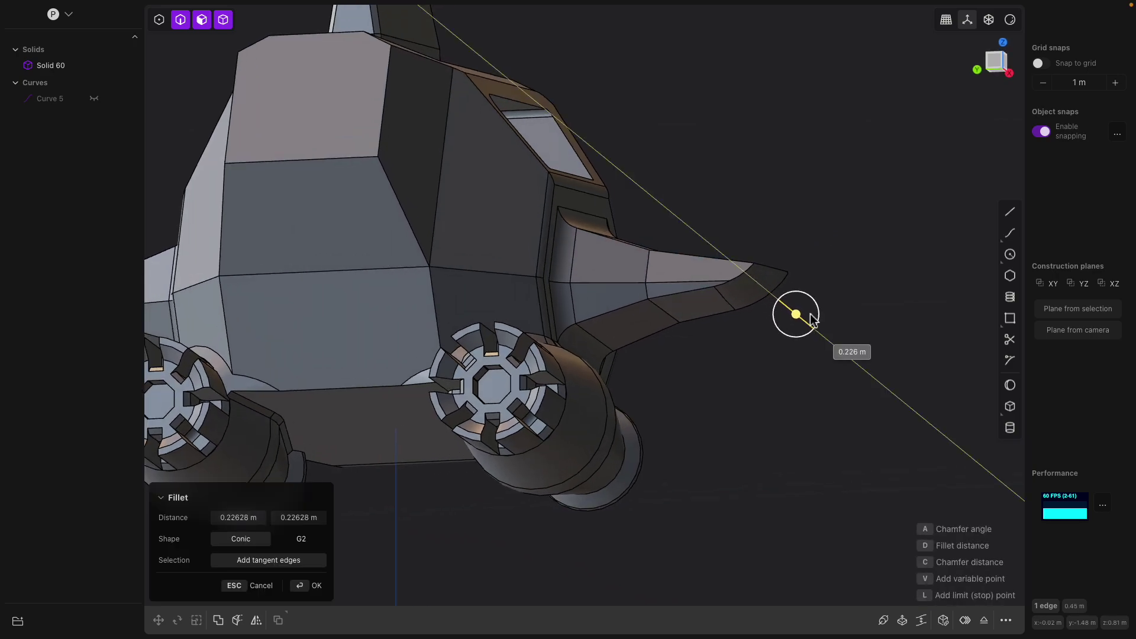
pyautogui.moveTo(768, 325)
pyautogui.mouseDown()
pyautogui.moveTo(720, 318)
pyautogui.moveTo(768, 314)
pyautogui.mouseUp()
pyautogui.moveTo(768, 313); pyautogui.dragTo(398, 314, button='middle')
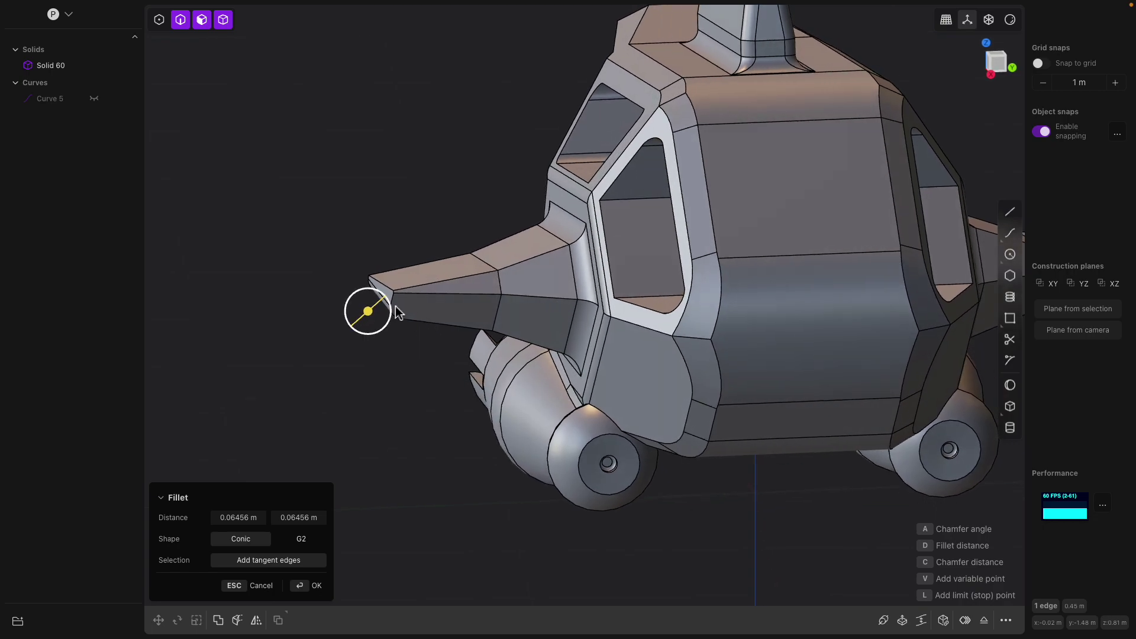
pyautogui.moveTo(391, 289); pyautogui.dragTo(456, 291)
pyautogui.moveTo(456, 291); pyautogui.dragTo(364, 274, button='middle')
pyautogui.press('Escape')
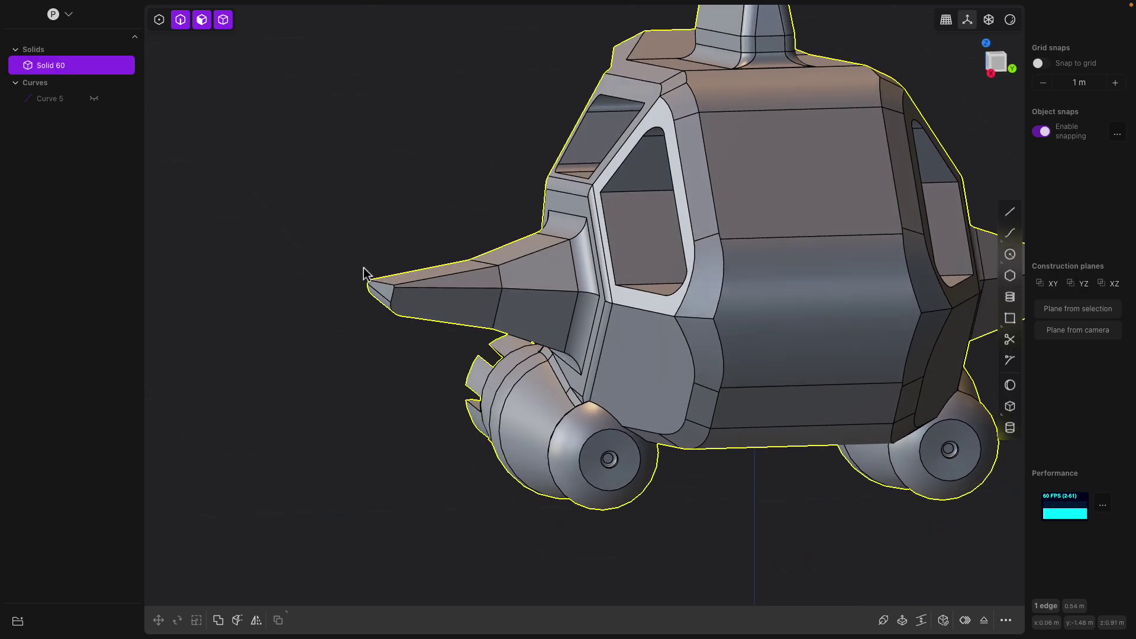
# Step: Offset the side fin's tip face outward by about 0.19 m to lengthen and sharpen the fin
pyautogui.click(385, 296)
pyautogui.press('o')
pyautogui.moveTo(349, 292); pyautogui.dragTo(316, 292)
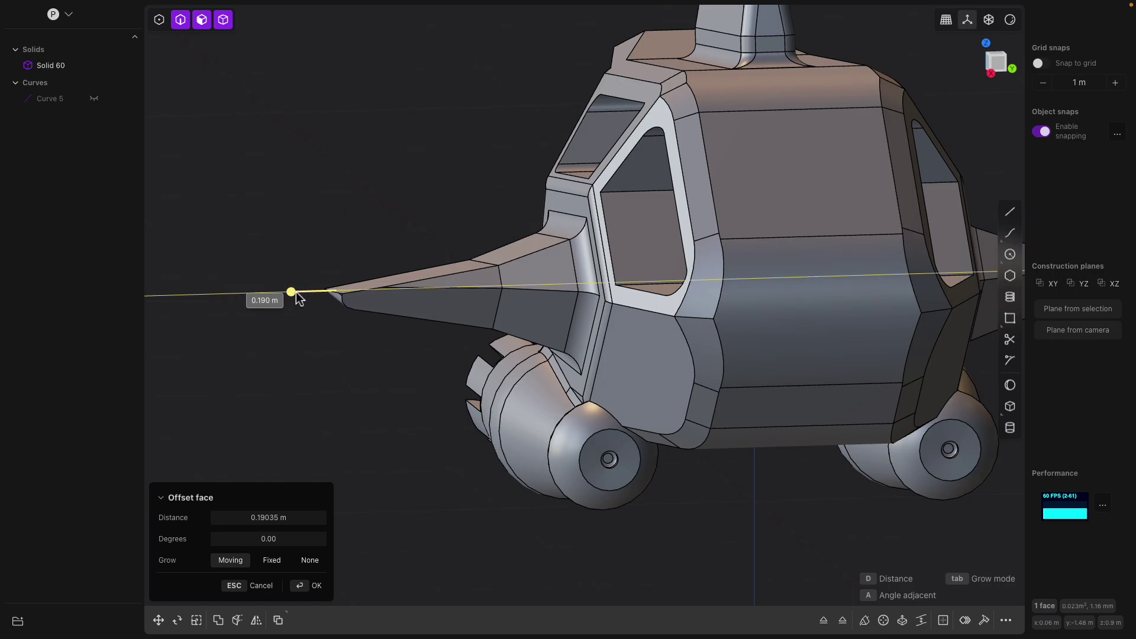
pyautogui.moveTo(303, 299); pyautogui.dragTo(635, 320, button='middle')
pyautogui.press('Return')
pyautogui.click(653, 197)
pyautogui.press('q')
pyautogui.moveTo(694, 122); pyautogui.dragTo(614, 186, button='middle')
pyautogui.scroll(3, 607, 240)
pyautogui.press('Escape')
# Step: Try to run a pipe along the rim edges of the side window
pyautogui.click(604, 235)
pyautogui.scroll(1, 593, 240)
pyautogui.scroll(1, 593, 239)
pyautogui.doubleClick(681, 269)
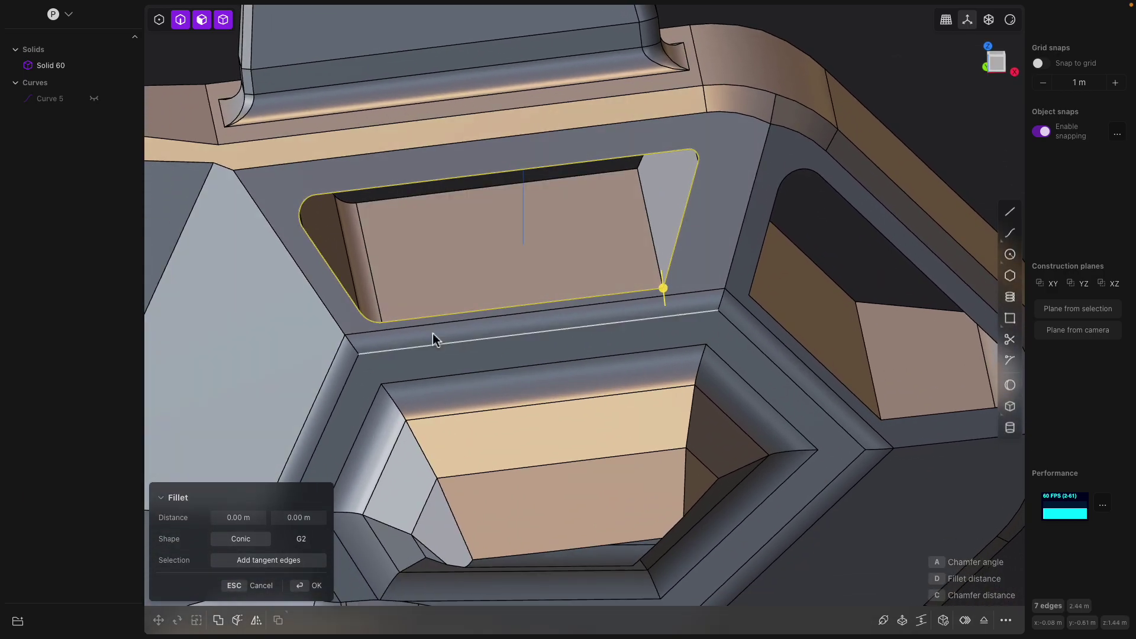
pyautogui.moveTo(674, 336); pyautogui.dragTo(694, 339, button='middle')
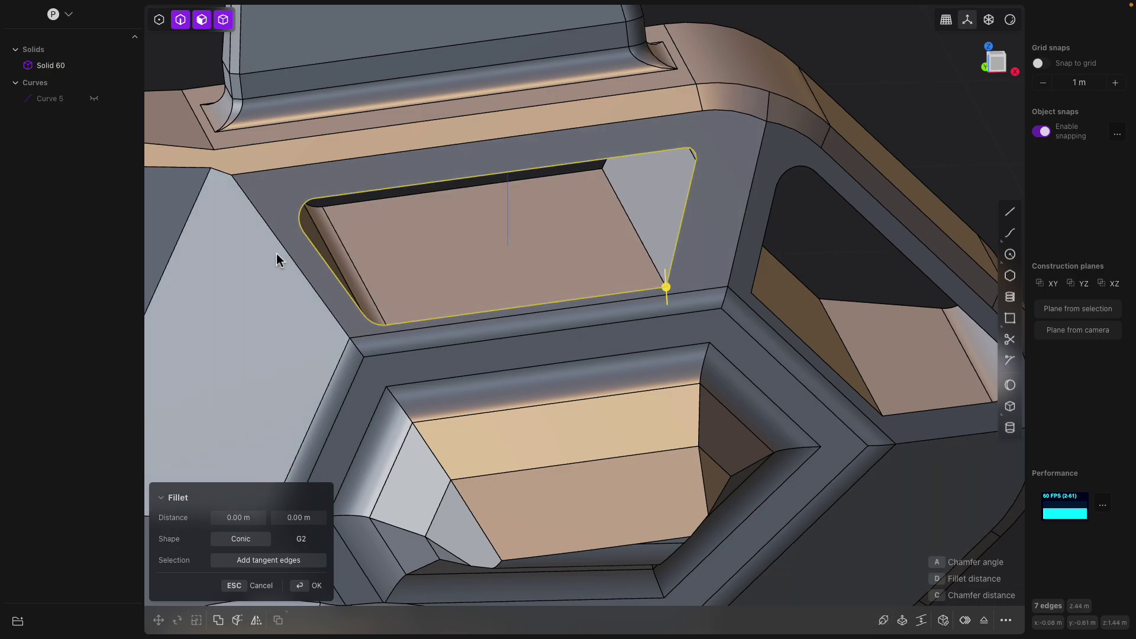
pyautogui.moveTo(740, 402); pyautogui.dragTo(757, 414, button='middle')
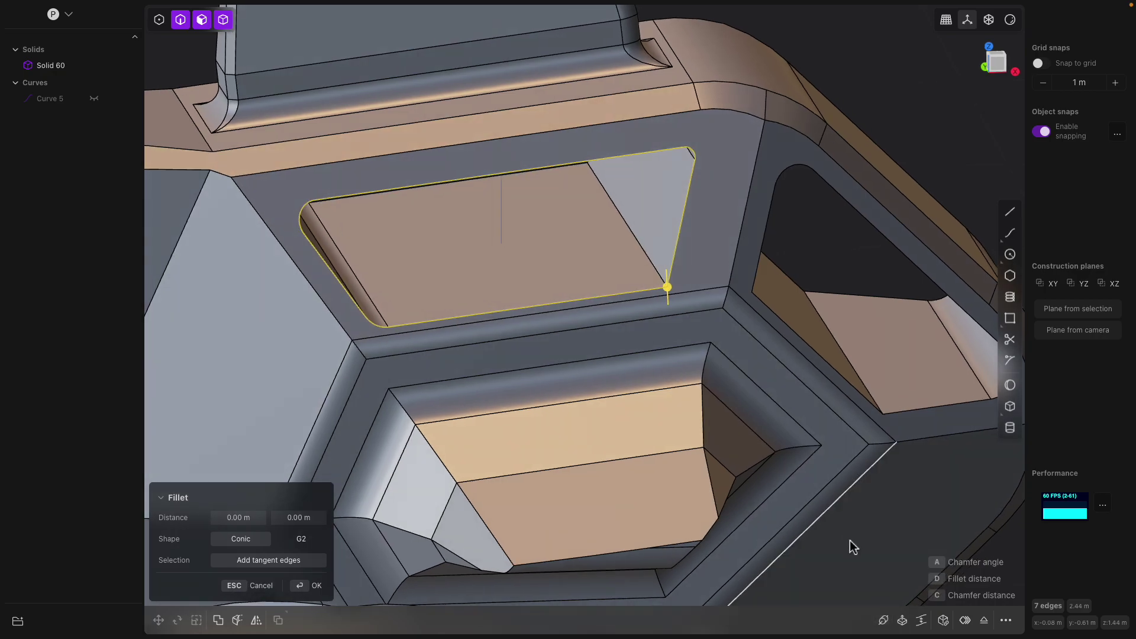
pyautogui.click(884, 620)
pyautogui.moveTo(671, 298); pyautogui.dragTo(694, 308)
pyautogui.press('Escape')
# Step: Bevel the complete edge loop around the slanted front corner window
pyautogui.moveTo(769, 329); pyautogui.dragTo(744, 313, button='middle')
pyautogui.click(777, 206)
pyautogui.press('b')
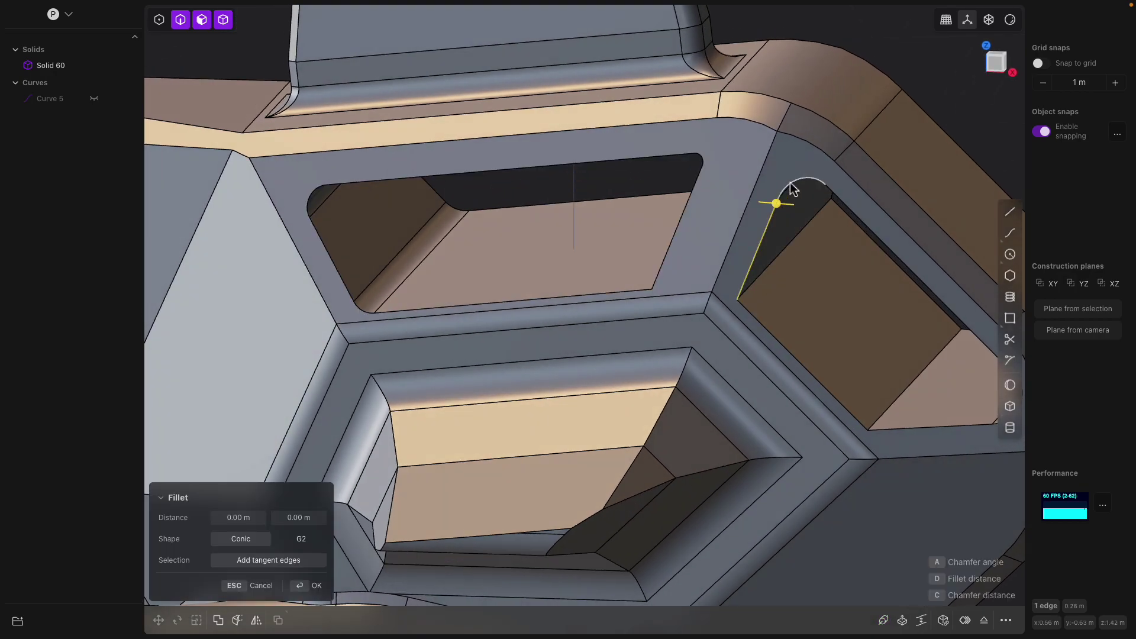
pyautogui.keyDown('shift'); pyautogui.moveTo(824, 221); pyautogui.dragTo(652, 223, button='middle'); pyautogui.keyUp('shift')
pyautogui.scroll(1, 670, 223)
pyautogui.click(684, 217)
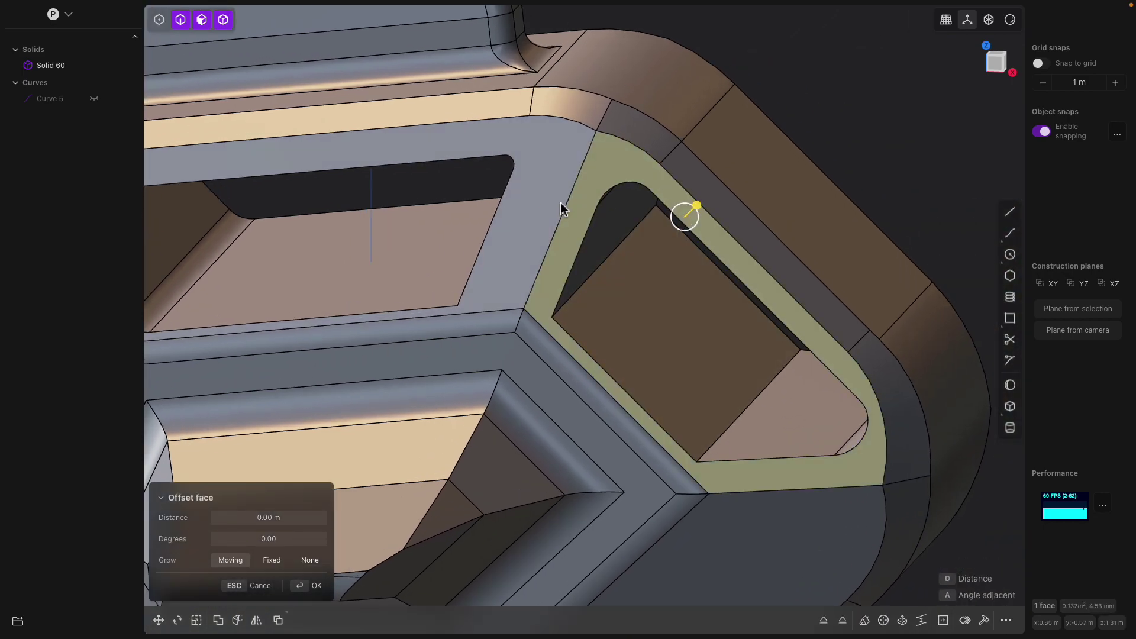
pyautogui.click(661, 203)
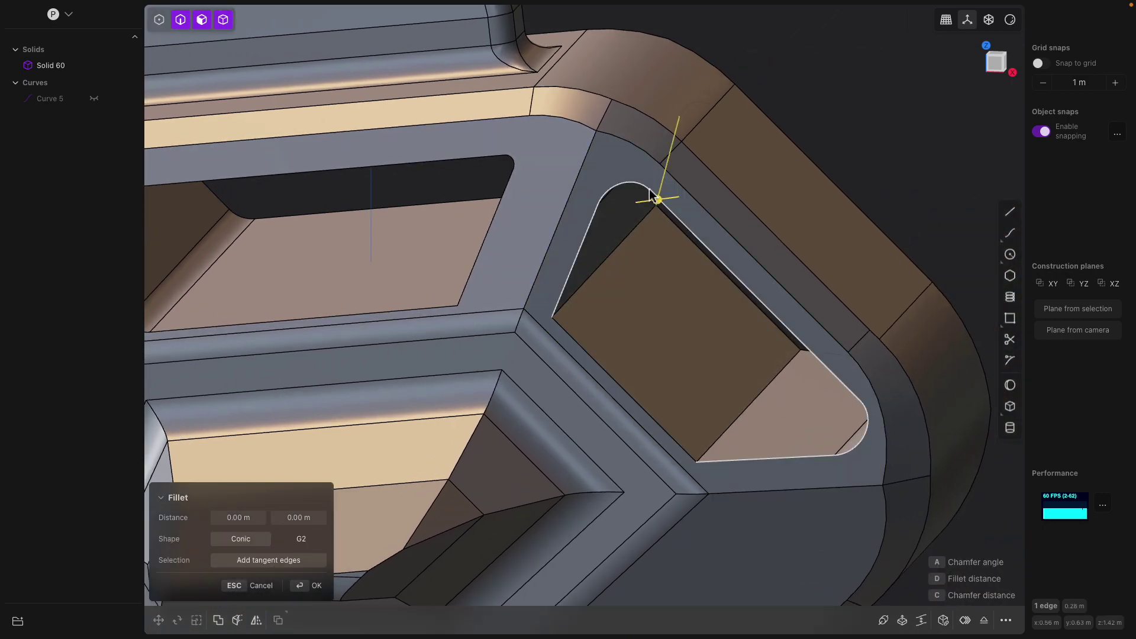
pyautogui.doubleClick(646, 187)
pyautogui.keyDown('shift'); pyautogui.click(573, 339); pyautogui.keyUp('shift')
pyautogui.moveTo(575, 341); pyautogui.dragTo(588, 338)
pyautogui.keyDown('shift'); pyautogui.moveTo(586, 339); pyautogui.dragTo(769, 355, button='middle'); pyautogui.keyUp('shift')
pyautogui.press('Return')
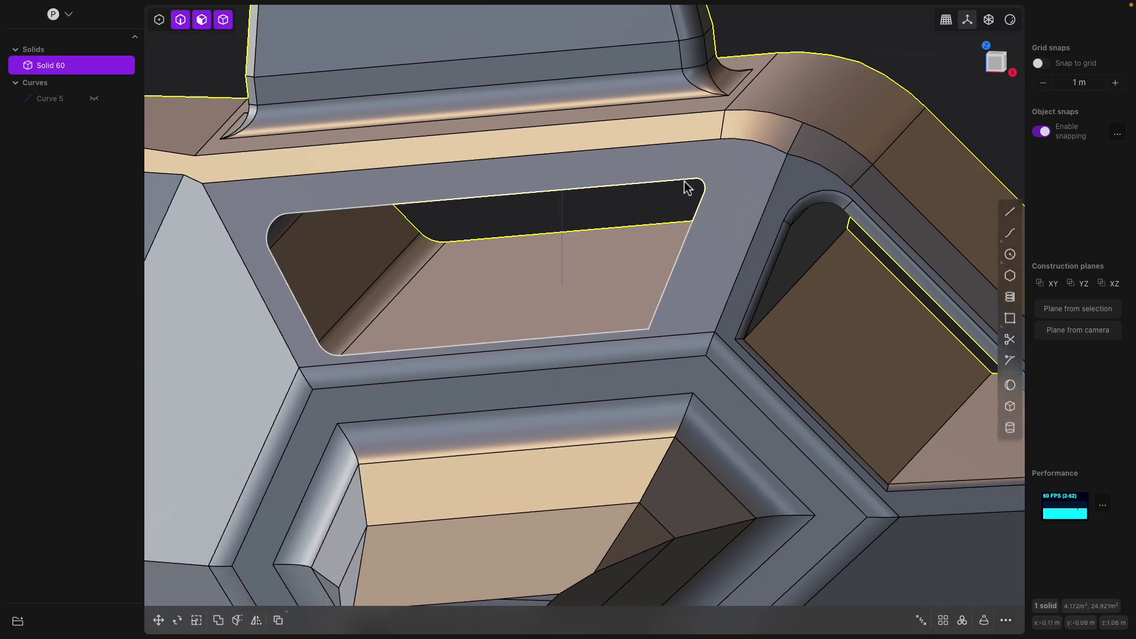
# Step: Bevel the complete edge loop around the side window
pyautogui.click(680, 180)
pyautogui.press('f')
pyautogui.doubleClick(671, 286)
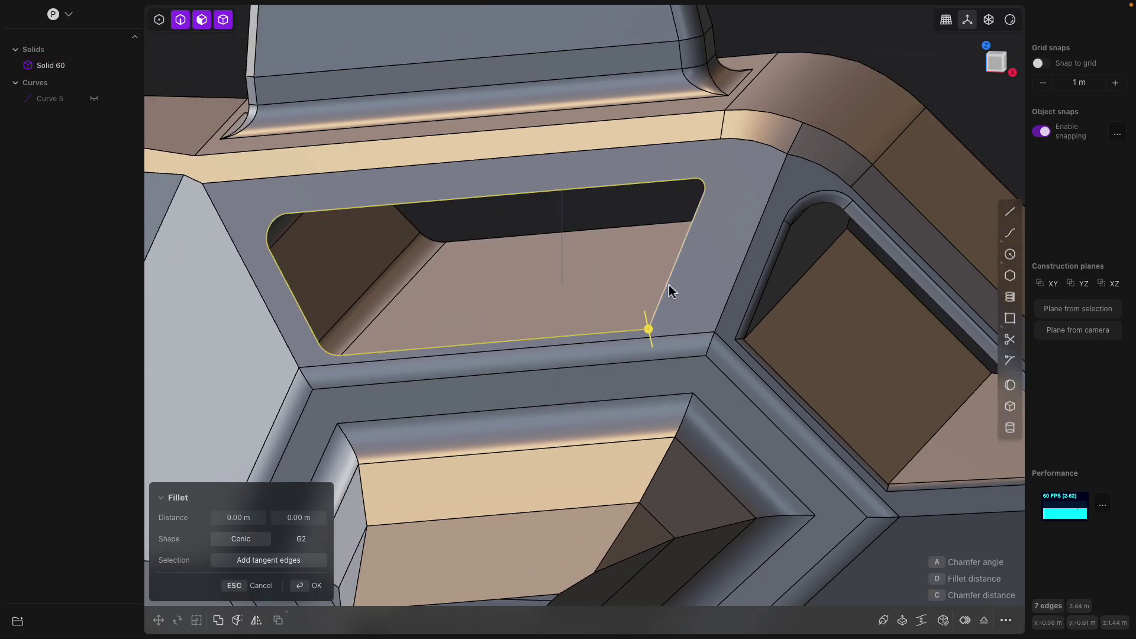
pyautogui.moveTo(650, 330)
pyautogui.mouseDown()
pyautogui.moveTo(664, 334)
pyautogui.moveTo(645, 323)
pyautogui.mouseUp()
pyautogui.press('Return')
# Step: Create a pipe with a section size of about 0.02 m along the four connected edges above the side and front corner windows
pyautogui.click(764, 147)
pyautogui.press('b')
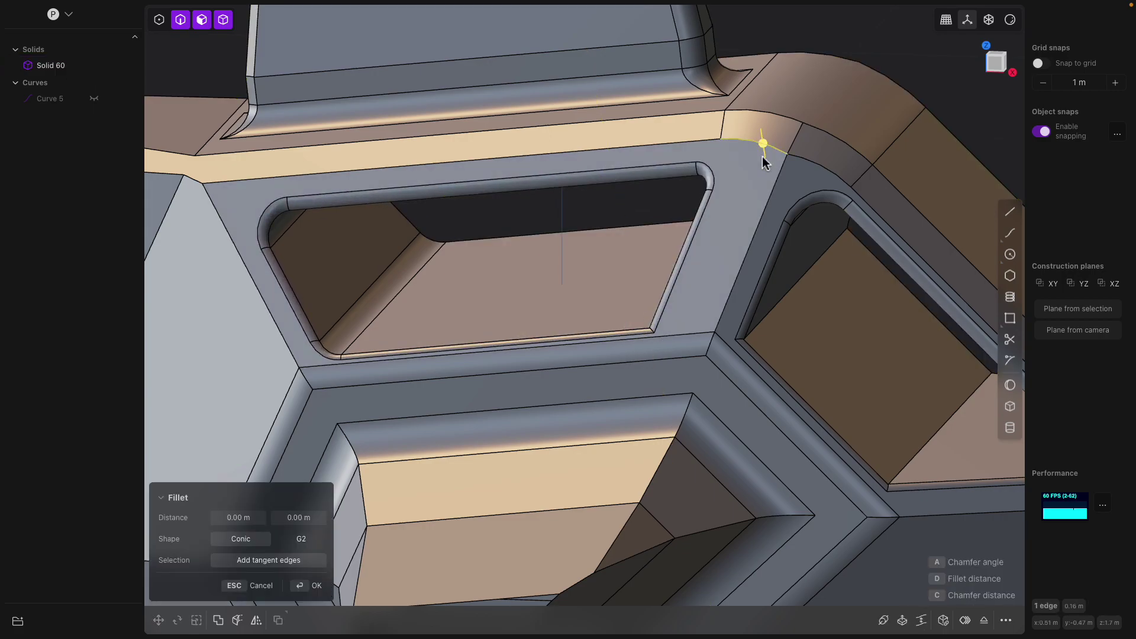
pyautogui.moveTo(762, 157); pyautogui.dragTo(728, 191, button='middle')
pyautogui.click(677, 126)
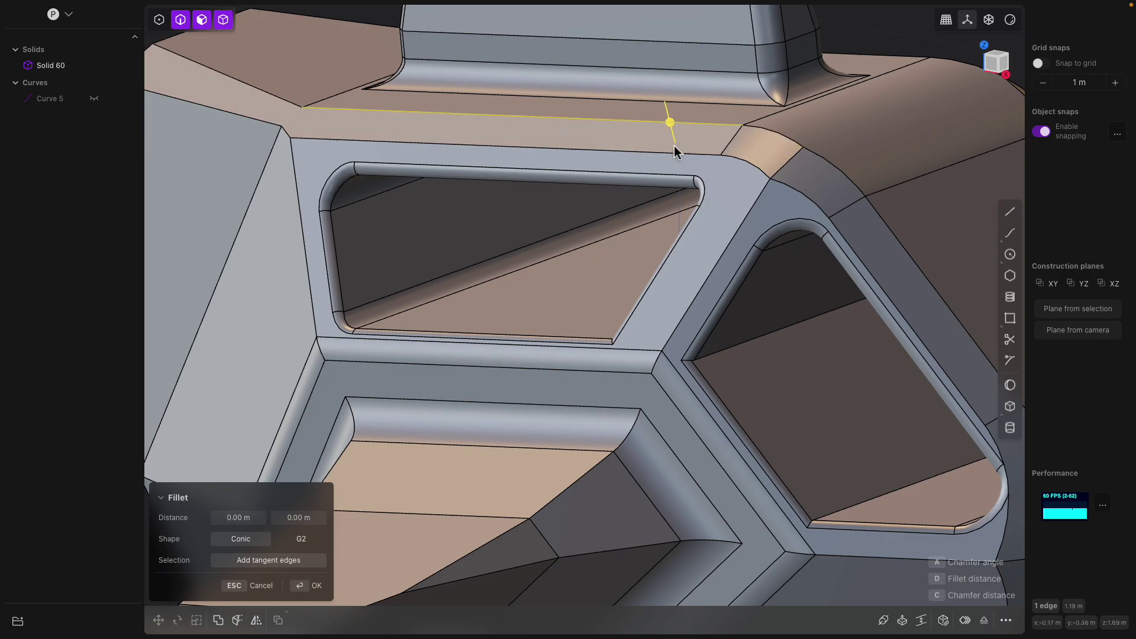
pyautogui.click(781, 183)
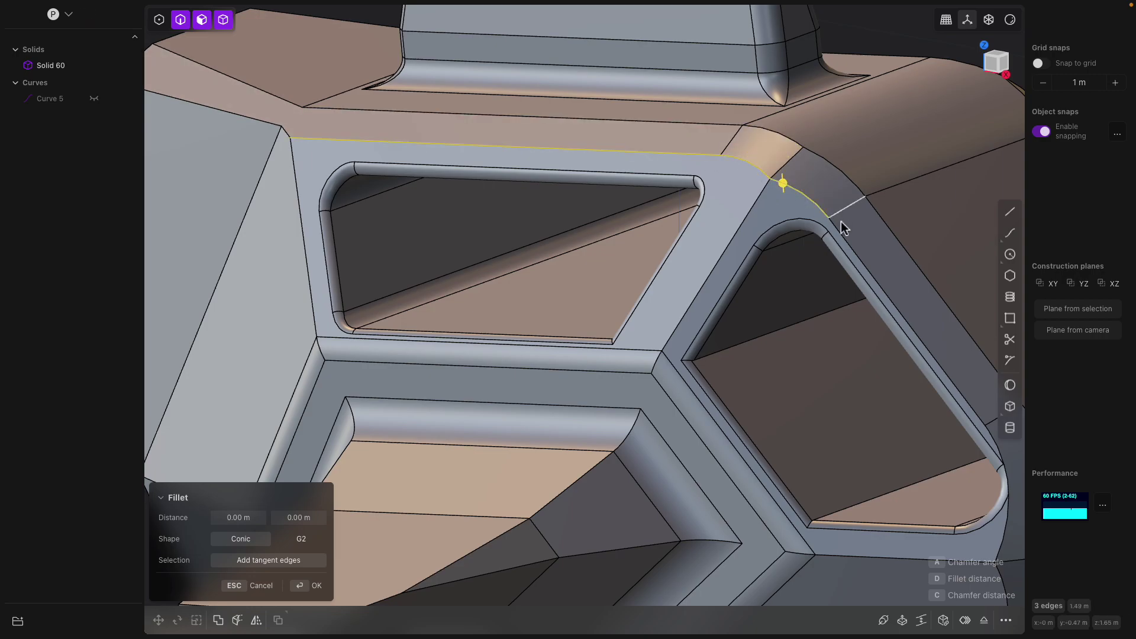
pyautogui.keyDown('shift'); pyautogui.click(840, 233); pyautogui.keyUp('shift')
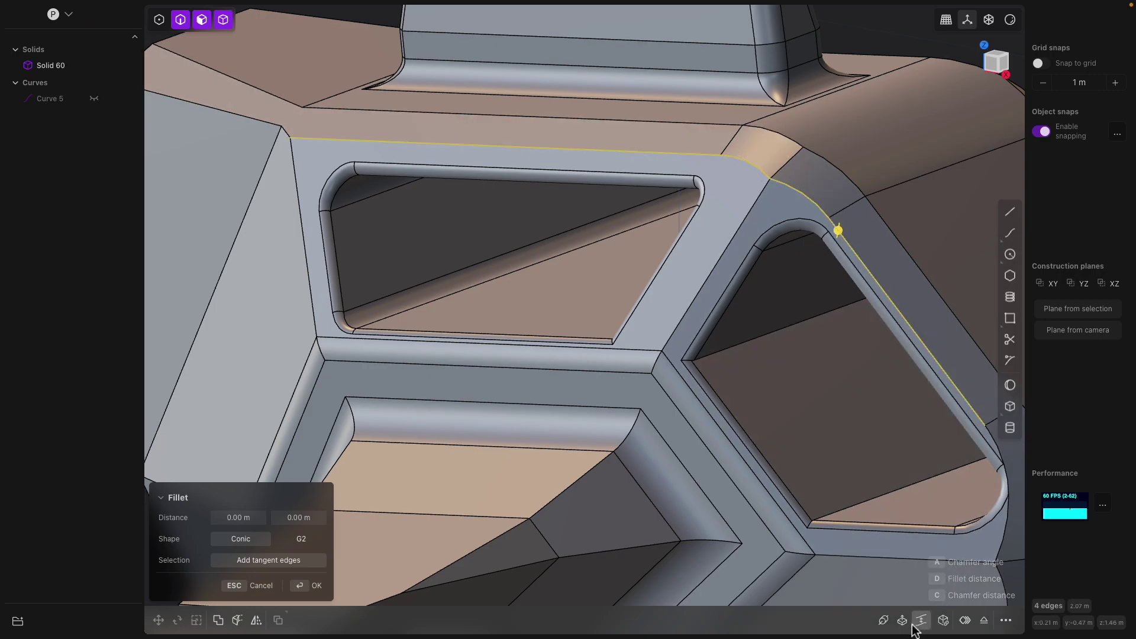
pyautogui.click(890, 621)
pyautogui.moveTo(738, 265); pyautogui.dragTo(827, 251, button='middle')
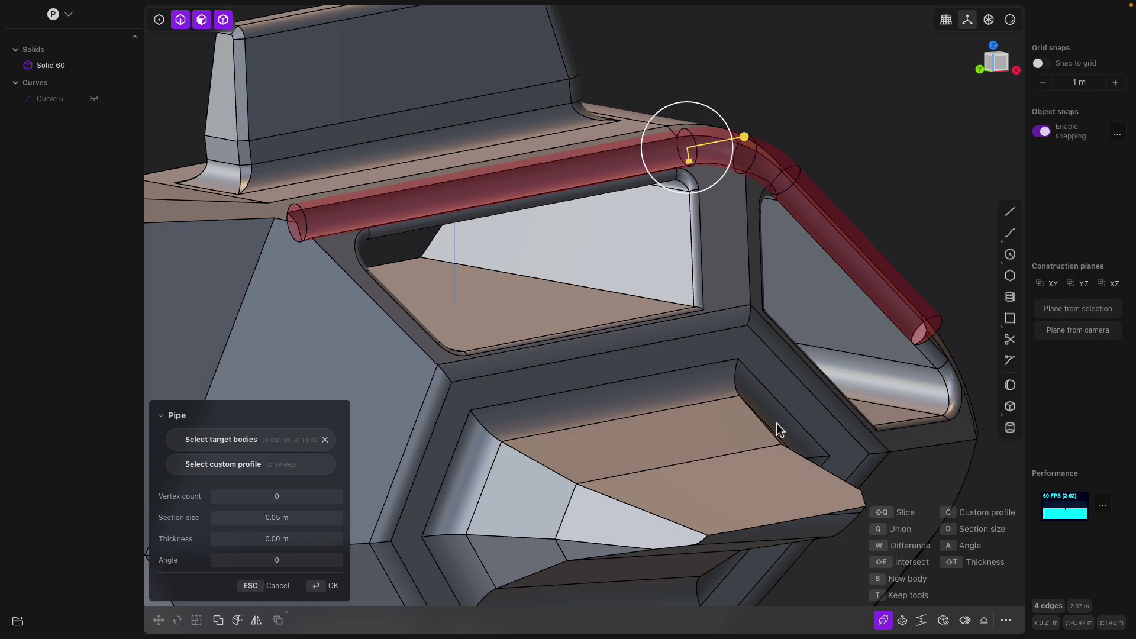
pyautogui.moveTo(779, 428); pyautogui.dragTo(704, 157, button='middle')
pyautogui.moveTo(718, 130); pyautogui.dragTo(688, 136)
pyautogui.moveTo(686, 130)
pyautogui.mouseDown(button='middle')
pyautogui.moveTo(716, 156)
pyautogui.moveTo(691, 148)
pyautogui.mouseUp(button='middle')
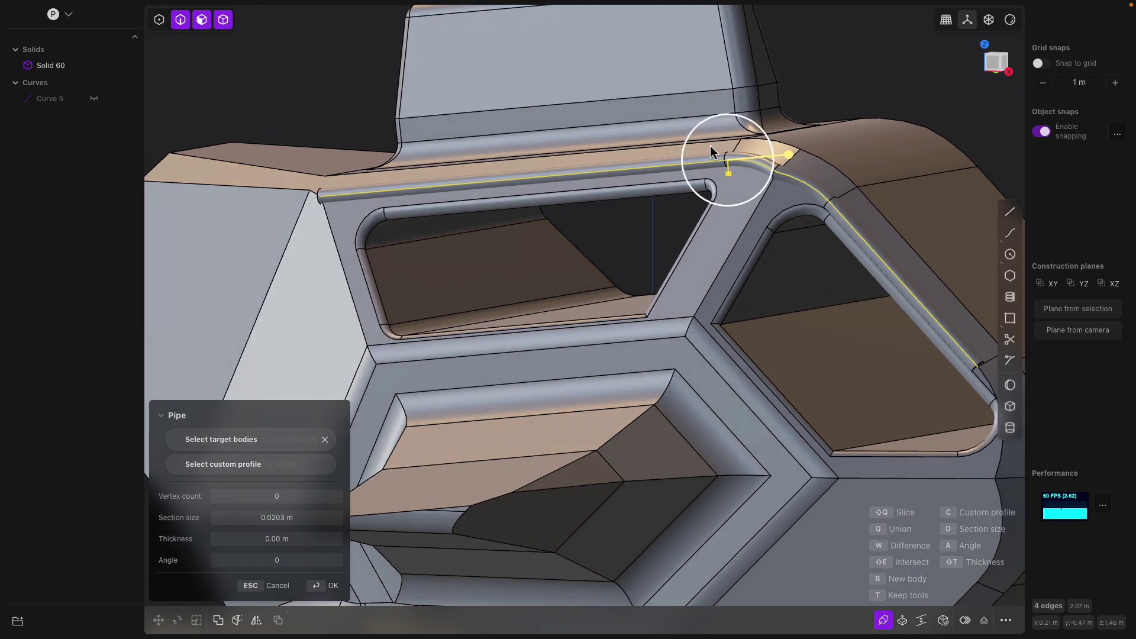
pyautogui.moveTo(857, 108); pyautogui.dragTo(788, 147, button='middle')
pyautogui.press('Return')
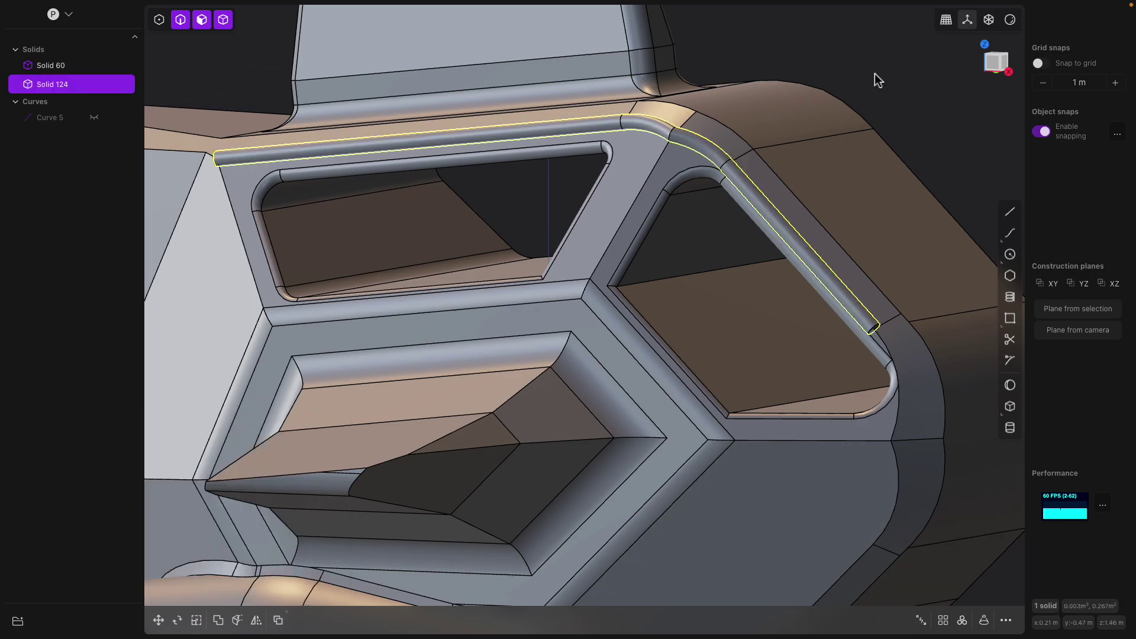
# Step: Hide the pipe solid running above the windows
pyautogui.moveTo(814, 58); pyautogui.dragTo(880, 174, button='middle')
pyautogui.scroll(-2, 879, 174)
pyautogui.click(731, 158)
pyautogui.moveTo(730, 158); pyautogui.dragTo(672, 163, button='middle')
pyautogui.click(94, 85)
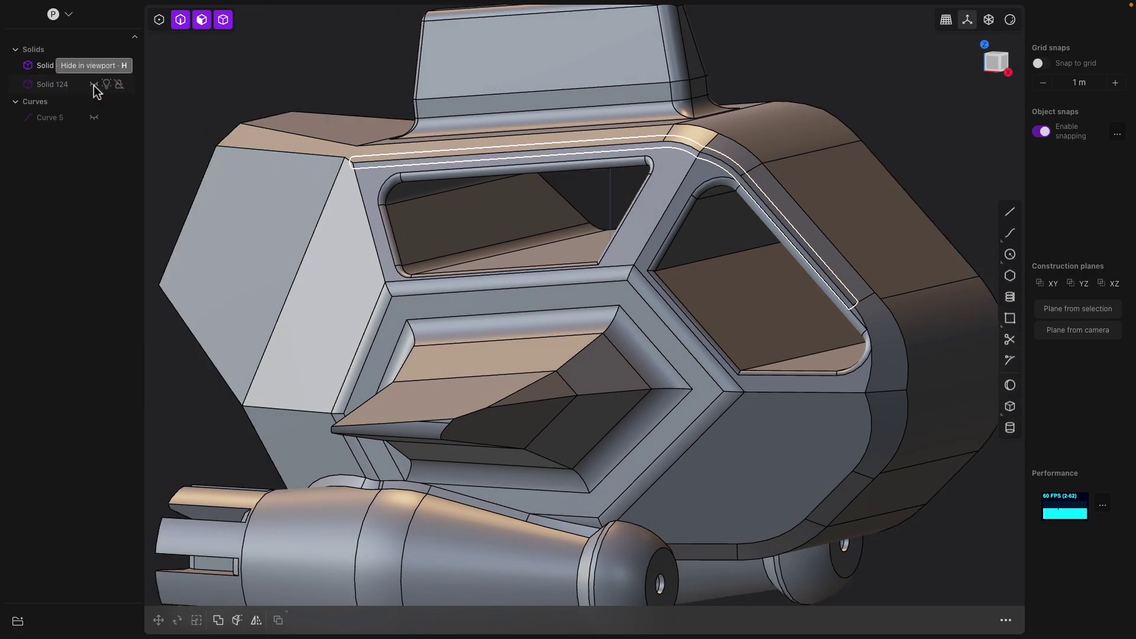
pyautogui.moveTo(316, 100); pyautogui.dragTo(410, 160, button='middle')
pyautogui.scroll(-2, 510, 246)
pyautogui.moveTo(510, 246); pyautogui.dragTo(704, 217, button='middle')
pyautogui.click(648, 272)
pyautogui.click(681, 226)
pyautogui.moveTo(682, 227); pyautogui.dragTo(283, 195)
pyautogui.press('Escape')
pyautogui.moveTo(691, 190); pyautogui.dragTo(715, 180, button='middle')
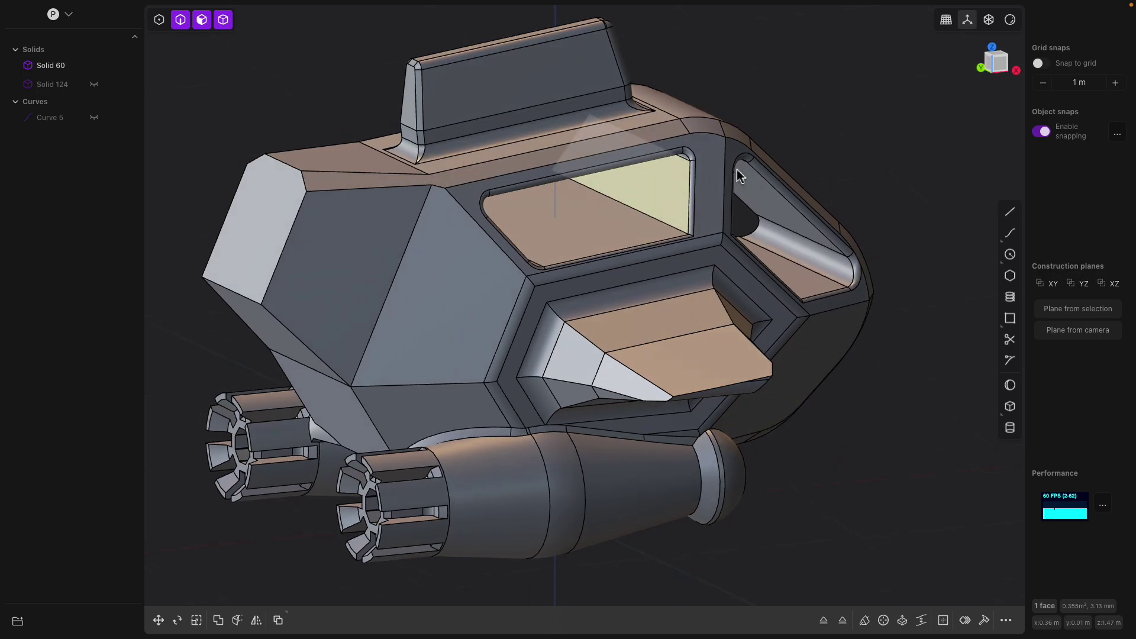
pyautogui.hotkey('ctrl', 'z')
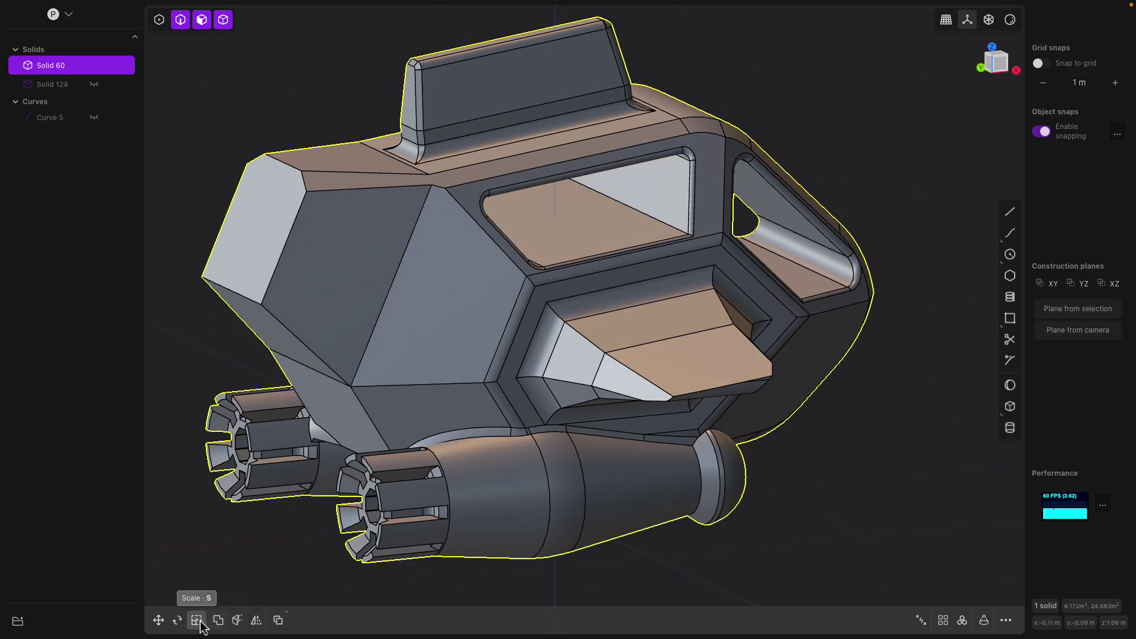
# Step: Mirror the submarine body across its lengthwise centre plane and merge the halves together
pyautogui.click(255, 620)
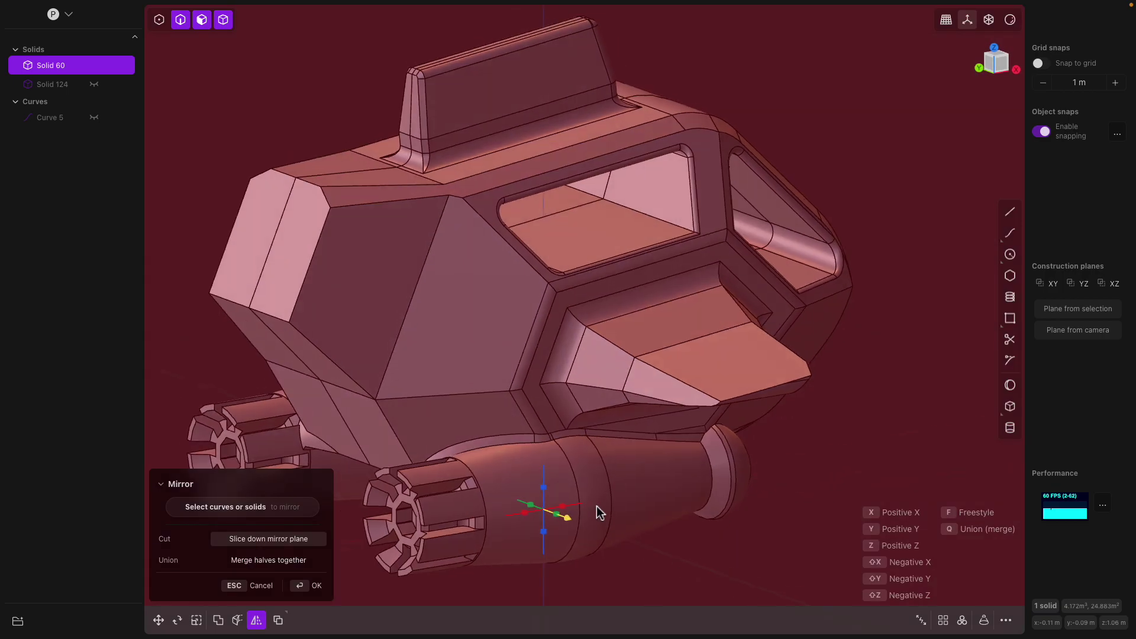
pyautogui.moveTo(595, 506); pyautogui.dragTo(687, 494, button='middle')
pyautogui.scroll(-2, 669, 470)
pyautogui.press('q')
pyautogui.press('Return')
# Step: Offset the flat underside face of the hull inward by about 0.08 m
pyautogui.moveTo(719, 392); pyautogui.dragTo(756, 213, button='middle')
pyautogui.click(580, 395)
pyautogui.moveTo(556, 384); pyautogui.dragTo(598, 465, button='middle')
pyautogui.moveTo(597, 471); pyautogui.dragTo(595, 454)
pyautogui.moveTo(596, 455); pyautogui.dragTo(622, 484, button='middle')
pyautogui.press('Escape')
pyautogui.press('o')
pyautogui.moveTo(619, 523)
pyautogui.mouseDown()
pyautogui.moveTo(619, 508)
pyautogui.moveTo(620, 519)
pyautogui.mouseUp()
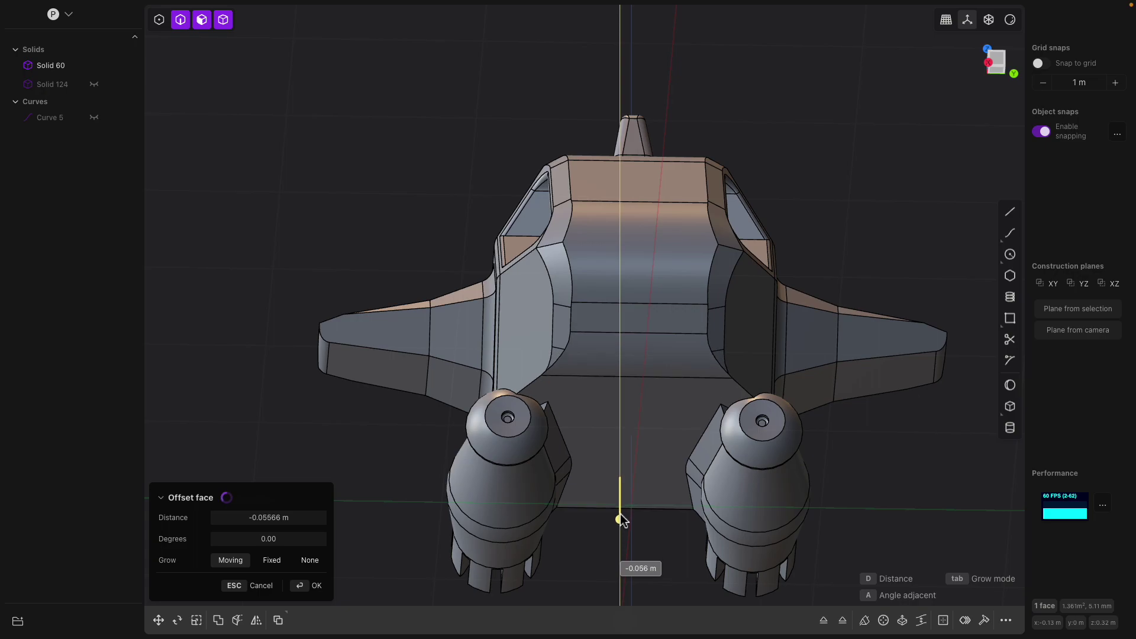
pyautogui.moveTo(622, 520)
pyautogui.mouseDown(button='middle')
pyautogui.moveTo(647, 487)
pyautogui.moveTo(657, 507)
pyautogui.moveTo(632, 502)
pyautogui.mouseUp(button='middle')
pyautogui.moveTo(629, 498); pyautogui.dragTo(629, 496)
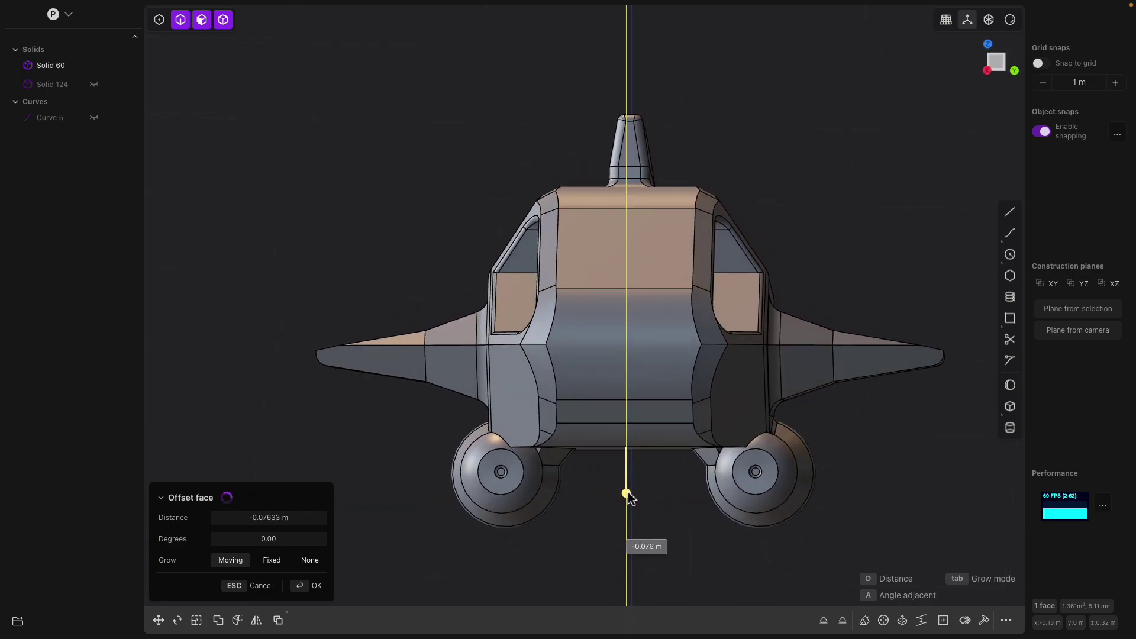
pyautogui.moveTo(699, 450); pyautogui.dragTo(653, 499, button='middle')
pyautogui.moveTo(704, 453); pyautogui.dragTo(659, 428, button='middle')
pyautogui.rightClick(645, 386)
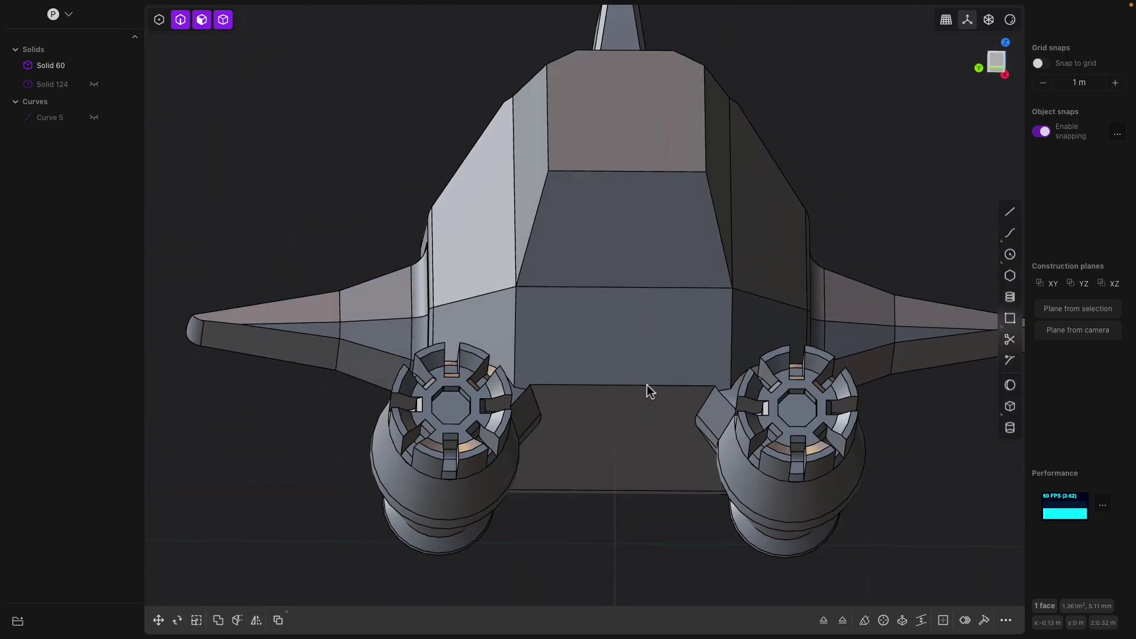
# Step: Chamfer the horizontal edge across the rear of the hull widely enough to form a large flat panel
pyautogui.click(632, 353)
pyautogui.moveTo(631, 353); pyautogui.dragTo(694, 380, button='middle')
pyautogui.keyDown('shift'); pyautogui.moveTo(754, 337); pyautogui.dragTo(622, 299, button='middle'); pyautogui.keyUp('shift')
pyautogui.click(644, 240)
pyautogui.click(649, 244)
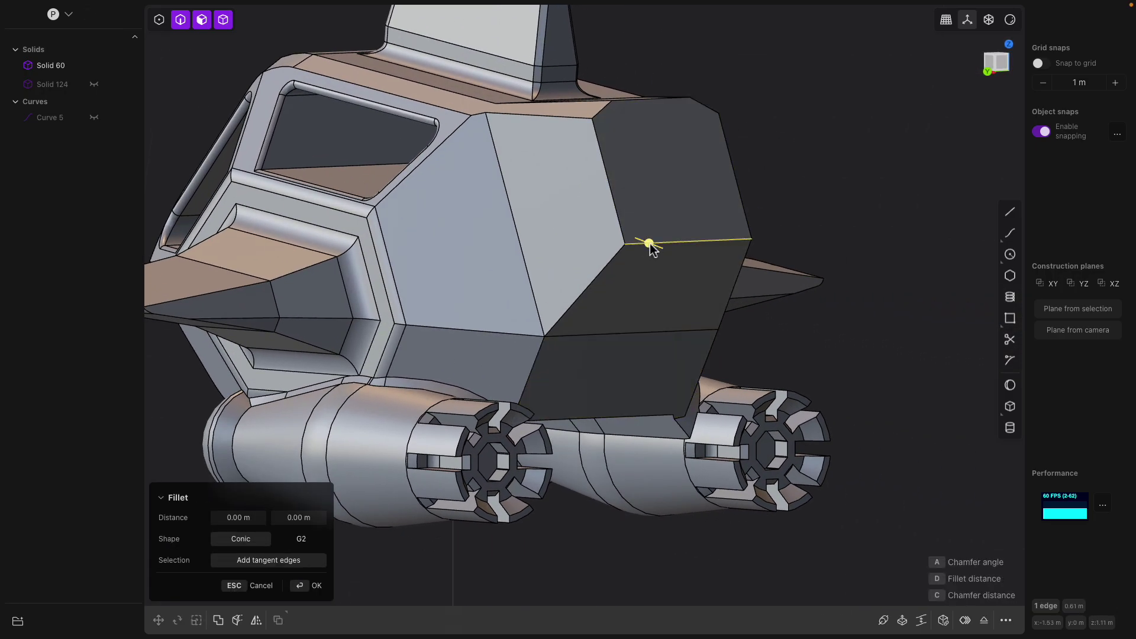
pyautogui.moveTo(649, 244); pyautogui.dragTo(604, 244)
pyautogui.moveTo(584, 235); pyautogui.dragTo(576, 230)
pyautogui.moveTo(654, 238); pyautogui.dragTo(598, 237, button='middle')
pyautogui.press('Escape')
# Step: Offset the outline of the rear panel inward by about 0.078 m
pyautogui.click(602, 232)
pyautogui.press('o')
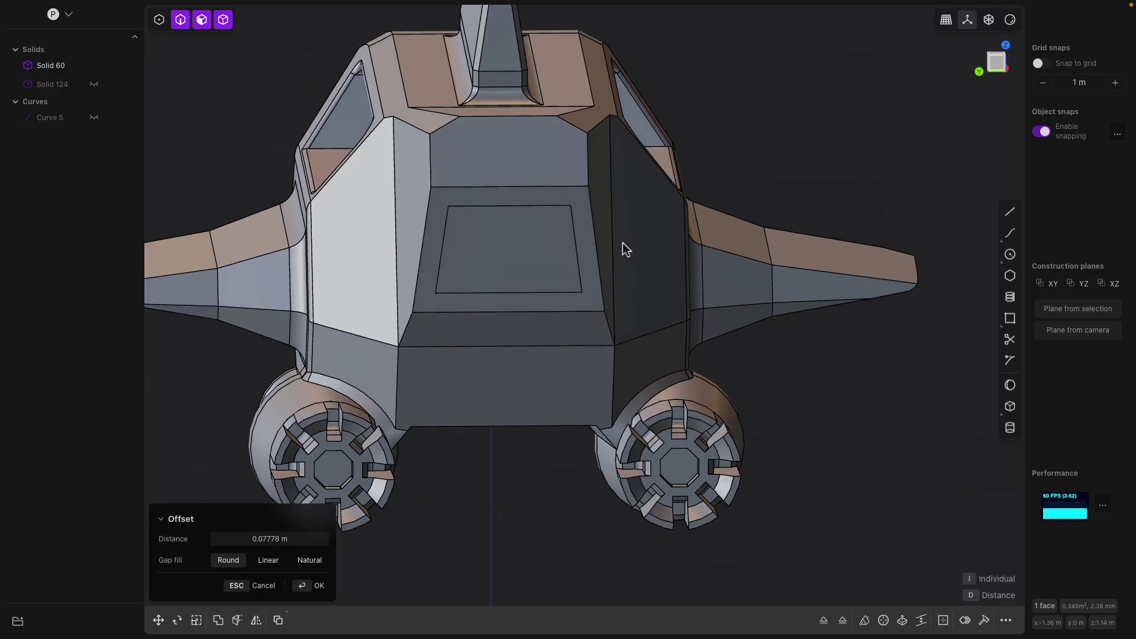
pyautogui.click(623, 243)
# Step: Extrude the outer border of the rear panel outward by about 0.15 m as a raised frame
pyautogui.click(580, 232)
pyautogui.moveTo(580, 232); pyautogui.dragTo(682, 273, button='middle')
pyautogui.press('x')
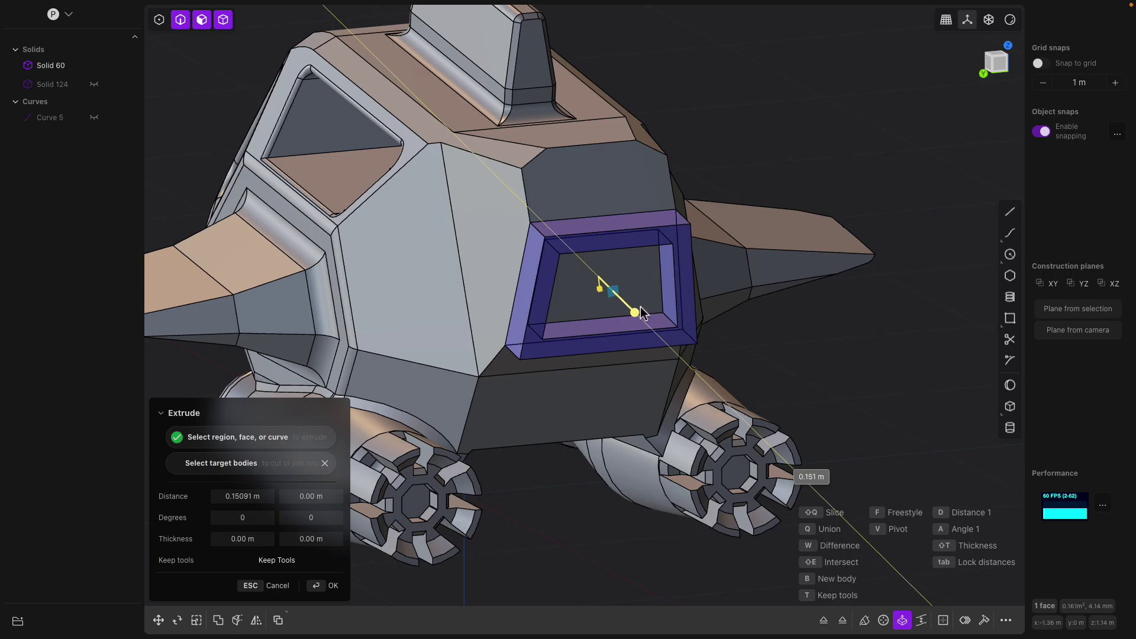
pyautogui.rightClick(714, 177)
pyautogui.moveTo(727, 166); pyautogui.dragTo(553, 205, button='middle')
pyautogui.click(692, 155)
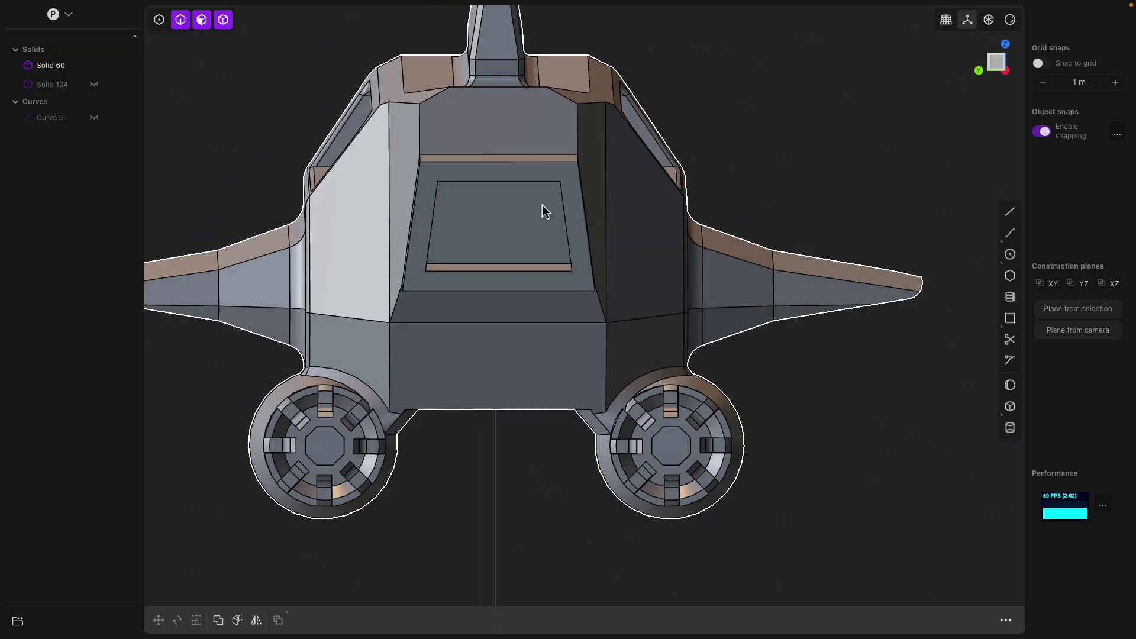
# Step: Chamfer the four inner corner edges of the rear frame's recess by about 0.05 m
pyautogui.click(503, 225)
pyautogui.scroll(2, 503, 225)
pyautogui.moveTo(472, 239); pyautogui.dragTo(348, 266, button='middle')
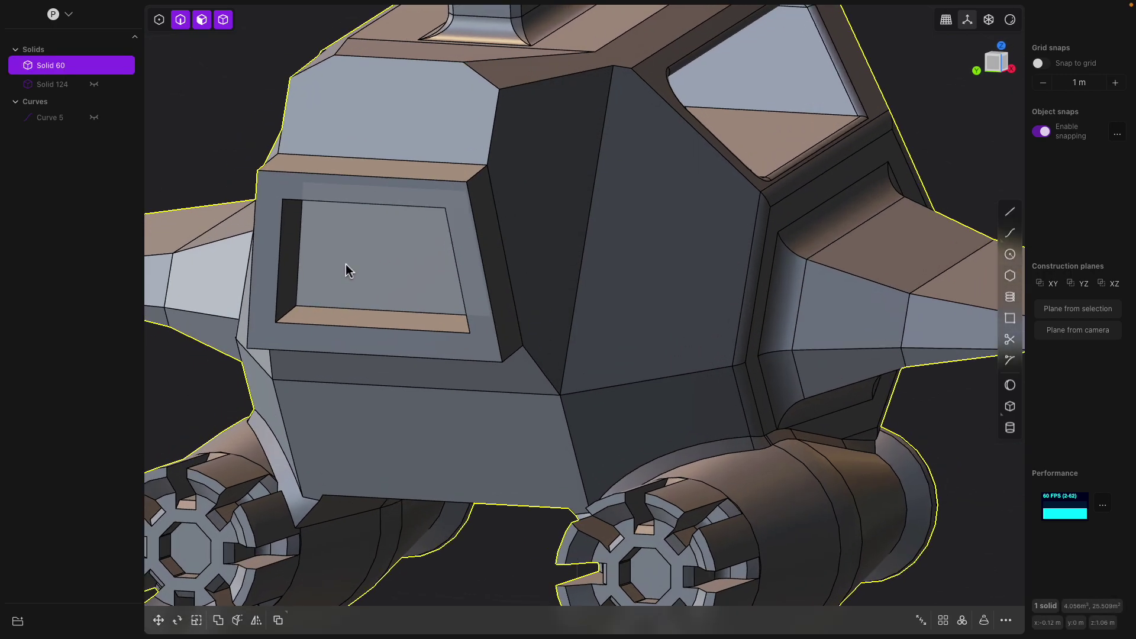
pyautogui.click(294, 315)
pyautogui.press('b')
pyautogui.moveTo(407, 303); pyautogui.dragTo(563, 64, button='right')
pyautogui.click(707, 290)
pyautogui.click(682, 34)
pyautogui.moveTo(355, 109)
pyautogui.mouseDown(button='right')
pyautogui.moveTo(284, 52)
pyautogui.moveTo(374, 107)
pyautogui.mouseUp(button='right')
pyautogui.click(277, 50)
pyautogui.moveTo(365, 65); pyautogui.dragTo(342, 58)
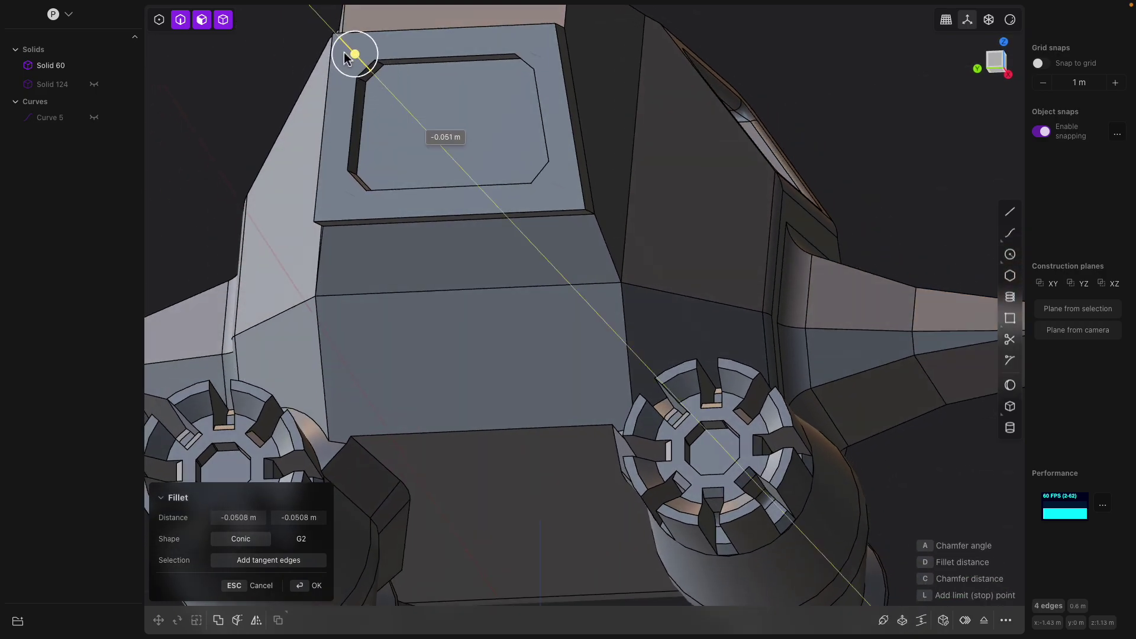
pyautogui.moveTo(386, 86); pyautogui.dragTo(366, 109, button='middle')
pyautogui.press('Return')
# Step: Round the four outer corner edges of the raised rear frame
pyautogui.click(507, 214)
pyautogui.press('b')
pyautogui.moveTo(507, 214); pyautogui.dragTo(498, 266, button='middle')
pyautogui.click(449, 175)
pyautogui.moveTo(442, 173); pyautogui.dragTo(632, 190, button='right')
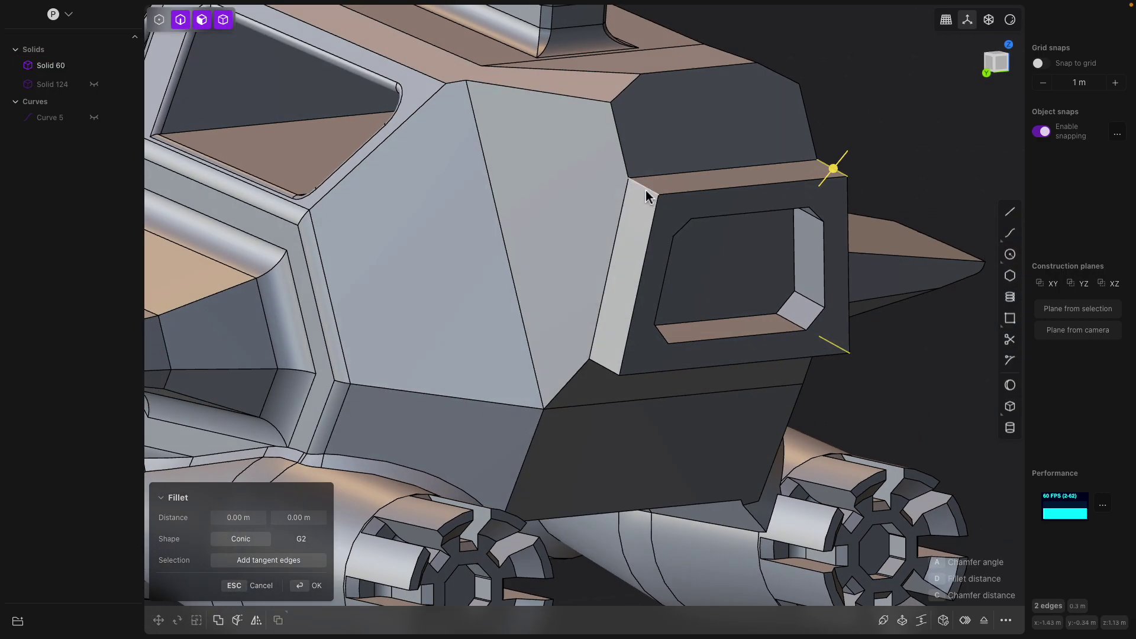
pyautogui.moveTo(613, 377); pyautogui.dragTo(595, 397)
pyautogui.moveTo(595, 397); pyautogui.dragTo(579, 359, button='middle')
# Step: Fillet the two side edges of the hull face above the rear frame by about 0.055 m
pyautogui.click(566, 214)
pyautogui.moveTo(573, 213); pyautogui.dragTo(499, 236, button='middle')
pyautogui.moveTo(540, 209); pyautogui.dragTo(548, 210)
pyautogui.moveTo(577, 248); pyautogui.dragTo(584, 214, button='middle')
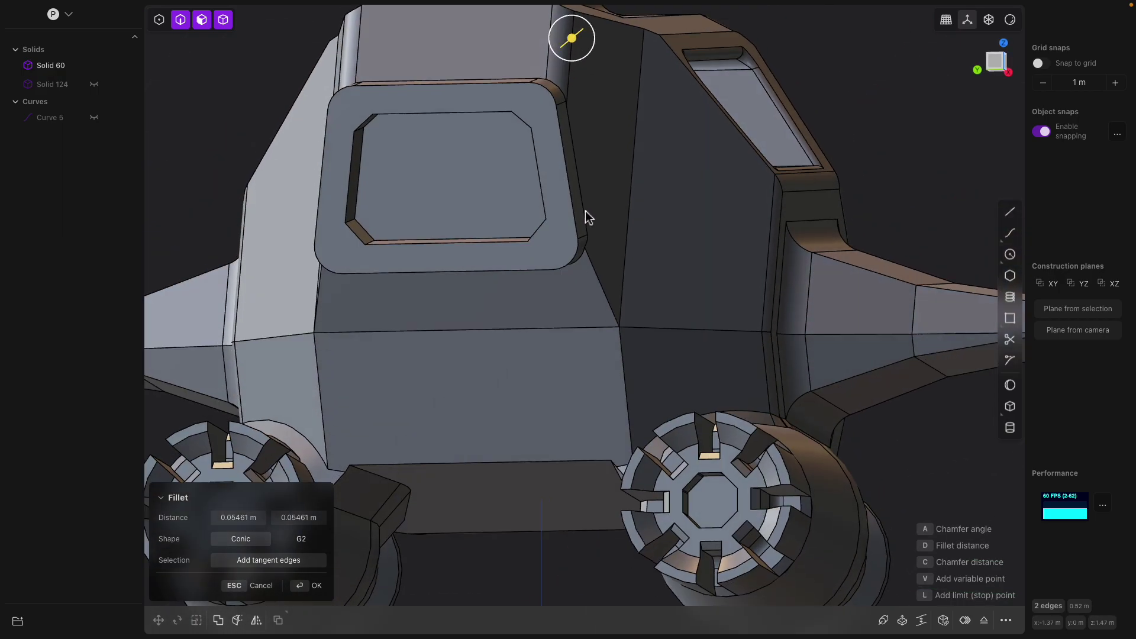
# Step: Try to bevel the side edges of the rear hull faces below the frame
pyautogui.click(597, 274)
pyautogui.keyDown('shift'); pyautogui.click(319, 287); pyautogui.keyUp('shift')
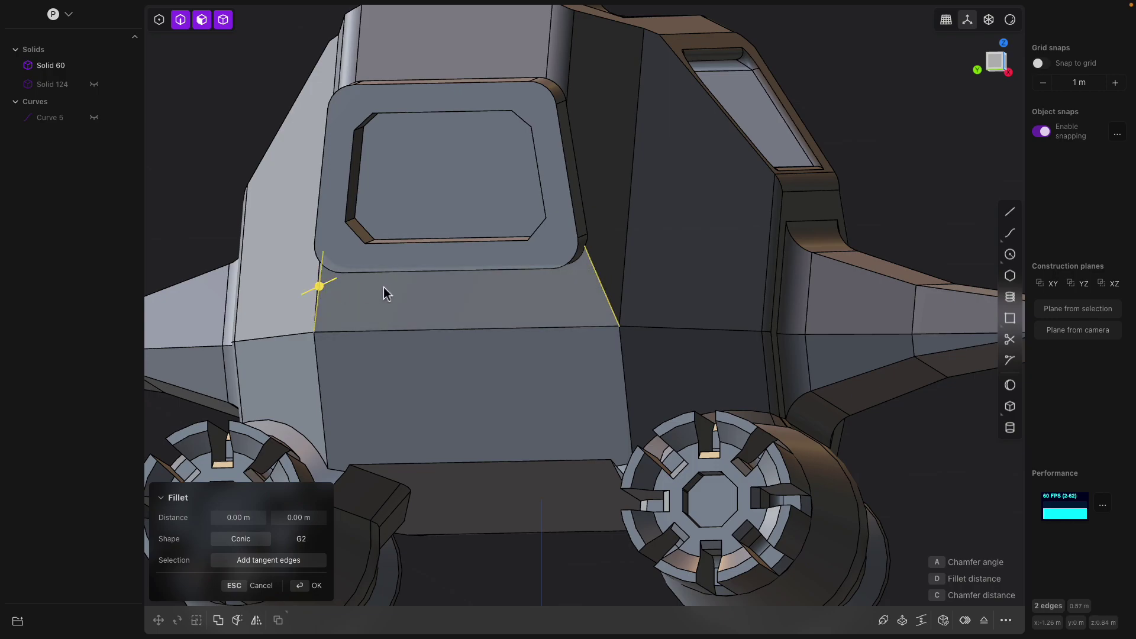
pyautogui.moveTo(383, 286); pyautogui.dragTo(395, 287, button='middle')
pyautogui.moveTo(332, 288); pyautogui.dragTo(303, 300)
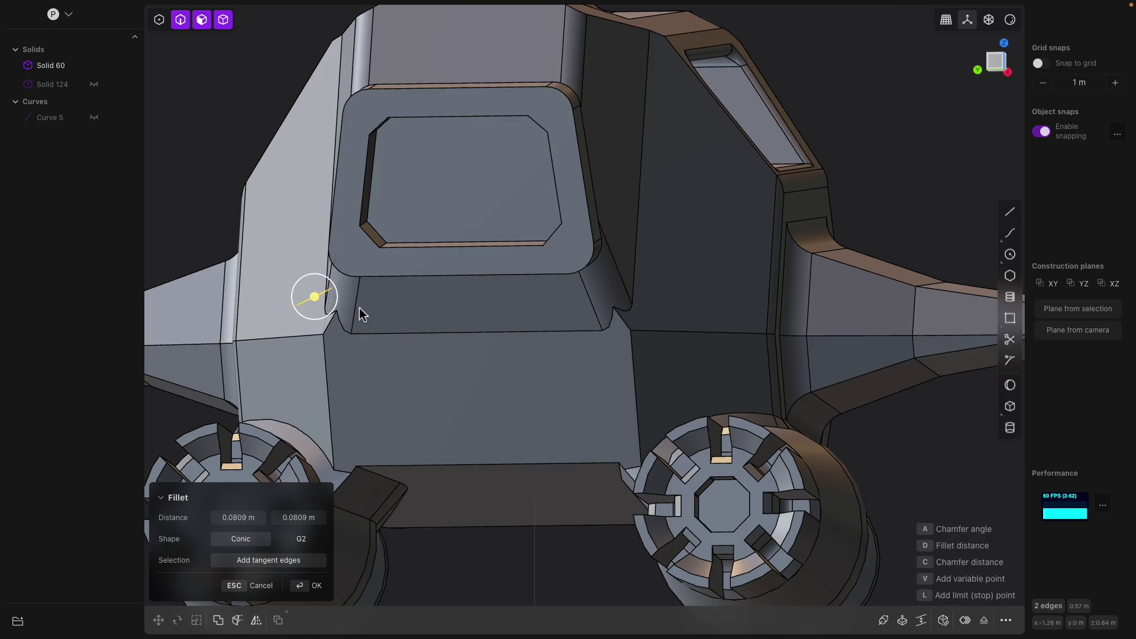
pyautogui.press('Escape')
pyautogui.keyDown('shift'); pyautogui.click(632, 353); pyautogui.keyUp('shift')
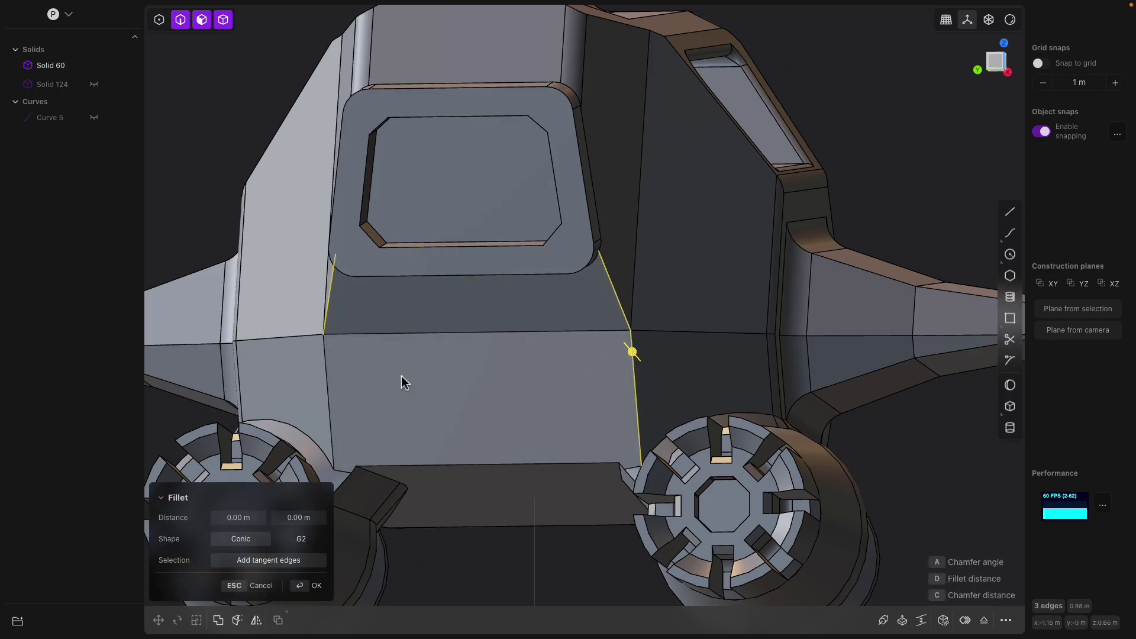
pyautogui.keyDown('shift'); pyautogui.click(326, 368); pyautogui.keyUp('shift')
pyautogui.moveTo(331, 369); pyautogui.dragTo(395, 368, button='middle')
pyautogui.moveTo(365, 368); pyautogui.dragTo(395, 367)
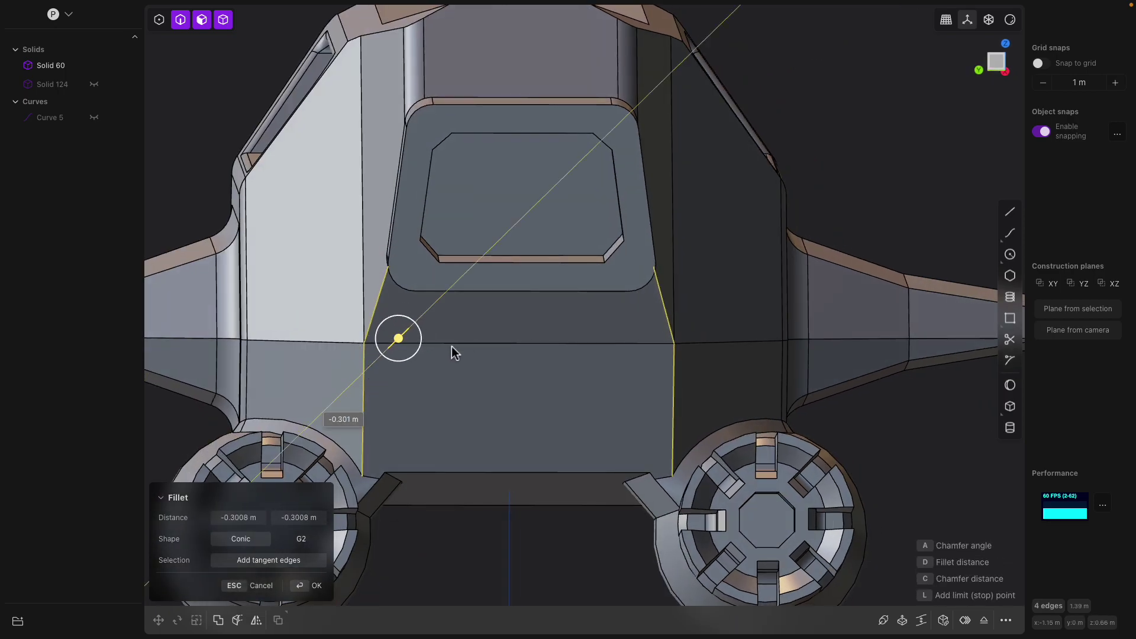
pyautogui.moveTo(444, 349); pyautogui.dragTo(437, 380, button='middle')
pyautogui.press('Escape')
# Step: Fillet the bottom edge of the lower rear hull face by about 0.46 m
pyautogui.click(425, 429)
pyautogui.press('b')
pyautogui.moveTo(436, 432); pyautogui.dragTo(585, 544)
pyautogui.moveTo(577, 458); pyautogui.dragTo(545, 491, button='middle')
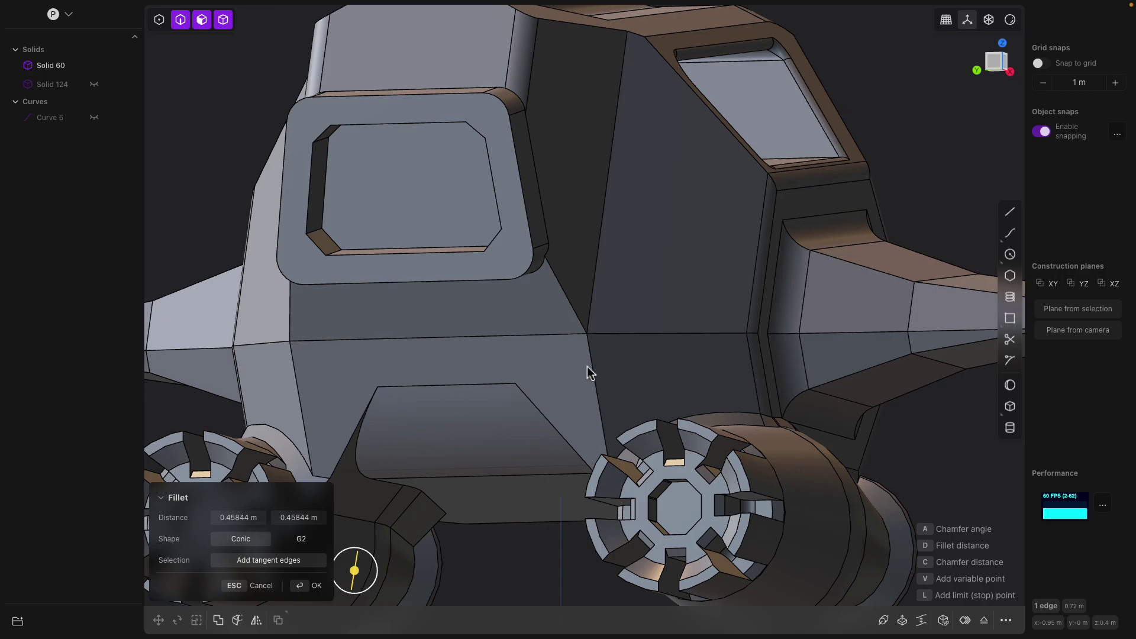
pyautogui.press('Return')
# Step: Try to chamfer the connected edges running down the side of the rear hull
pyautogui.moveTo(591, 358); pyautogui.dragTo(569, 394, button='middle')
pyautogui.click(530, 455)
pyautogui.press('b')
pyautogui.click(532, 400)
pyautogui.moveTo(569, 287); pyautogui.dragTo(563, 328, button='middle')
pyautogui.click(594, 157)
pyautogui.moveTo(593, 158); pyautogui.dragTo(579, 231)
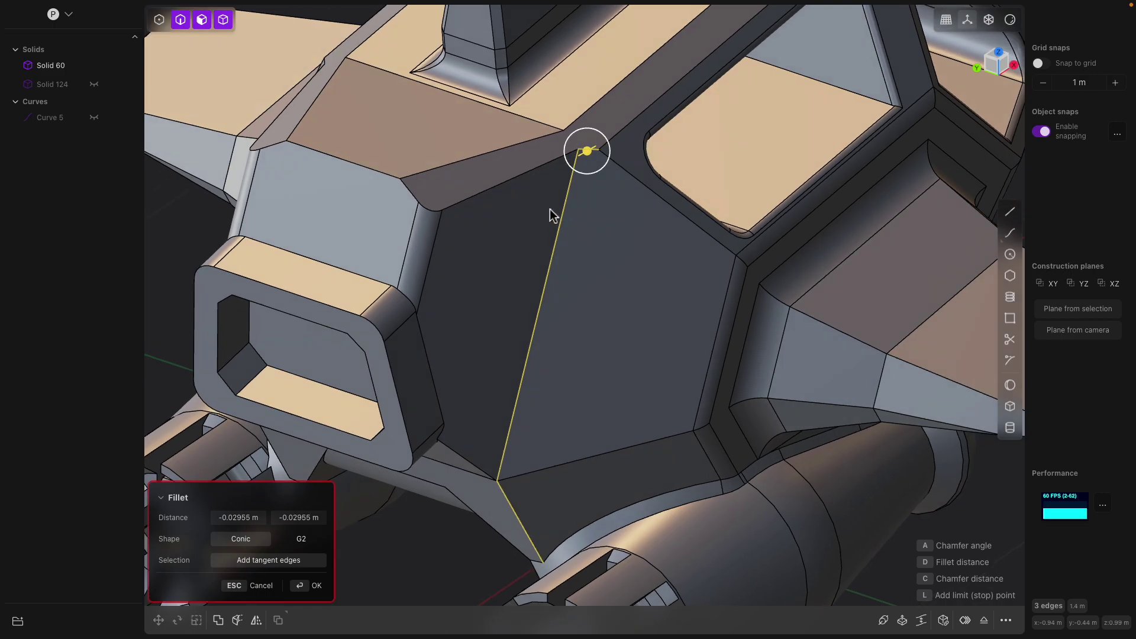
pyautogui.press('Escape')
# Step: Chamfer the two slanted edges between the rear roof and the hull sides by about 0.05 m
pyautogui.click(489, 189)
pyautogui.press('b')
pyautogui.moveTo(488, 189); pyautogui.dragTo(490, 204, button='middle')
pyautogui.click(445, 223)
pyautogui.moveTo(447, 224); pyautogui.dragTo(501, 241)
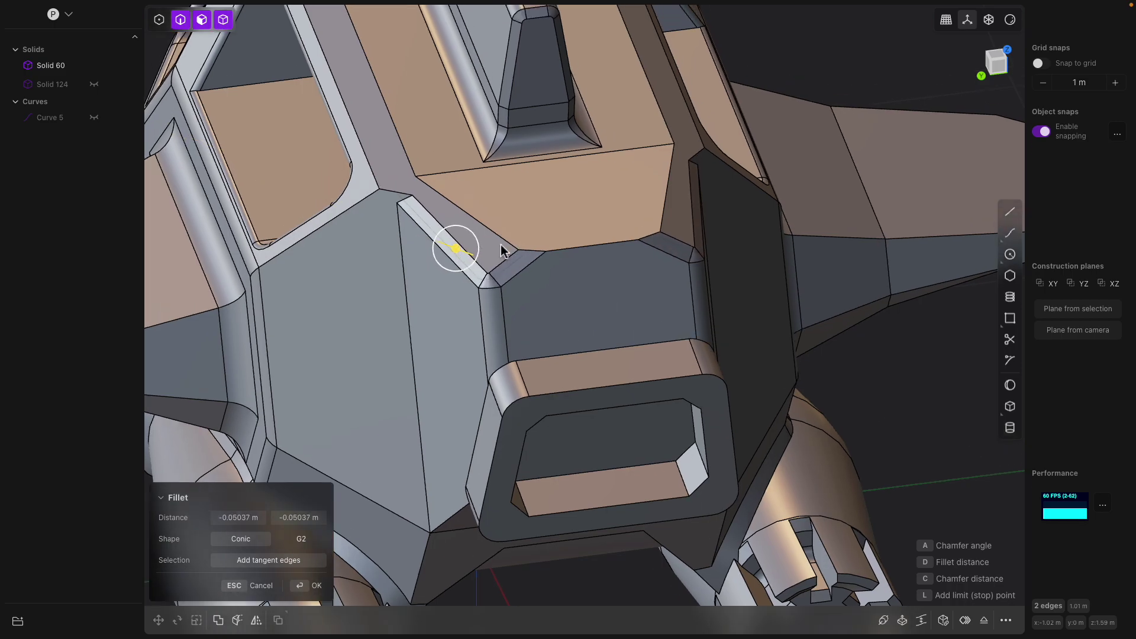
pyautogui.moveTo(501, 236); pyautogui.dragTo(489, 270, button='middle')
pyautogui.press('Return')
# Step: Chamfer the horizontal edge between the rear roof and the face above the rear frame
pyautogui.click(512, 276)
pyautogui.press('b')
pyautogui.moveTo(513, 277); pyautogui.dragTo(536, 298)
pyautogui.press('Return')
# Step: Try to chamfer the two short corner edges between the rear roof and the side window frames by about 0.056 m
pyautogui.moveTo(548, 208); pyautogui.dragTo(500, 221, button='middle')
pyautogui.click(433, 194)
pyautogui.moveTo(432, 191); pyautogui.dragTo(448, 190)
pyautogui.moveTo(448, 190); pyautogui.dragTo(571, 213, button='middle')
pyautogui.press('Escape')
pyautogui.moveTo(370, 251); pyautogui.dragTo(400, 250)
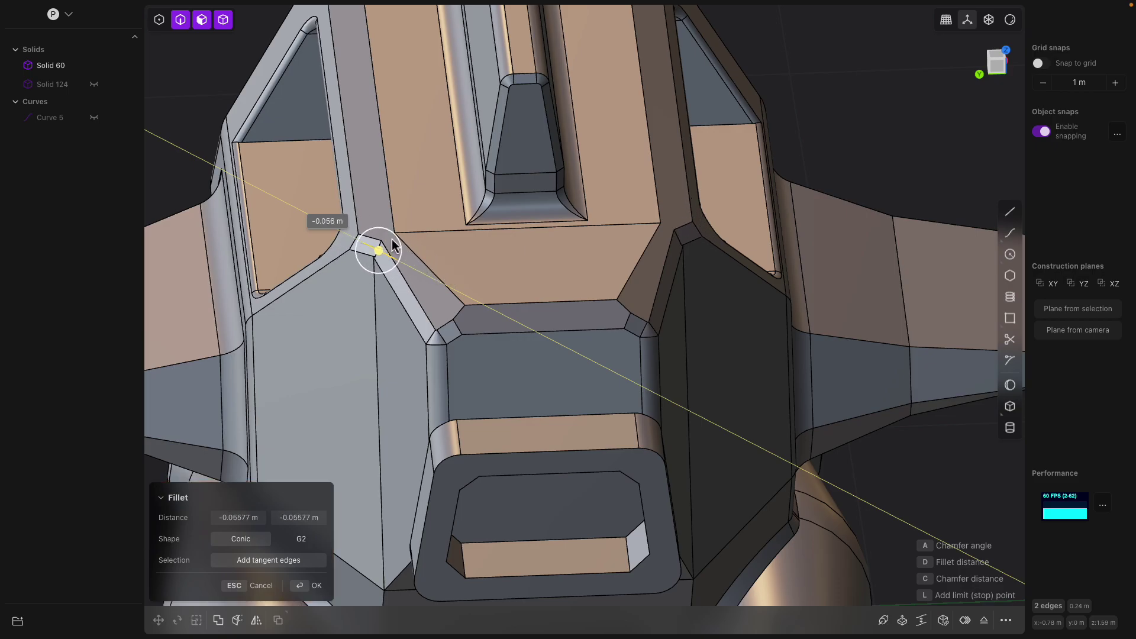
pyautogui.moveTo(395, 248); pyautogui.dragTo(698, 296, button='middle')
pyautogui.press('Escape')
# Step: Fillet the lower horizontal edges on both sides of the rear hull, just above the rockets
pyautogui.click(543, 323)
pyautogui.press('b')
pyautogui.moveTo(505, 317); pyautogui.dragTo(483, 305, button='middle')
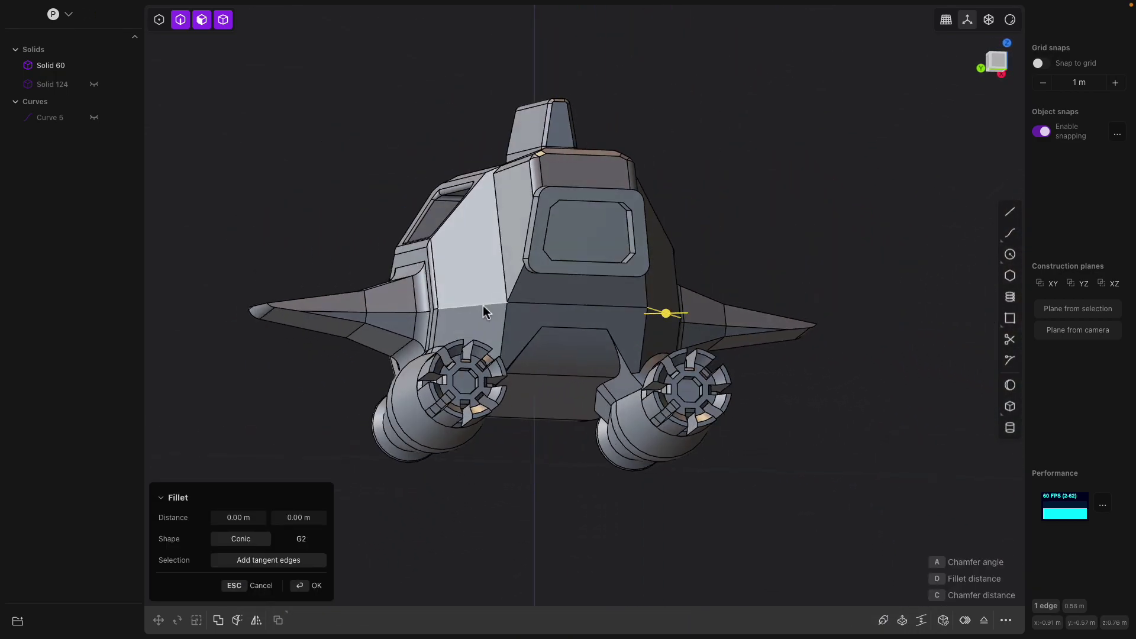
pyautogui.moveTo(483, 305); pyautogui.dragTo(442, 289)
pyautogui.moveTo(589, 289); pyautogui.dragTo(679, 350, button='middle')
pyautogui.press('Return')
# Step: Offset the lower rear hull face outward by about 0.005 m
pyautogui.click(541, 325)
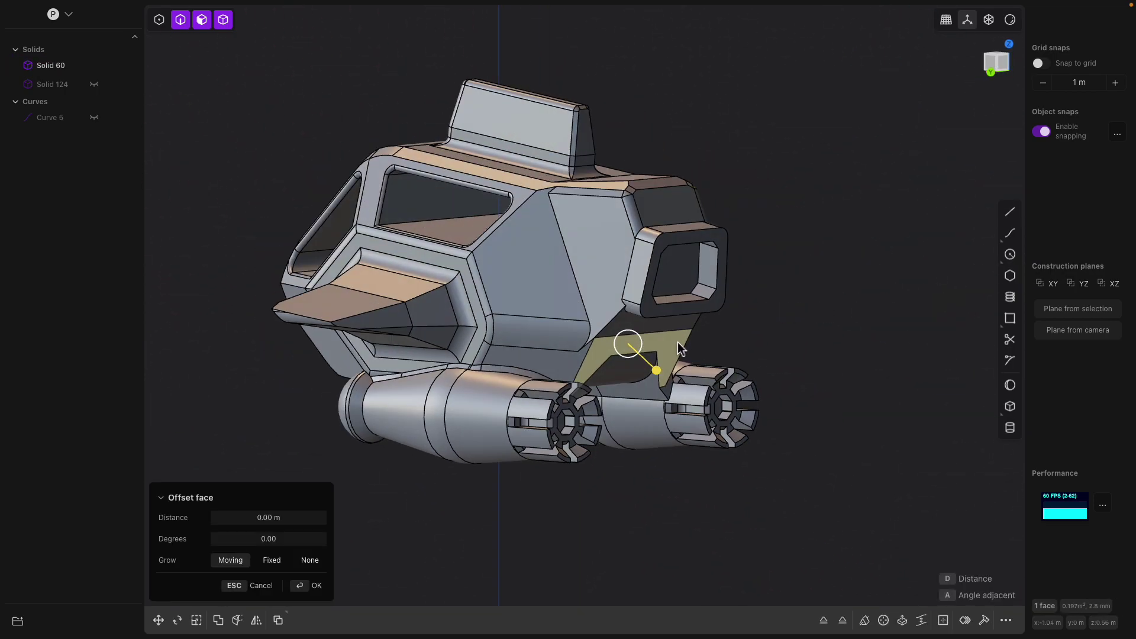
pyautogui.moveTo(653, 365); pyautogui.dragTo(661, 372)
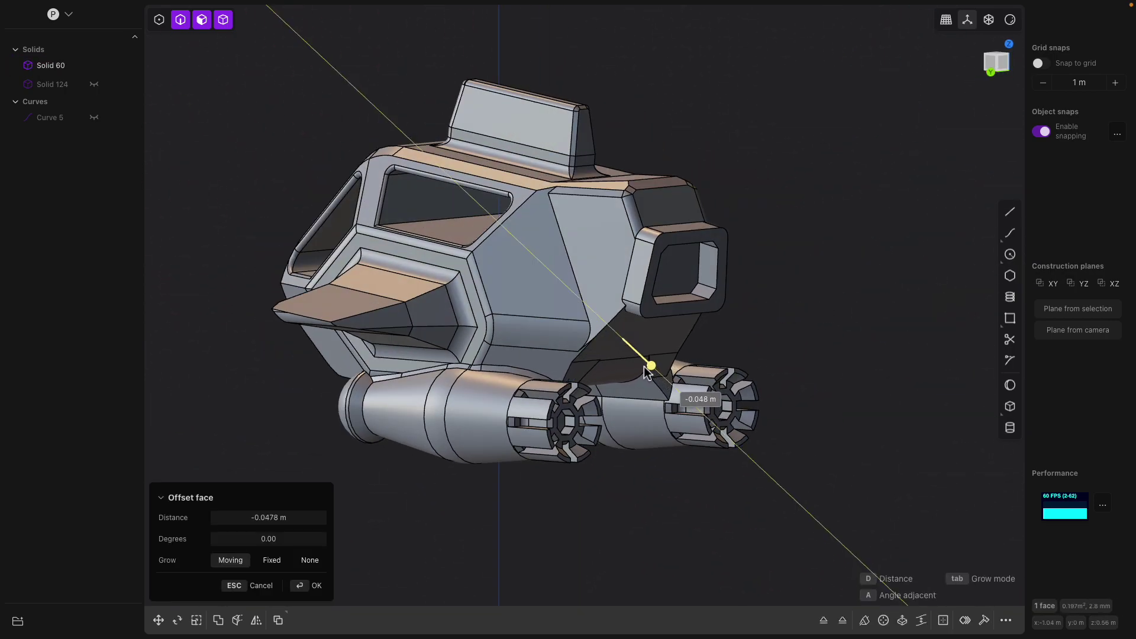
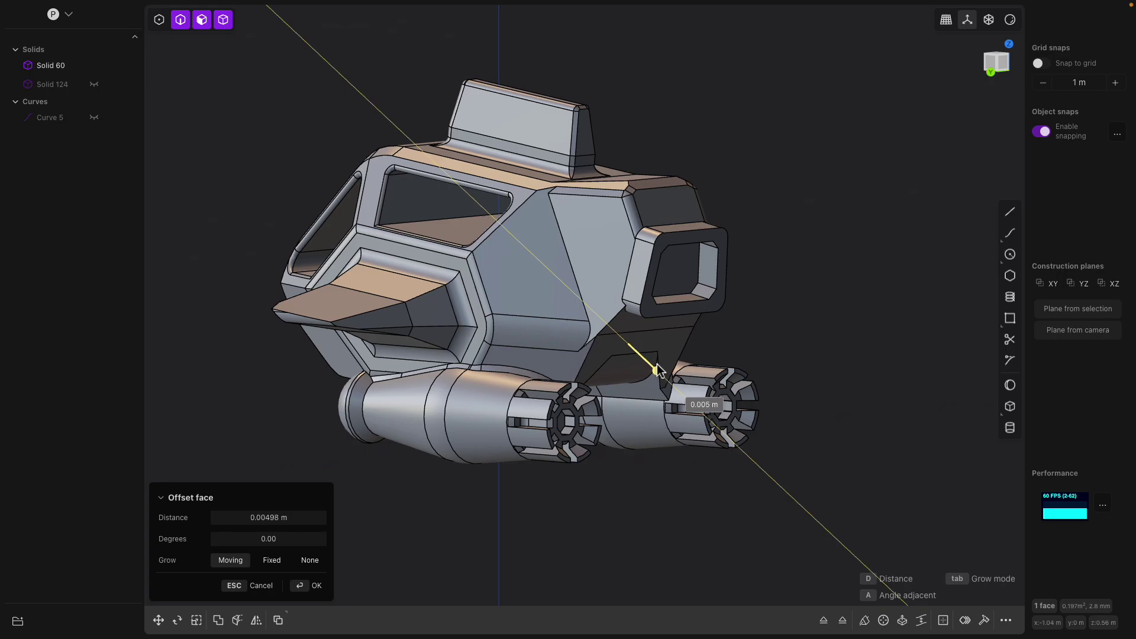
pyautogui.moveTo(638, 363); pyautogui.dragTo(321, 360, button='middle')
pyautogui.press('Return')
# Step: Adjust the offsets of the slanted faces on the hull's nose
pyautogui.click(382, 339)
pyautogui.moveTo(293, 357)
pyautogui.mouseDown()
pyautogui.moveTo(320, 355)
pyautogui.moveTo(305, 369)
pyautogui.mouseUp()
pyautogui.moveTo(305, 368); pyautogui.dragTo(761, 255, button='middle')
pyautogui.click(760, 254)
pyautogui.click(760, 255)
pyautogui.press('o')
pyautogui.moveTo(773, 223); pyautogui.dragTo(787, 214)
pyautogui.moveTo(786, 214); pyautogui.dragTo(761, 193, button='middle')
pyautogui.moveTo(761, 193); pyautogui.dragTo(749, 190)
pyautogui.moveTo(736, 181)
pyautogui.mouseDown(button='middle')
pyautogui.moveTo(698, 175)
pyautogui.moveTo(719, 185)
pyautogui.mouseUp(button='middle')
pyautogui.moveTo(490, 218); pyautogui.dragTo(432, 224, button='middle')
pyautogui.press('Return')
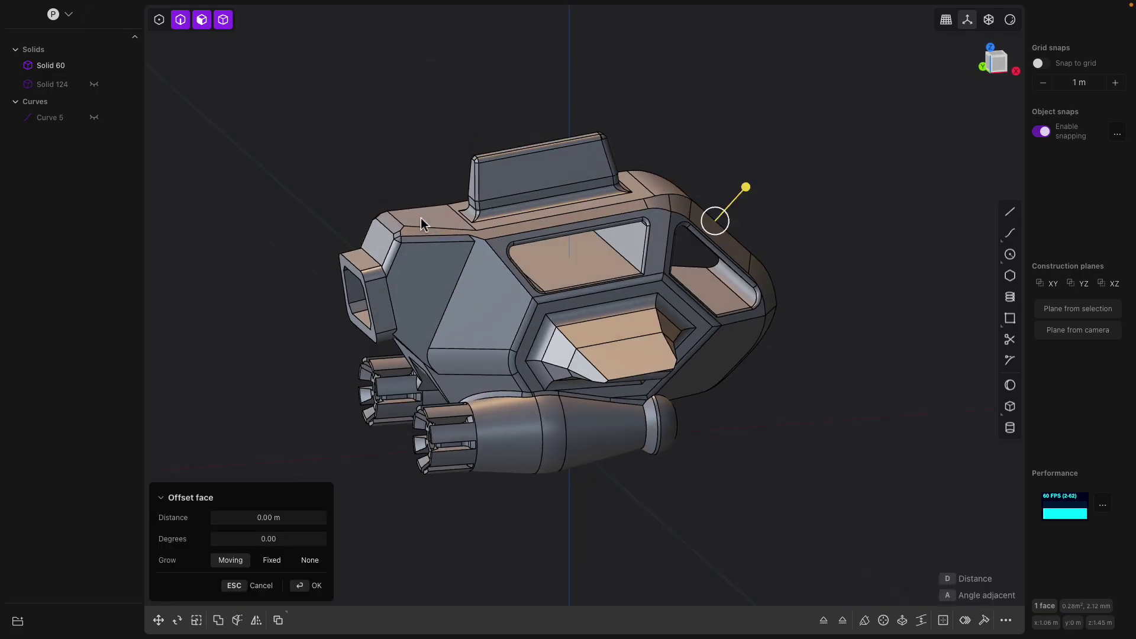
# Step: Offset the rear roof face by about 0.01 m and the sloped face above the rear frame by about 0.03 m
pyautogui.moveTo(426, 183); pyautogui.dragTo(450, 150)
pyautogui.moveTo(503, 151); pyautogui.dragTo(455, 168, button='middle')
pyautogui.moveTo(414, 135); pyautogui.dragTo(405, 155)
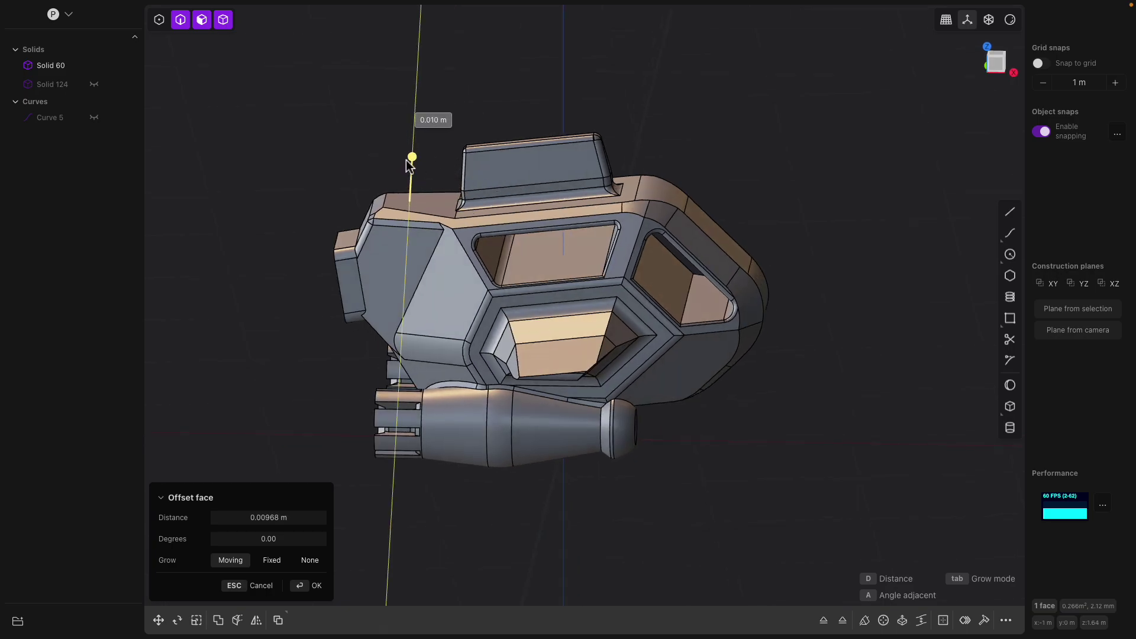
pyautogui.moveTo(405, 166); pyautogui.dragTo(321, 213, button='middle')
pyautogui.moveTo(322, 213); pyautogui.dragTo(313, 211)
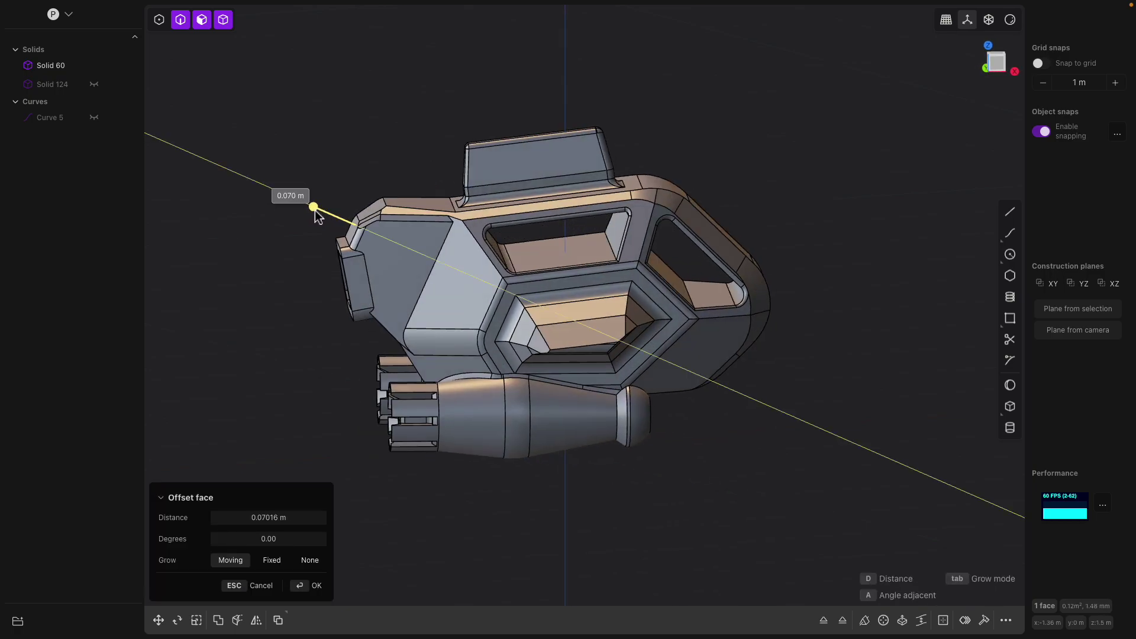
pyautogui.moveTo(332, 205); pyautogui.dragTo(355, 201, button='middle')
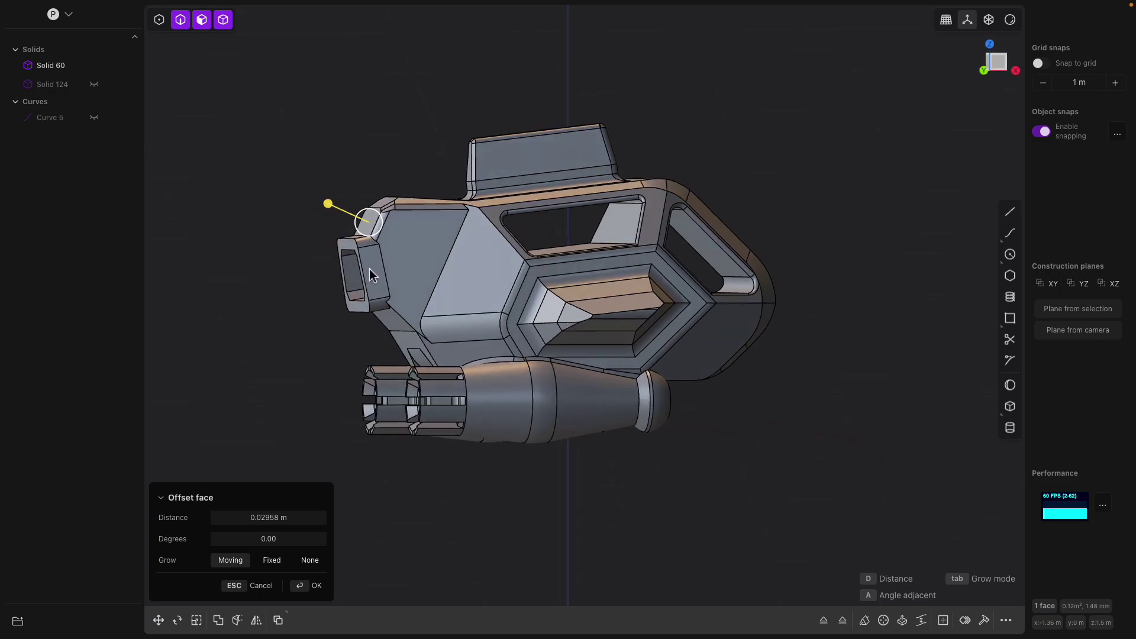
# Step: Chamfer the full outer rim of the raised rear frame by about 0.038 m
pyautogui.moveTo(369, 269); pyautogui.dragTo(403, 270, button='middle')
pyautogui.scroll(3, 388, 261)
pyautogui.scroll(1, 391, 266)
pyautogui.rightClick(399, 242)
pyautogui.click(400, 242)
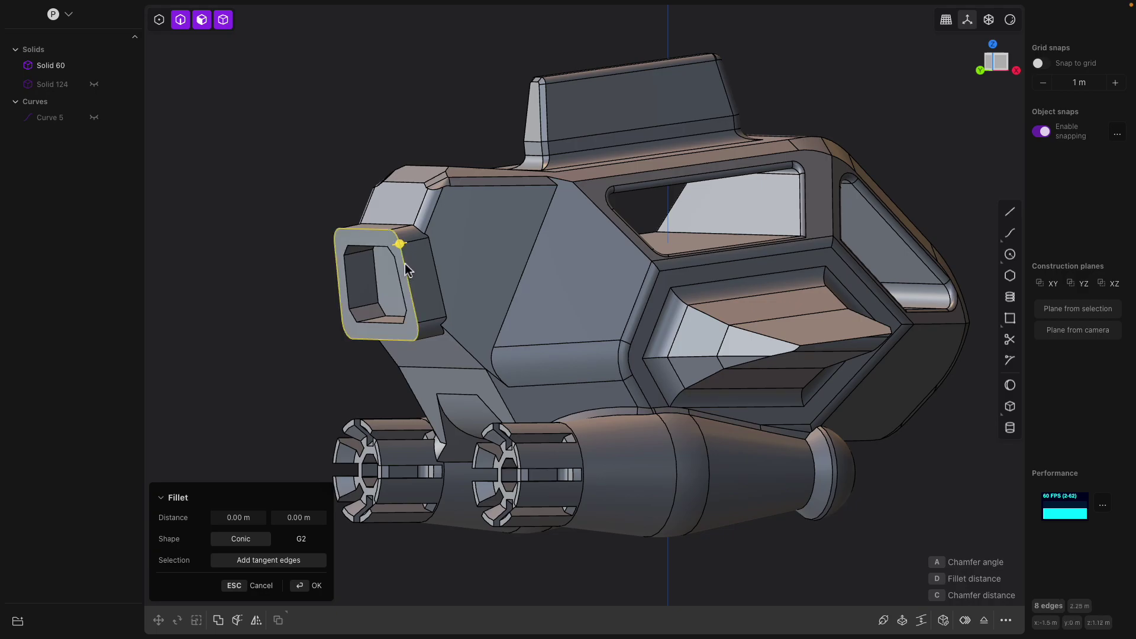
pyautogui.moveTo(399, 243); pyautogui.dragTo(399, 252)
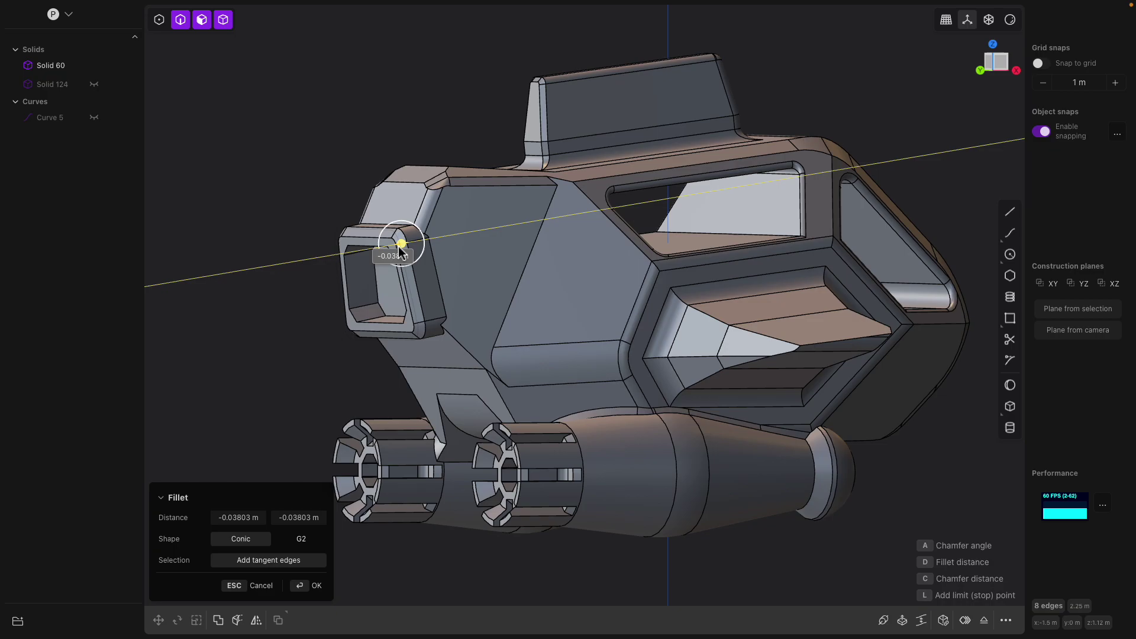
pyautogui.moveTo(400, 251); pyautogui.dragTo(460, 245, button='middle')
pyautogui.press('Return')
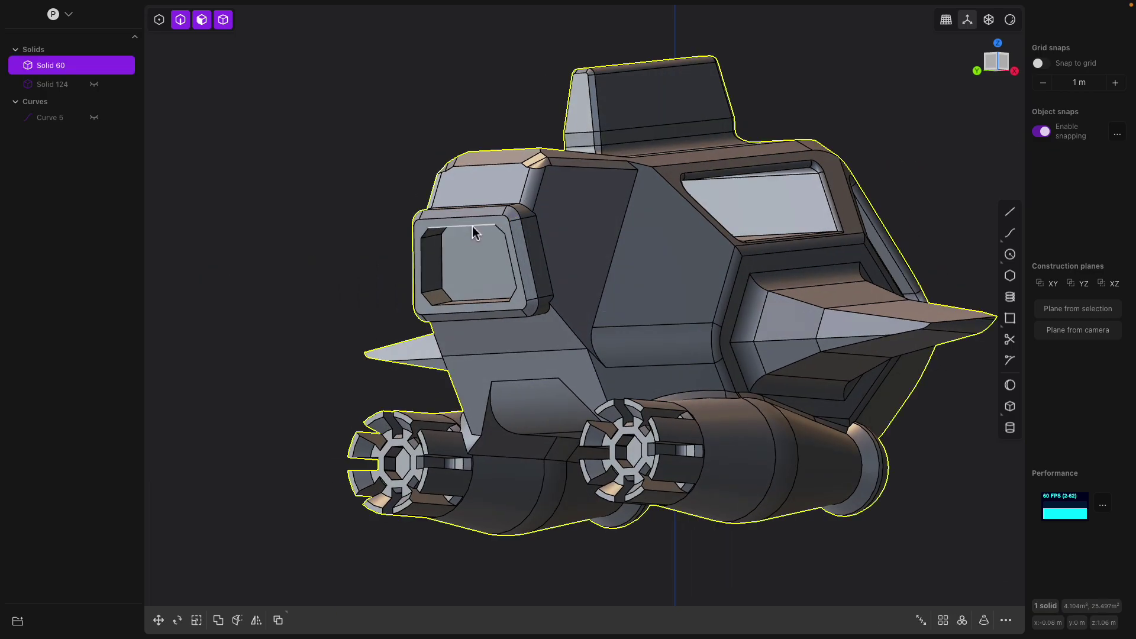
# Step: Chamfer all eight edges around the rear frame's recess opening by about 0.018 m
pyautogui.click(473, 226)
pyautogui.press('f')
pyautogui.keyDown('alt'); pyautogui.click(496, 229); pyautogui.keyUp('alt')
pyautogui.moveTo(507, 274); pyautogui.dragTo(527, 327, button='middle')
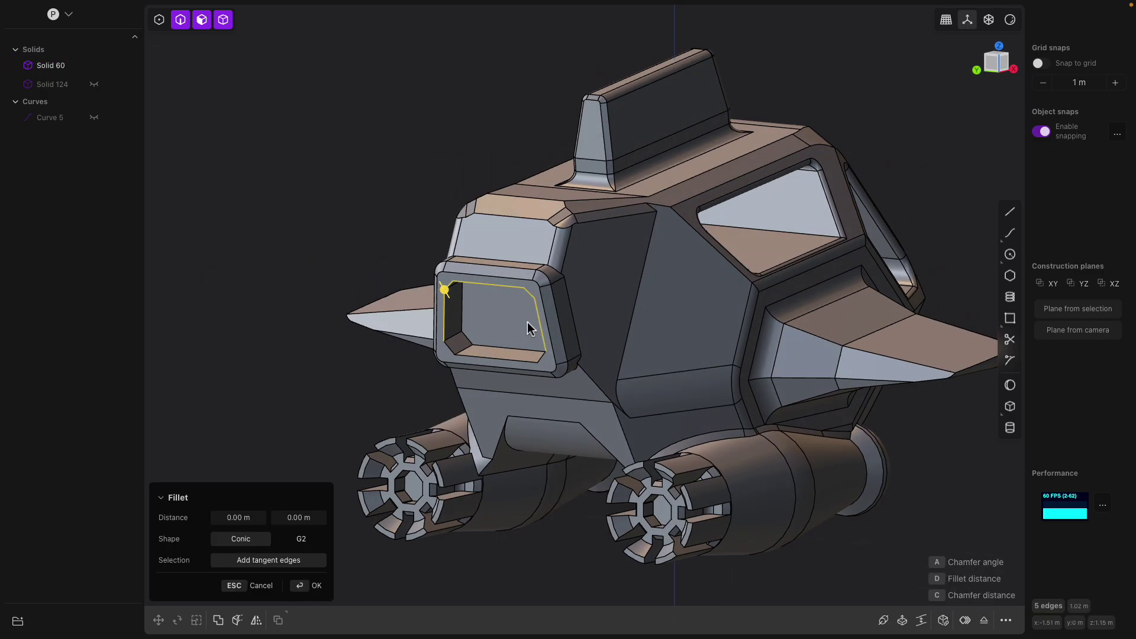
pyautogui.scroll(2, 527, 327)
pyautogui.click(545, 364)
pyautogui.click(500, 366)
pyautogui.click(438, 353)
pyautogui.moveTo(437, 354); pyautogui.dragTo(441, 352)
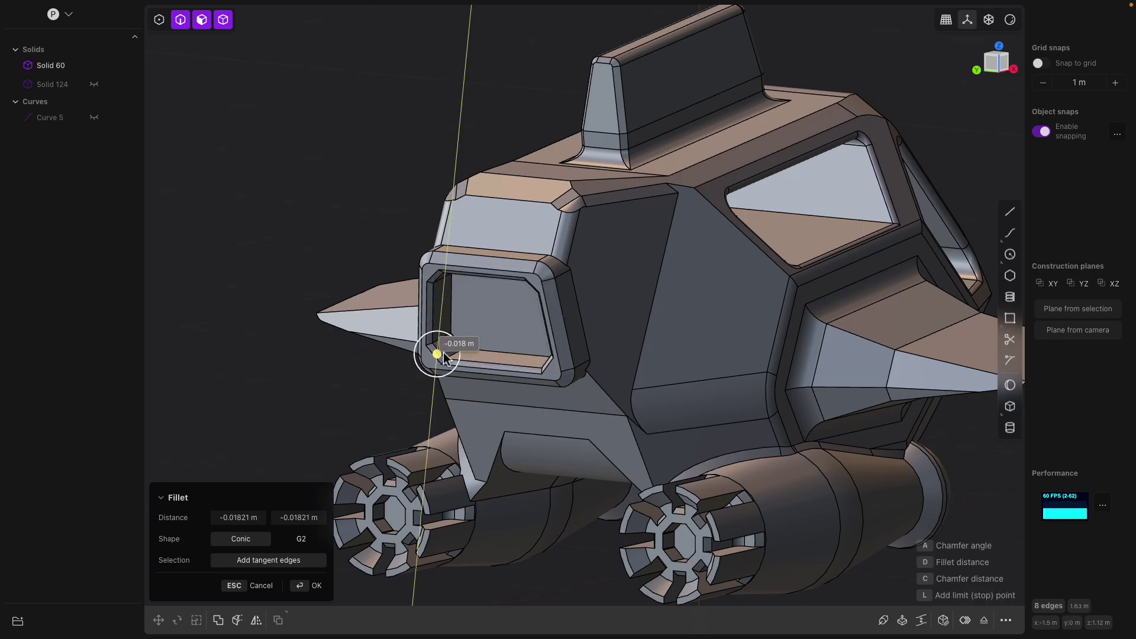
pyautogui.press('Return')
# Step: Offset the slanted interior face behind the front corner windows by about 0.002 m
pyautogui.scroll(-2, 398, 218)
pyautogui.moveTo(476, 229); pyautogui.dragTo(678, 302, button='middle')
pyautogui.moveTo(759, 304); pyautogui.dragTo(594, 301, button='middle')
pyautogui.moveTo(596, 248); pyautogui.dragTo(395, 264, button='middle')
pyautogui.click(412, 279)
pyautogui.press('o')
pyautogui.moveTo(385, 251)
pyautogui.mouseDown()
pyautogui.moveTo(422, 278)
pyautogui.moveTo(392, 247)
pyautogui.mouseUp()
pyautogui.moveTo(389, 248); pyautogui.dragTo(400, 302, button='middle')
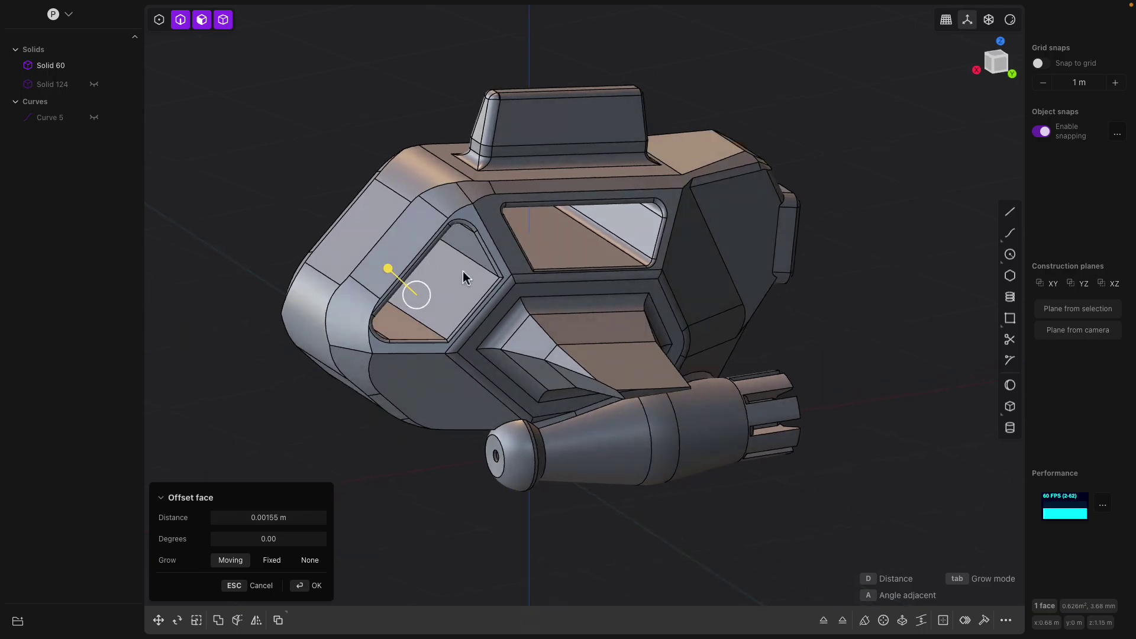
pyautogui.moveTo(501, 253); pyautogui.dragTo(441, 279, button='middle')
pyautogui.moveTo(474, 294); pyautogui.dragTo(540, 275, button='middle')
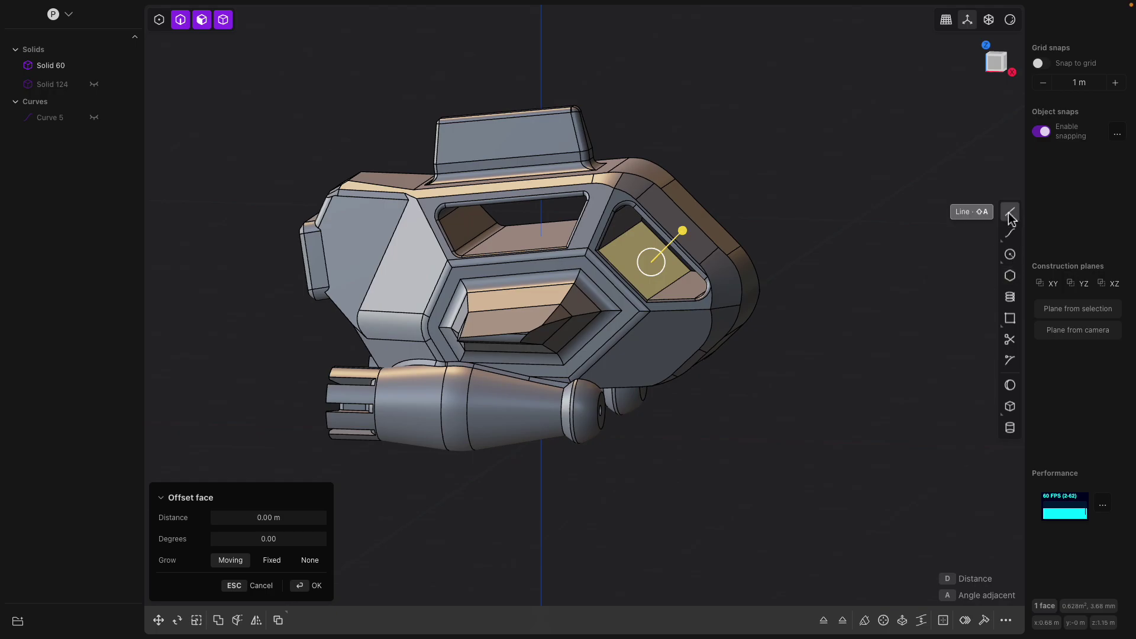
pyautogui.moveTo(691, 346); pyautogui.dragTo(734, 269, button='middle')
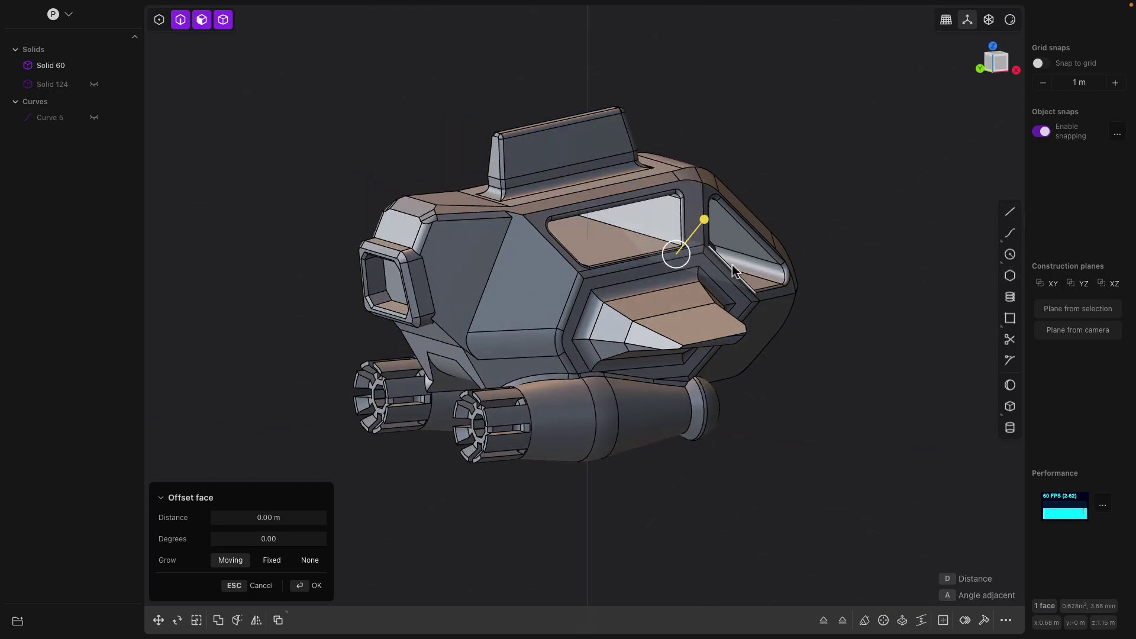
pyautogui.moveTo(556, 286); pyautogui.dragTo(708, 276, button='middle')
pyautogui.click(503, 317)
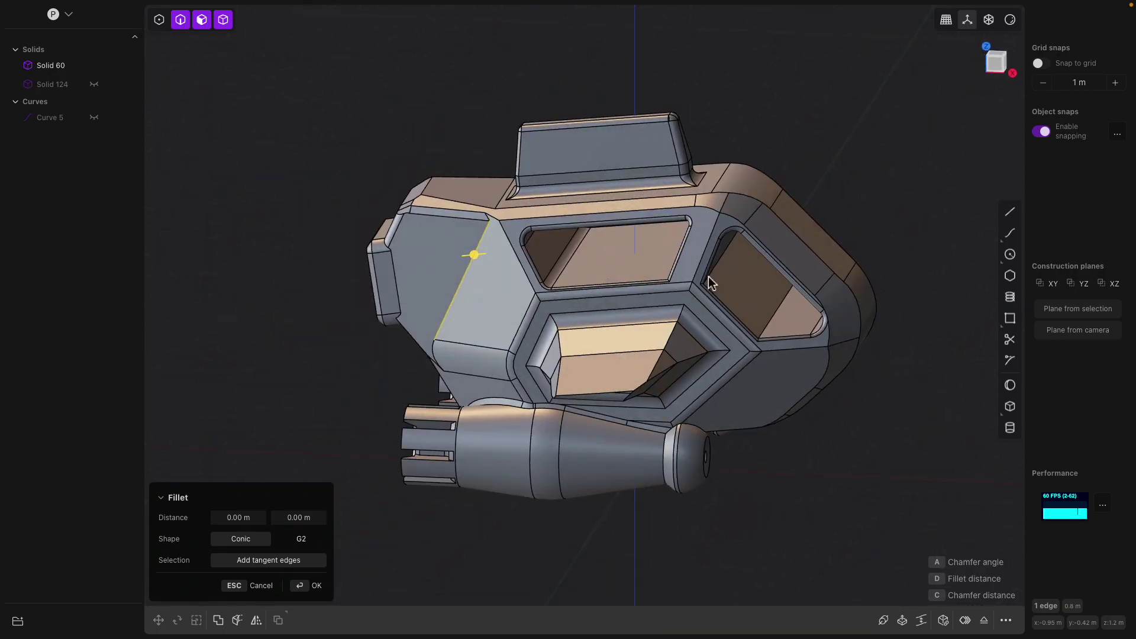
# Step: Switch to Safari and study the Thunderbird 4 image results, enlarging the LEGO Ideas and die-cast vehicle pictures as references
pyautogui.hotkey('ctrl', 'Left')
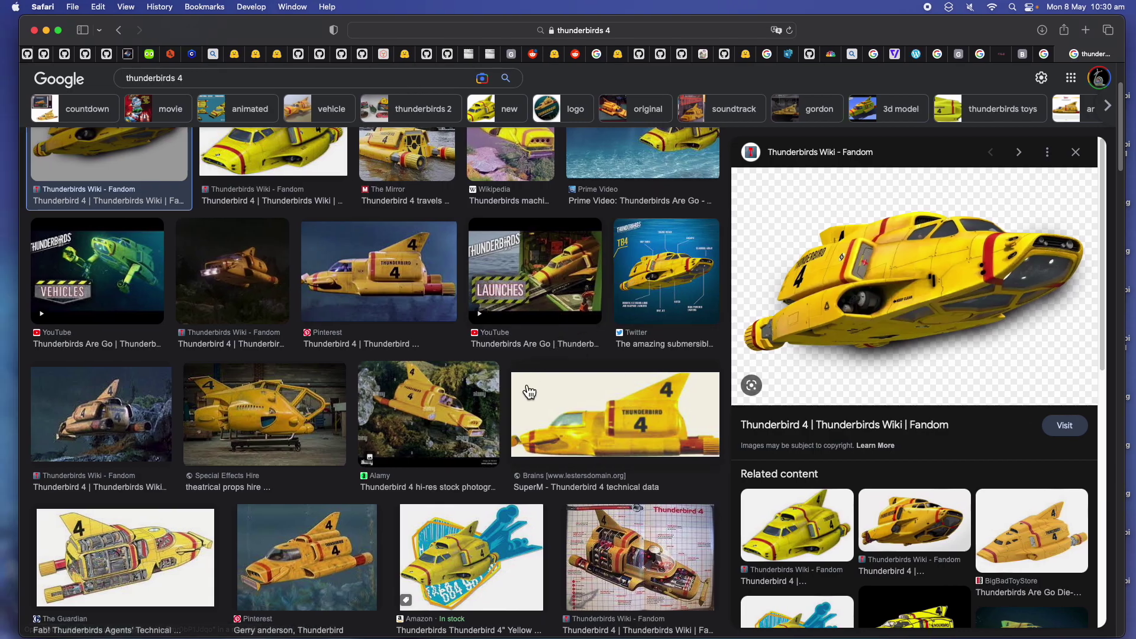
pyautogui.scroll(-8, 530, 391)
pyautogui.scroll(-4, 620, 437)
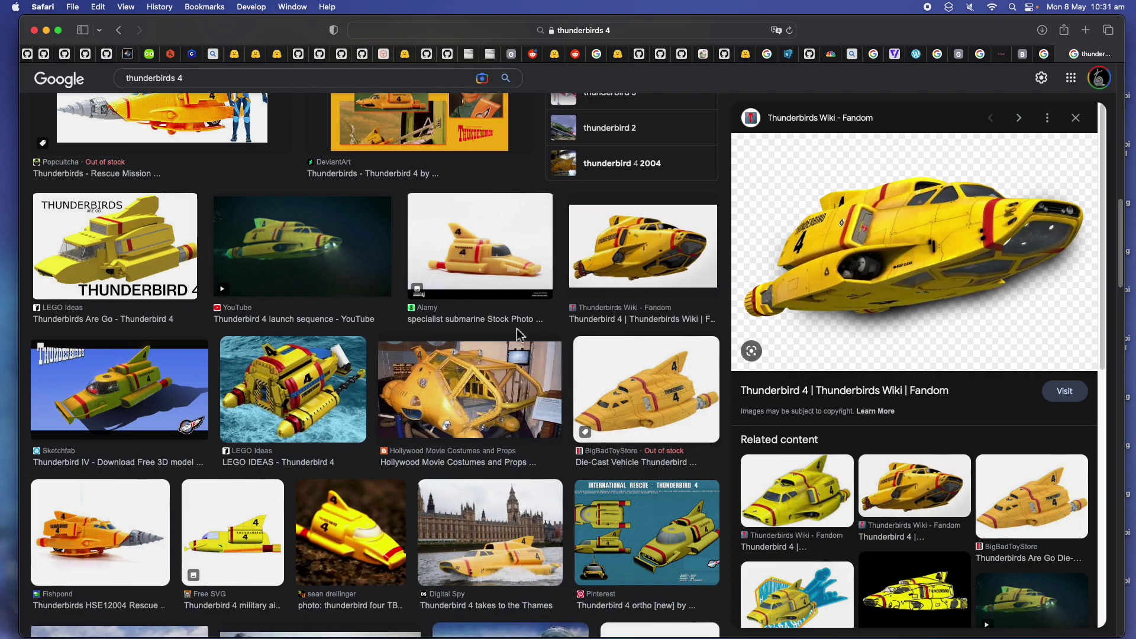
pyautogui.scroll(2, 537, 362)
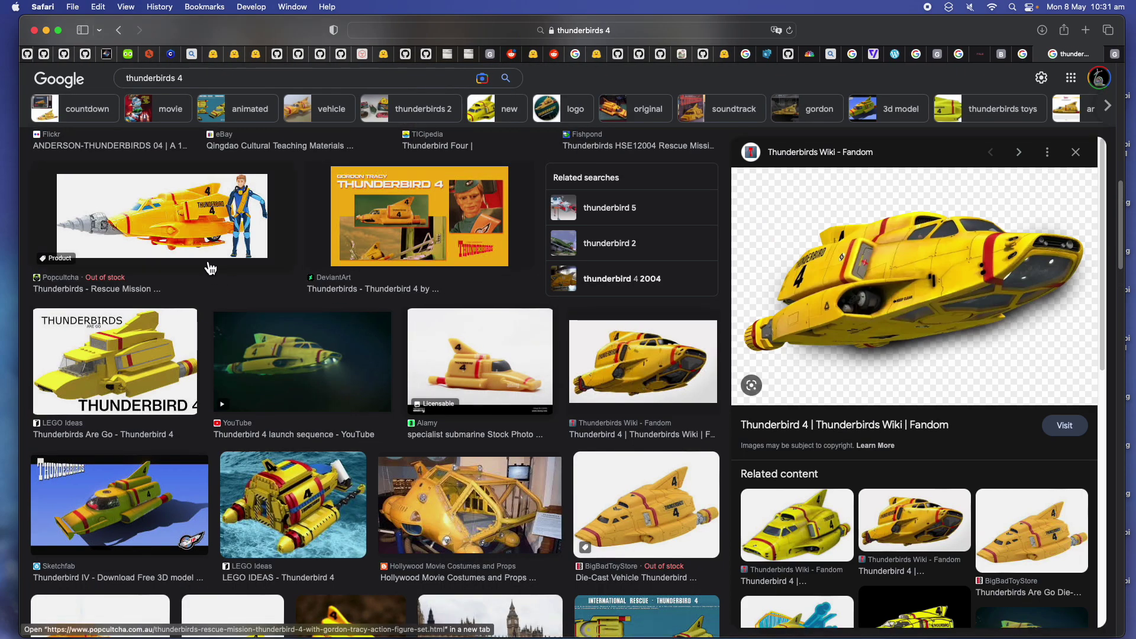
pyautogui.click(155, 368)
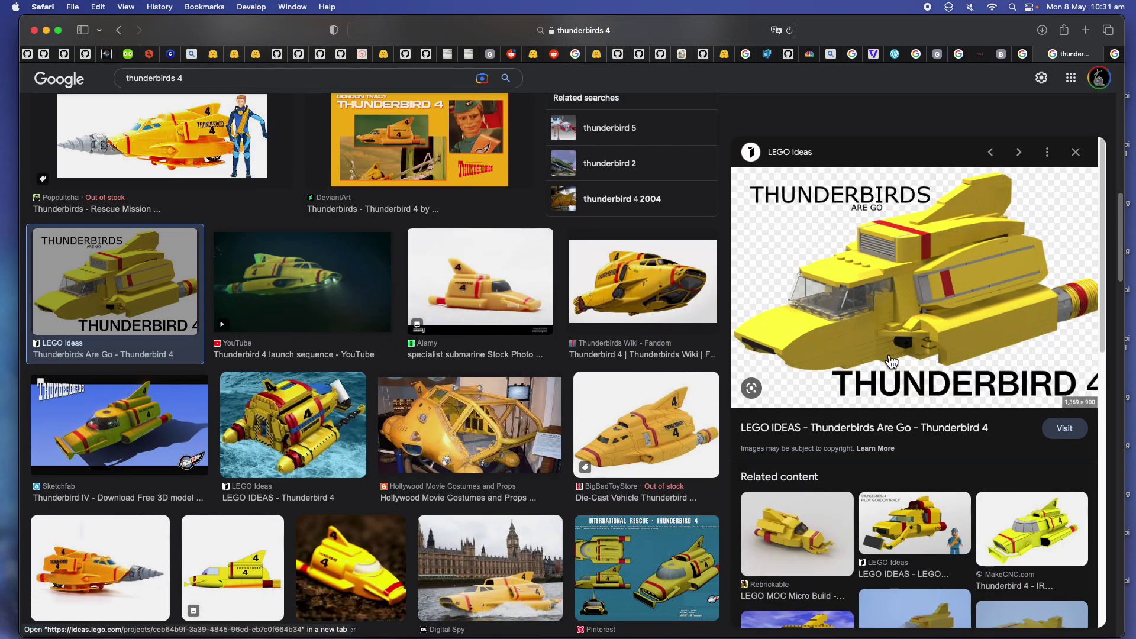
pyautogui.click(617, 423)
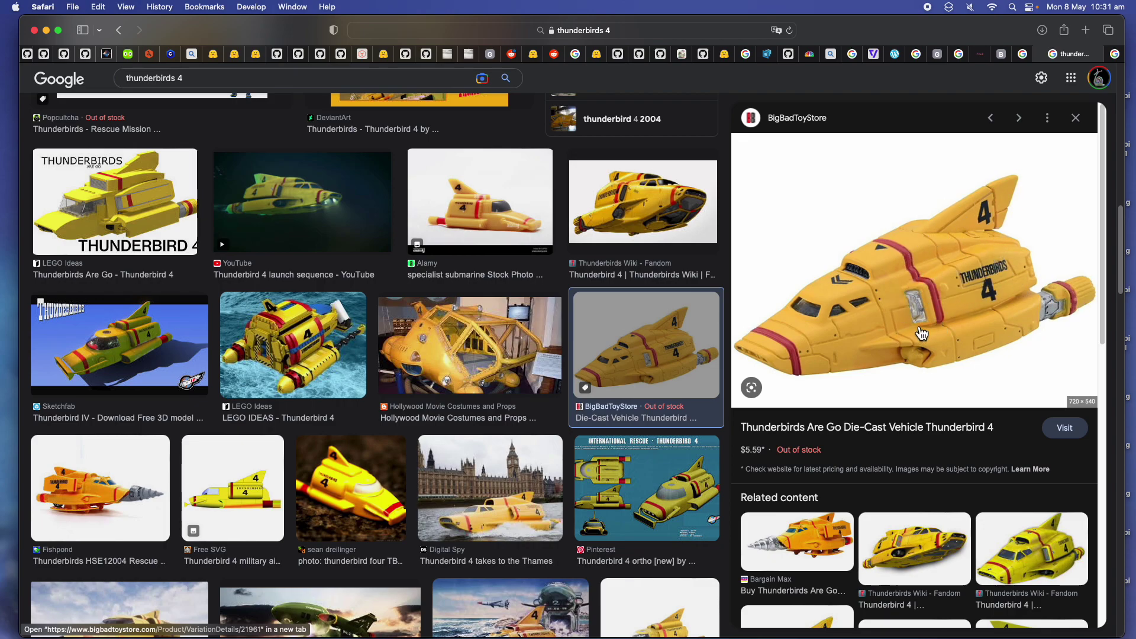
pyautogui.scroll(10, 647, 284)
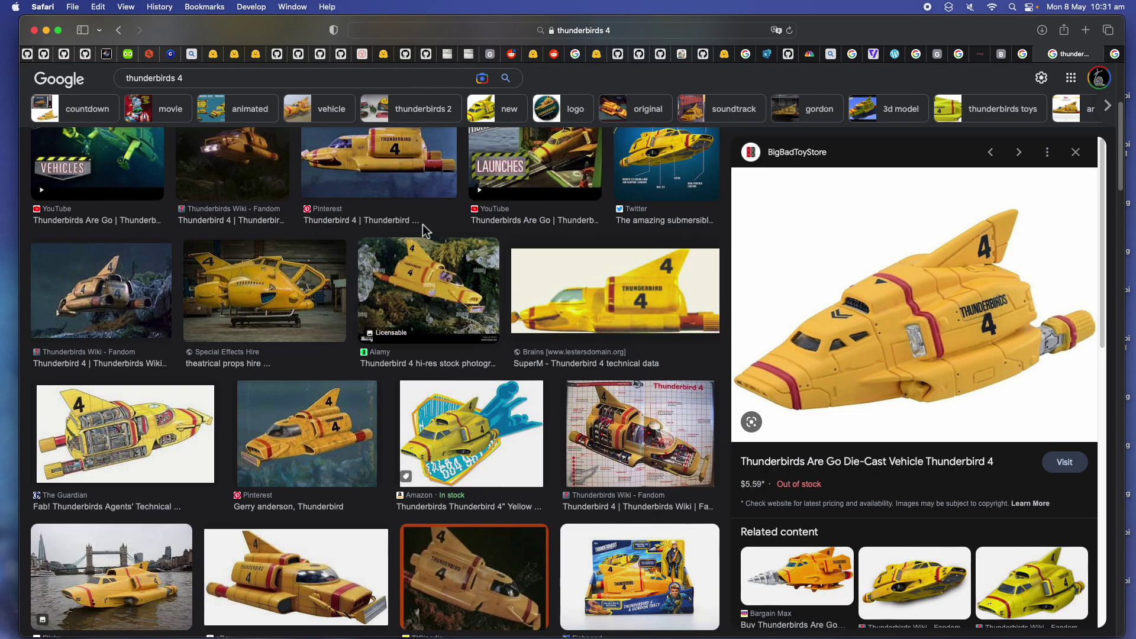
pyautogui.scroll(8, 441, 238)
pyautogui.scroll(-3, 340, 379)
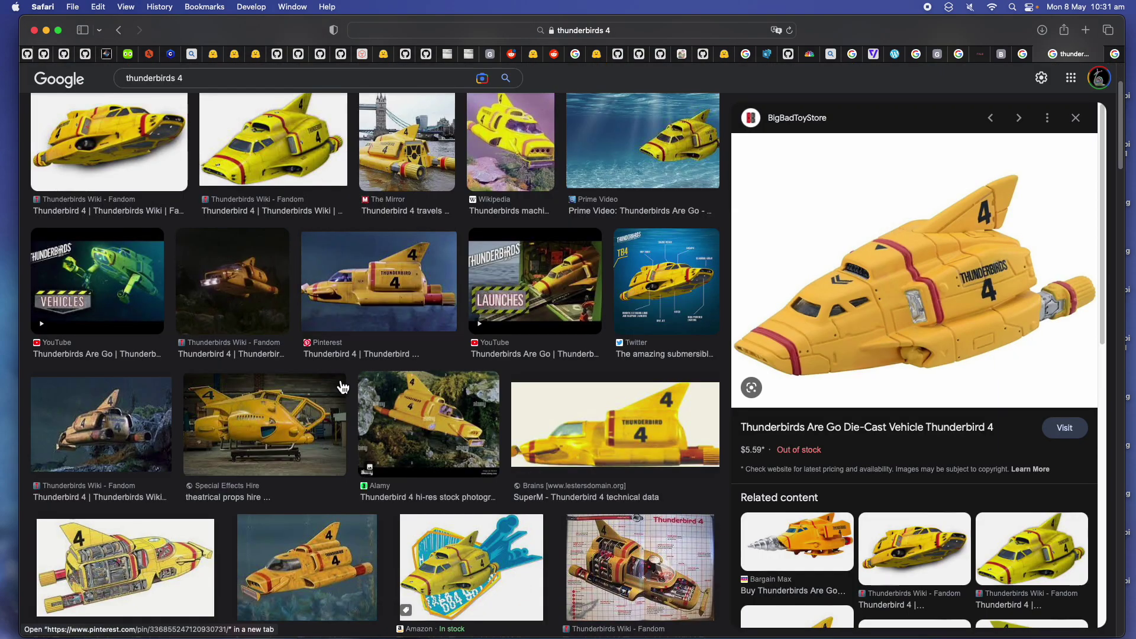
pyautogui.click(292, 406)
pyautogui.scroll(-2, 292, 406)
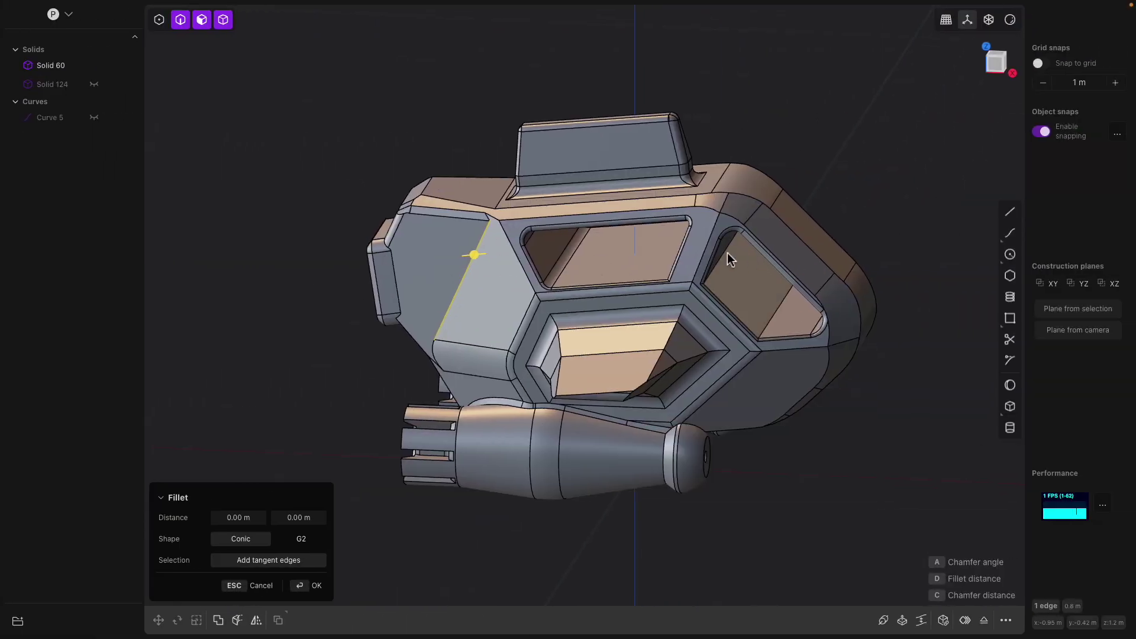
# Step: Switch back to Plasticity and examine the lower rear hull and the finned ends of both engine pods up close
pyautogui.moveTo(726, 253); pyautogui.dragTo(739, 336, button='middle')
pyautogui.moveTo(669, 390); pyautogui.dragTo(721, 398, button='middle')
pyautogui.scroll(8, 717, 443)
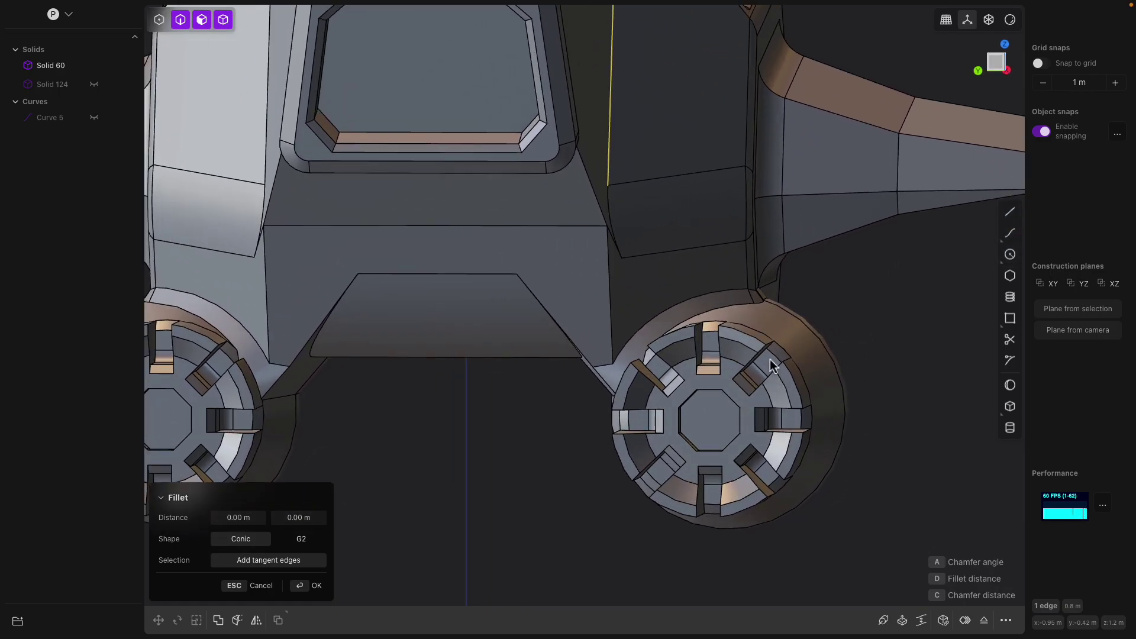
pyautogui.moveTo(741, 447); pyautogui.dragTo(759, 437, button='middle')
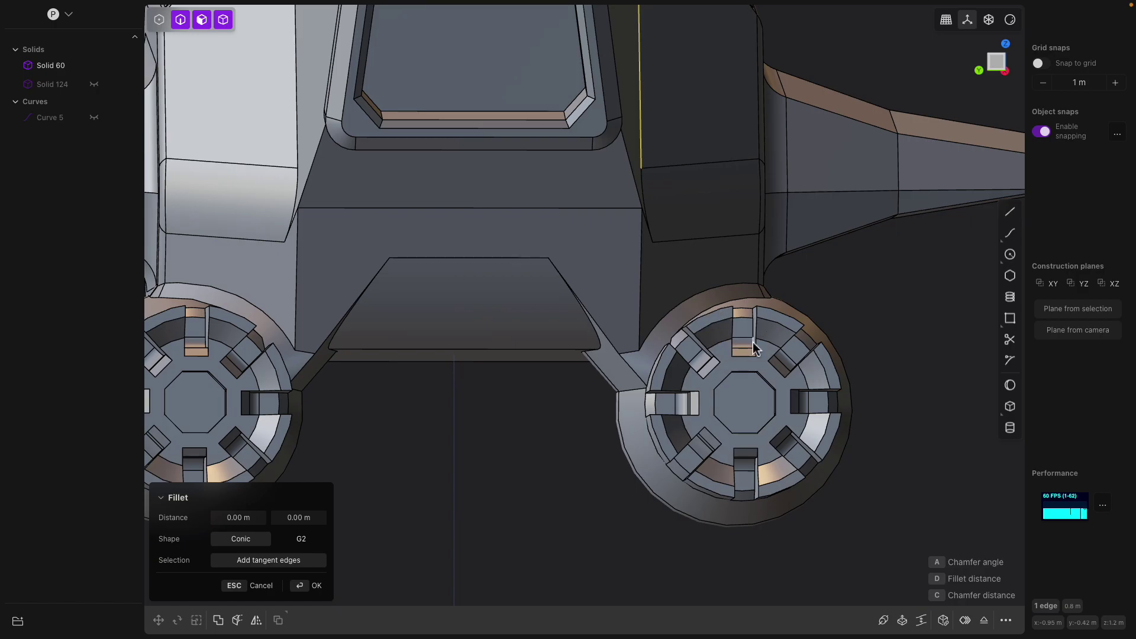
pyautogui.scroll(-5, 758, 349)
pyautogui.moveTo(748, 364); pyautogui.dragTo(667, 363, button='middle')
pyautogui.moveTo(464, 267); pyautogui.dragTo(577, 193, button='middle')
# Step: Offset two hull faces by small amounts
pyautogui.click(580, 256)
pyautogui.moveTo(576, 185); pyautogui.dragTo(577, 177)
pyautogui.moveTo(759, 240)
pyautogui.mouseDown(button='middle')
pyautogui.moveTo(764, 224)
pyautogui.moveTo(764, 235)
pyautogui.mouseUp(button='middle')
pyautogui.rightClick(764, 235)
pyautogui.click(764, 234)
pyautogui.moveTo(793, 202); pyautogui.dragTo(811, 205)
pyautogui.moveTo(811, 205); pyautogui.dragTo(816, 222, button='middle')
# Step: Select the small rounded face beneath the side wing and inspect the wing from the side and rear
pyautogui.moveTo(648, 316); pyautogui.dragTo(620, 297, button='middle')
pyautogui.click(651, 322)
pyautogui.click(659, 304)
pyautogui.click(683, 306)
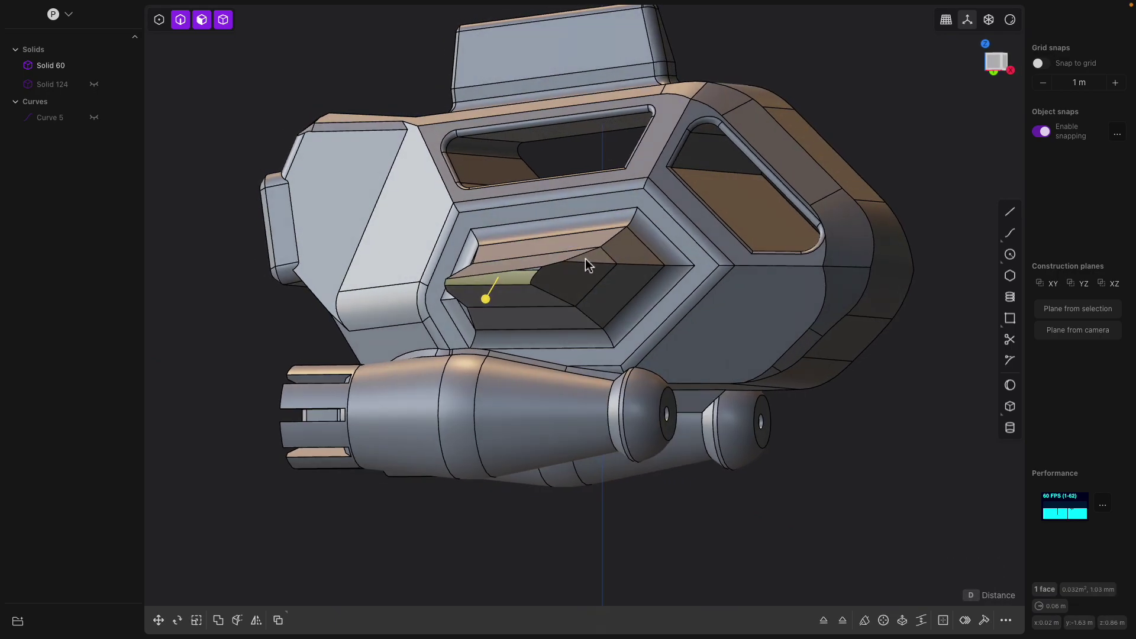
pyautogui.moveTo(584, 259); pyautogui.dragTo(629, 317, button='middle')
pyautogui.moveTo(616, 271); pyautogui.dragTo(682, 320, button='middle')
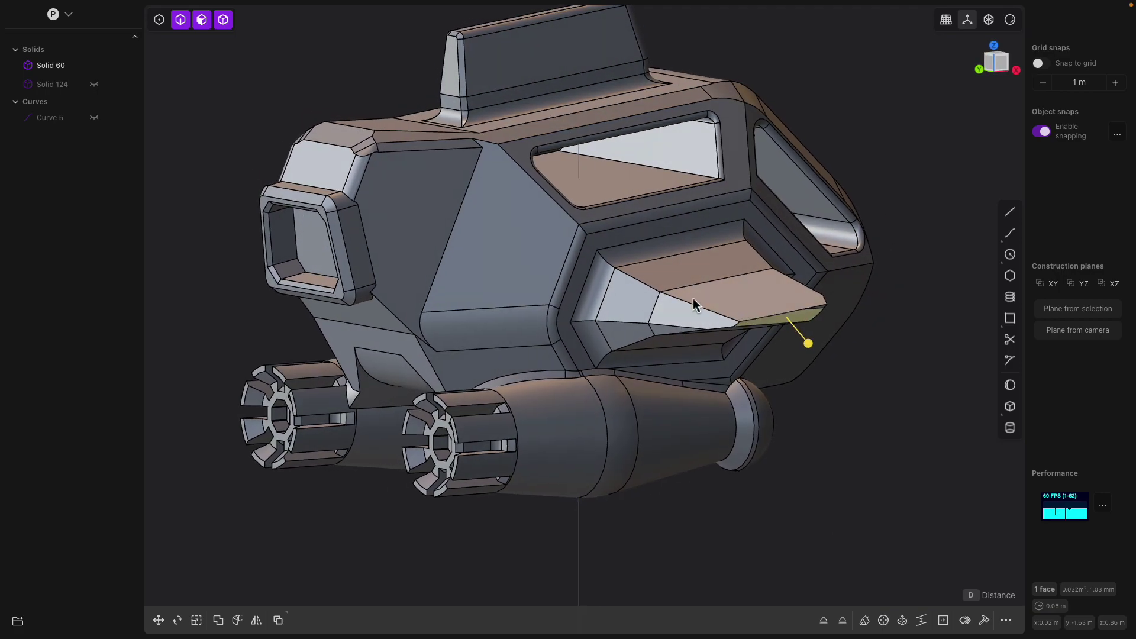
pyautogui.moveTo(680, 239); pyautogui.dragTo(736, 246, button='middle')
pyautogui.moveTo(876, 303); pyautogui.dragTo(702, 267, button='middle')
pyautogui.click(538, 309)
pyautogui.moveTo(537, 309); pyautogui.dragTo(627, 356)
pyautogui.press('Escape')
pyautogui.click(588, 279)
pyautogui.press('b')
pyautogui.moveTo(533, 287); pyautogui.dragTo(510, 313, button='middle')
pyautogui.press('Escape')
# Step: Fillet the four side edges of the sloped and lower rear hull panels beneath the rear frame by about 0.166 m
pyautogui.scroll(2, 516, 300)
pyautogui.scroll(2, 509, 313)
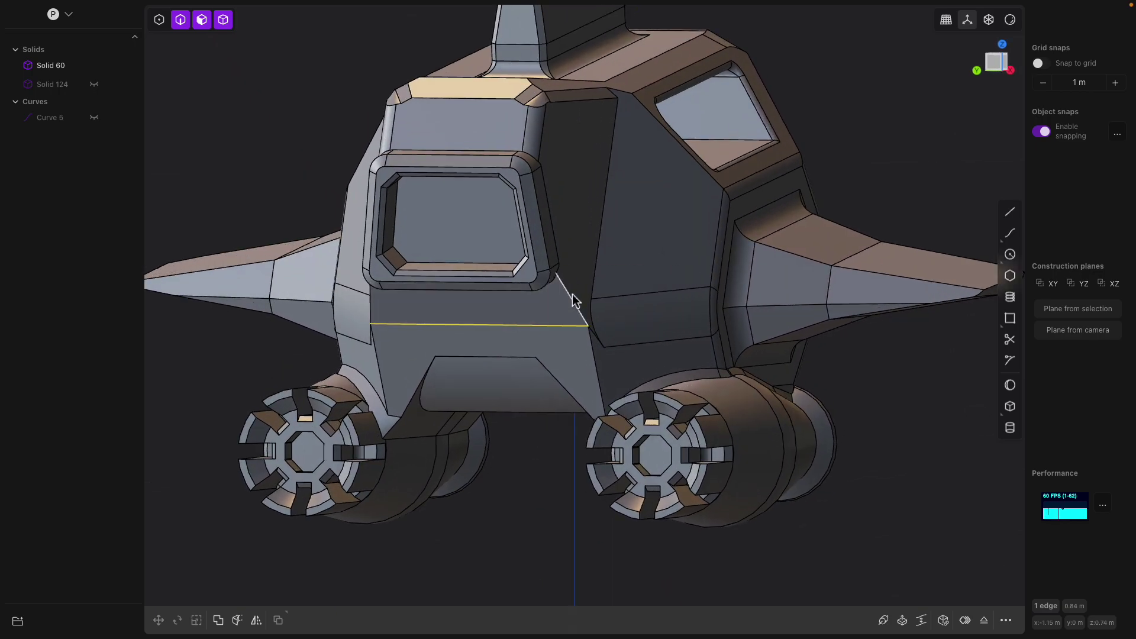
pyautogui.click(571, 299)
pyautogui.press('b')
pyautogui.moveTo(558, 286); pyautogui.dragTo(590, 251, button='middle')
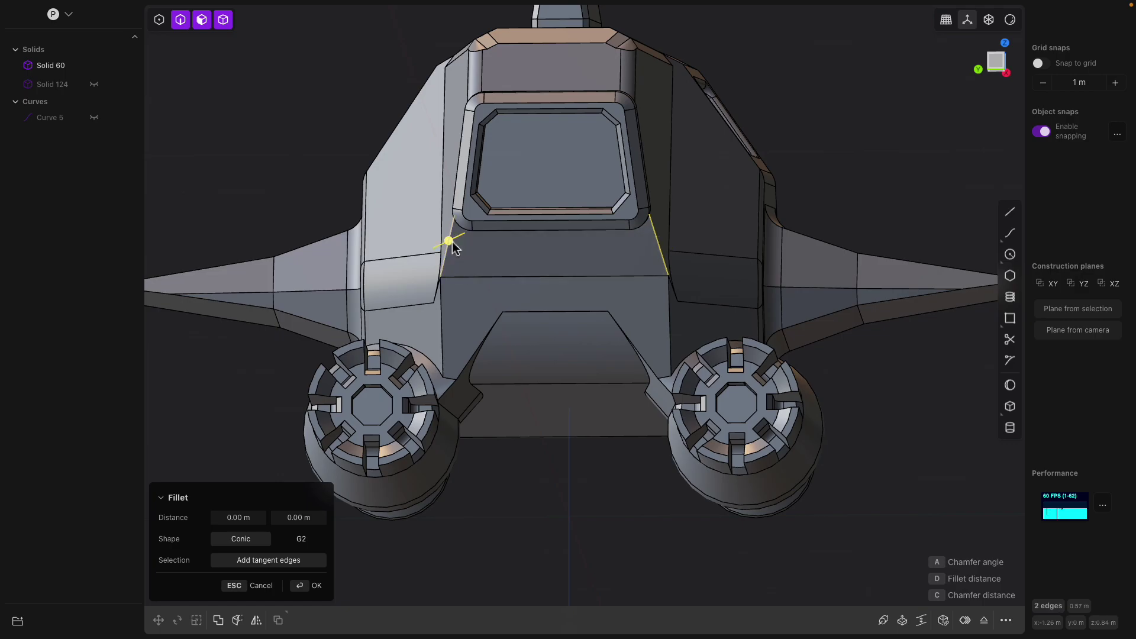
pyautogui.click(671, 303)
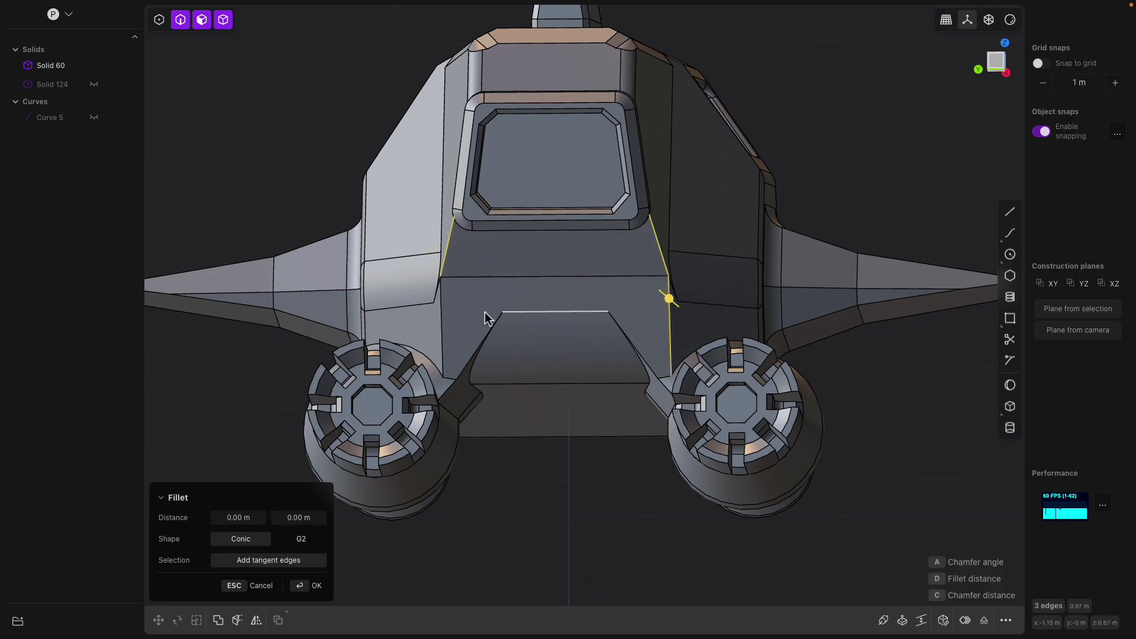
pyautogui.moveTo(445, 311); pyautogui.dragTo(417, 321)
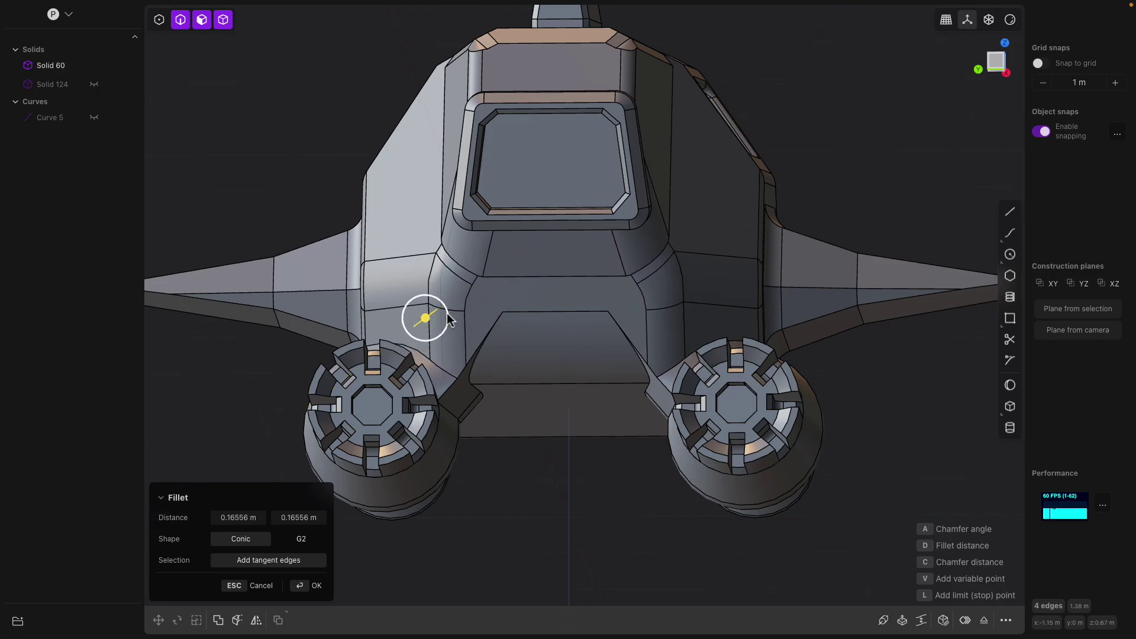
pyautogui.press('Return')
# Step: Offset the flat underside face of the hull between the engine pods by about -0.045 m
pyautogui.moveTo(557, 290); pyautogui.dragTo(560, 312, button='middle')
pyautogui.click(560, 320)
pyautogui.moveTo(558, 332); pyautogui.dragTo(571, 391)
pyautogui.moveTo(609, 328); pyautogui.dragTo(560, 440, button='middle')
pyautogui.click(565, 367)
pyautogui.moveTo(559, 438)
pyautogui.mouseDown()
pyautogui.moveTo(557, 416)
pyautogui.moveTo(558, 431)
pyautogui.mouseUp()
pyautogui.moveTo(558, 432); pyautogui.dragTo(685, 386, button='middle')
pyautogui.moveTo(615, 422); pyautogui.dragTo(616, 424)
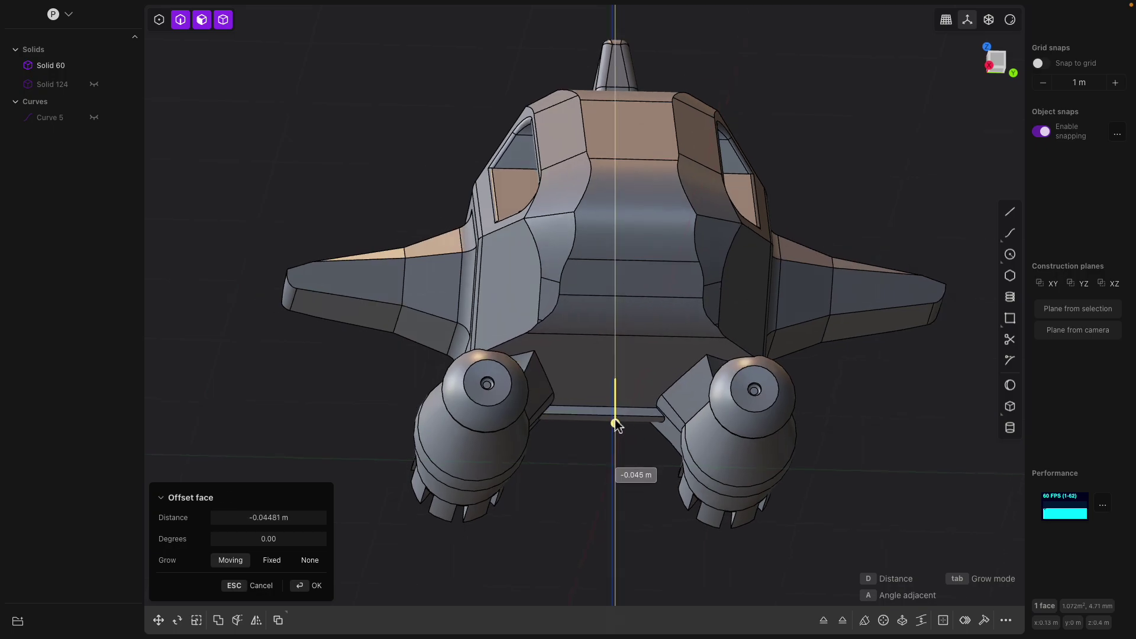
pyautogui.scroll(5, 566, 379)
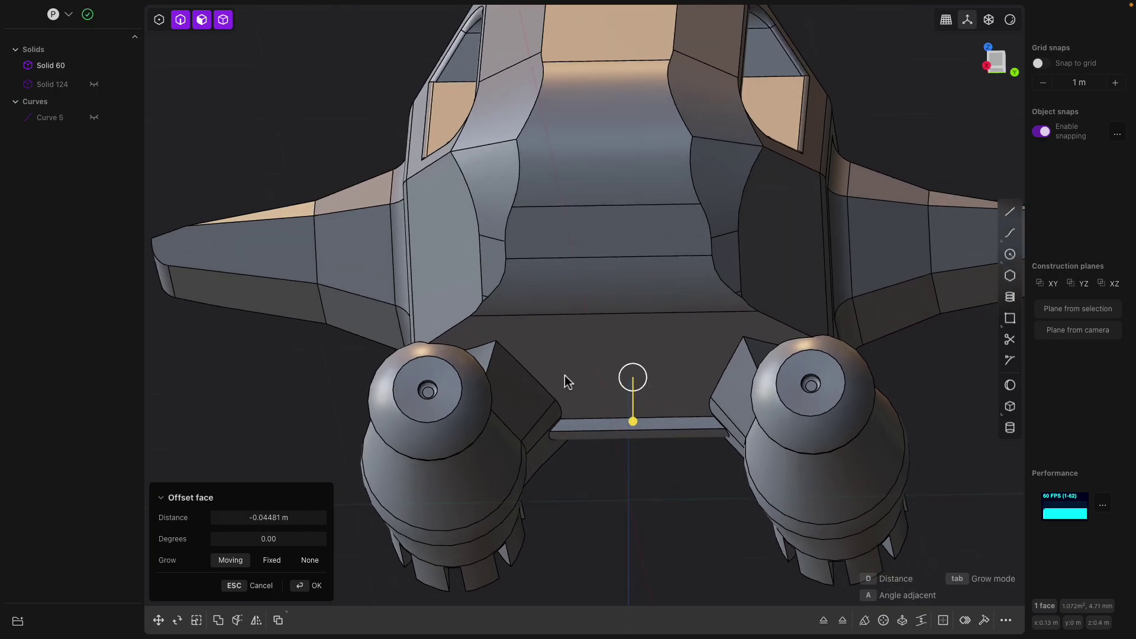
pyautogui.press('Return')
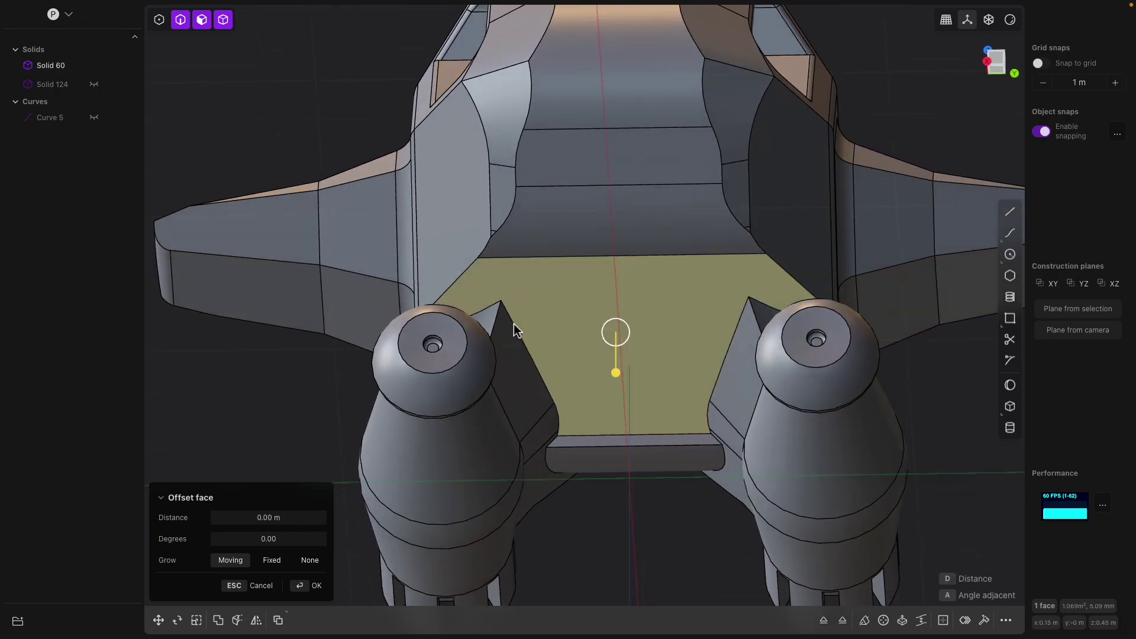
# Step: Fillet the four edges where the two engine supports meet the hull's underside by about 0.085 m
pyautogui.click(514, 326)
pyautogui.moveTo(733, 346); pyautogui.dragTo(789, 355)
pyautogui.moveTo(789, 356); pyautogui.dragTo(490, 343, button='middle')
pyautogui.scroll(2, 751, 331)
pyautogui.press('Escape')
pyautogui.keyDown('shift'); pyautogui.click(748, 322); pyautogui.keyUp('shift')
pyautogui.keyDown('shift'); pyautogui.click(496, 344); pyautogui.keyUp('shift')
pyautogui.moveTo(488, 344); pyautogui.dragTo(452, 357)
pyautogui.moveTo(452, 356); pyautogui.dragTo(577, 345, button='middle')
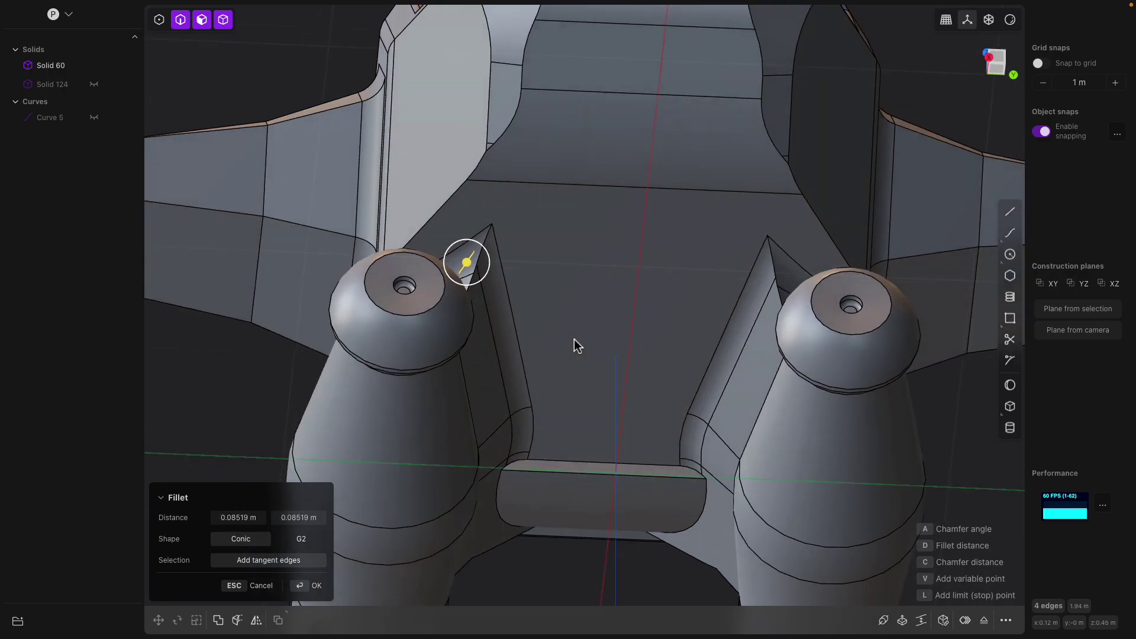
pyautogui.moveTo(586, 473); pyautogui.dragTo(619, 507, button='middle')
pyautogui.rightClick(555, 492)
# Step: Adjust the curved face at the bottom of the nose by about -0.105 m
pyautogui.click(555, 492)
pyautogui.moveTo(555, 491); pyautogui.dragTo(535, 499, button='middle')
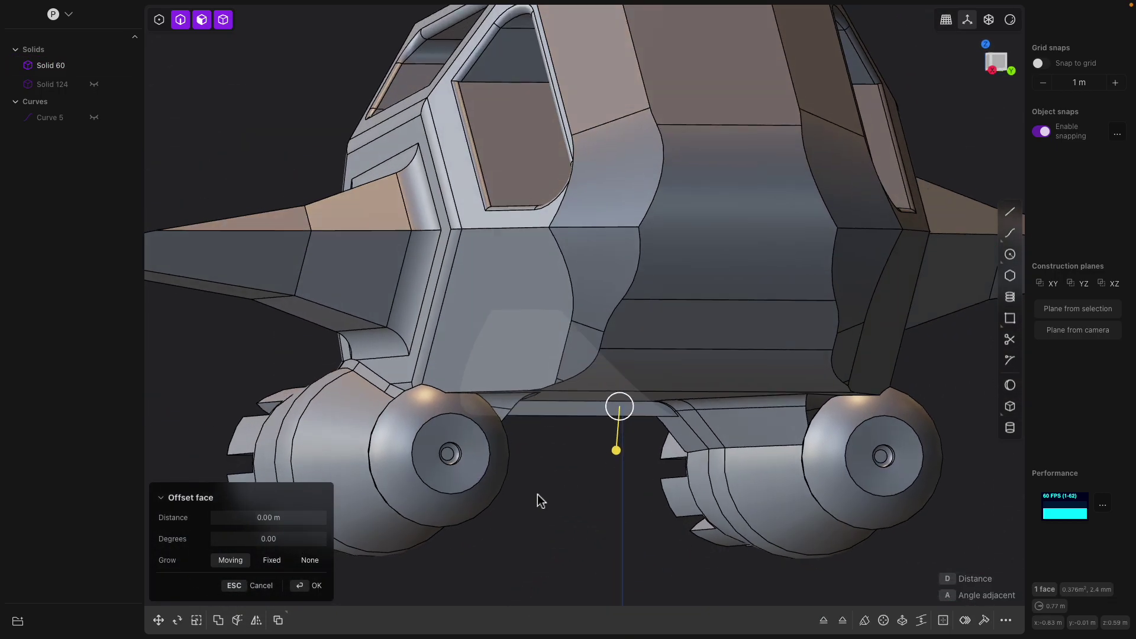
pyautogui.click(665, 376)
pyautogui.moveTo(674, 410); pyautogui.dragTo(673, 402)
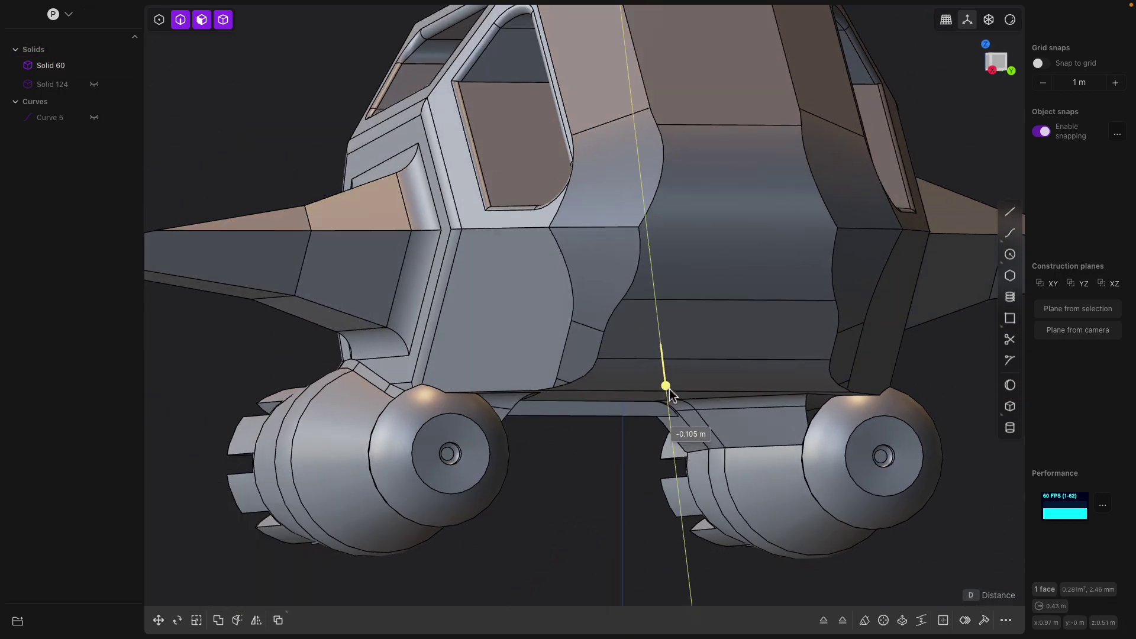
pyautogui.click(677, 400)
# Step: Inset the outline of the cabin floor face visible through the side window
pyautogui.moveTo(678, 400); pyautogui.dragTo(553, 133, button='middle')
pyautogui.click(541, 165)
pyautogui.press('o')
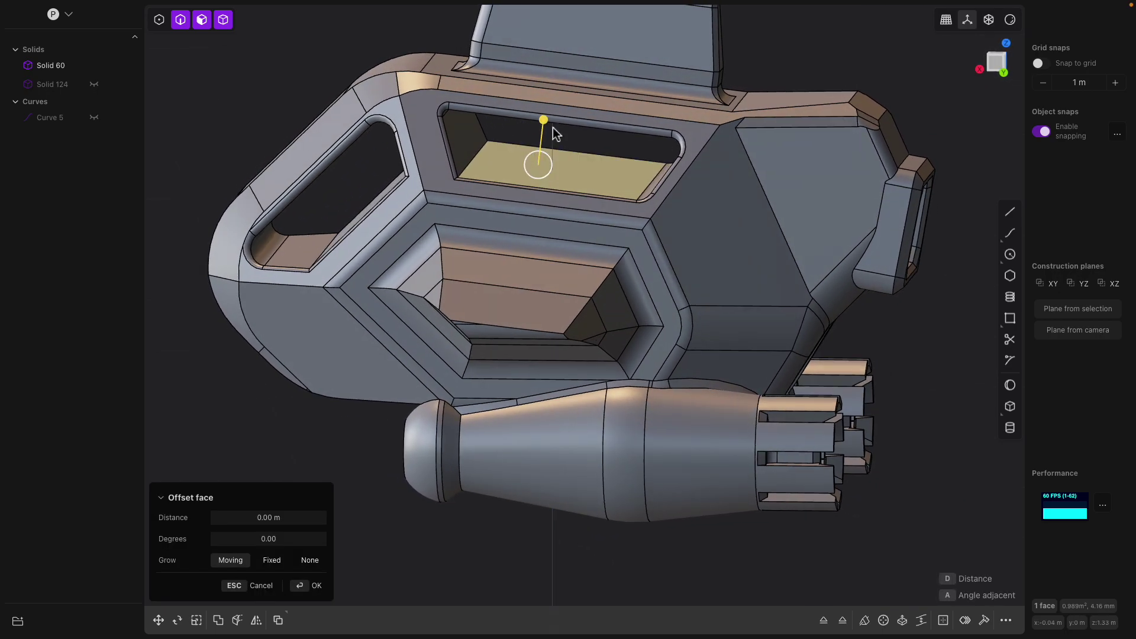
pyautogui.press('o')
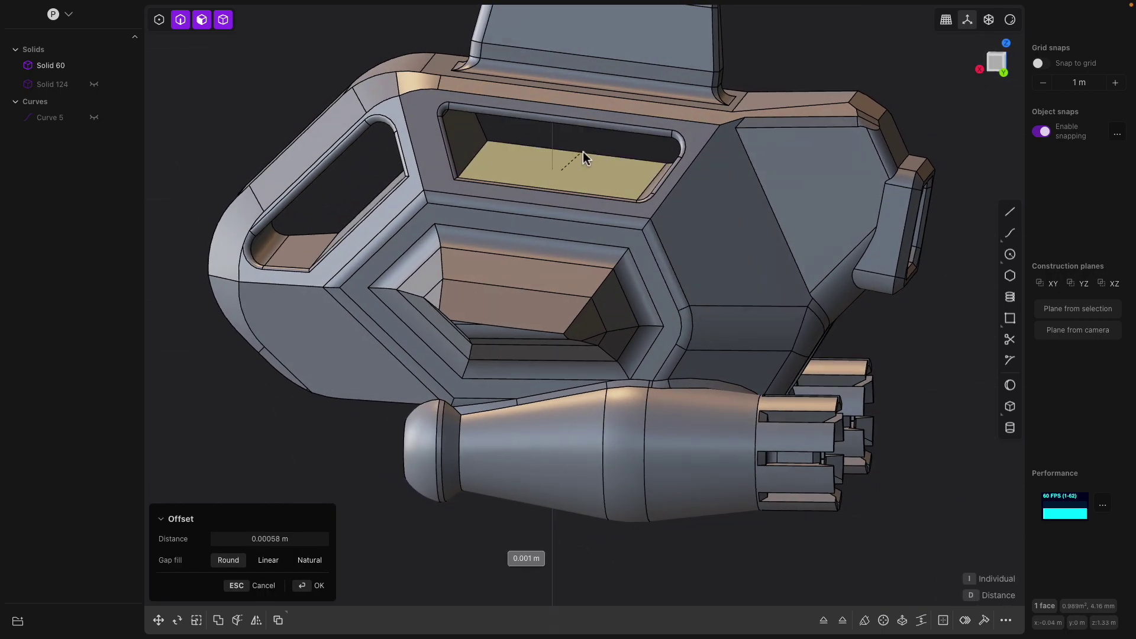
pyautogui.click(612, 164)
pyautogui.moveTo(612, 164)
pyautogui.mouseDown(button='middle')
pyautogui.moveTo(619, 157)
pyautogui.moveTo(595, 176)
pyautogui.mouseUp(button='middle')
pyautogui.press('Return')
# Step: Try to sink the inset area of the cabin floor by about 0.674 m and angle its adjacent faces
pyautogui.press('d')
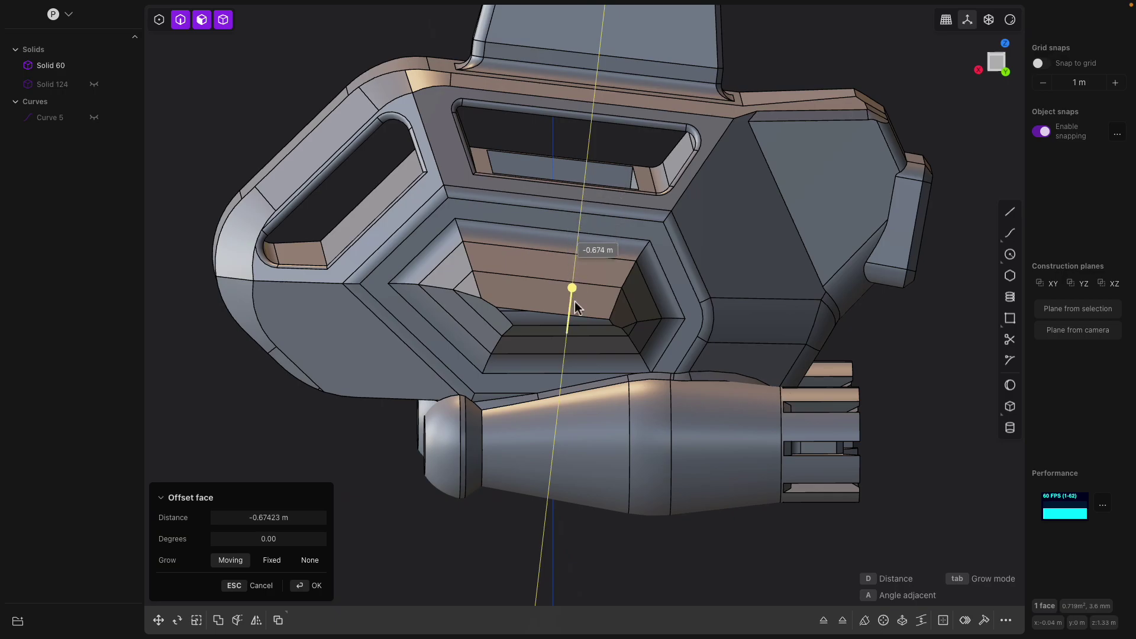
pyautogui.moveTo(577, 360); pyautogui.dragTo(596, 337, button='middle')
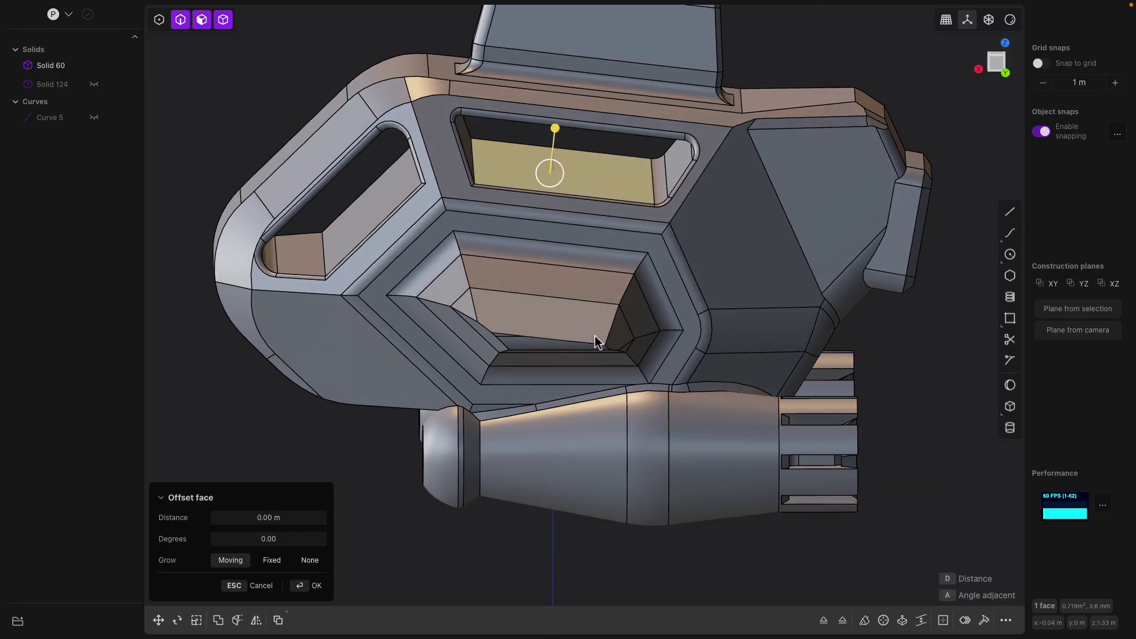
pyautogui.press('a')
pyautogui.click(692, 258)
pyautogui.moveTo(661, 238); pyautogui.dragTo(612, 218, button='middle')
pyautogui.press('Return')
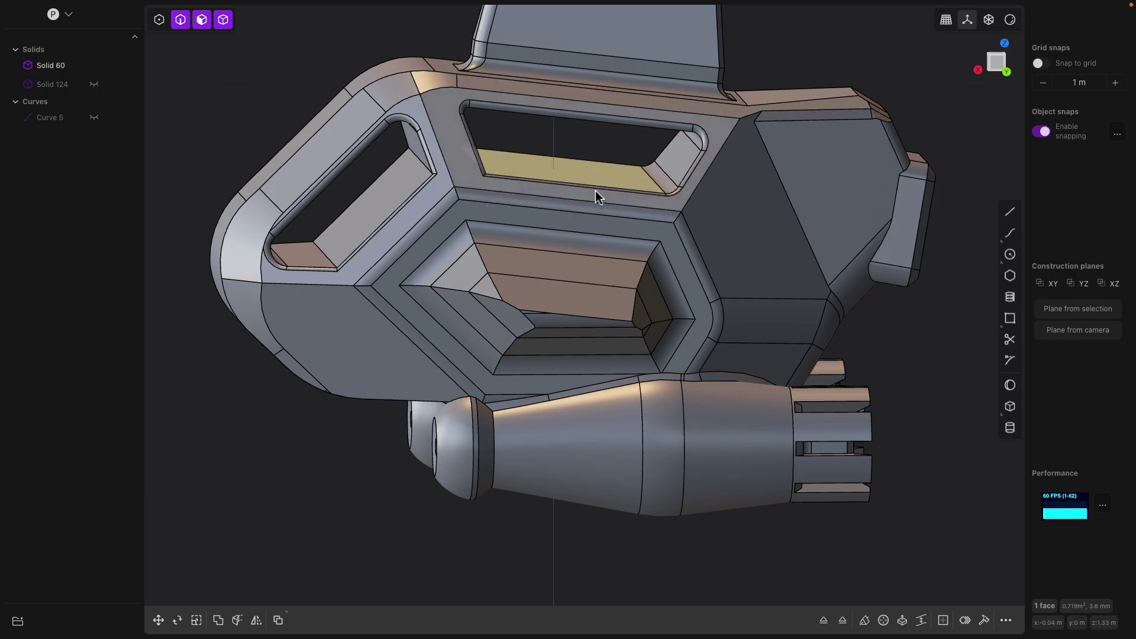
pyautogui.press('s')
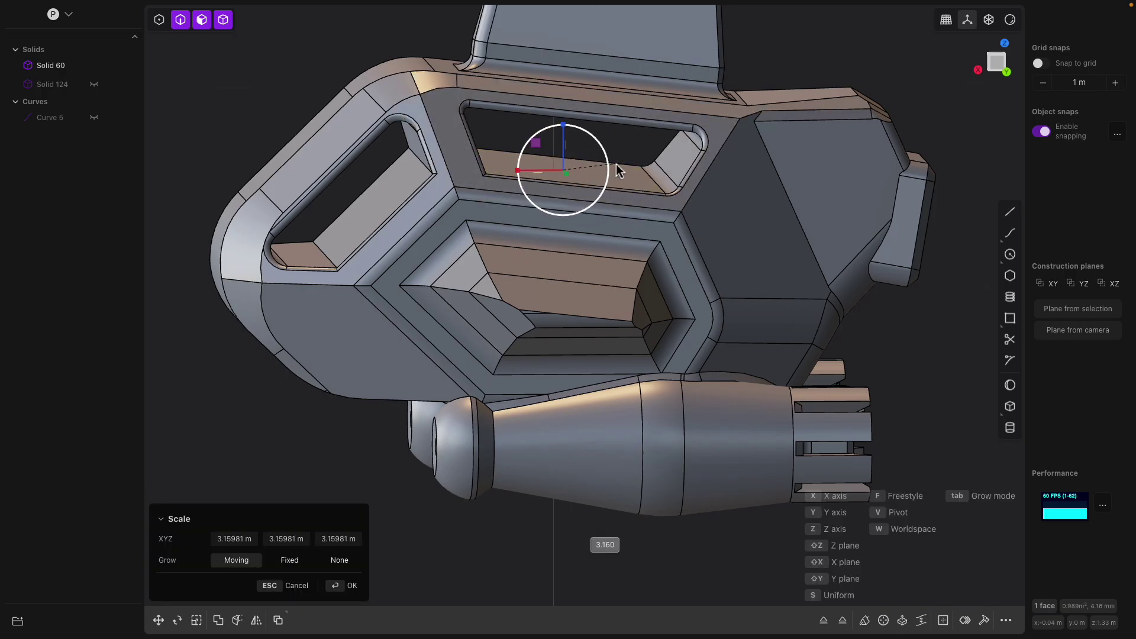
pyautogui.press('Escape')
pyautogui.click(620, 170)
pyautogui.press('f')
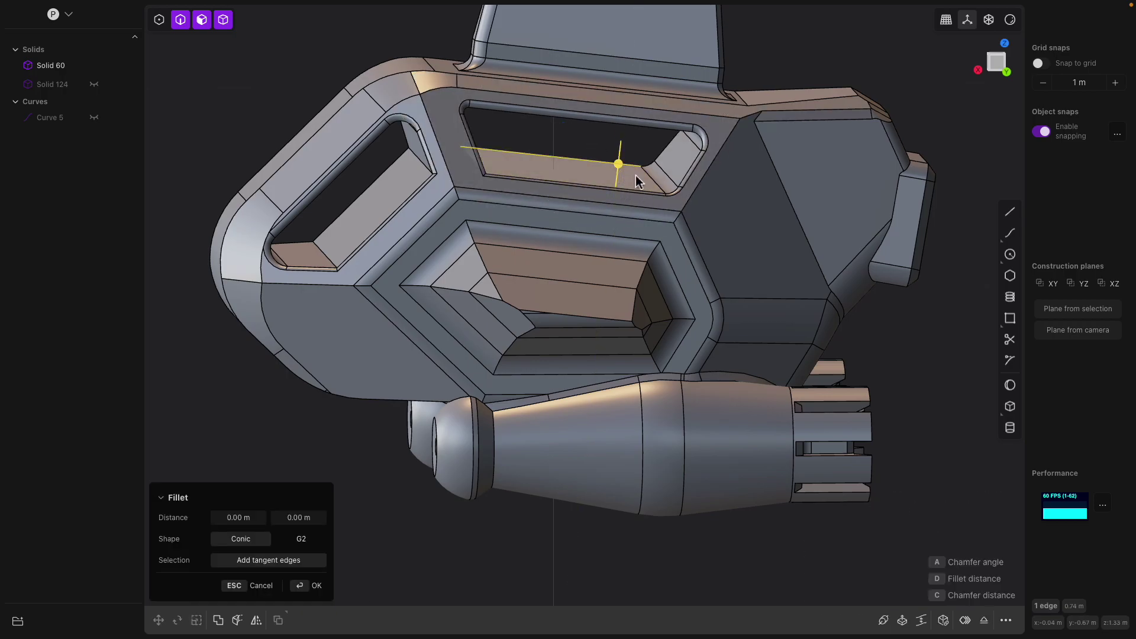
pyautogui.press('Escape')
pyautogui.click(638, 182)
pyautogui.press('s')
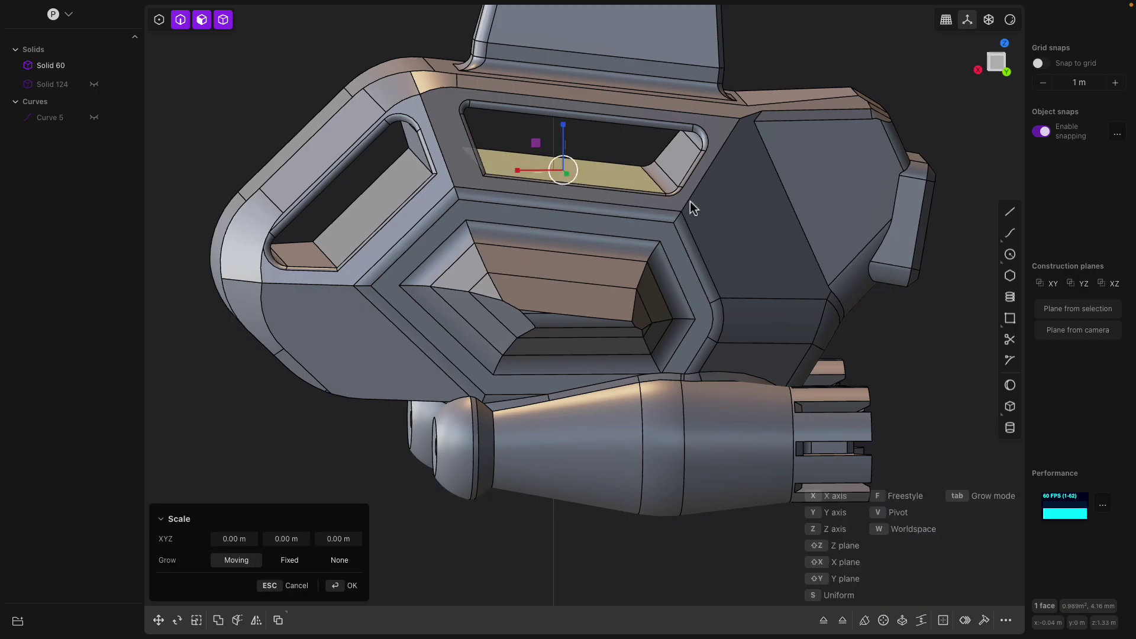
pyautogui.press('Escape')
pyautogui.hotkey('ctrl', 'z')
# Step: Try to hollow the whole submarine solid with a thickness of about -0.171 m
pyautogui.moveTo(638, 152); pyautogui.dragTo(672, 157, button='middle')
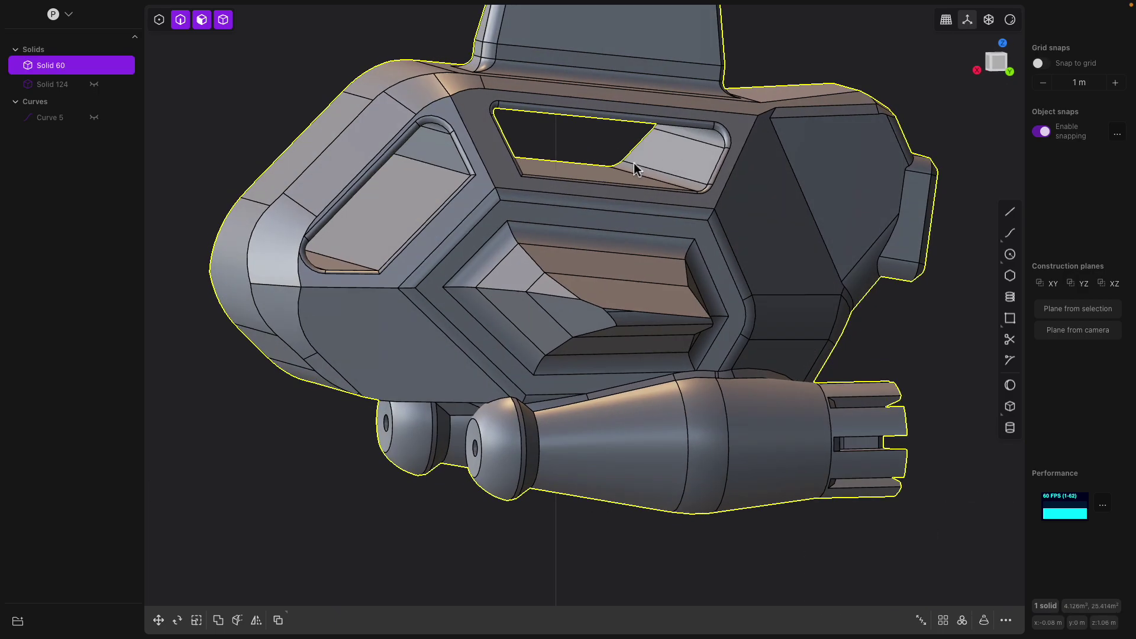
pyautogui.moveTo(697, 341); pyautogui.dragTo(704, 341, button='middle')
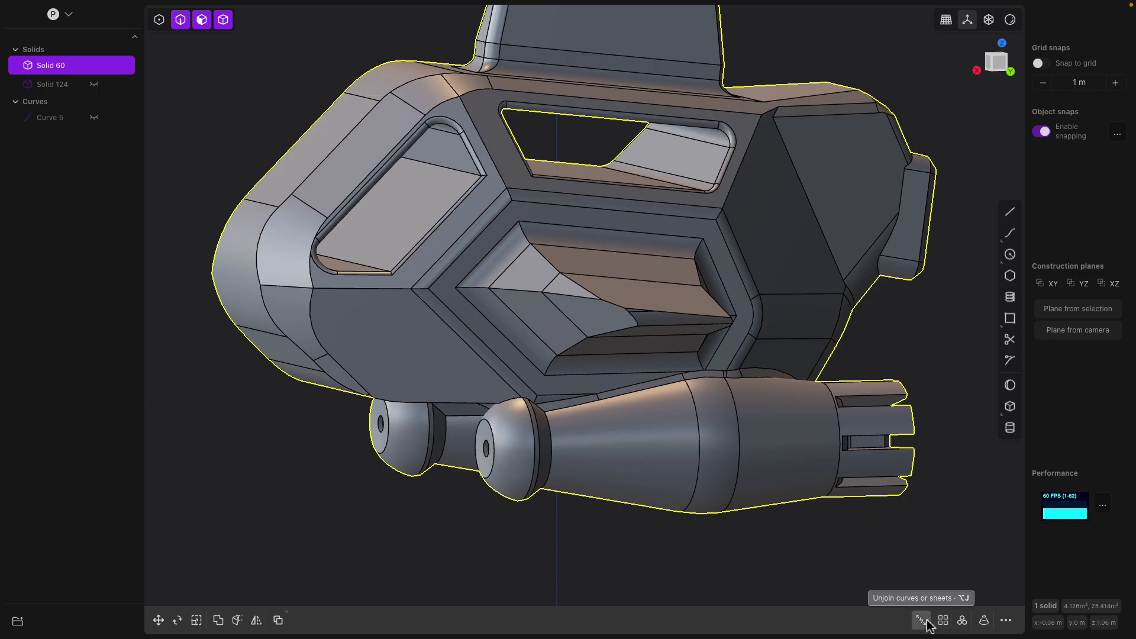
pyautogui.keyDown('shift'); pyautogui.moveTo(808, 476); pyautogui.dragTo(781, 493, button='middle'); pyautogui.keyUp('shift')
pyautogui.write('f')
pyautogui.write('solid')
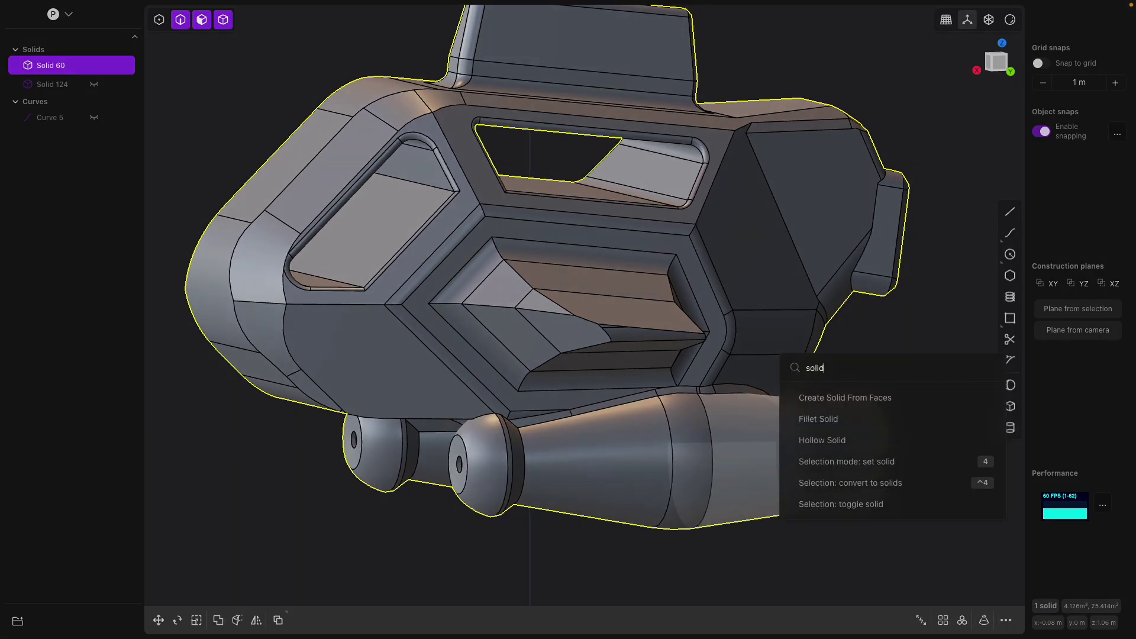
pyautogui.click(834, 443)
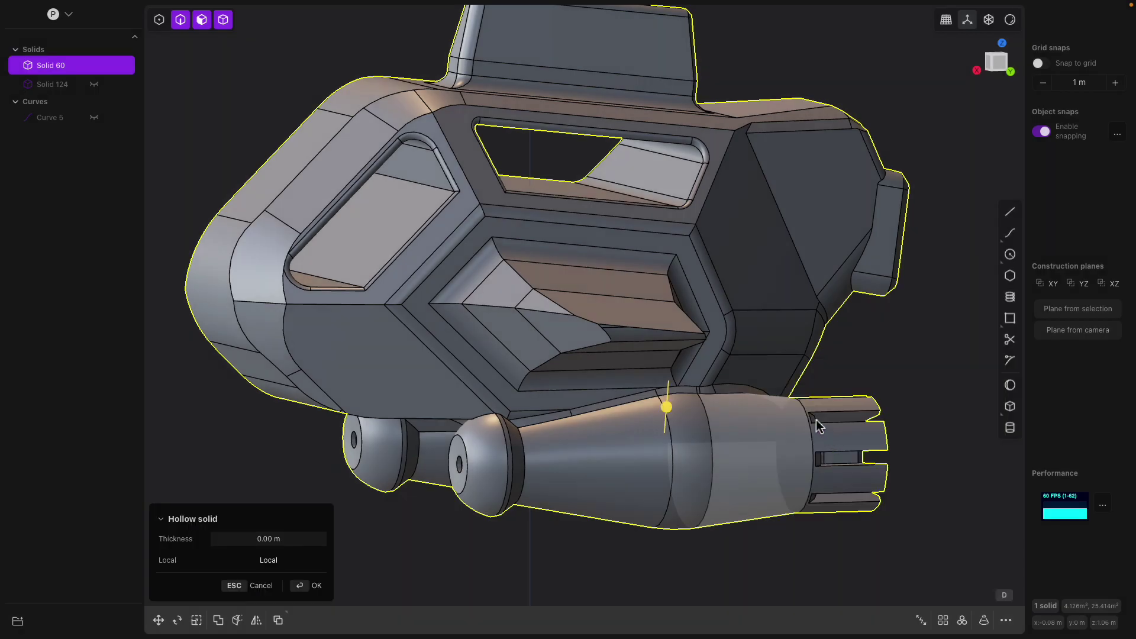
pyautogui.moveTo(681, 412); pyautogui.dragTo(657, 421)
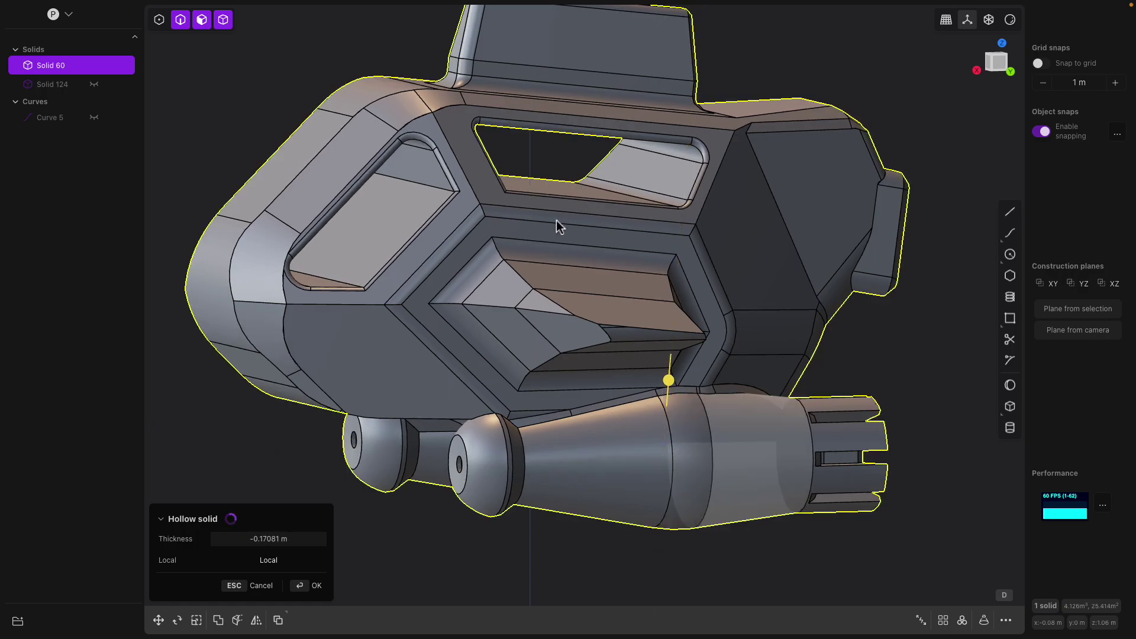
pyautogui.moveTo(564, 216); pyautogui.dragTo(559, 268, button='middle')
pyautogui.press('Return')
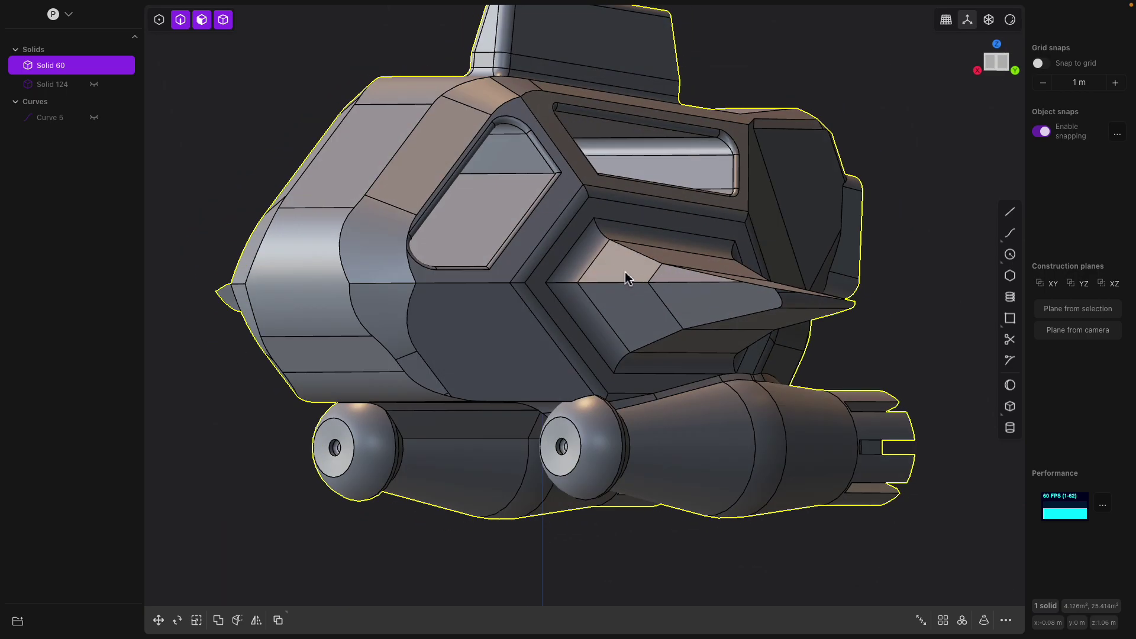
pyautogui.moveTo(627, 278); pyautogui.dragTo(598, 273, button='middle')
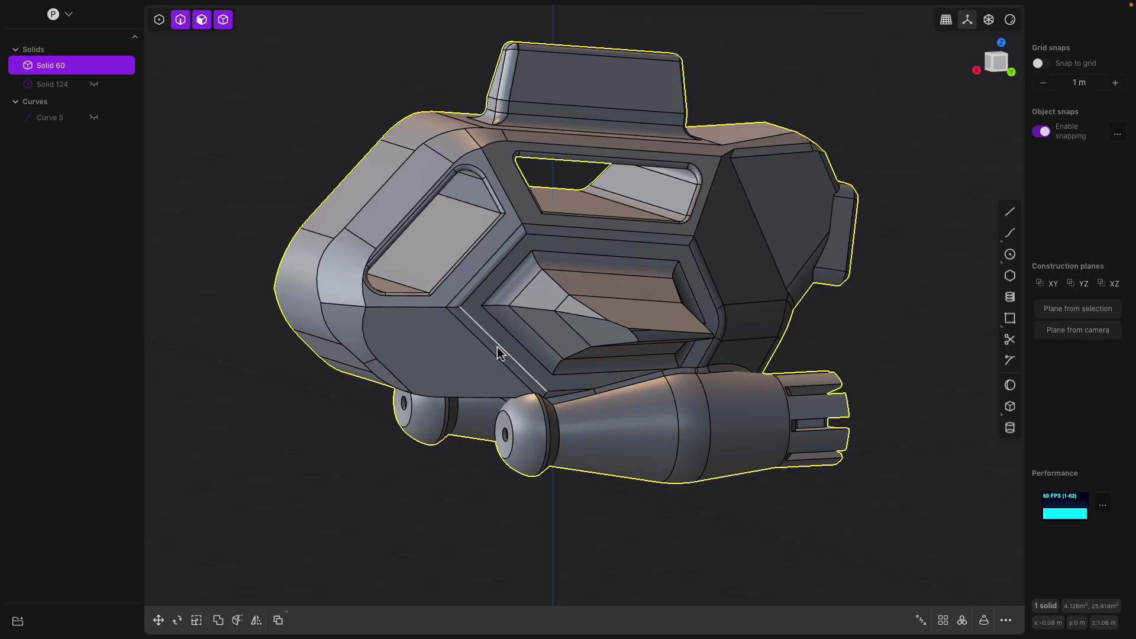
pyautogui.moveTo(516, 333); pyautogui.dragTo(735, 276, button='middle')
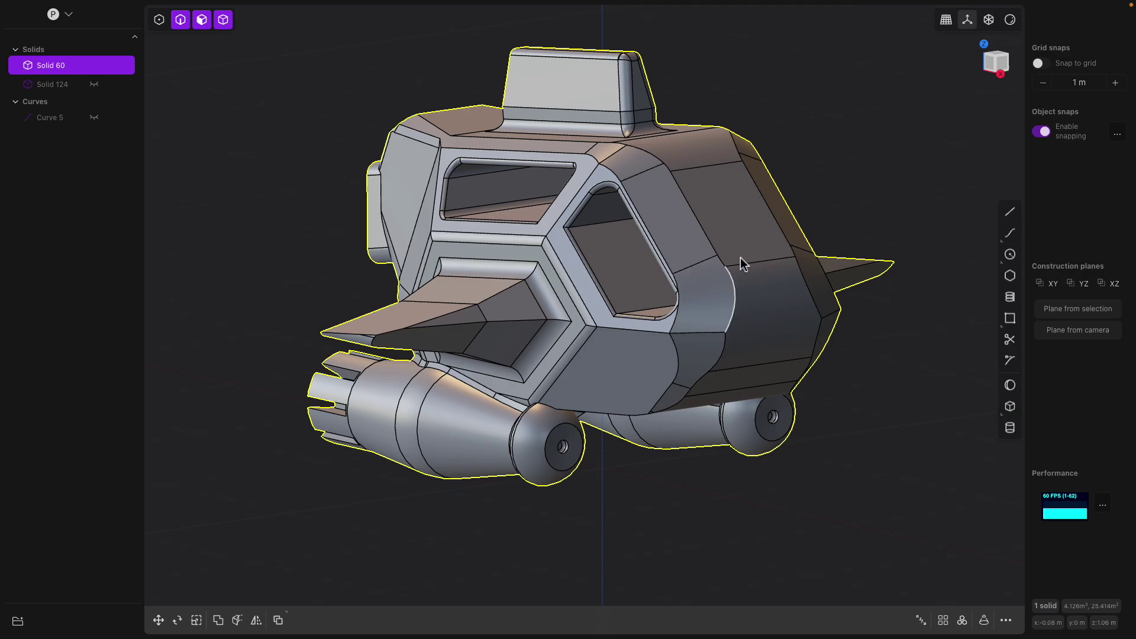